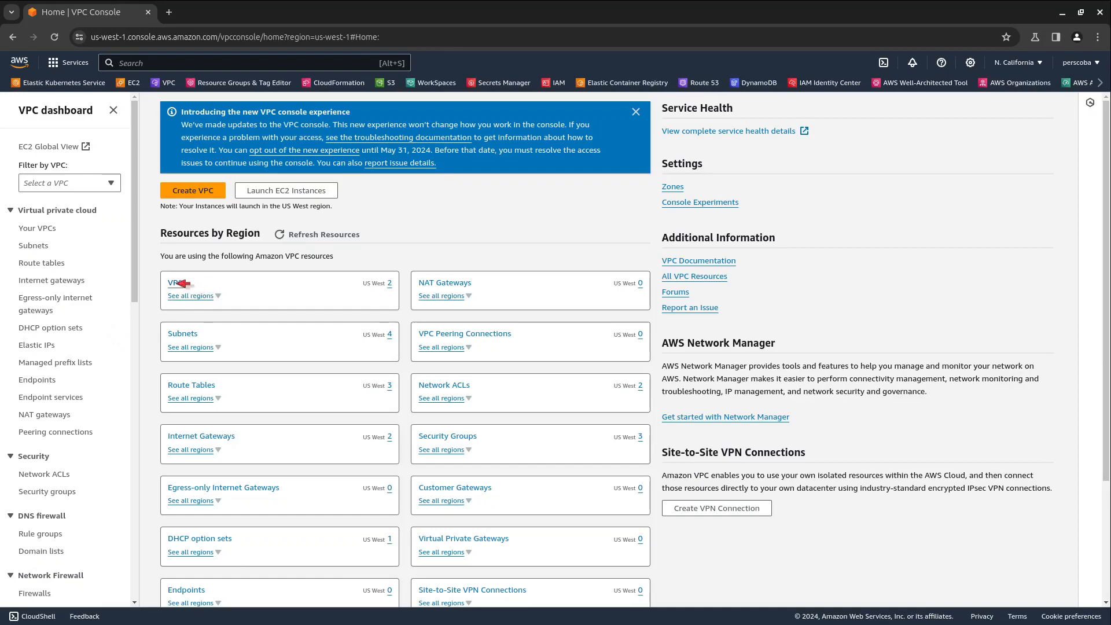
{"action": "left_click", "coordinate": [180, 283]}
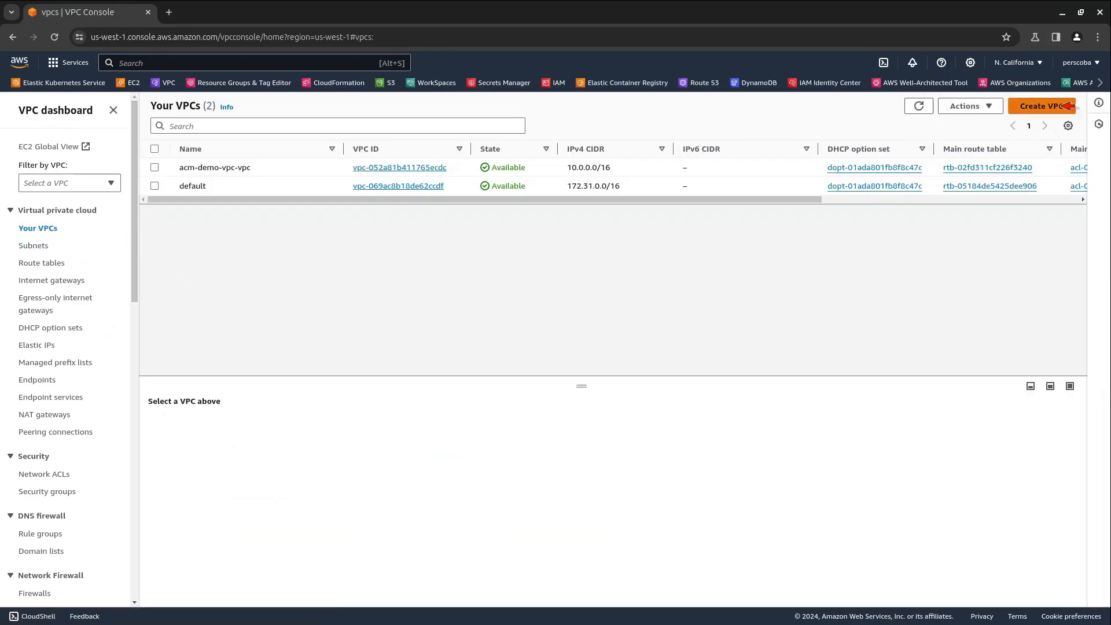
{"action": "left_click", "coordinate": [1044, 106]}
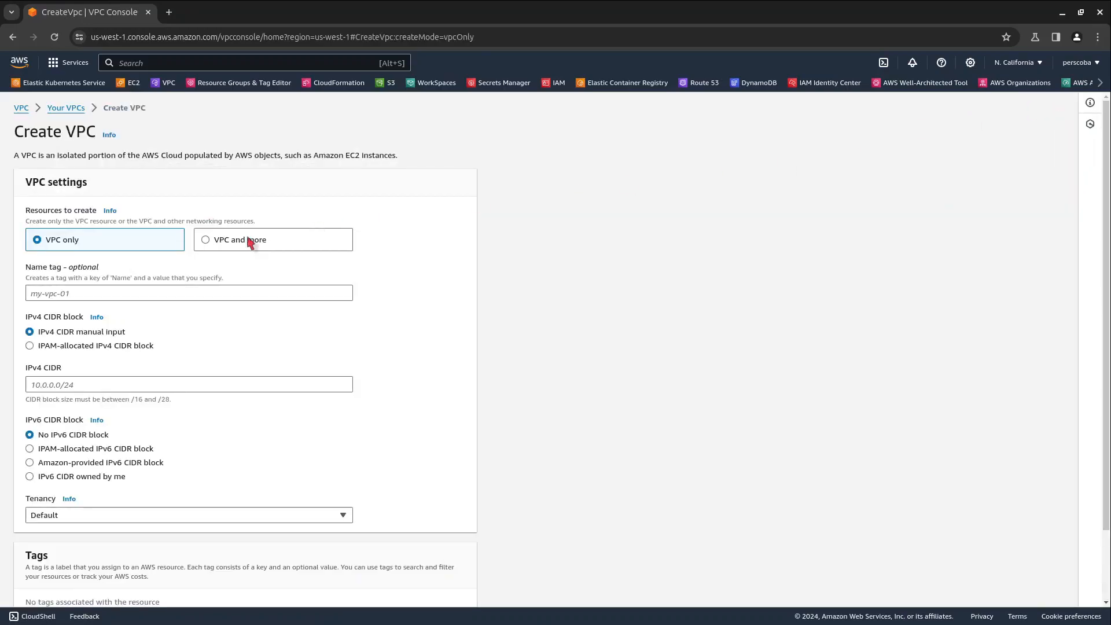
{"action": "left_click", "coordinate": [218, 242]}
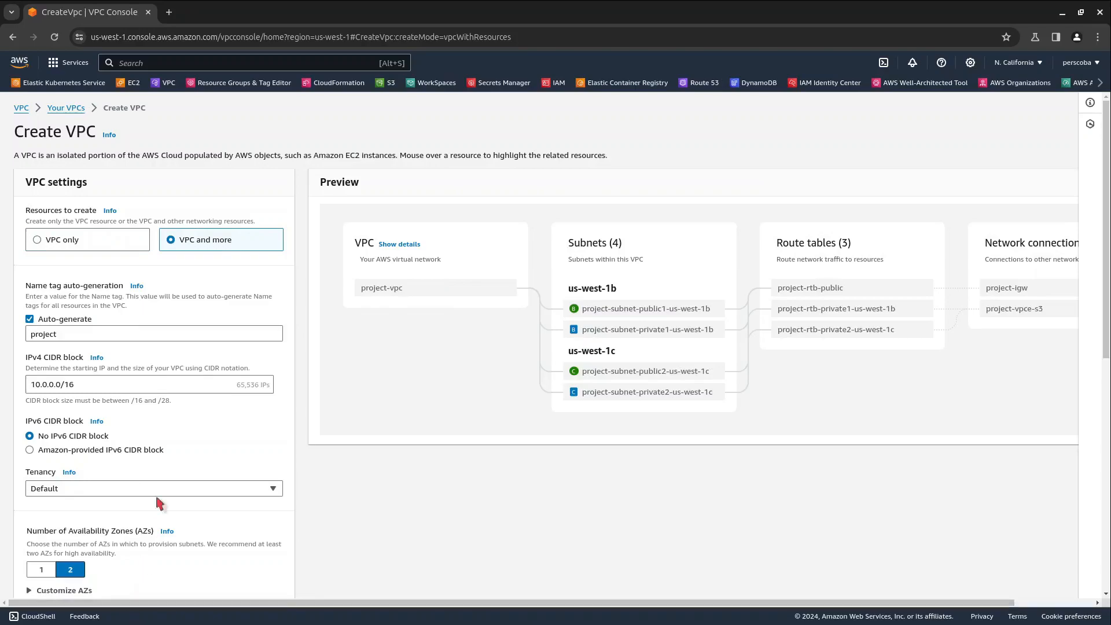
{"action": "left_click", "coordinate": [166, 84]}
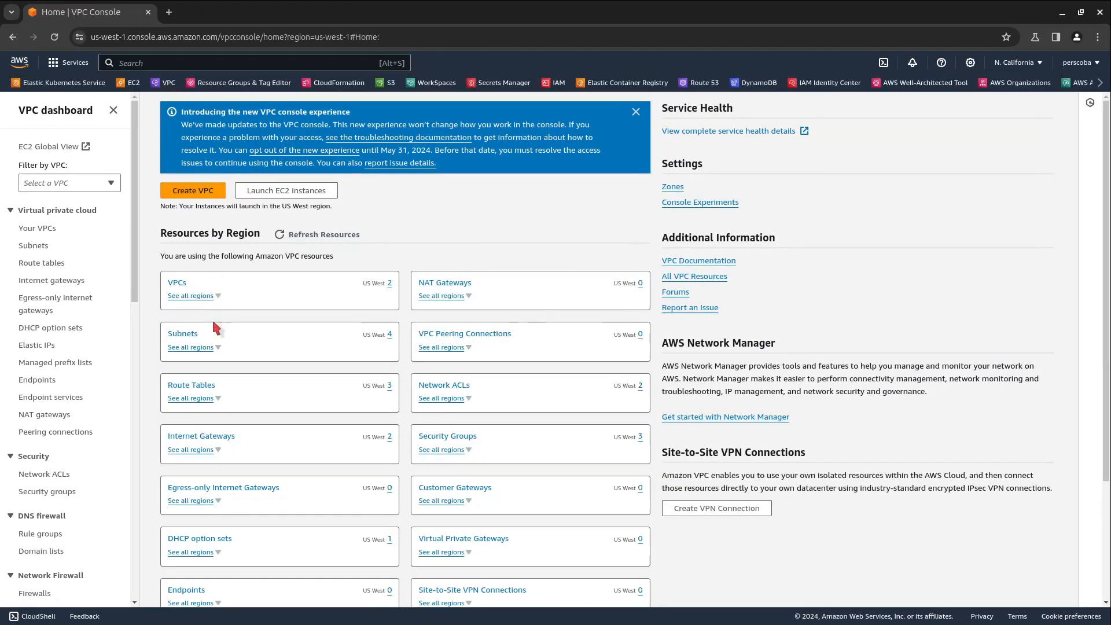
Step: Open the details of the acm-demo-vpc-vpc VPC and examine its resource map and the list of available regions
{"action": "left_click", "coordinate": [178, 282]}
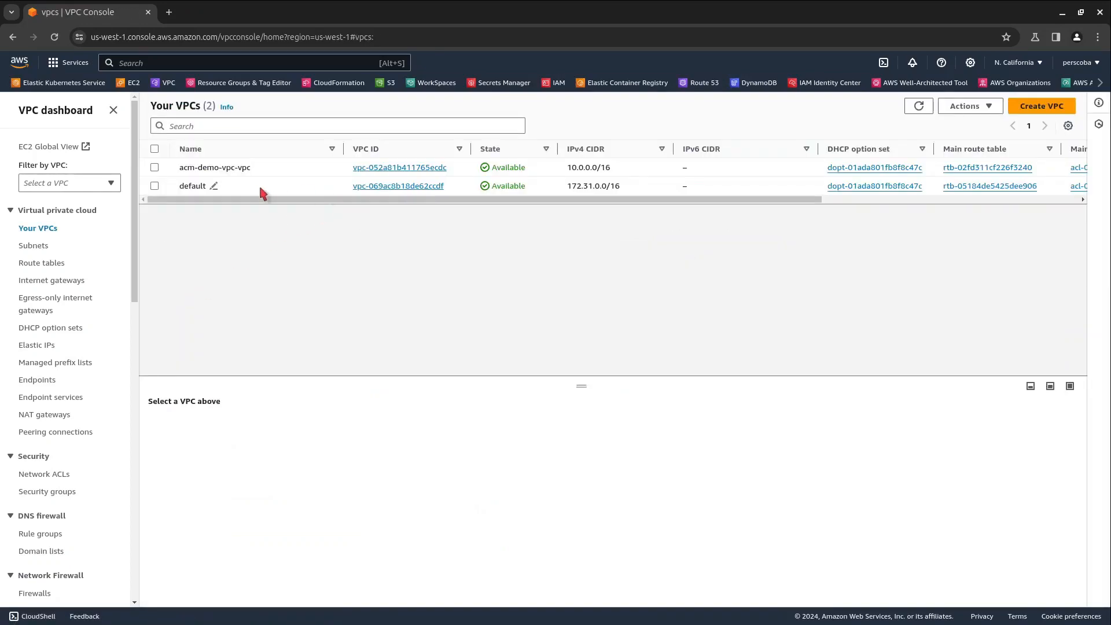
{"action": "left_click", "coordinate": [426, 168]}
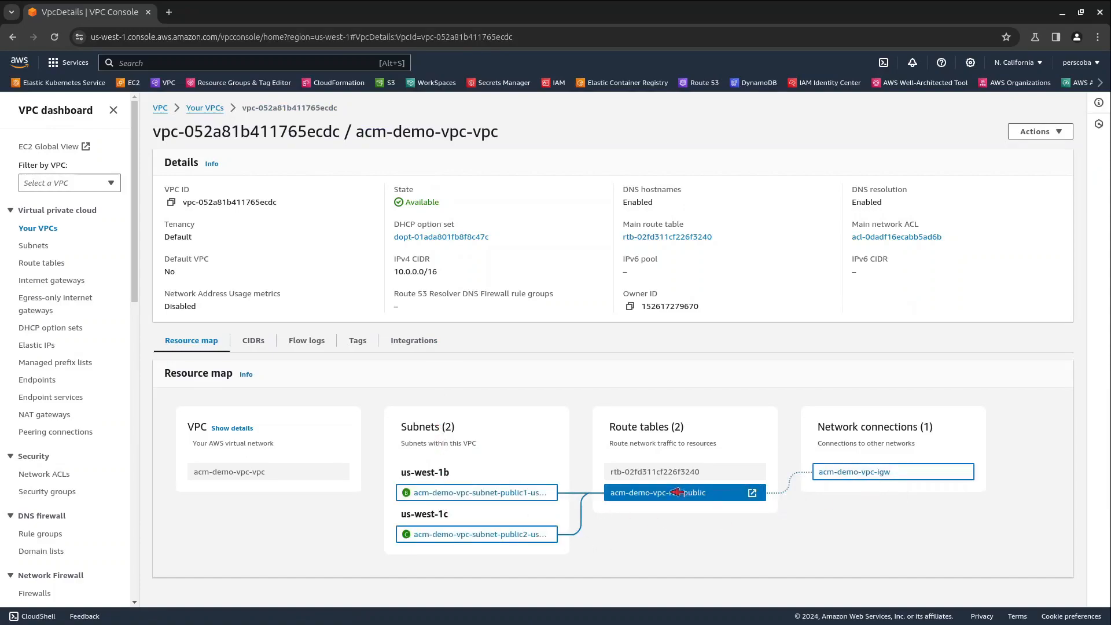
{"action": "left_click", "coordinate": [1034, 61]}
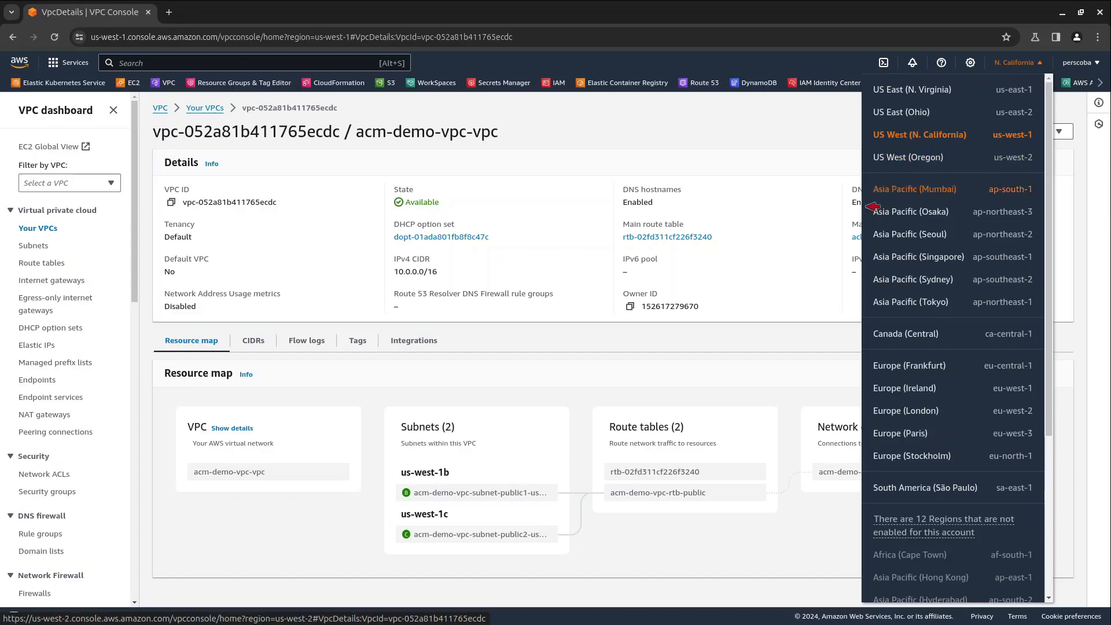
{"action": "left_click", "coordinate": [501, 353]}
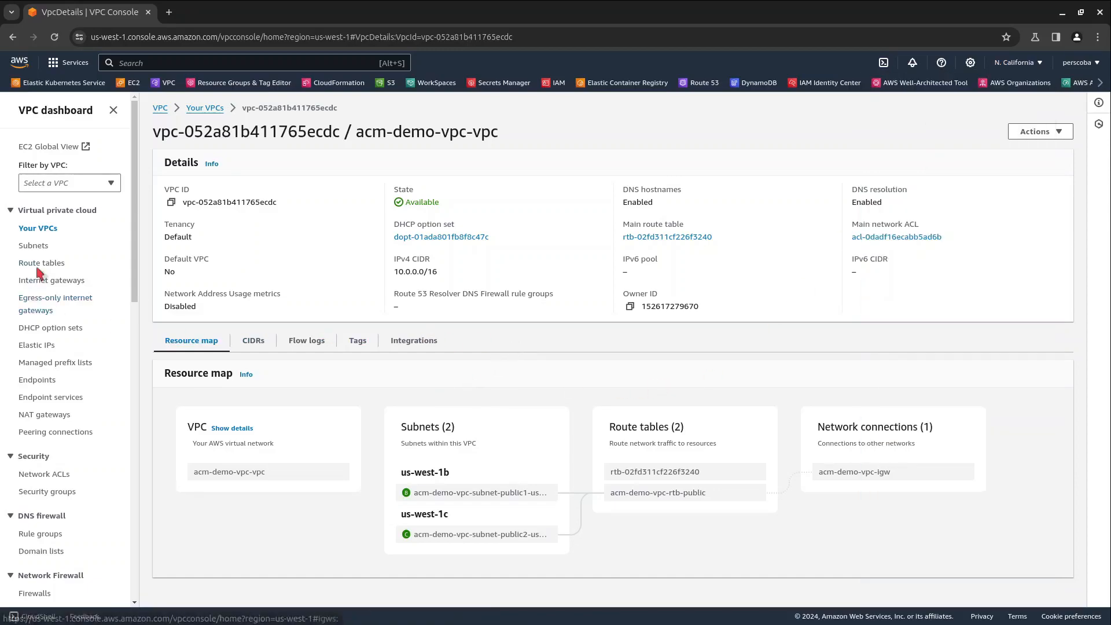
Step: Examine the SSH, HTTP and HTTPS inbound rules of the webserver security group in EC2, and check the available key pairs
{"action": "left_click", "coordinate": [124, 82]}
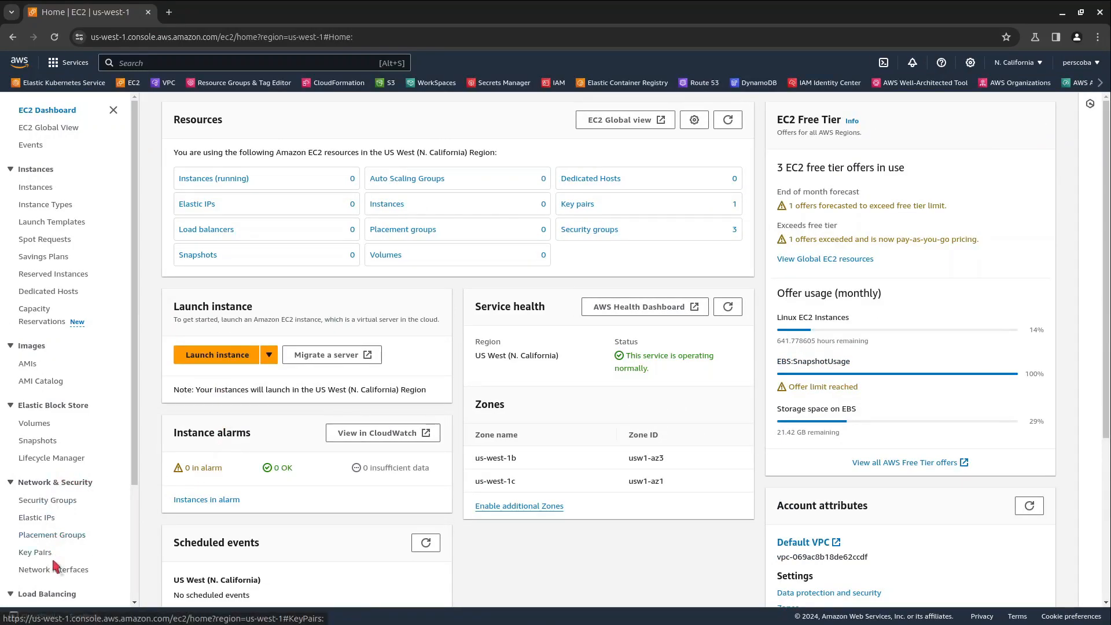
{"action": "left_click", "coordinate": [62, 500]}
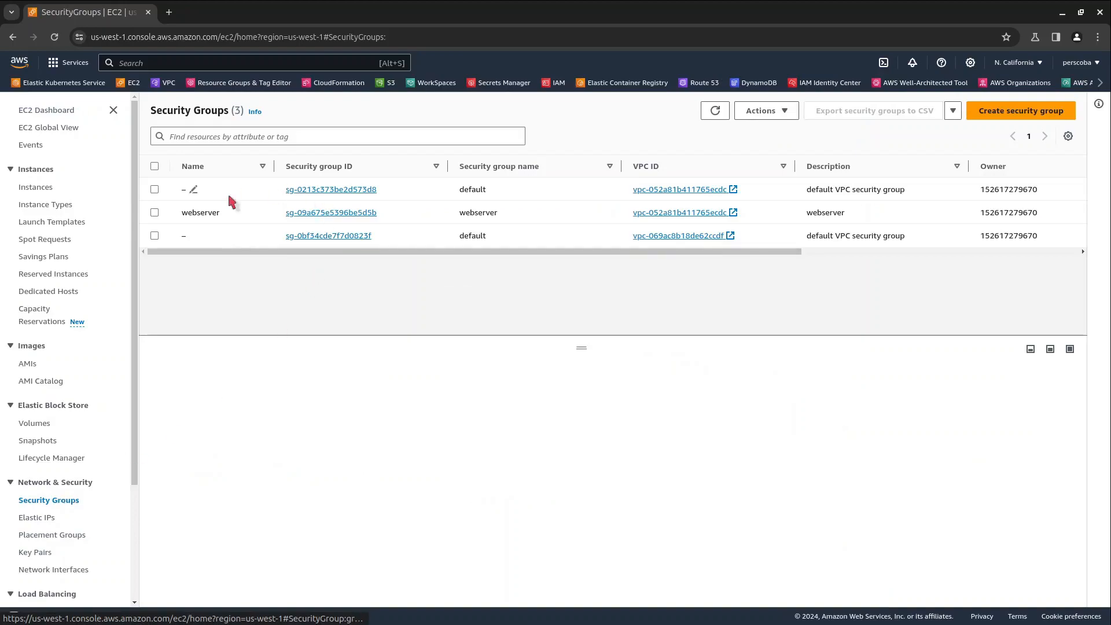
{"action": "left_click", "coordinate": [350, 215]}
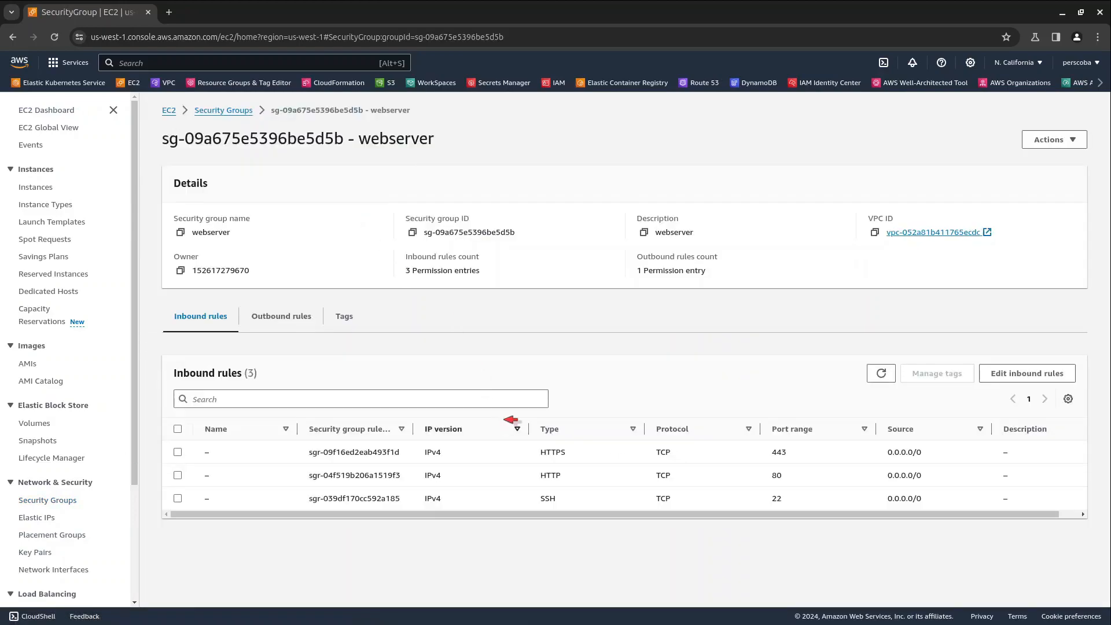
{"action": "left_click_drag", "start_coordinate": [801, 498], "coordinate": [740, 503]}
{"action": "left_click", "coordinate": [735, 502]}
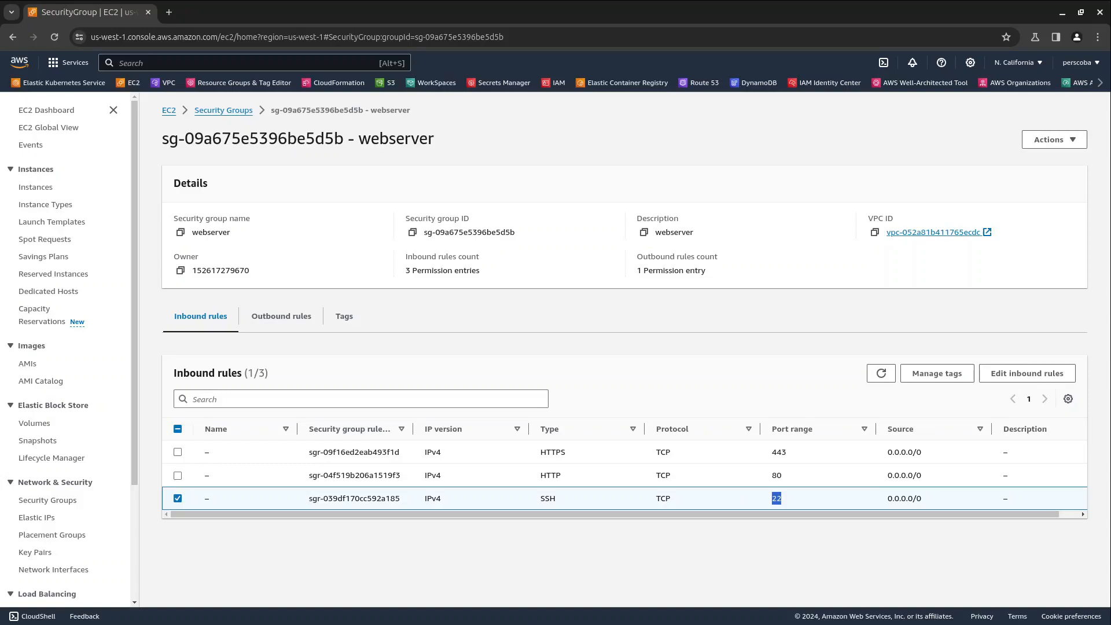
{"action": "double_click", "coordinate": [760, 475]}
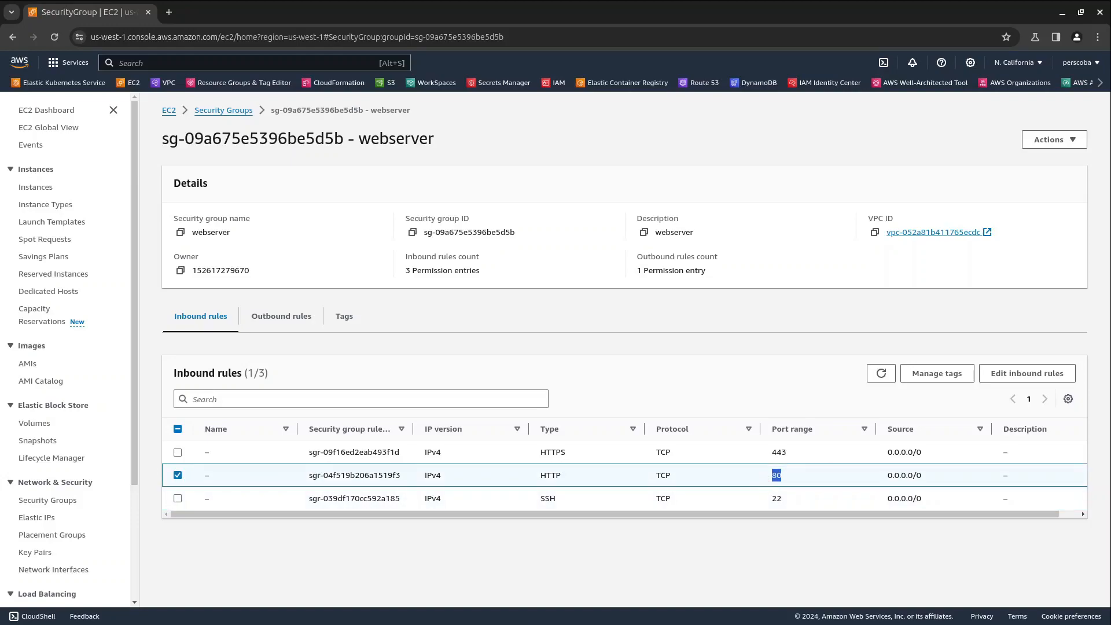
{"action": "left_click_drag", "start_coordinate": [782, 451], "coordinate": [745, 454]}
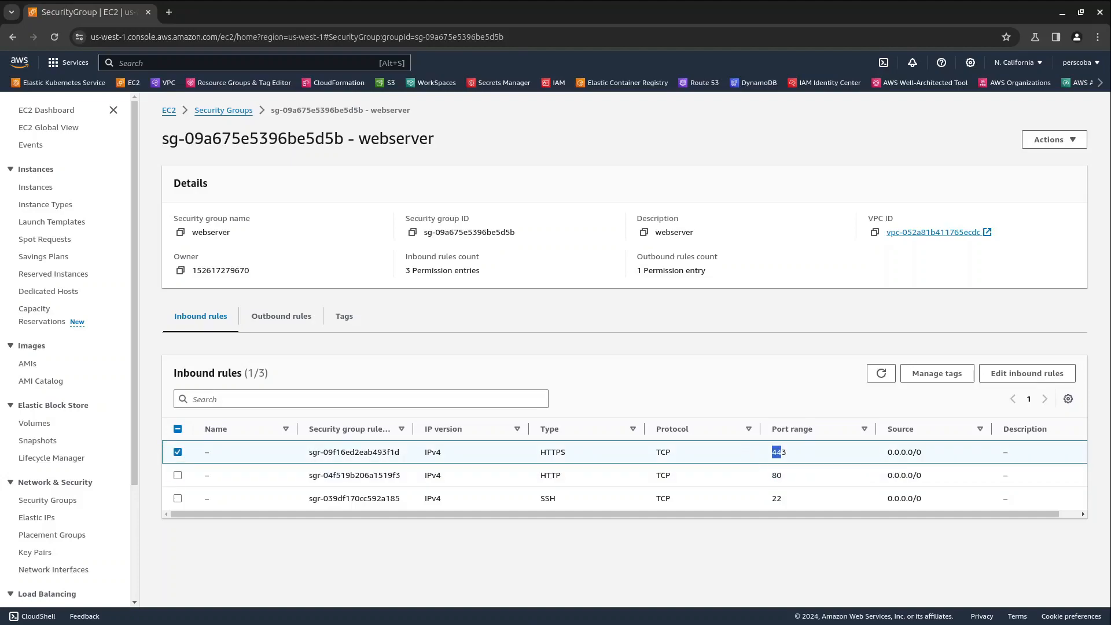
{"action": "left_click", "coordinate": [50, 551]}
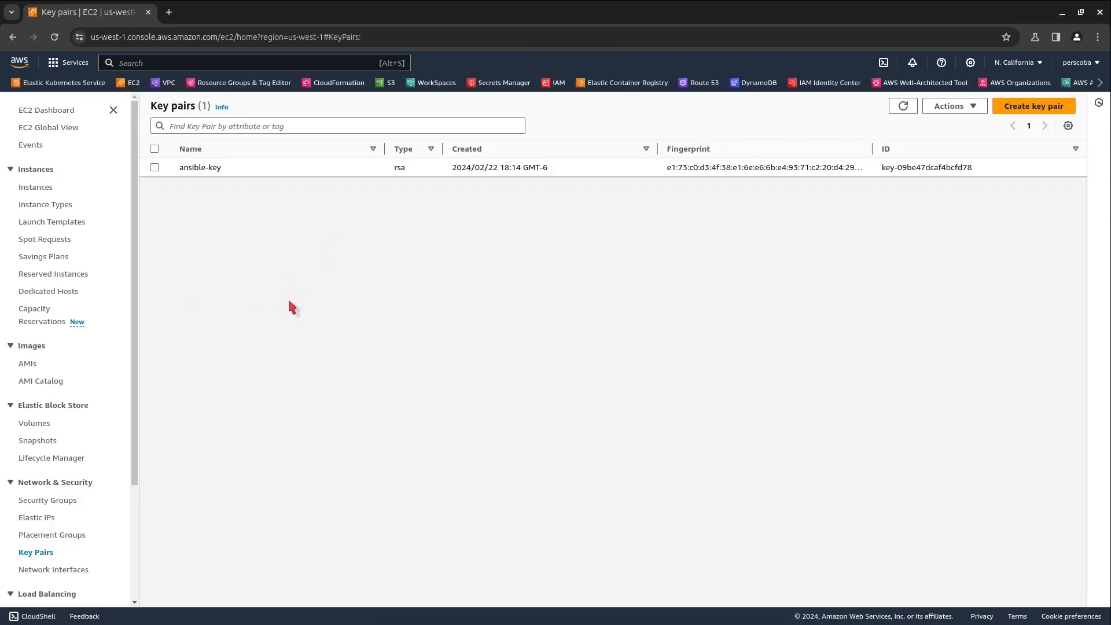
Step: Start creating an EC2 Auto Scaling group and name it demo-asg
{"action": "left_click", "coordinate": [134, 84]}
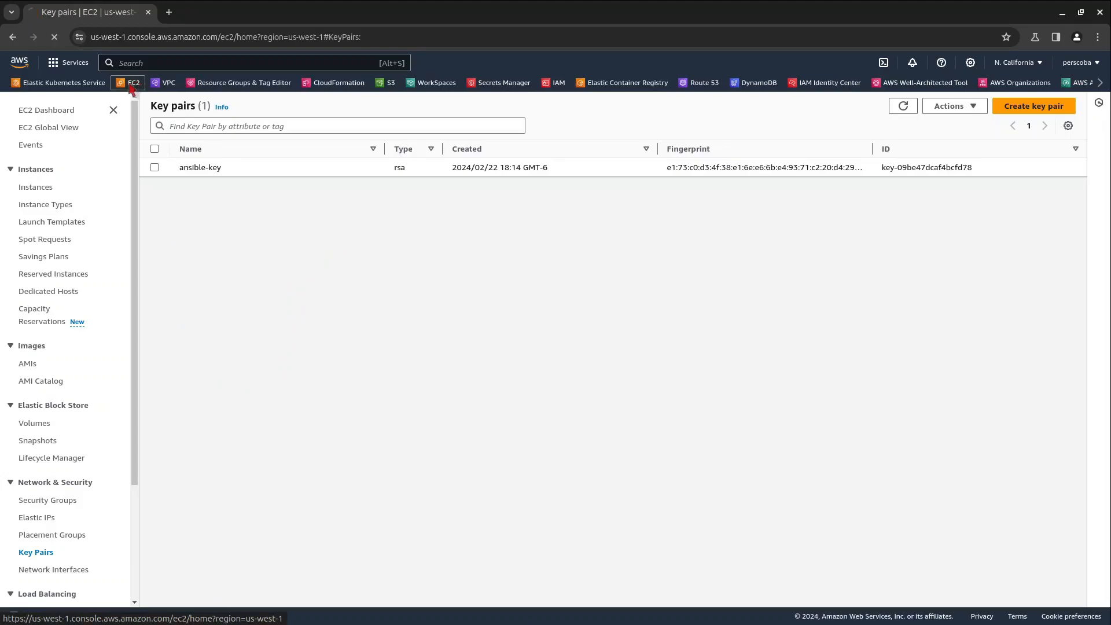
{"action": "scroll", "coordinate": [45, 544], "scroll_direction": "down", "scroll_amount": 3}
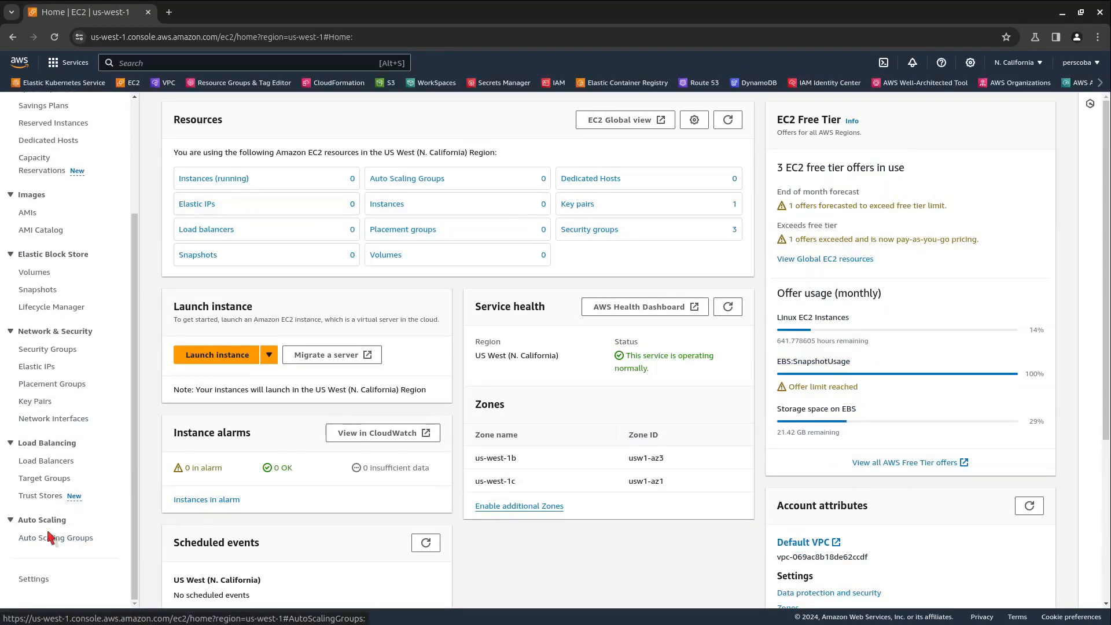
{"action": "left_click", "coordinate": [56, 544]}
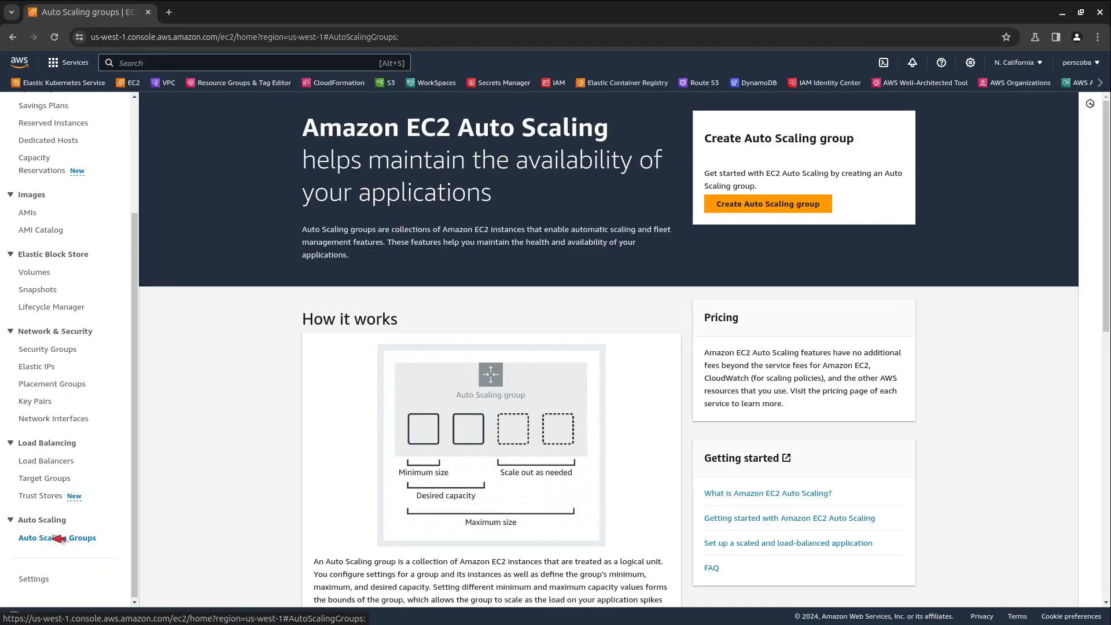
{"action": "left_click", "coordinate": [717, 206]}
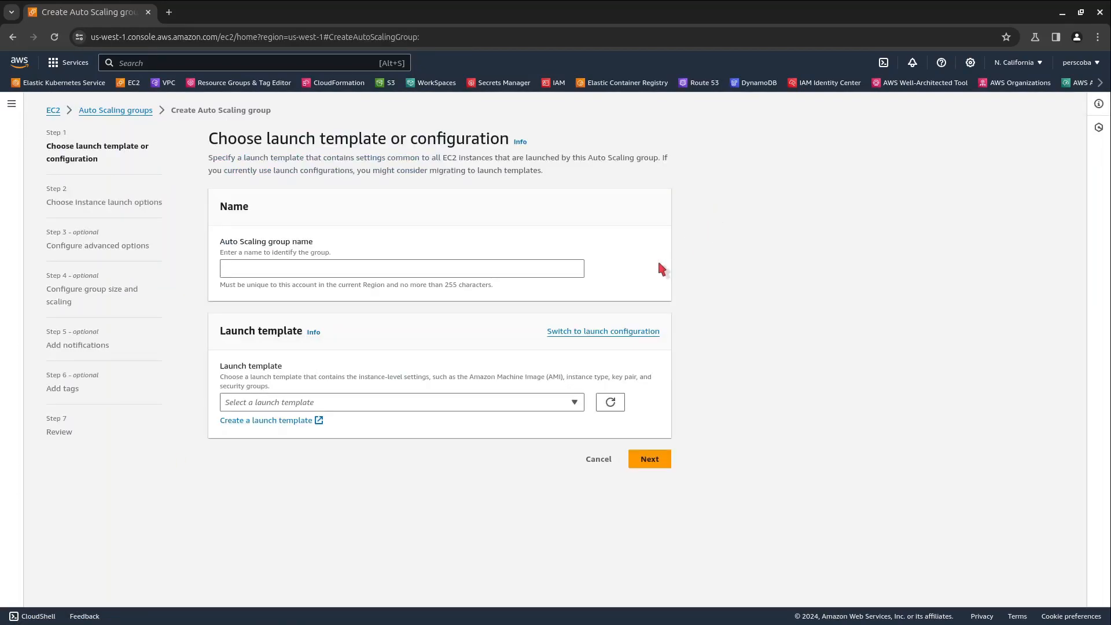
{"action": "left_click", "coordinate": [378, 266]}
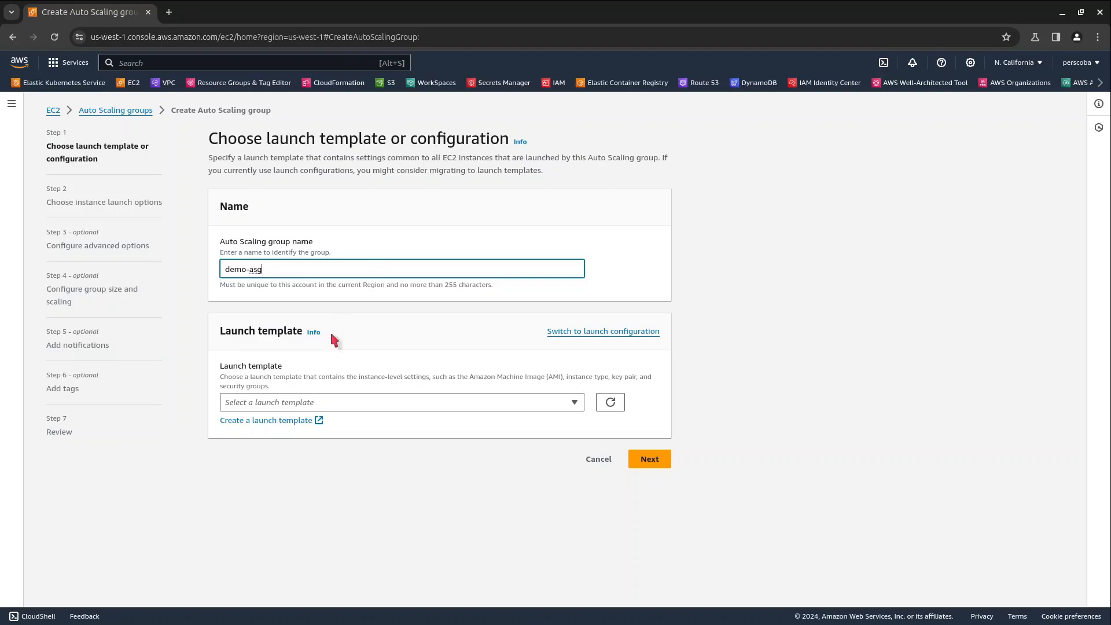
Step: Start a new launch template for the Auto Scaling group, using "example" as both its name and version description
{"action": "left_click", "coordinate": [338, 402]}
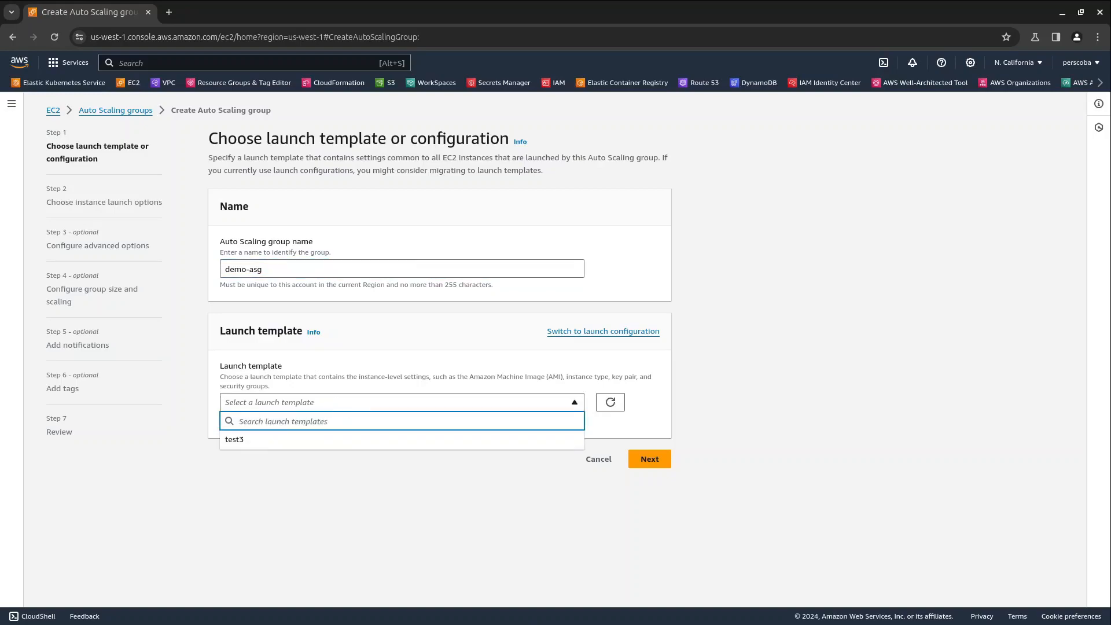
{"action": "left_click", "coordinate": [338, 481]}
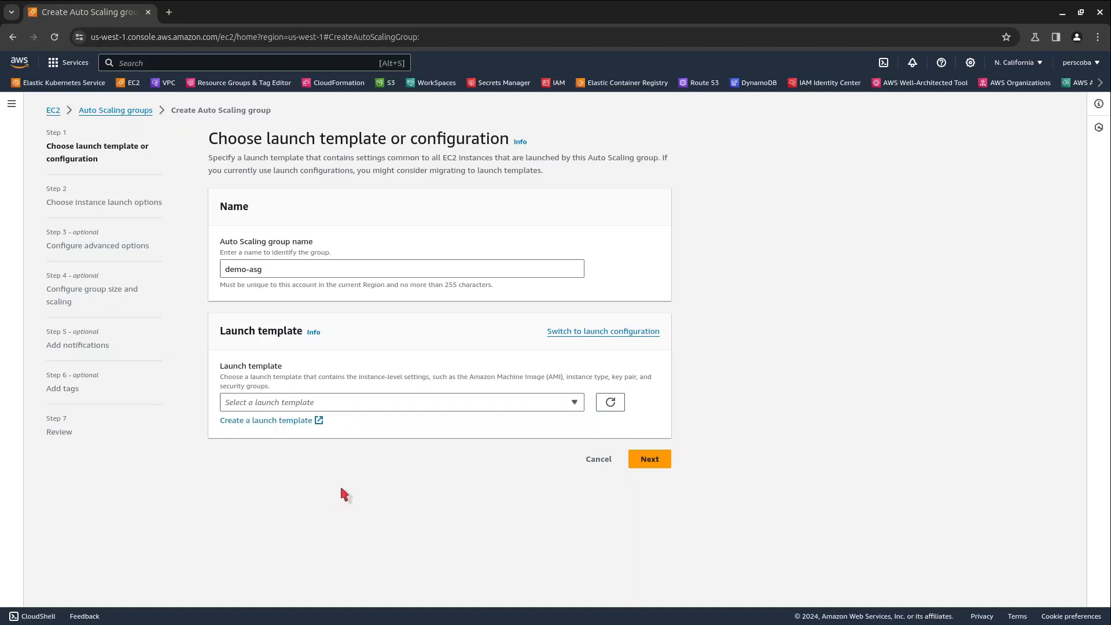
{"action": "left_click", "coordinate": [259, 418]}
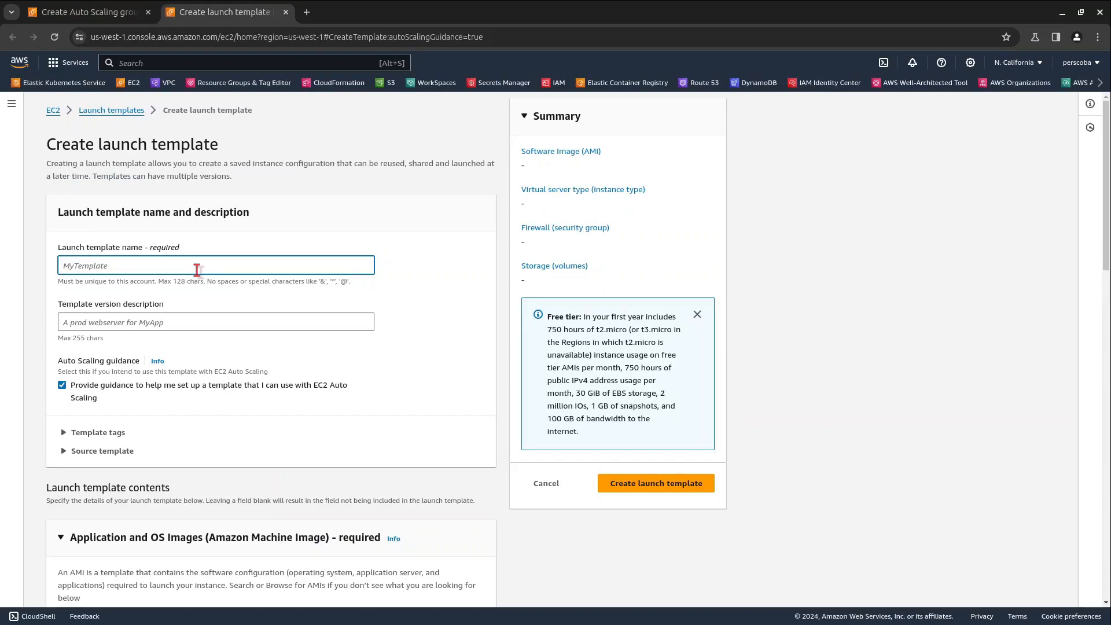
{"action": "type", "text": "example"}
{"action": "left_click_drag", "start_coordinate": [196, 266], "coordinate": [46, 266]}
{"action": "key", "text": "ctrl+c"}
{"action": "left_click", "coordinate": [156, 321]}
{"action": "key", "text": "ctrl+v"}
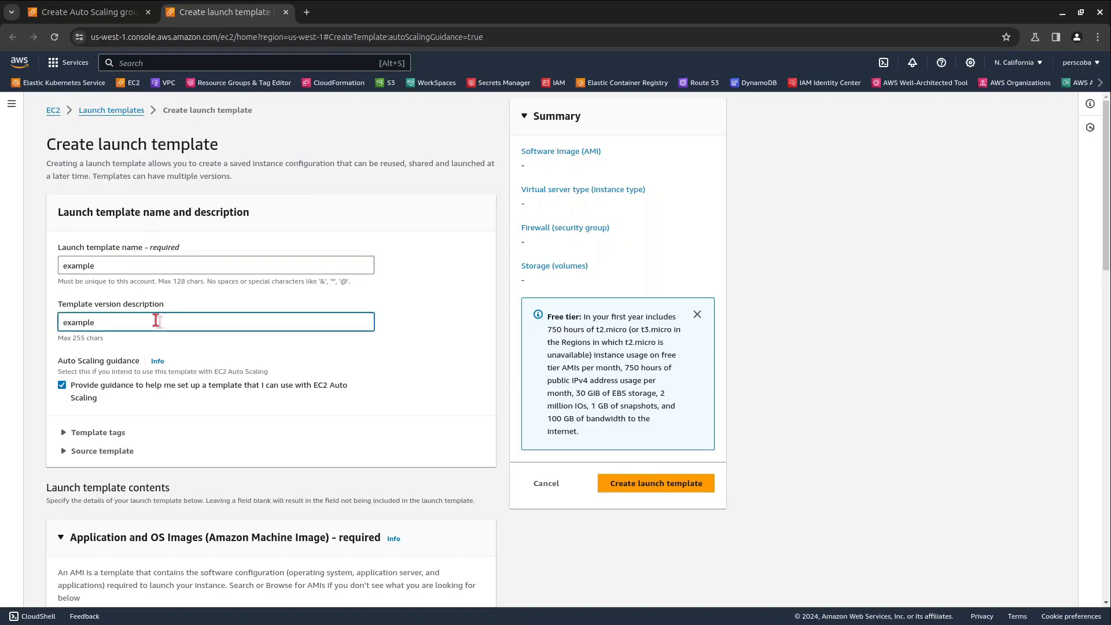
Step: Choose the Ubuntu quick-start image, Ubuntu Server 24.04 LTS (HVM), SSD Volume Type, as the template's machine image
{"action": "scroll", "coordinate": [412, 345], "scroll_direction": "down", "scroll_amount": 5}
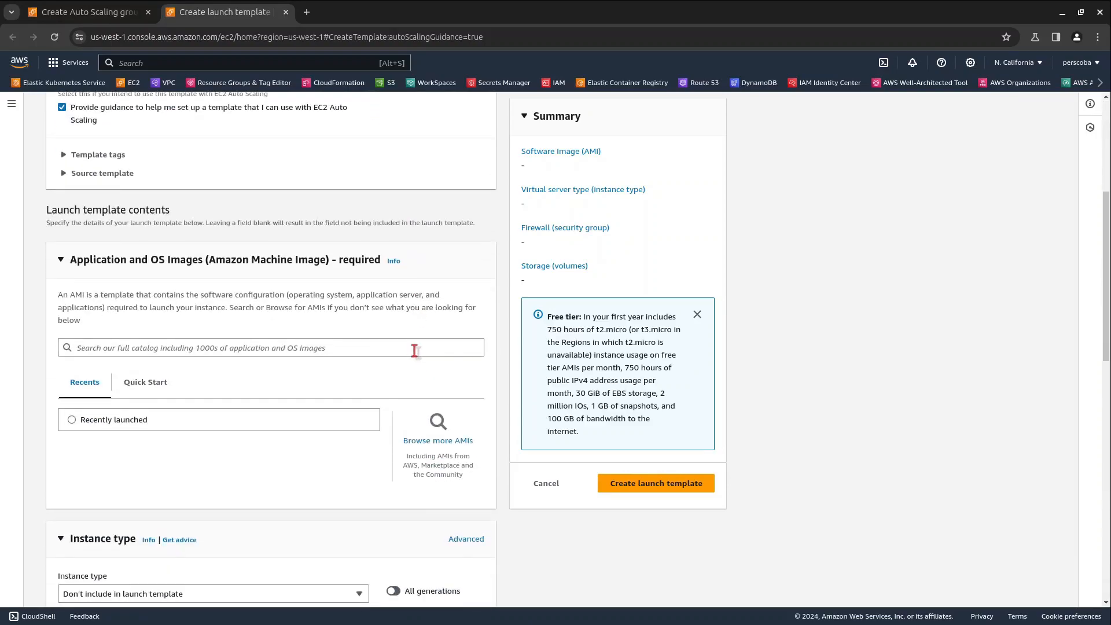
{"action": "left_click", "coordinate": [152, 384]}
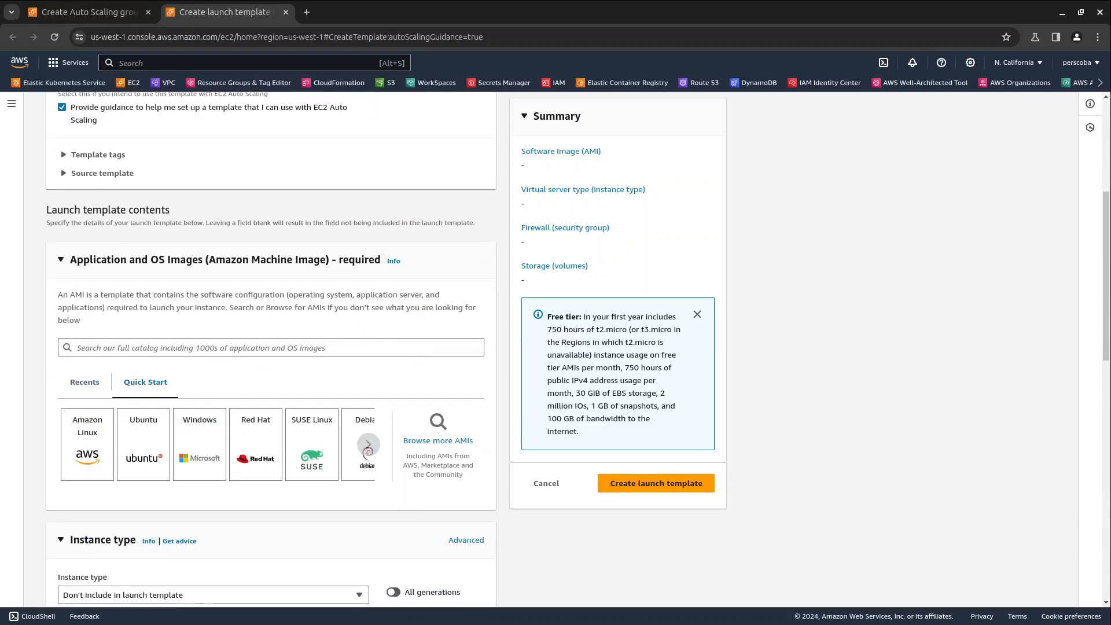
{"action": "left_click", "coordinate": [142, 425]}
{"action": "scroll", "coordinate": [142, 425], "scroll_direction": "down", "scroll_amount": 3}
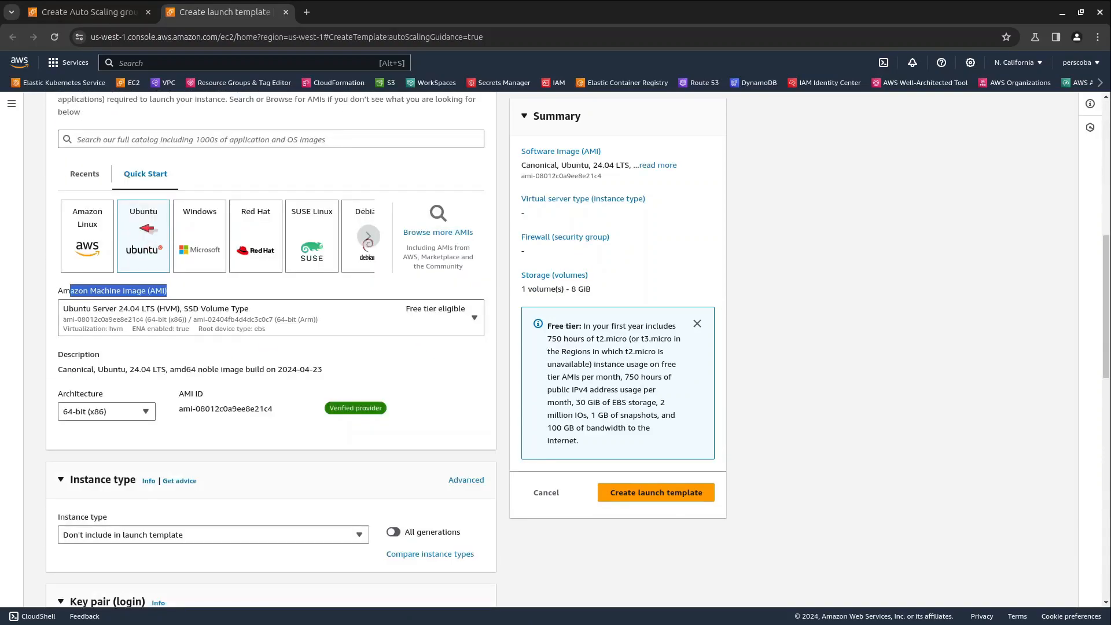
{"action": "left_click", "coordinate": [141, 228]}
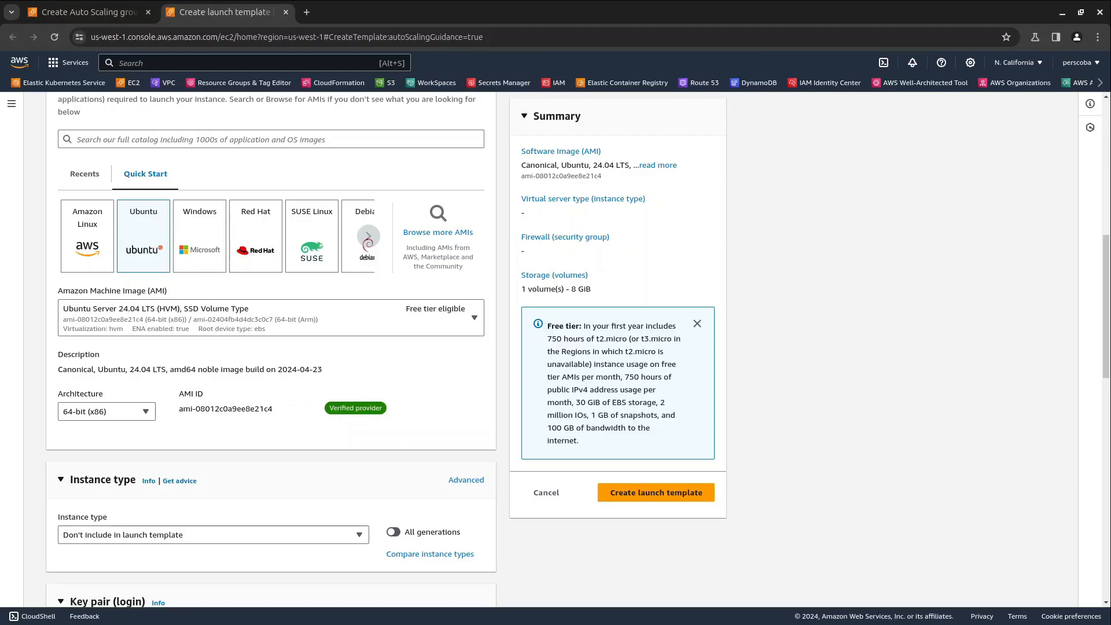
Step: Set the launch template's instance type to t2.micro and its login key pair to ansible-key
{"action": "scroll", "coordinate": [375, 382], "scroll_direction": "down", "scroll_amount": 2}
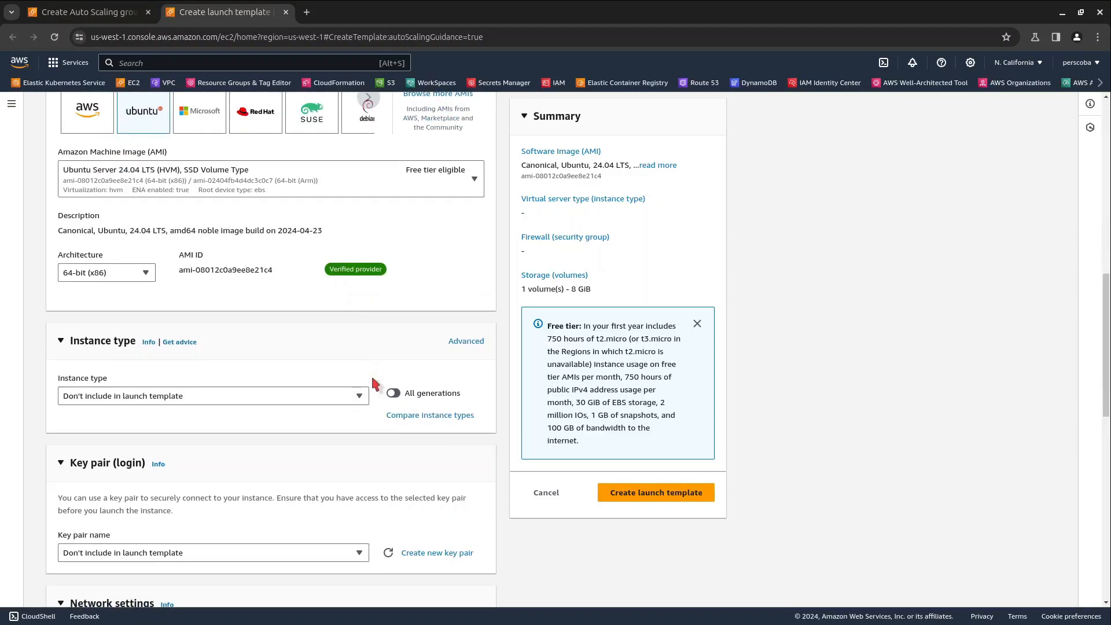
{"action": "scroll", "coordinate": [227, 321], "scroll_direction": "down", "scroll_amount": 1}
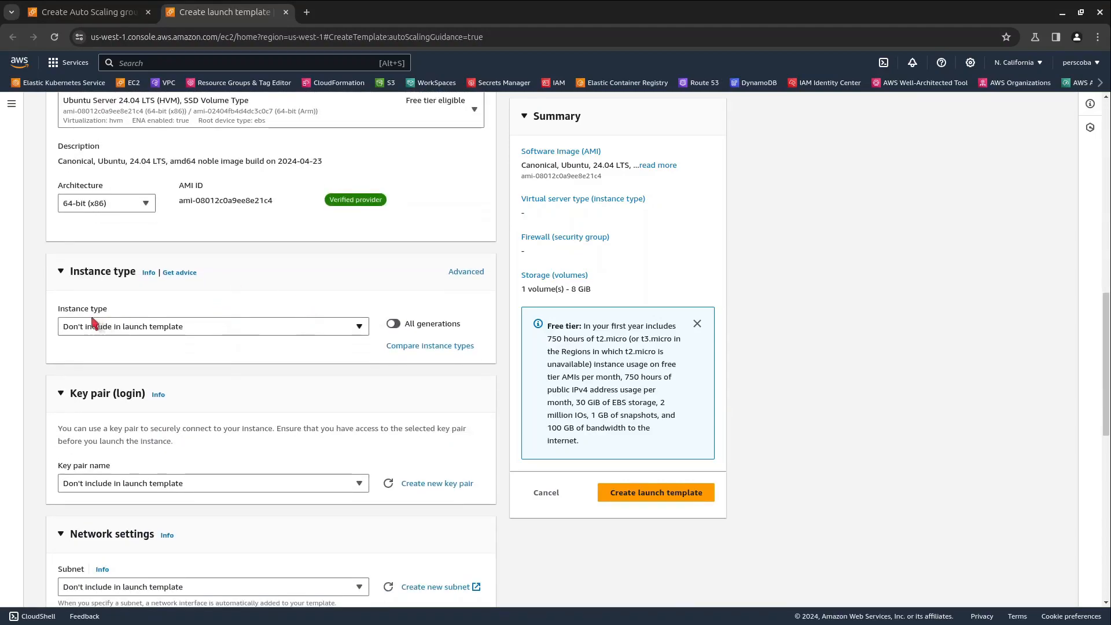
{"action": "left_click", "coordinate": [340, 327]}
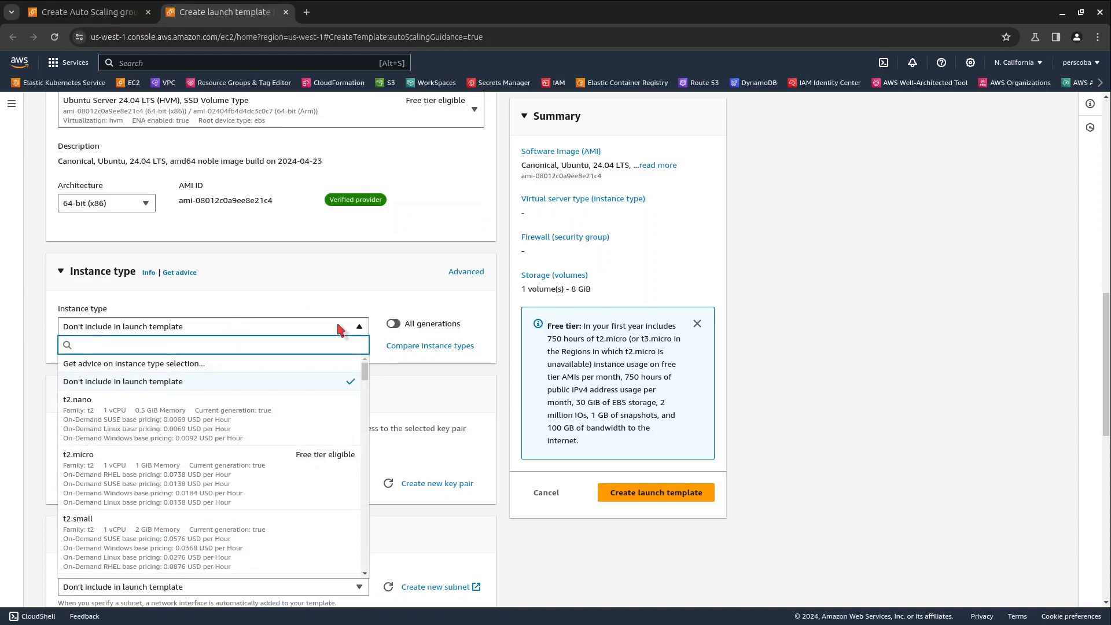
{"action": "left_click", "coordinate": [292, 476]}
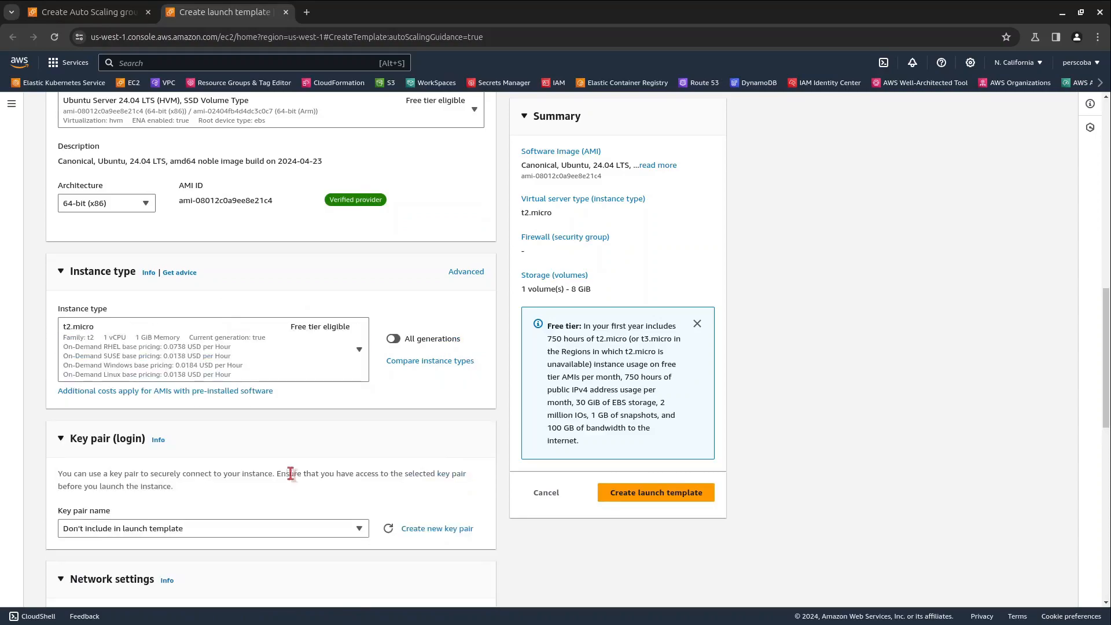
{"action": "scroll", "coordinate": [377, 375], "scroll_direction": "down", "scroll_amount": 2}
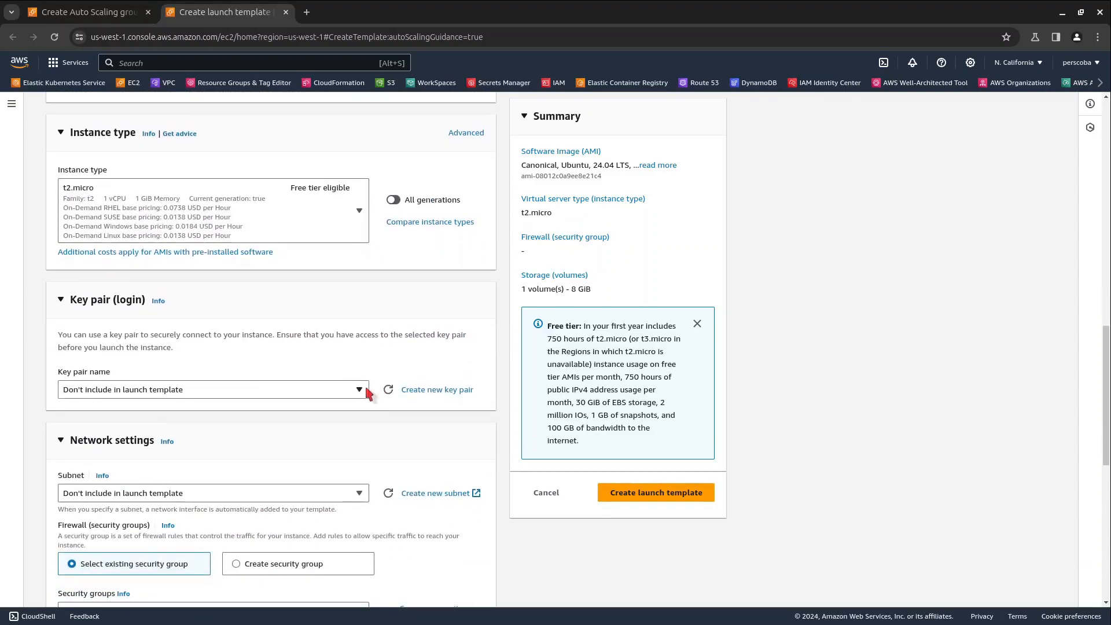
{"action": "left_click", "coordinate": [359, 390]}
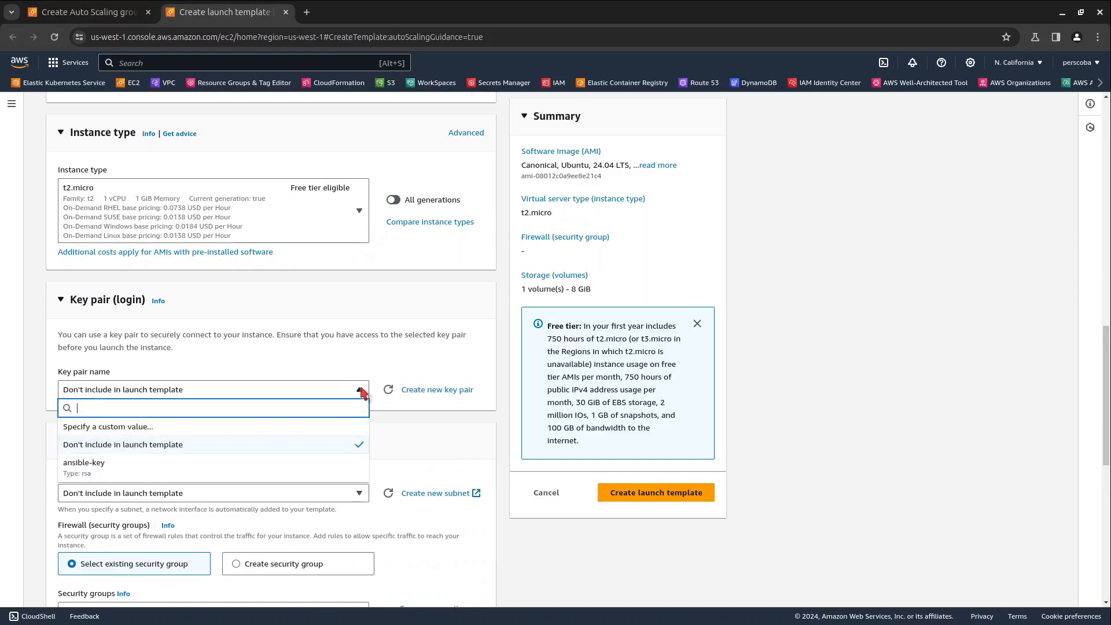
{"action": "left_click", "coordinate": [258, 462]}
{"action": "scroll", "coordinate": [346, 334], "scroll_direction": "down", "scroll_amount": 3}
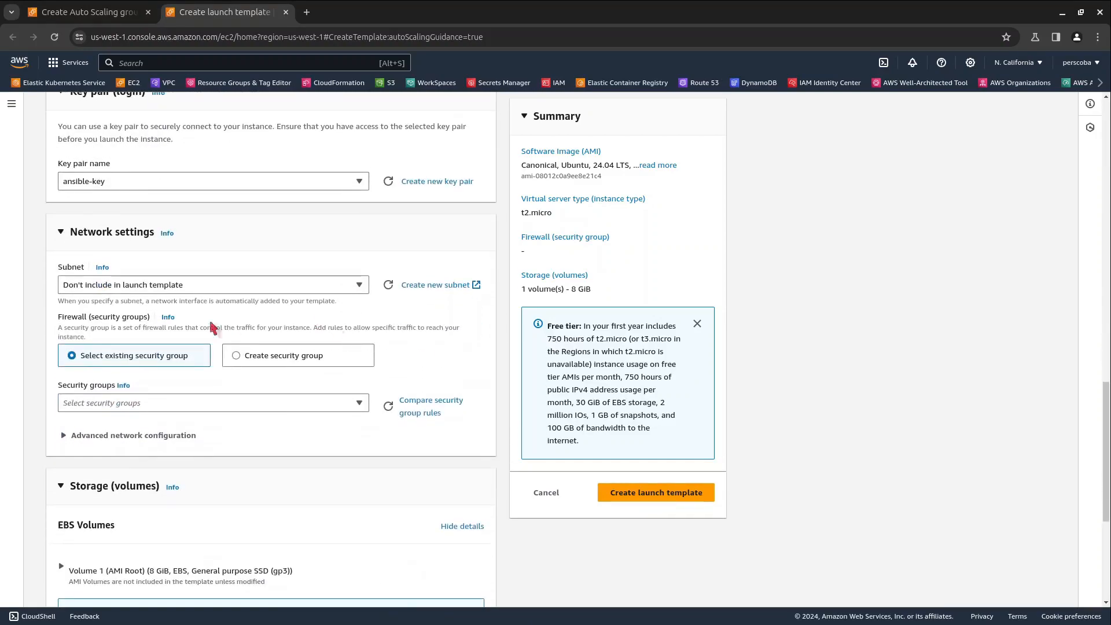
Step: Keep the subnet out of the launch template and assign the existing webserver security group
{"action": "left_click", "coordinate": [362, 287]}
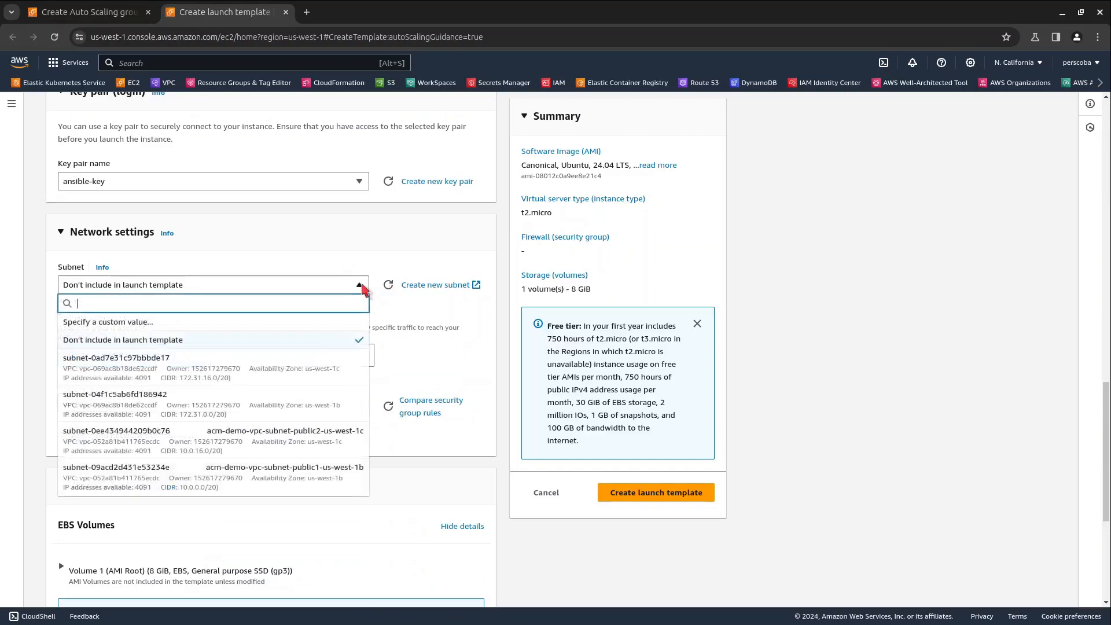
{"action": "left_click", "coordinate": [373, 252]}
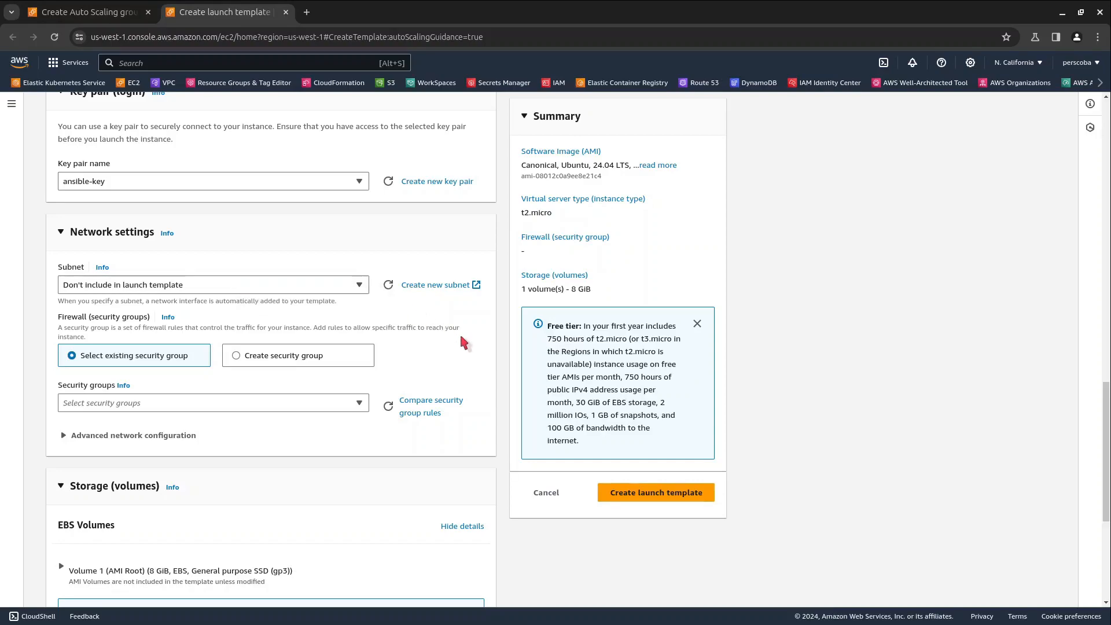
{"action": "left_click", "coordinate": [181, 403]}
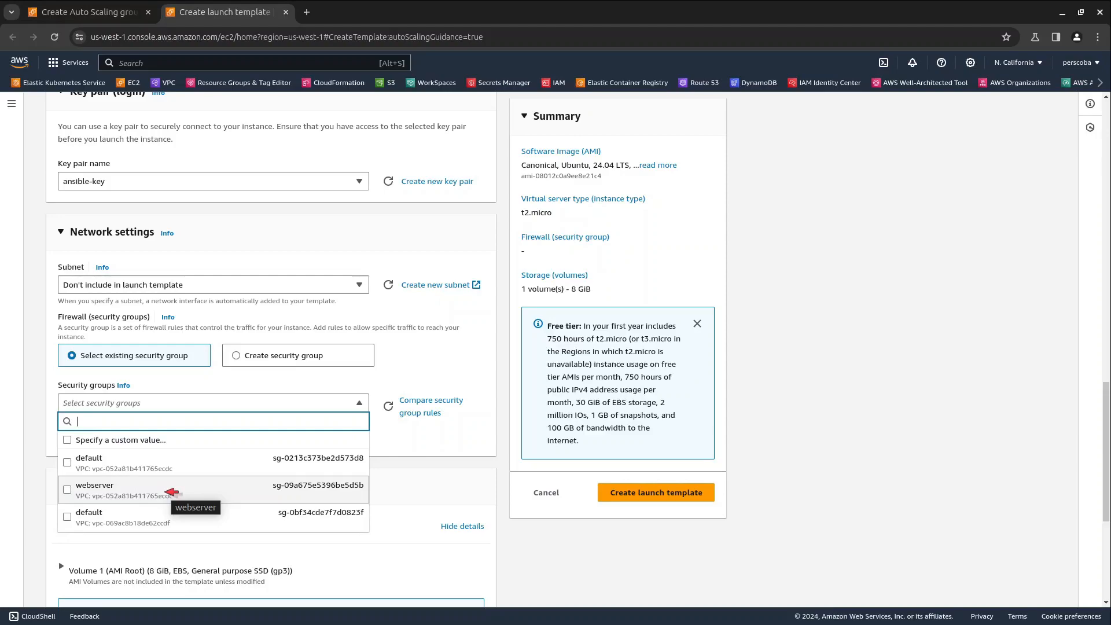
{"action": "left_click", "coordinate": [172, 492]}
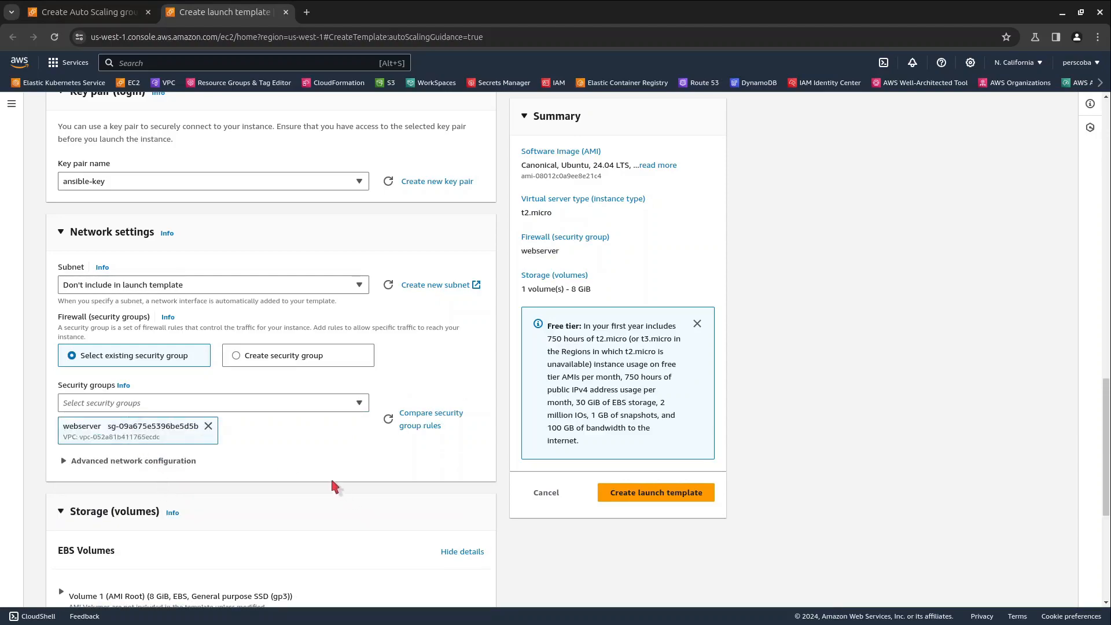
{"action": "scroll", "coordinate": [330, 462], "scroll_direction": "down", "scroll_amount": 2}
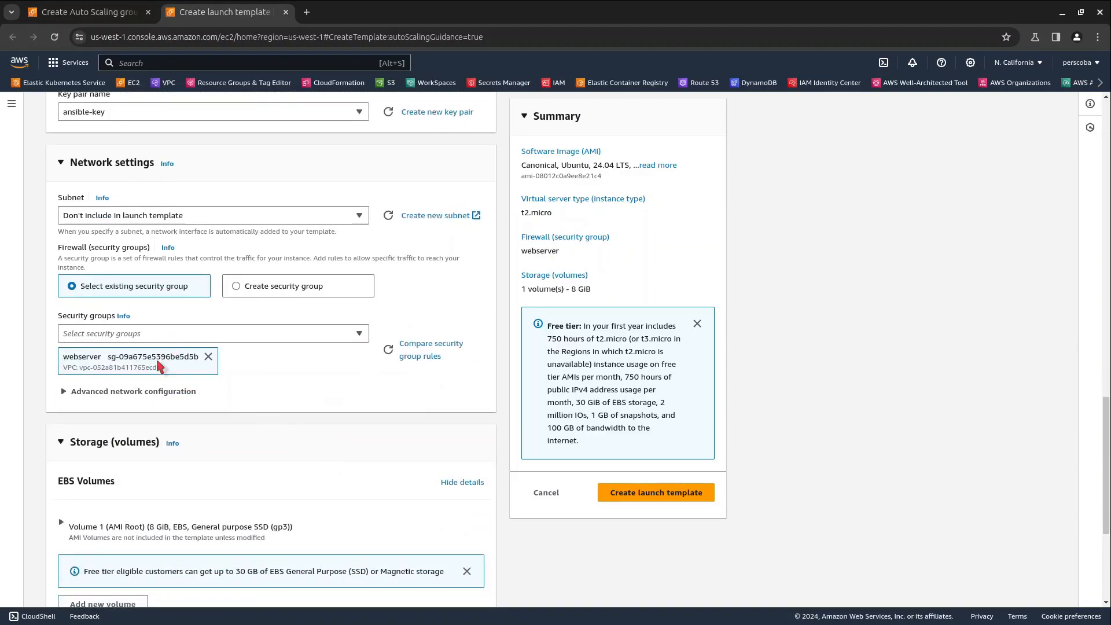
{"action": "scroll", "coordinate": [315, 399], "scroll_direction": "down", "scroll_amount": 2}
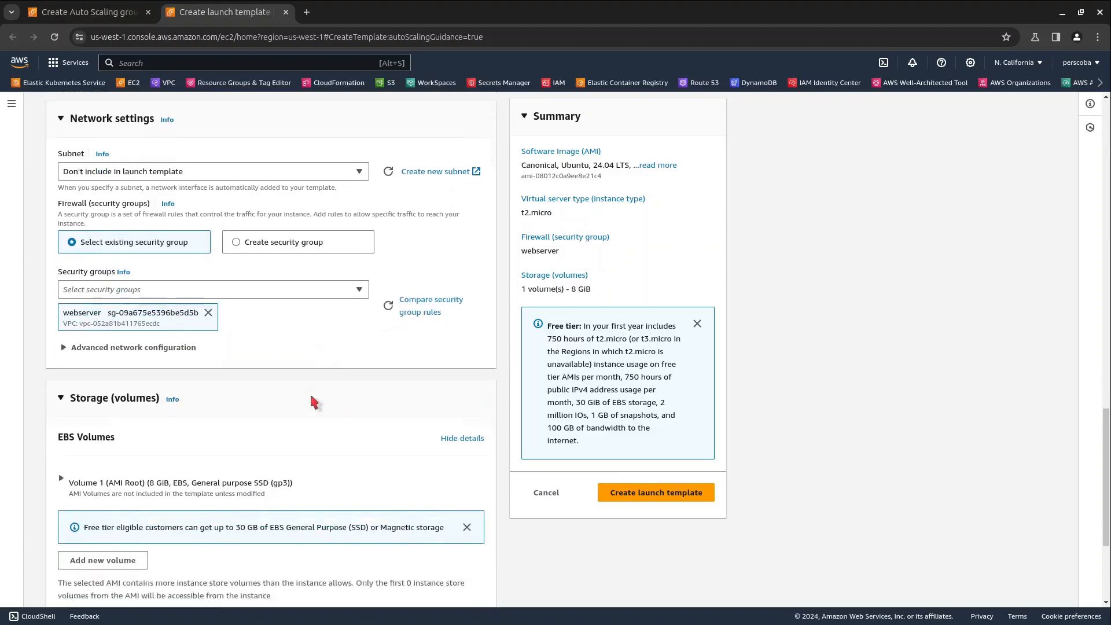
{"action": "scroll", "coordinate": [300, 360], "scroll_direction": "down", "scroll_amount": 2}
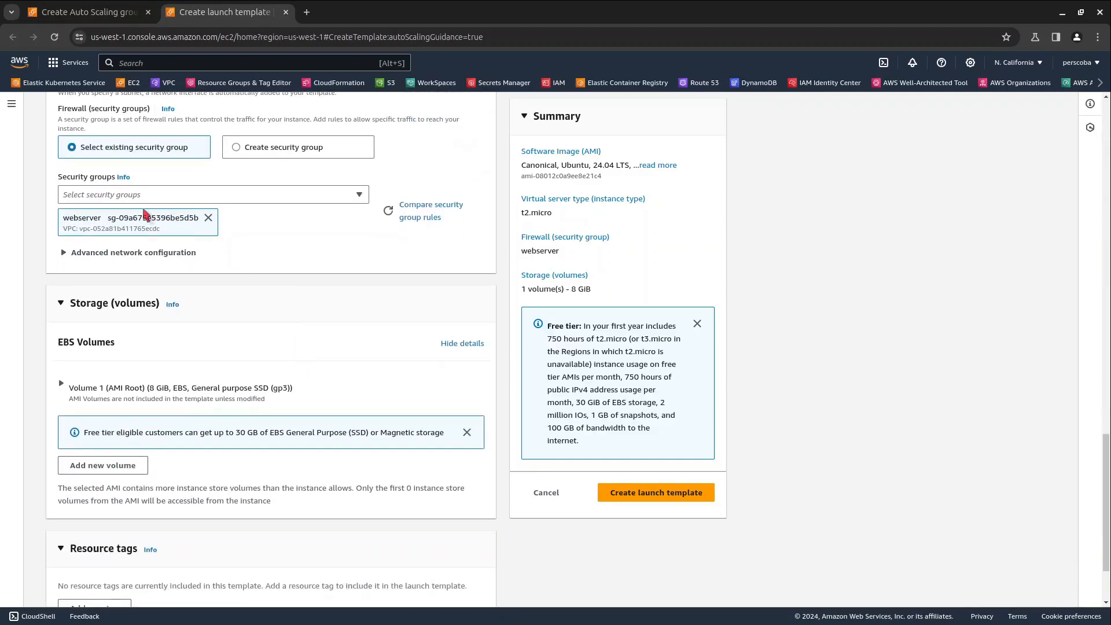
Step: Expand the template's advanced details through to user data, and copy the Apache user-data script from the desktop sticky note
{"action": "scroll", "coordinate": [382, 362], "scroll_direction": "down", "scroll_amount": 3}
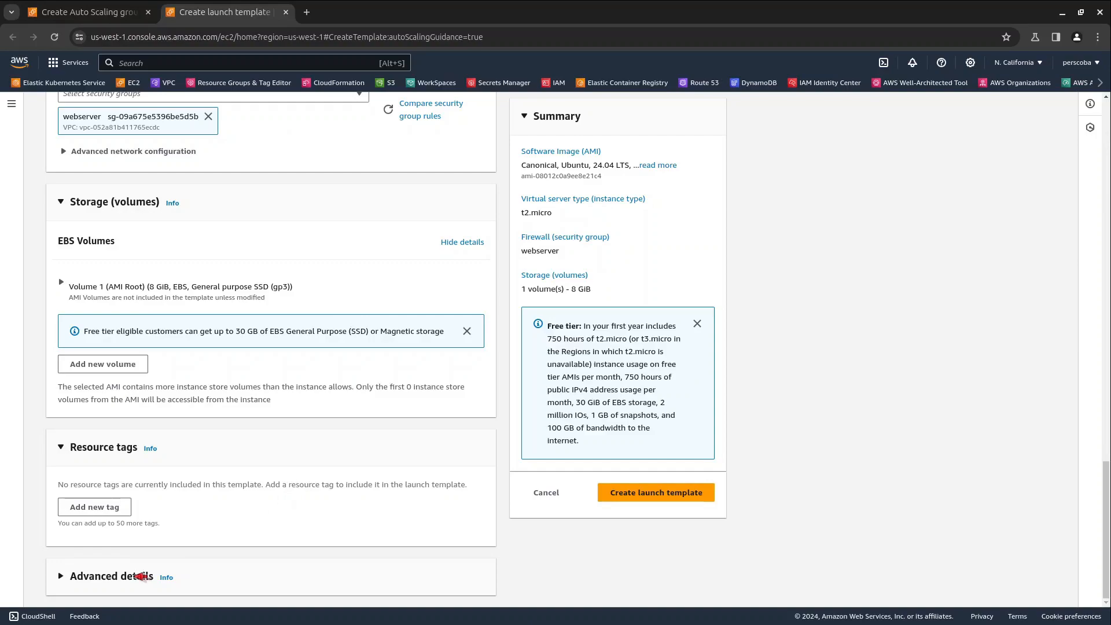
{"action": "left_click", "coordinate": [140, 576]}
{"action": "scroll", "coordinate": [322, 442], "scroll_direction": "down", "scroll_amount": 14}
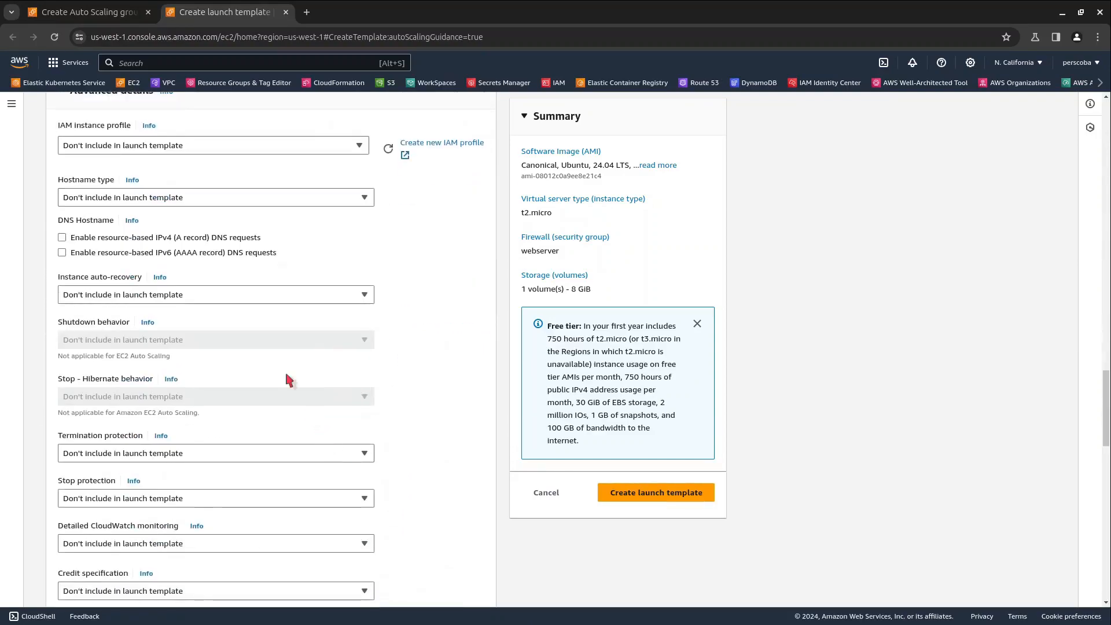
{"action": "scroll", "coordinate": [287, 380], "scroll_direction": "down", "scroll_amount": 12}
{"action": "scroll", "coordinate": [287, 392], "scroll_direction": "down", "scroll_amount": 2}
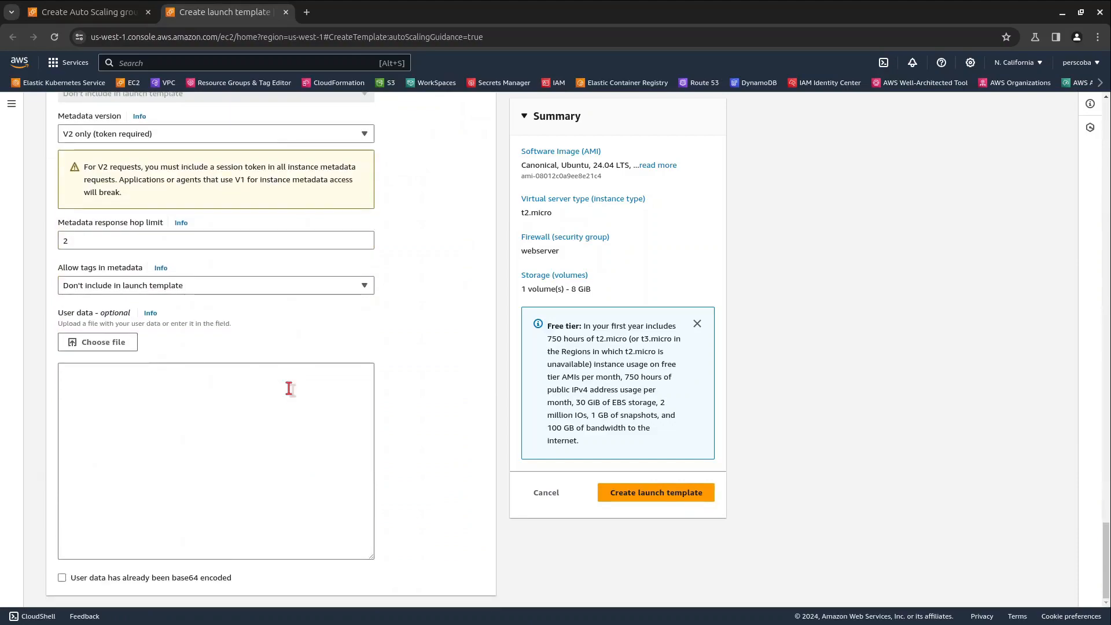
{"action": "left_click", "coordinate": [584, 613]}
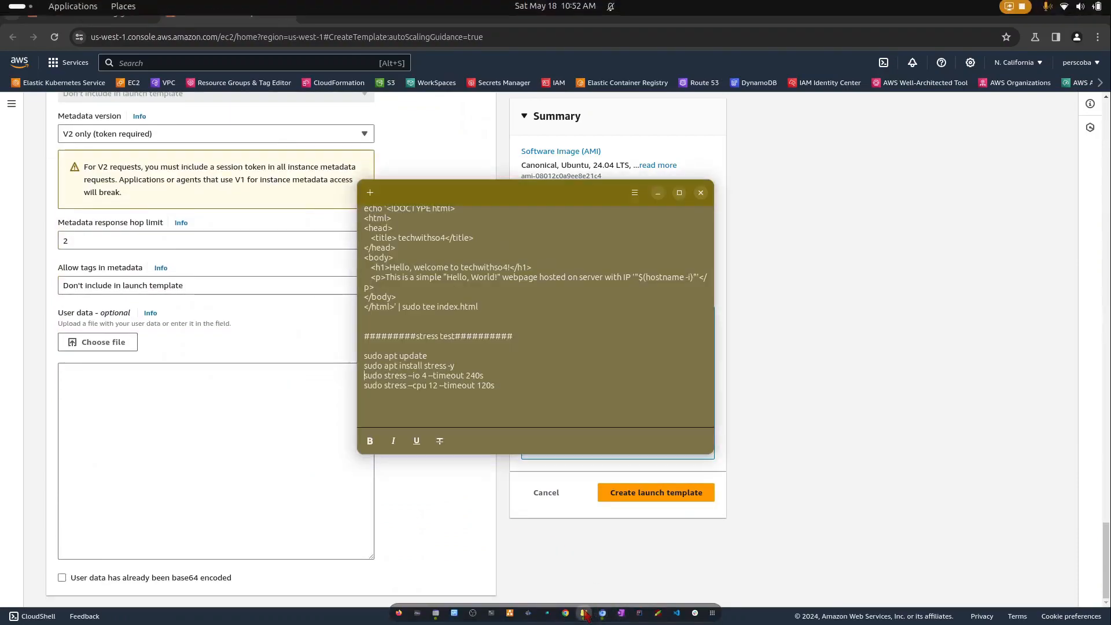
{"action": "scroll", "coordinate": [449, 306], "scroll_direction": "up", "scroll_amount": 1}
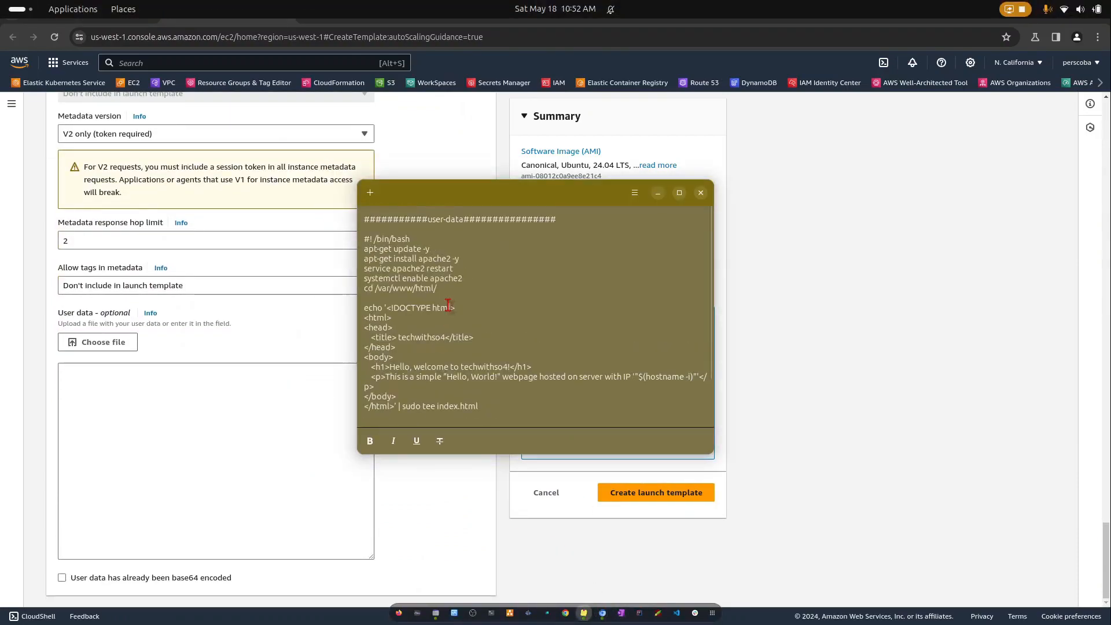
{"action": "left_click_drag", "start_coordinate": [363, 238], "coordinate": [485, 406]}
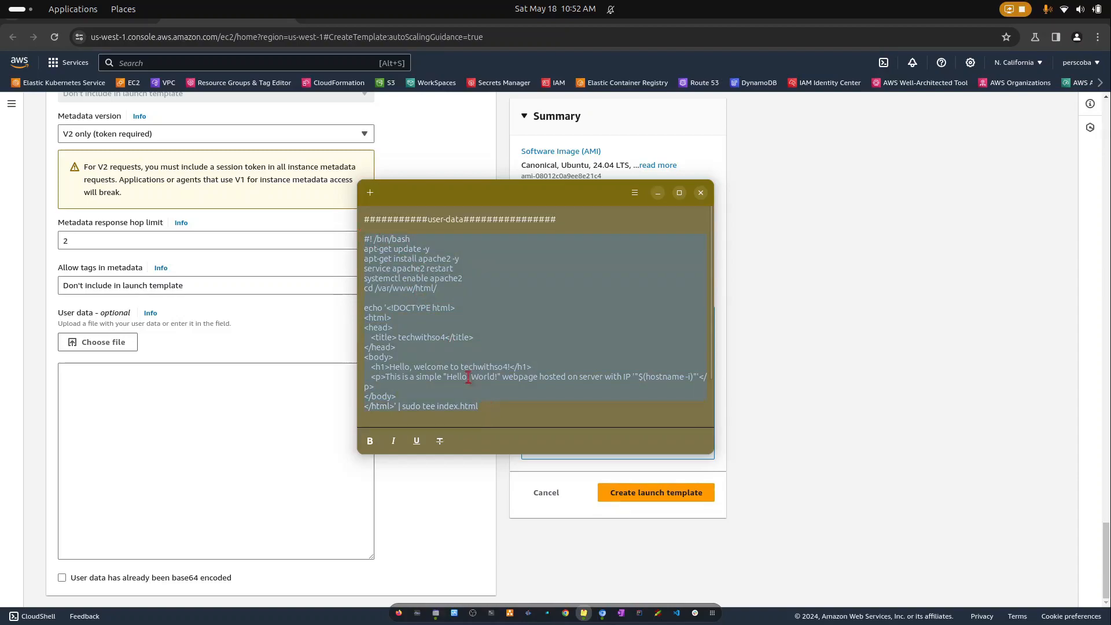
{"action": "right_click", "coordinate": [414, 319]}
{"action": "left_click", "coordinate": [435, 349]}
Step: Paste the copied script into the template's user data, create the launch template and view the list of launch templates
{"action": "left_click", "coordinate": [99, 385]}
{"action": "key", "text": "ctrl+v"}
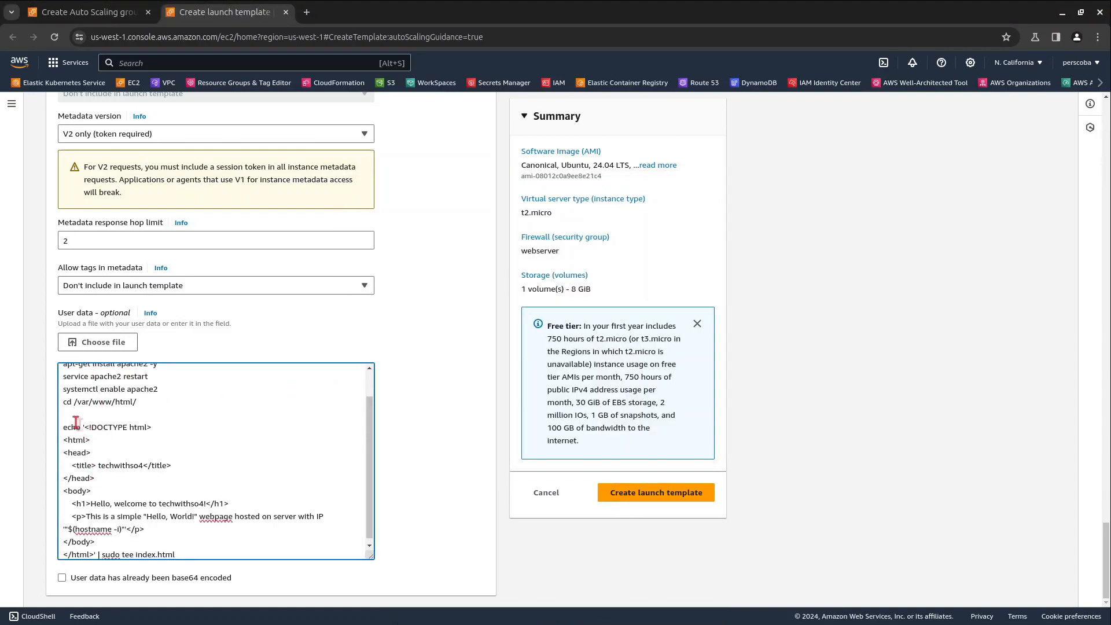
{"action": "scroll", "coordinate": [207, 421], "scroll_direction": "up", "scroll_amount": 1}
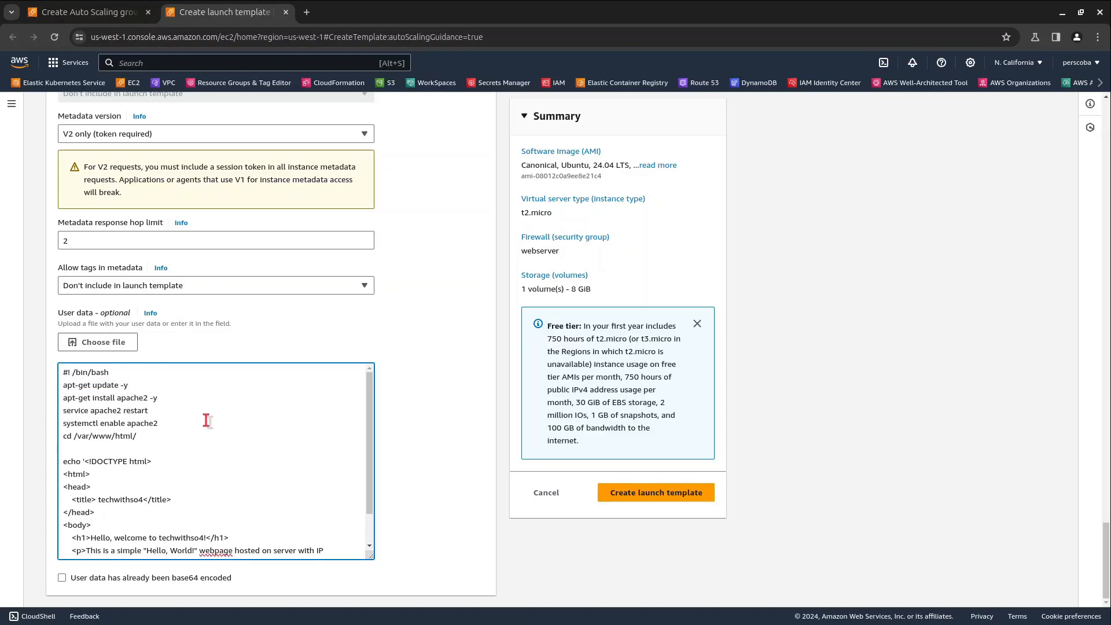
{"action": "scroll", "coordinate": [208, 433], "scroll_direction": "down", "scroll_amount": 1}
{"action": "left_click", "coordinate": [654, 492]}
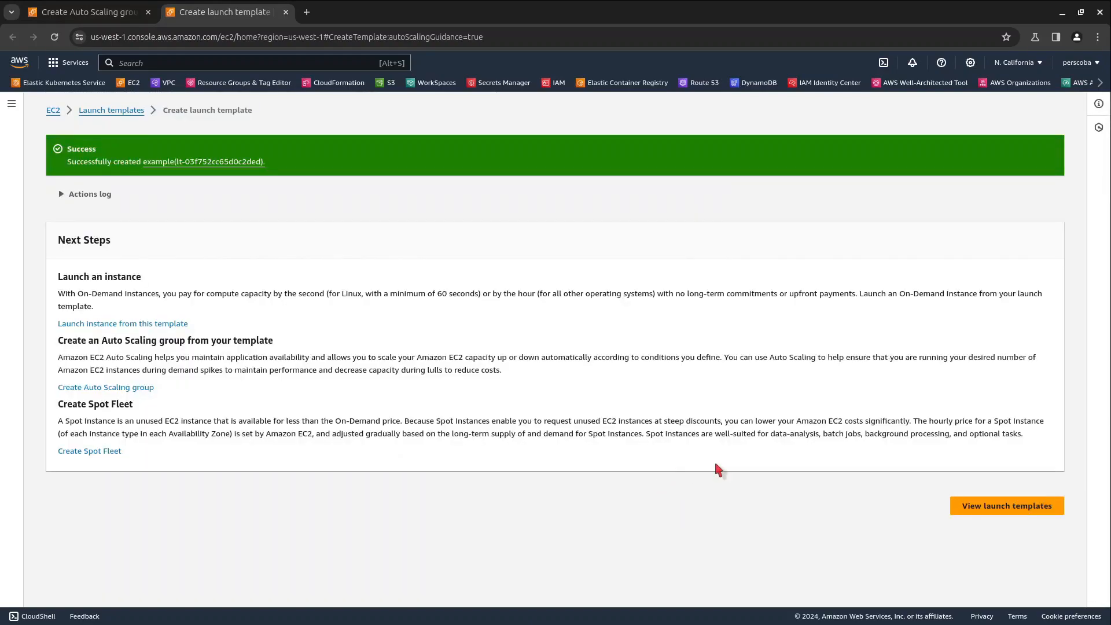
{"action": "left_click", "coordinate": [1006, 505]}
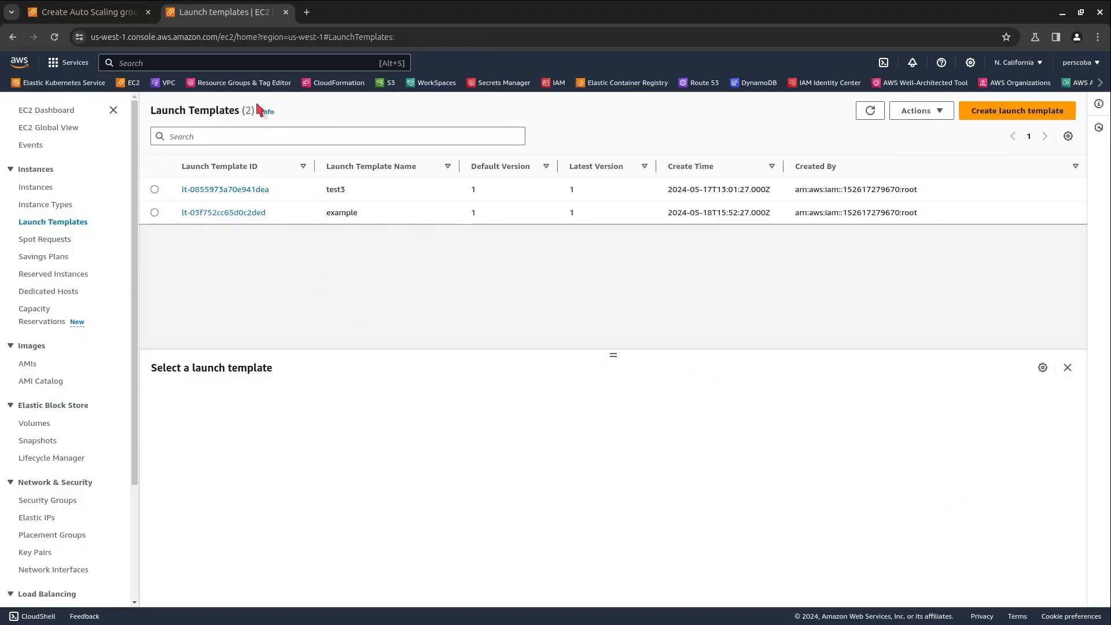
Step: Return to the Auto Scaling group setup, choose the refreshed "example" launch template and continue to the instance launch options
{"action": "left_click", "coordinate": [81, 12]}
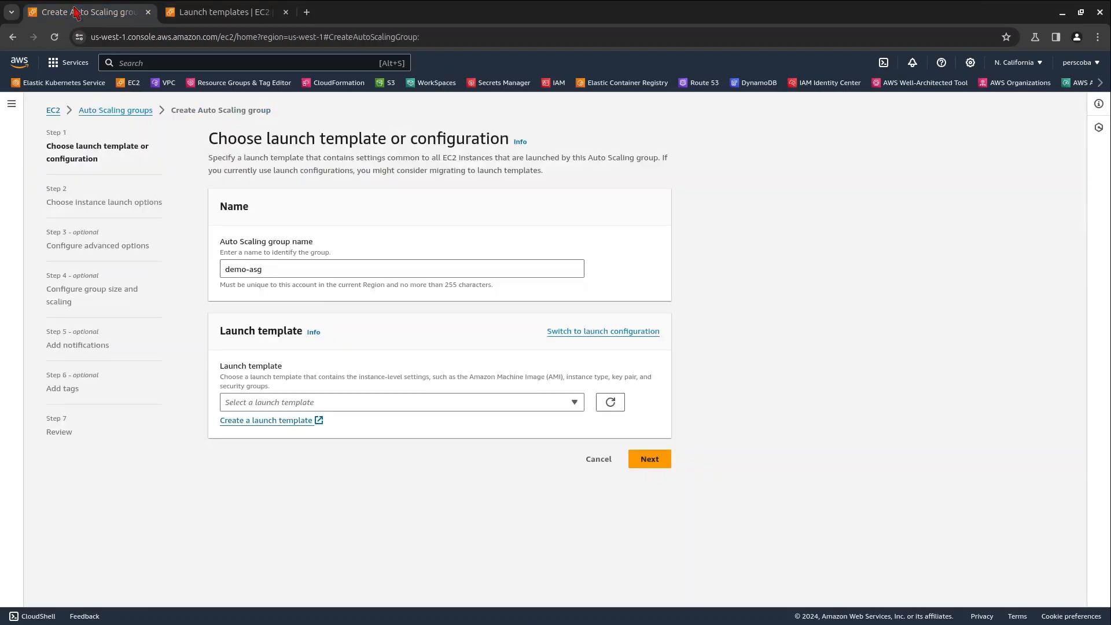
{"action": "left_click", "coordinate": [622, 396]}
{"action": "left_click", "coordinate": [385, 401]}
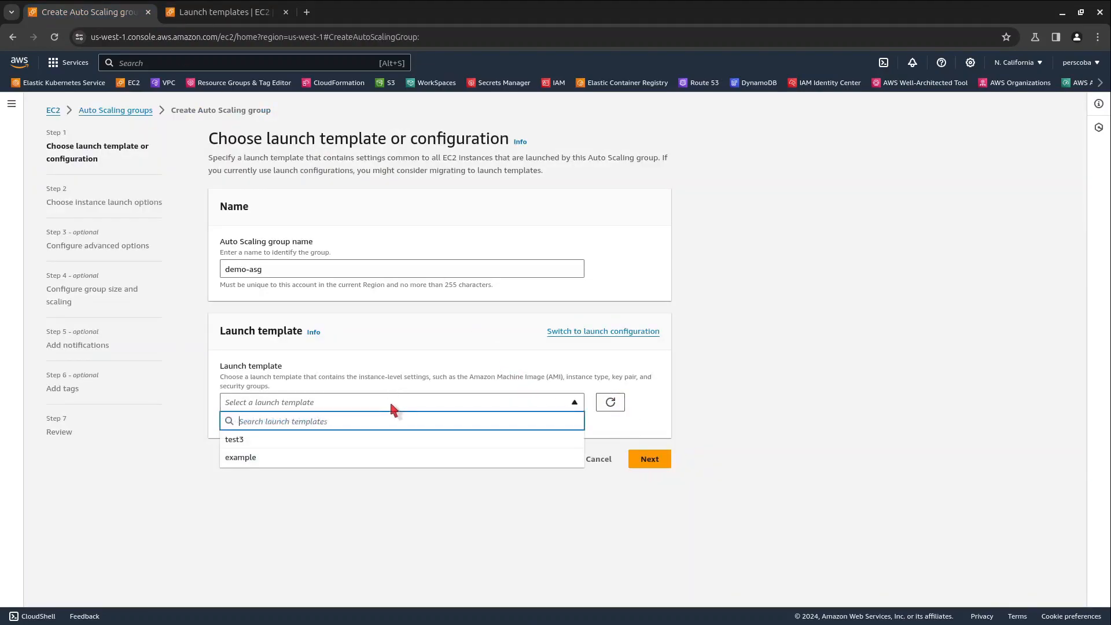
{"action": "left_click", "coordinate": [327, 462]}
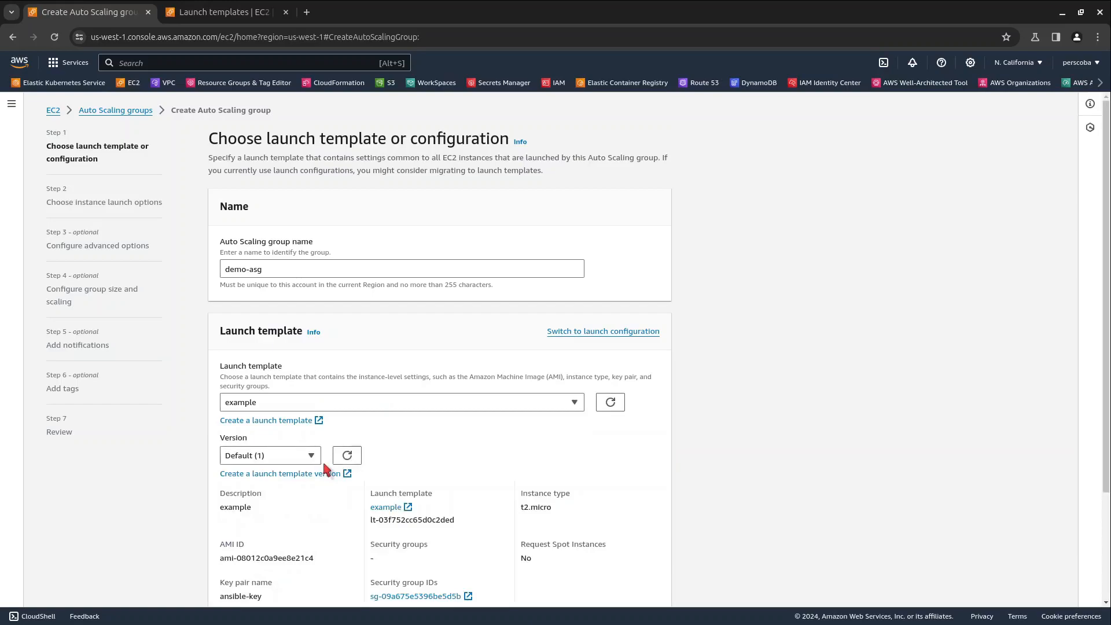
{"action": "scroll", "coordinate": [521, 489], "scroll_direction": "down", "scroll_amount": 3}
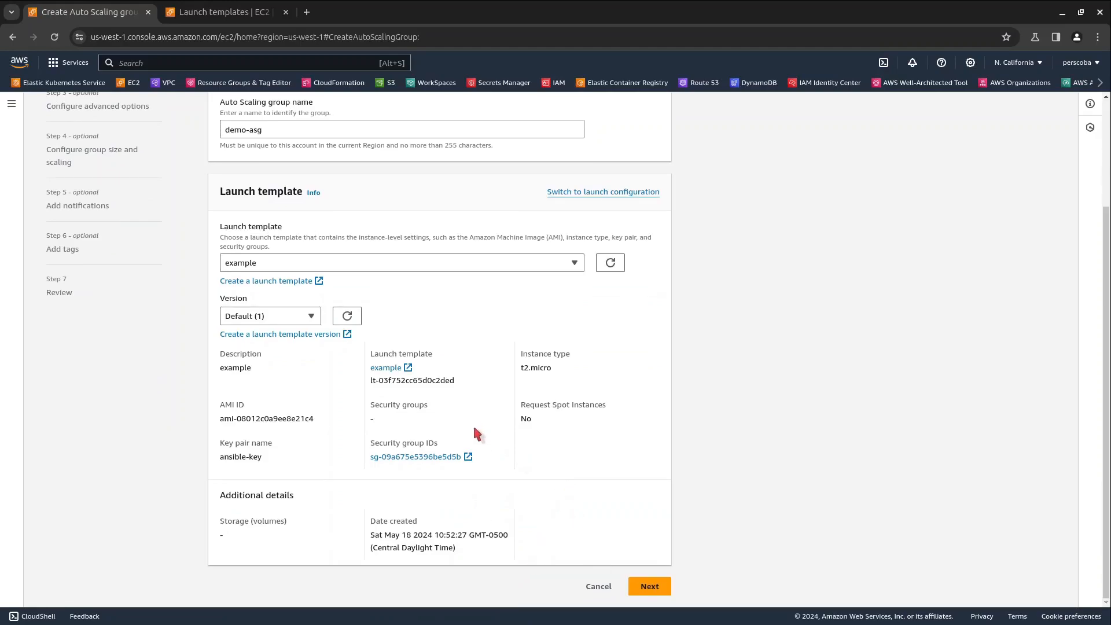
{"action": "left_click", "coordinate": [649, 585]}
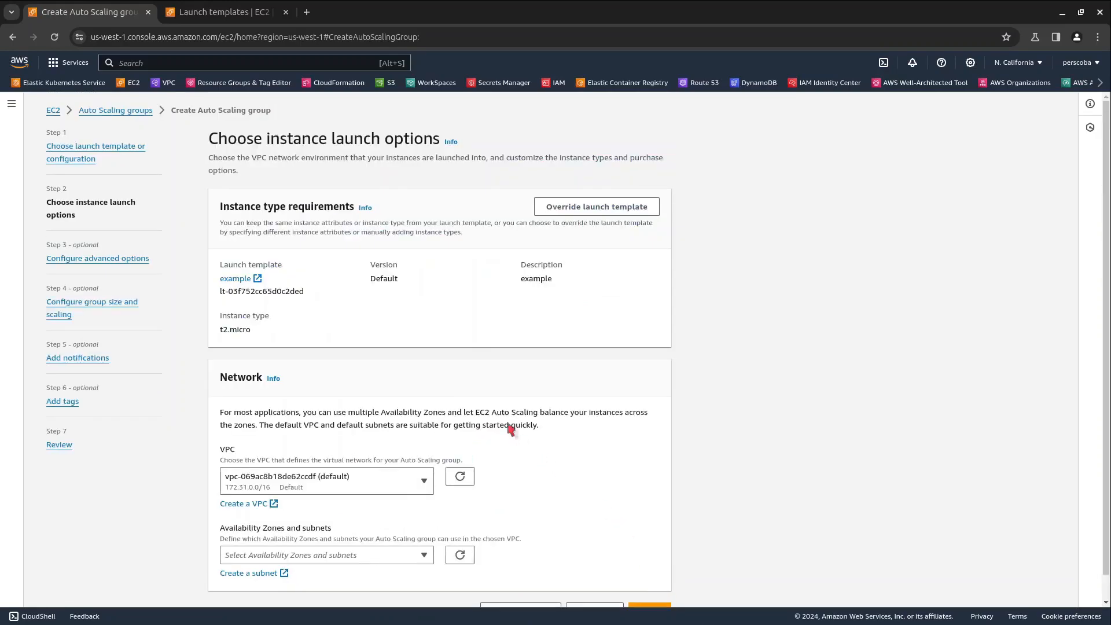
Step: Set the group's VPC to acm-demo-vpc-vpc with the us-west-1b and us-west-1c public subnets, and continue to the advanced options
{"action": "scroll", "coordinate": [425, 351], "scroll_direction": "down", "scroll_amount": 1}
{"action": "left_click", "coordinate": [423, 460]}
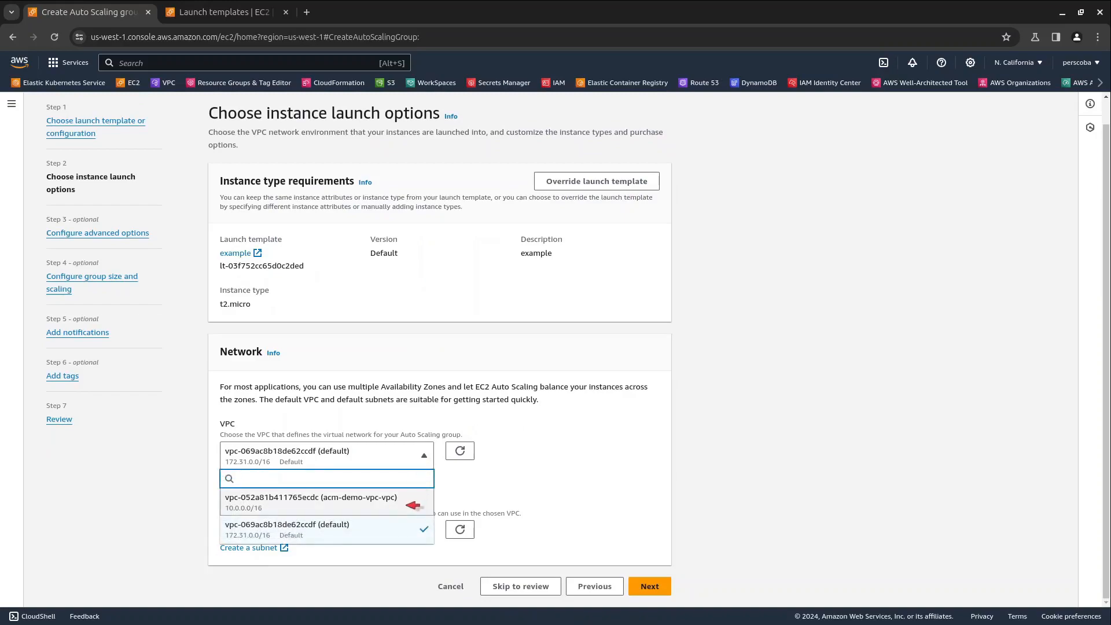
{"action": "left_click", "coordinate": [407, 505]}
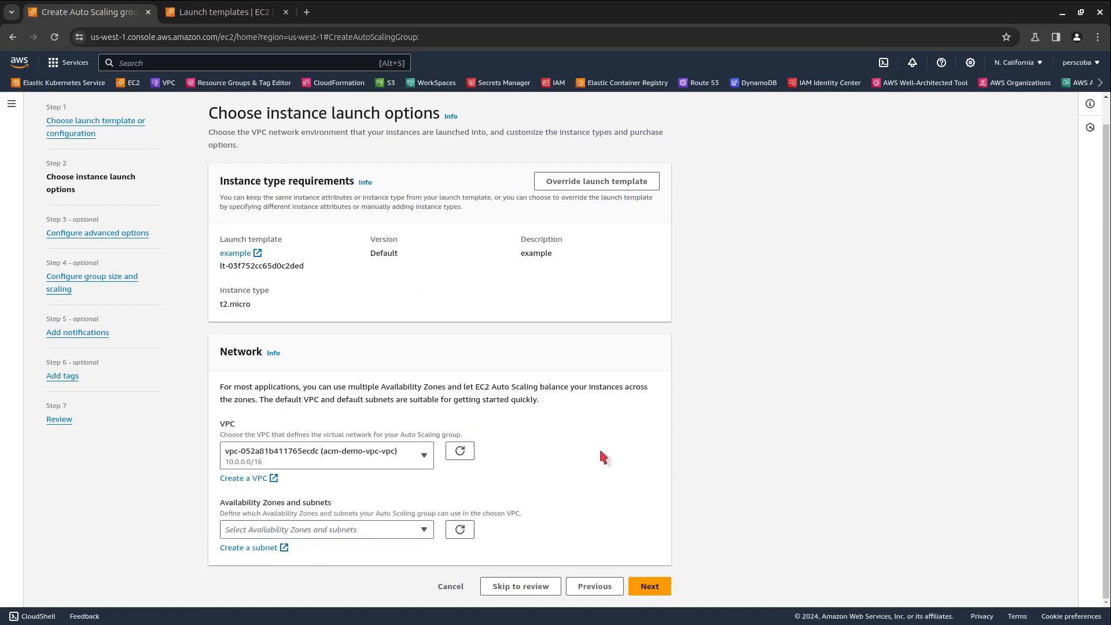
{"action": "left_click", "coordinate": [425, 529]}
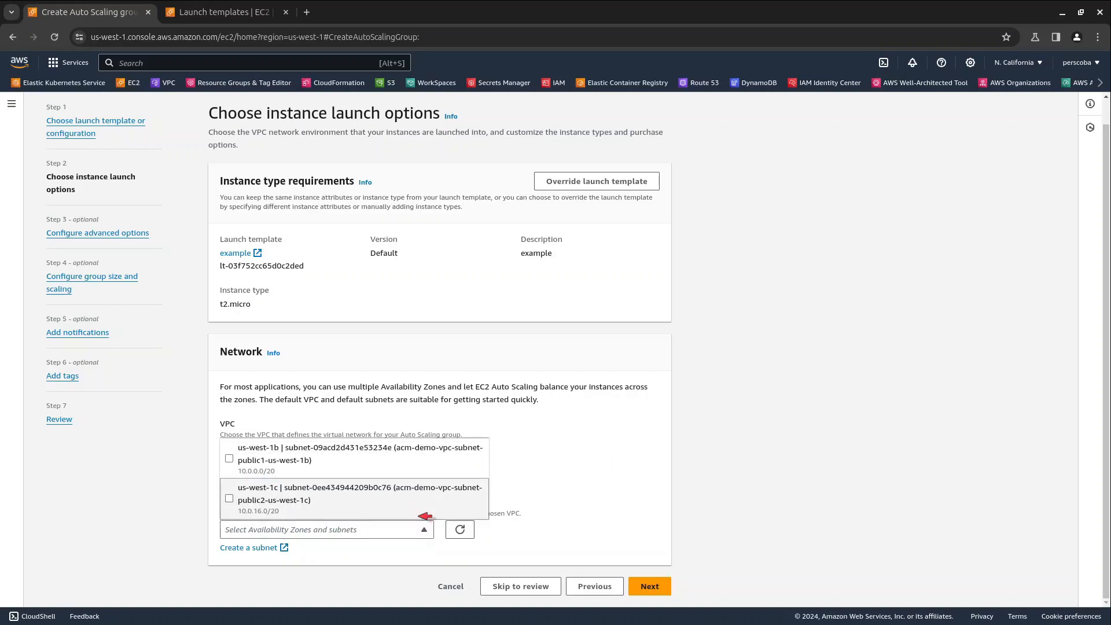
{"action": "left_click", "coordinate": [238, 475]}
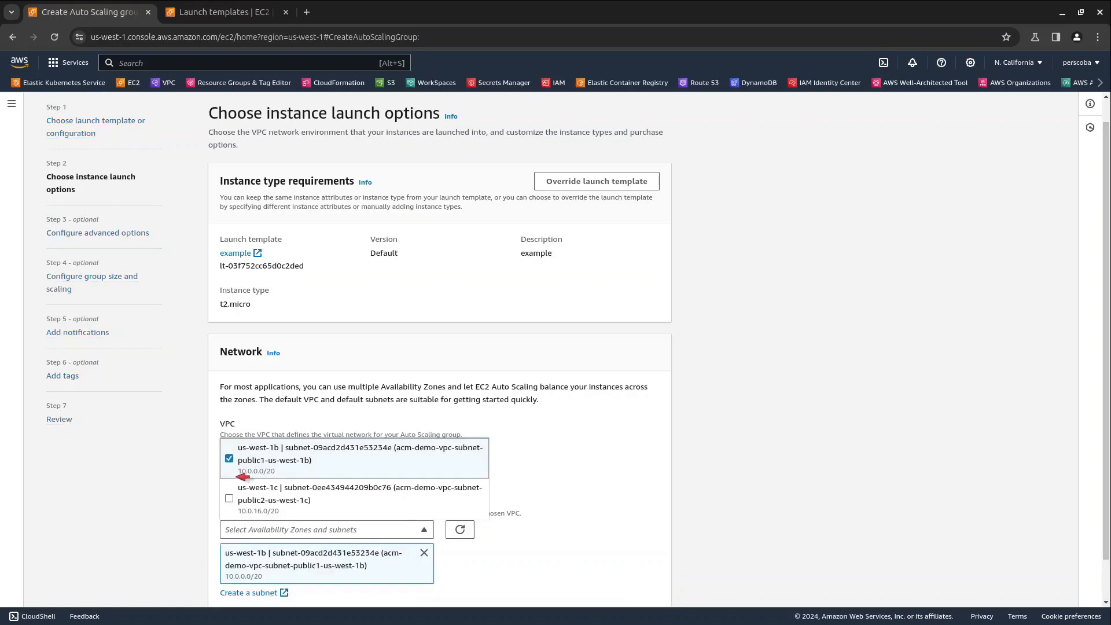
{"action": "left_click", "coordinate": [240, 499]}
{"action": "left_click", "coordinate": [589, 449]}
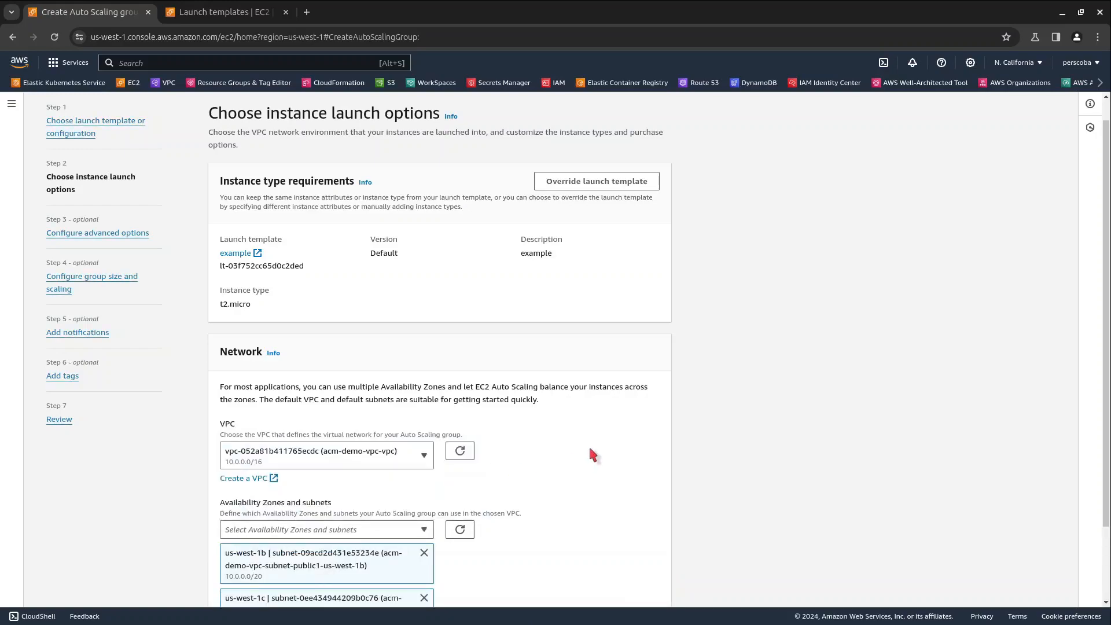
{"action": "scroll", "coordinate": [589, 450], "scroll_direction": "down", "scroll_amount": 3}
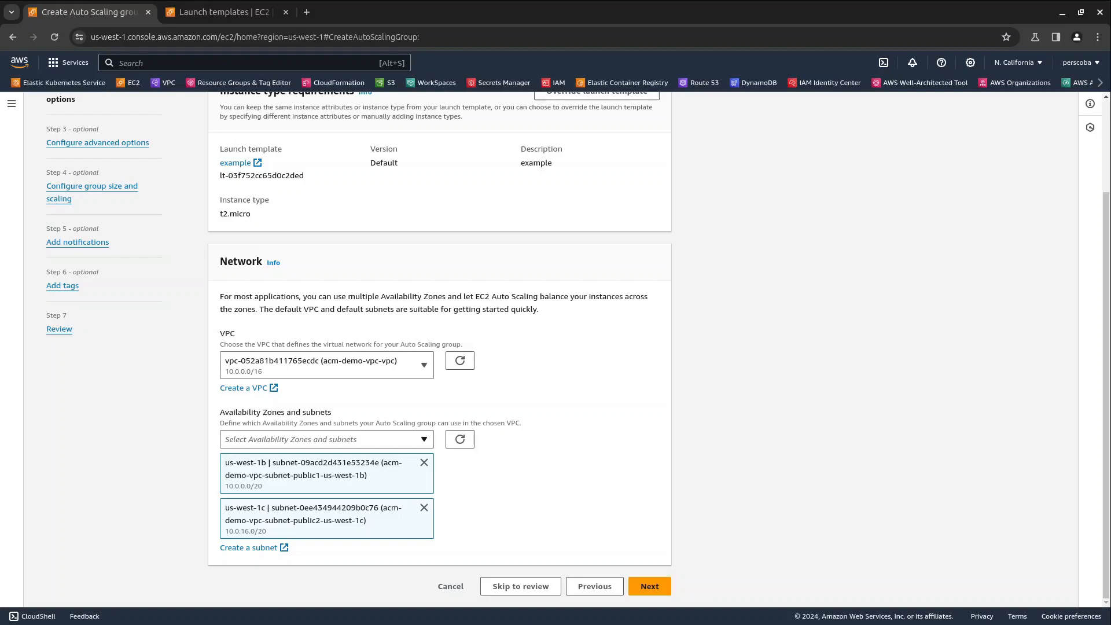
{"action": "left_click_drag", "start_coordinate": [251, 413], "coordinate": [313, 414]}
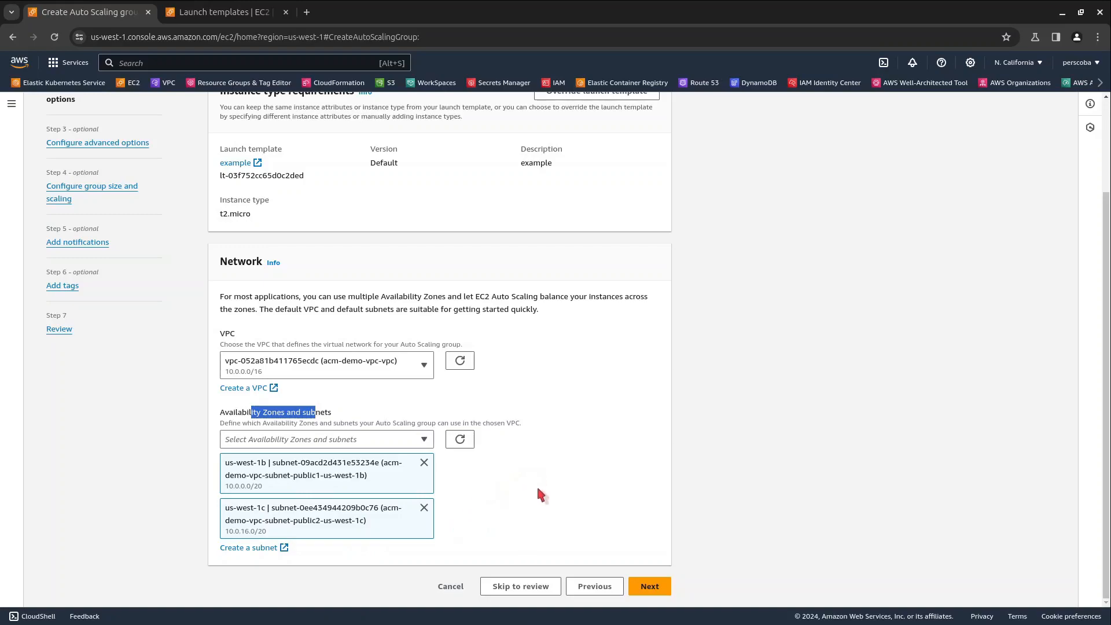
{"action": "left_click", "coordinate": [650, 584]}
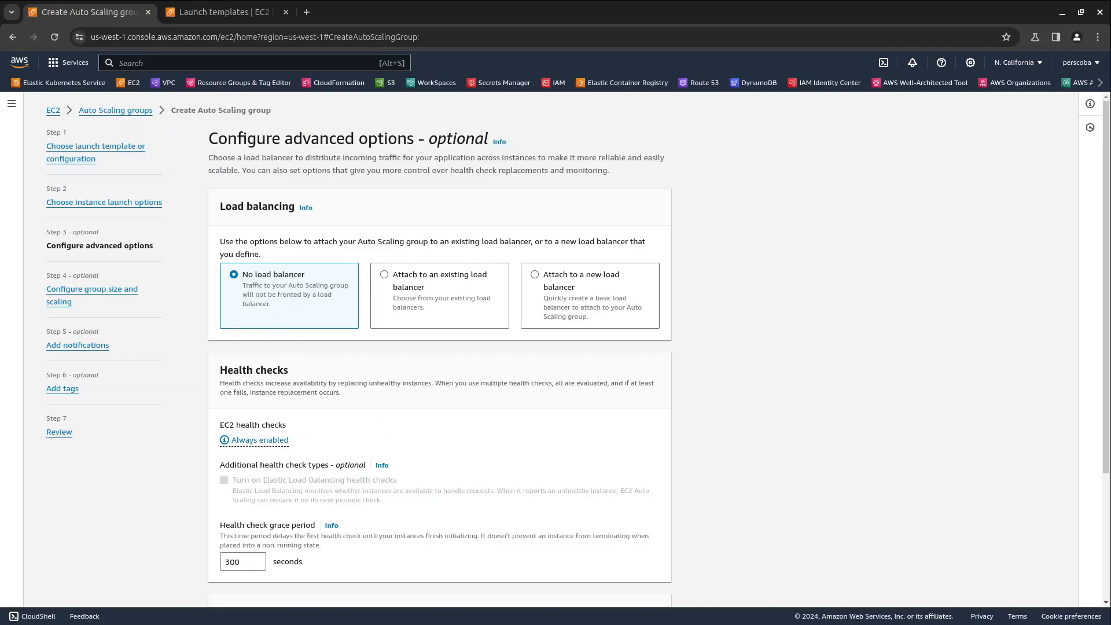
Step: Attach a new Application Load Balancer named demo-asg-lb with the Internet-facing scheme, and check its VPC mapping
{"action": "left_click", "coordinate": [535, 274]}
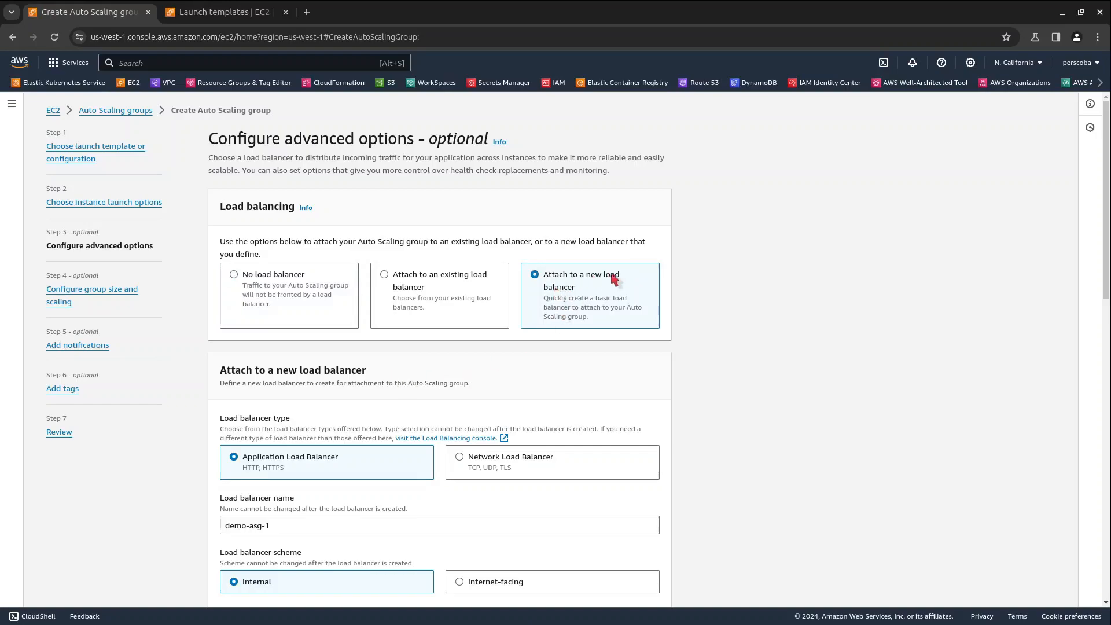
{"action": "scroll", "coordinate": [468, 377], "scroll_direction": "down", "scroll_amount": 3}
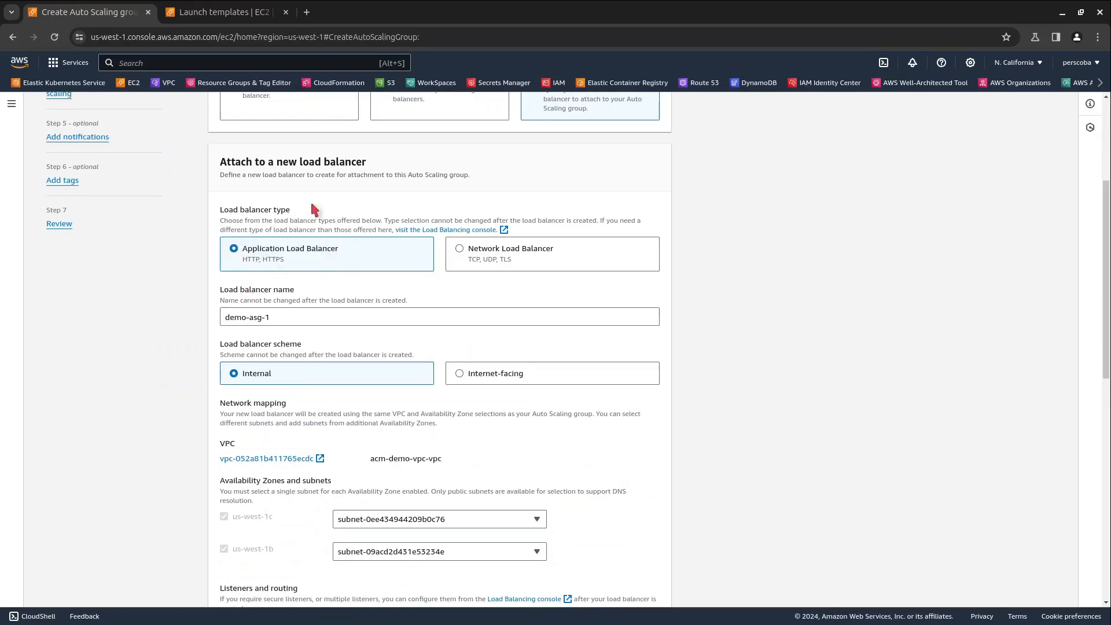
{"action": "left_click", "coordinate": [273, 317]}
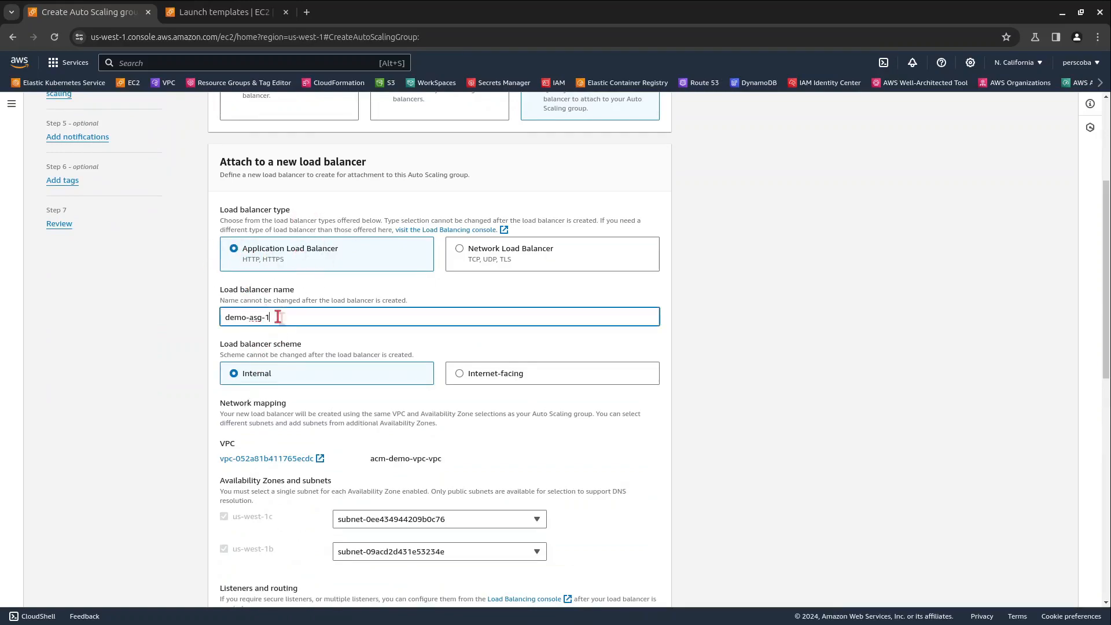
{"action": "key", "text": "BackSpace"}
{"action": "type", "text": "lb"}
{"action": "left_click", "coordinate": [460, 376]}
{"action": "scroll", "coordinate": [465, 370], "scroll_direction": "down", "scroll_amount": 4}
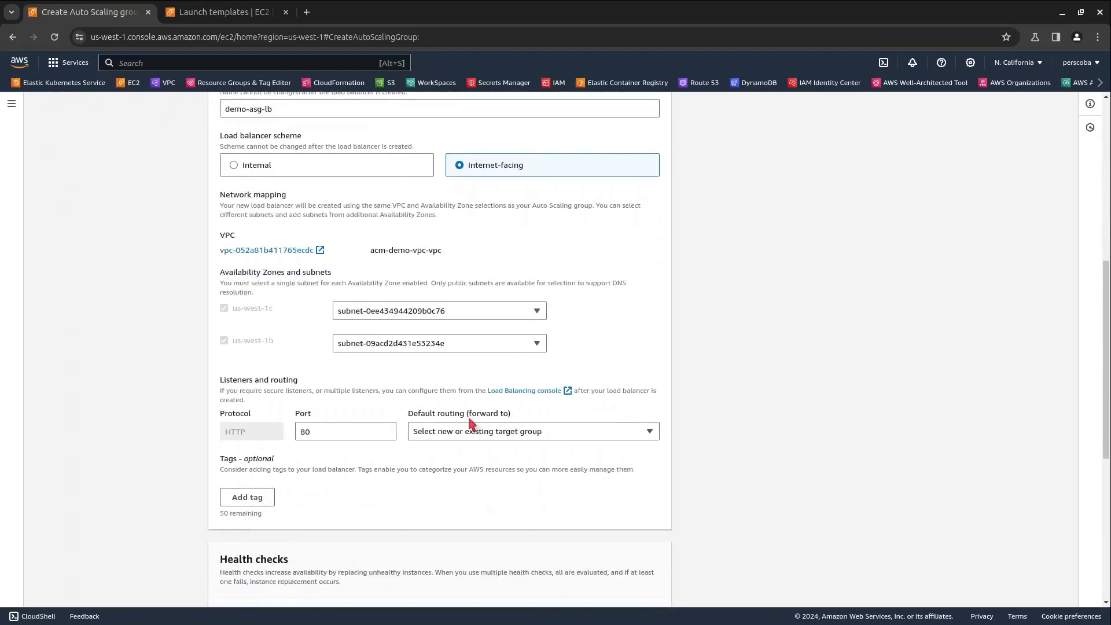
{"action": "left_click_drag", "start_coordinate": [429, 250], "coordinate": [370, 251]}
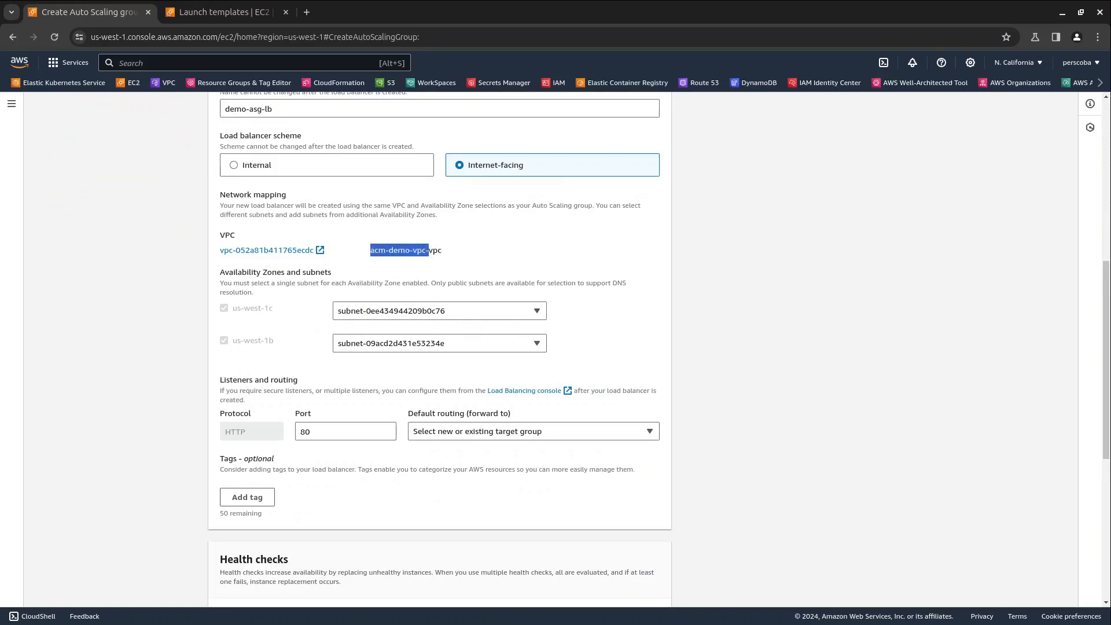
Step: Set the load balancer listener's default routing to a new target group named demo-asg-tg
{"action": "scroll", "coordinate": [593, 322], "scroll_direction": "down", "scroll_amount": 3}
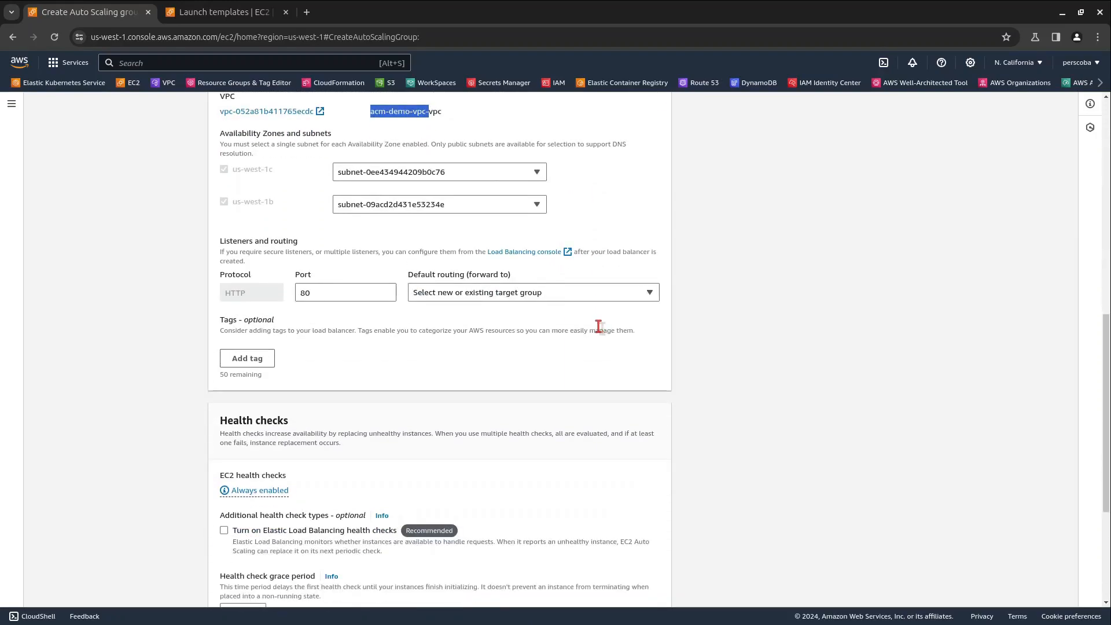
{"action": "left_click", "coordinate": [538, 296]}
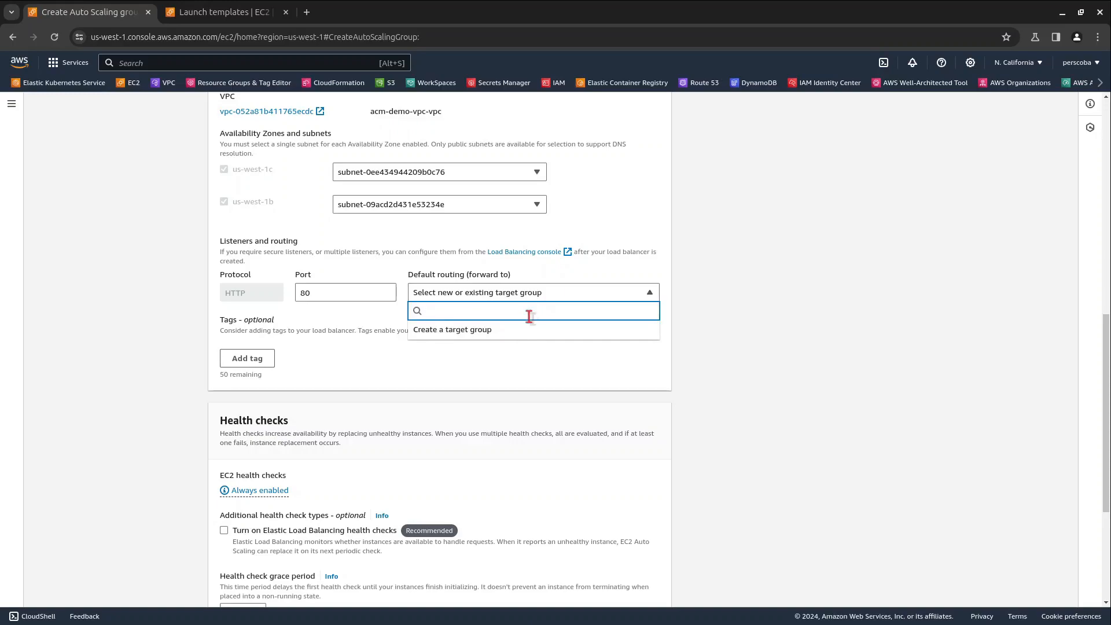
{"action": "left_click", "coordinate": [457, 329]}
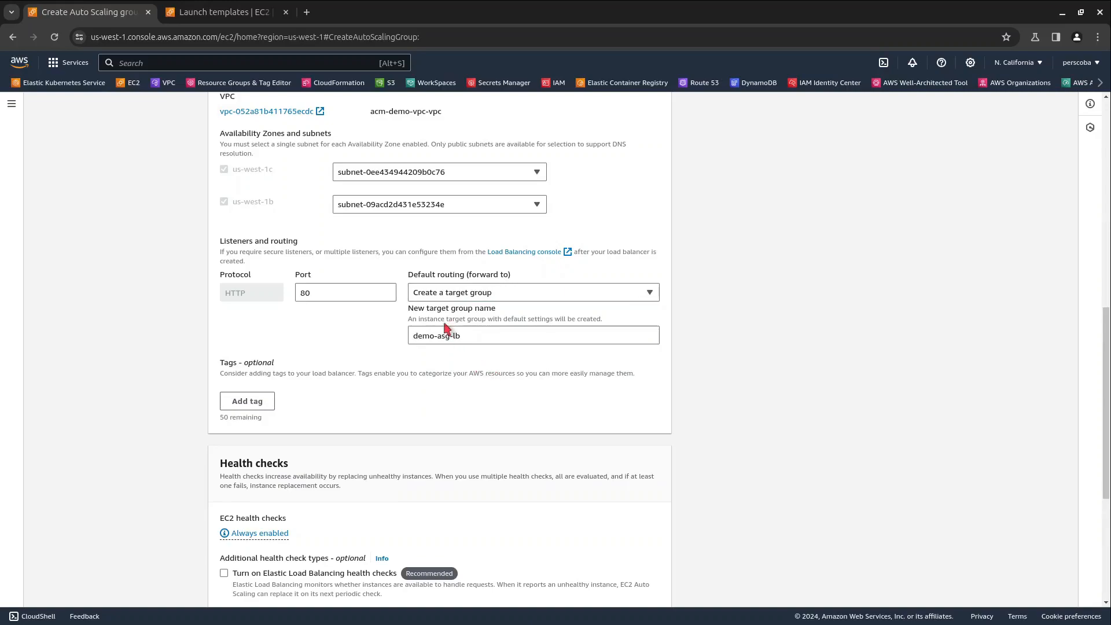
{"action": "left_click", "coordinate": [472, 338]}
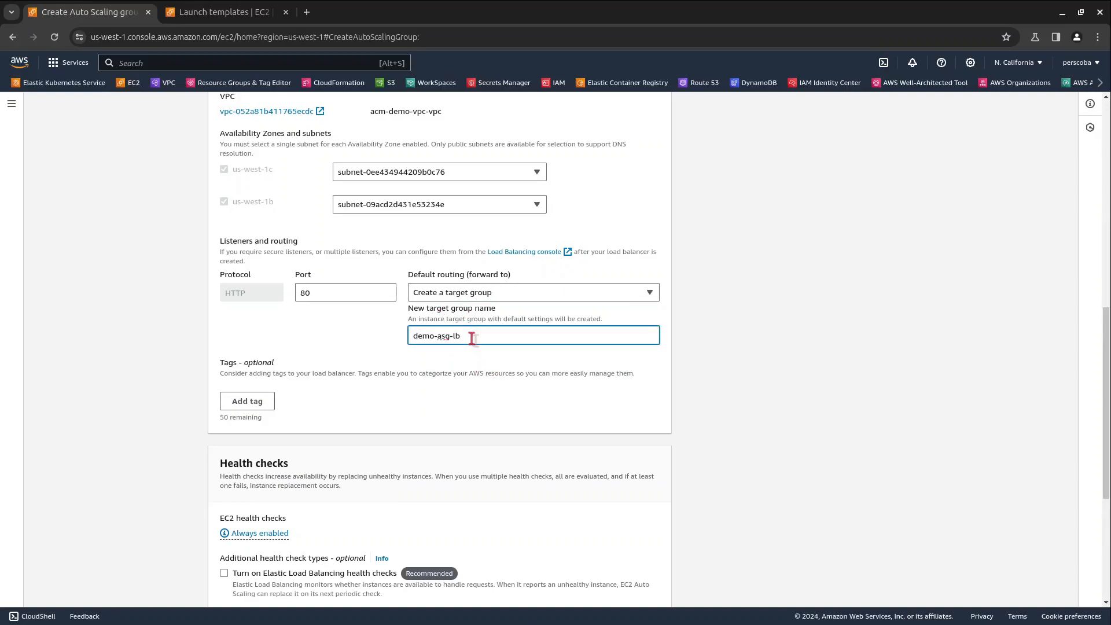
{"action": "key", "text": "BackSpace"}
{"action": "key", "text": "BackSpace"}
{"action": "type", "text": "tg"}
Step: Turn on Elastic Load Balancing health checks and continue to the group size and scaling settings
{"action": "scroll", "coordinate": [484, 375], "scroll_direction": "down", "scroll_amount": 2}
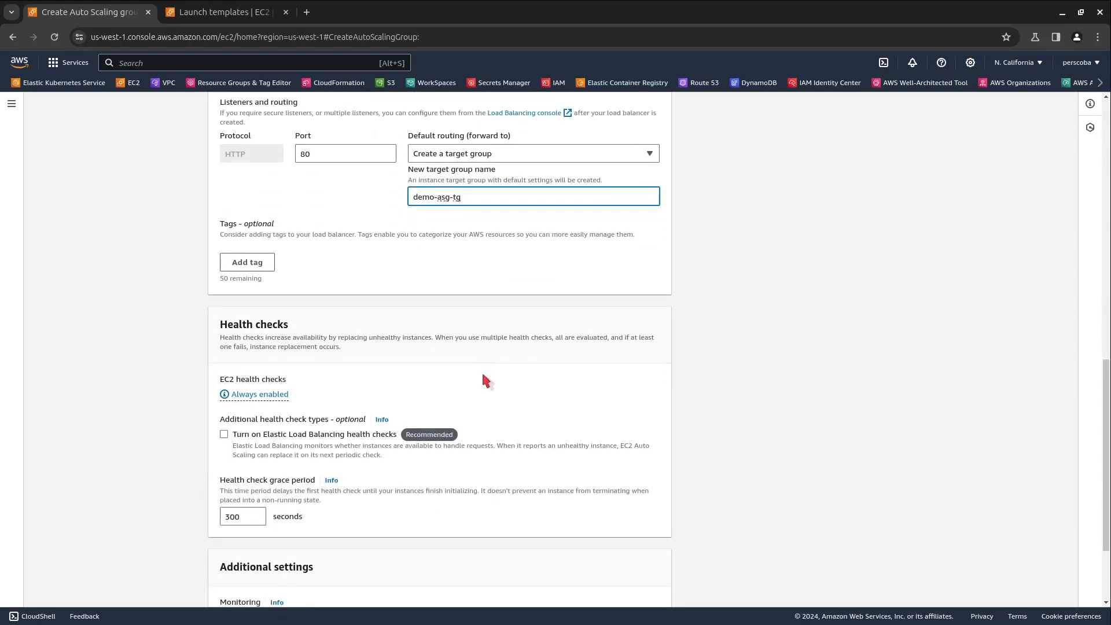
{"action": "scroll", "coordinate": [485, 377], "scroll_direction": "down", "scroll_amount": 2}
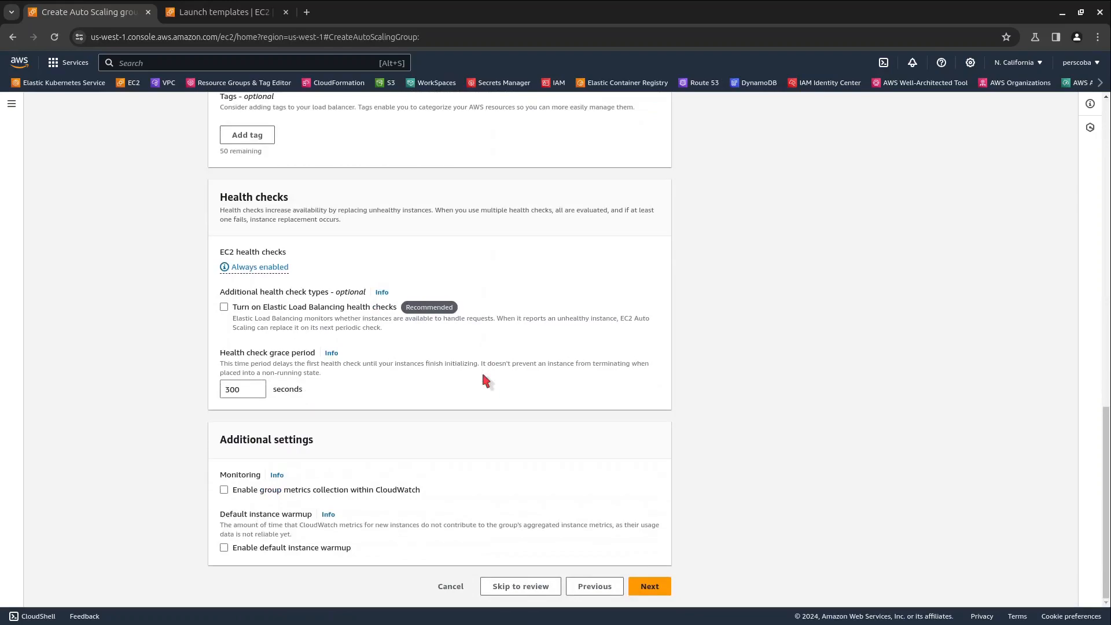
{"action": "left_click", "coordinate": [224, 307]}
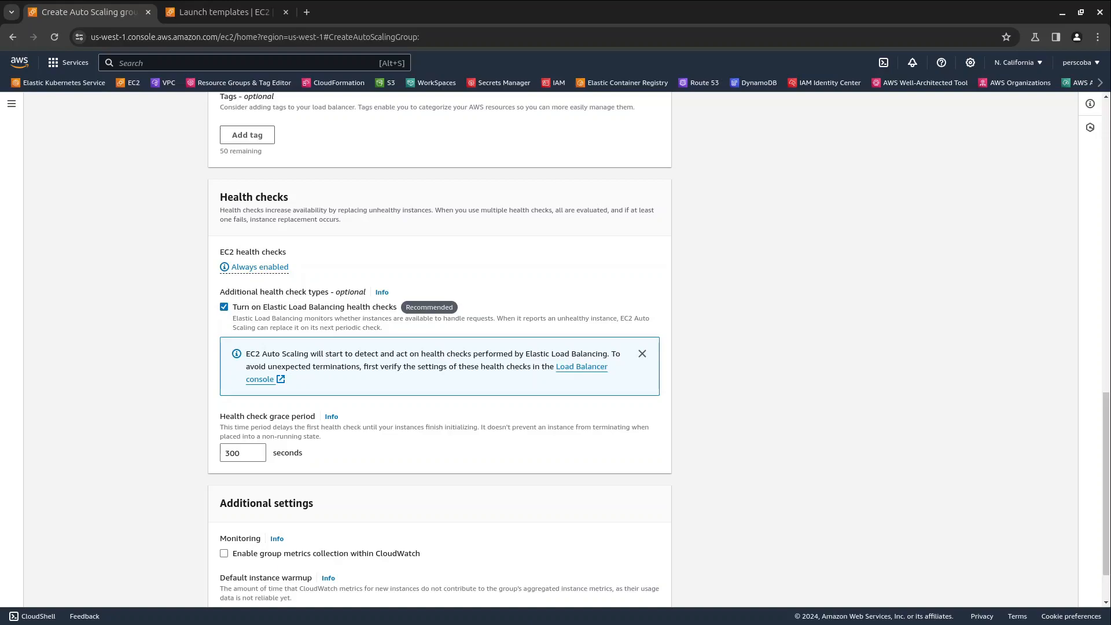
{"action": "scroll", "coordinate": [366, 397], "scroll_direction": "down", "scroll_amount": 1}
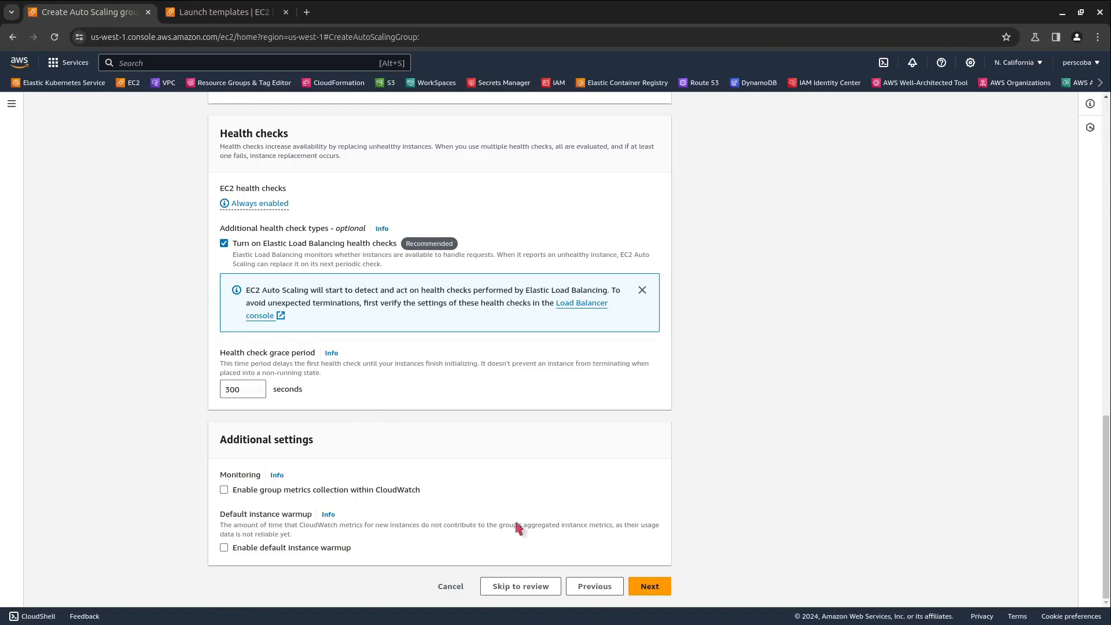
{"action": "left_click", "coordinate": [651, 593]}
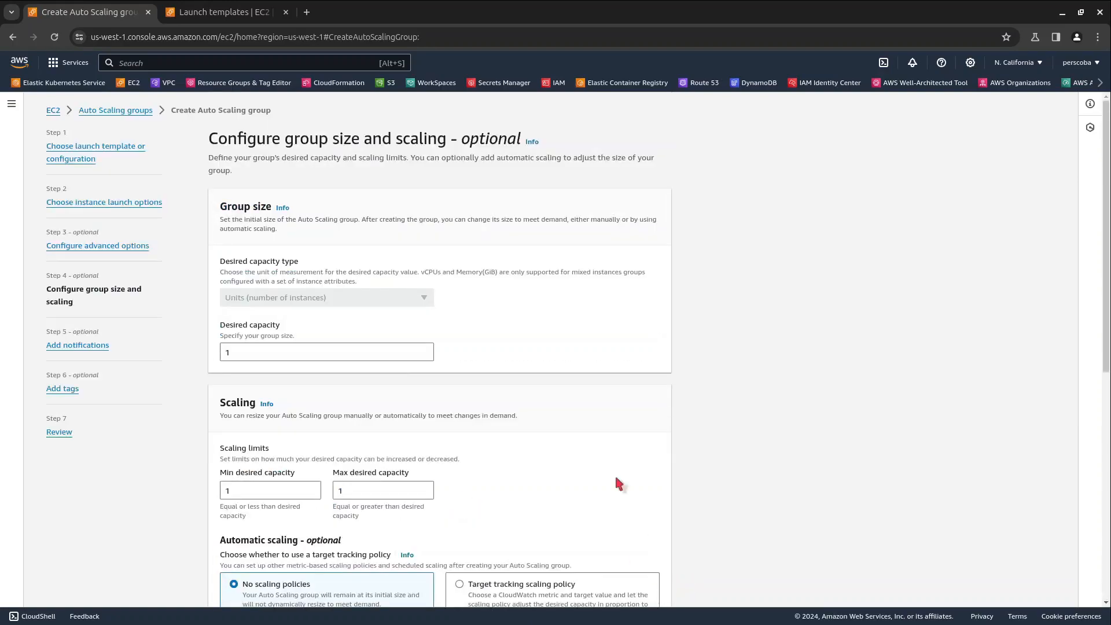
Step: Set the group's maximum desired capacity to 5
{"action": "scroll", "coordinate": [494, 320], "scroll_direction": "down", "scroll_amount": 2}
{"action": "scroll", "coordinate": [495, 298], "scroll_direction": "up", "scroll_amount": 1}
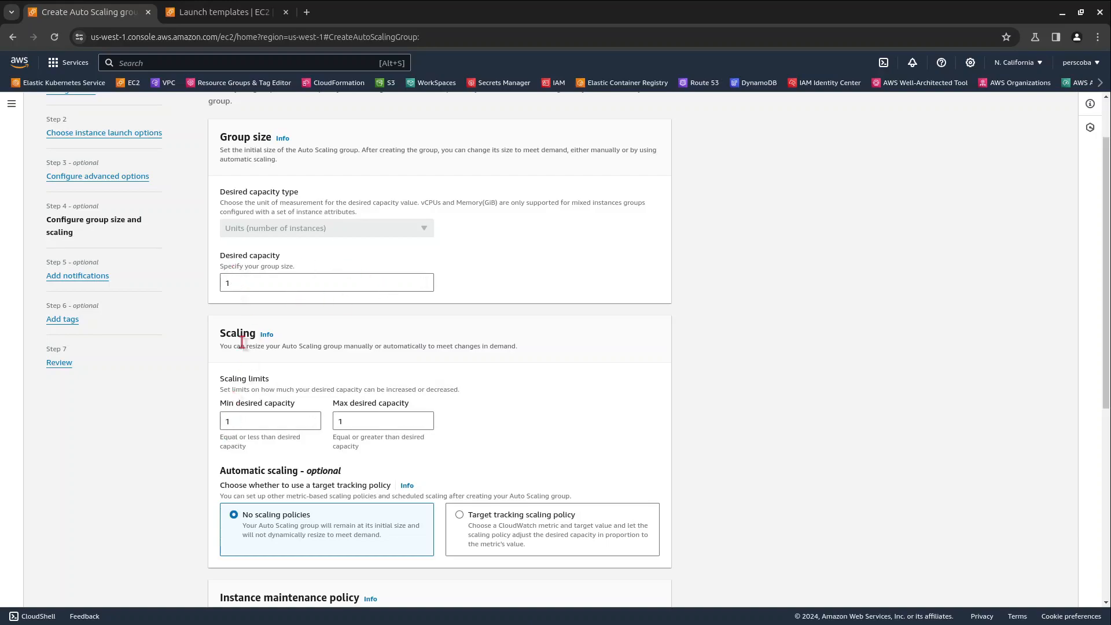
{"action": "left_click", "coordinate": [425, 419]}
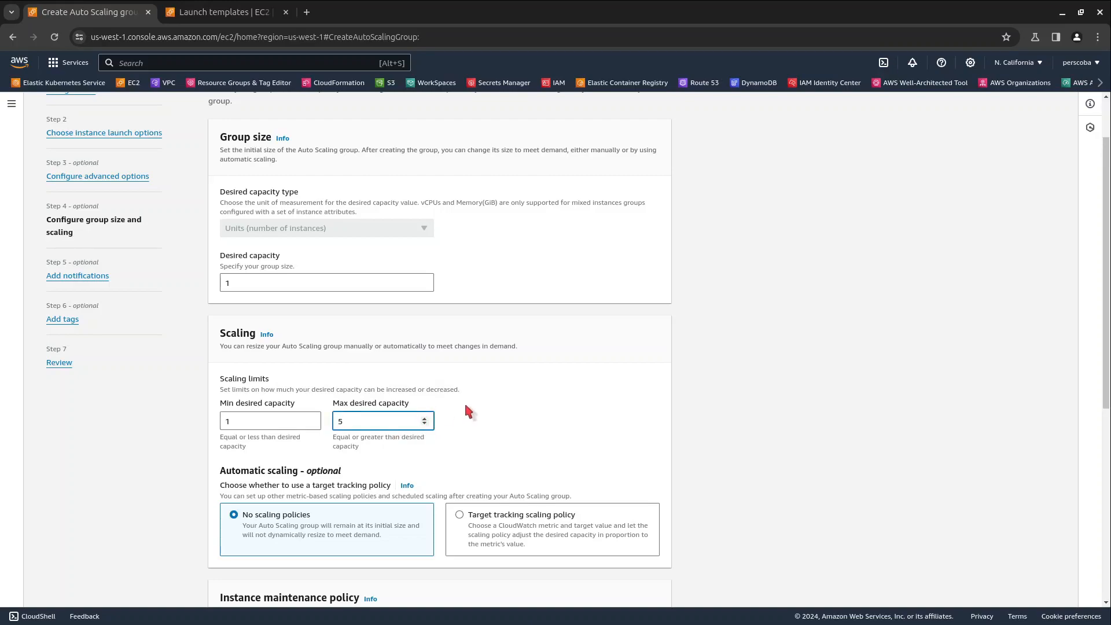
Step: Use a target tracking scaling policy based on Average CPU utilization with a target value of 20
{"action": "scroll", "coordinate": [497, 428], "scroll_direction": "down", "scroll_amount": 3}
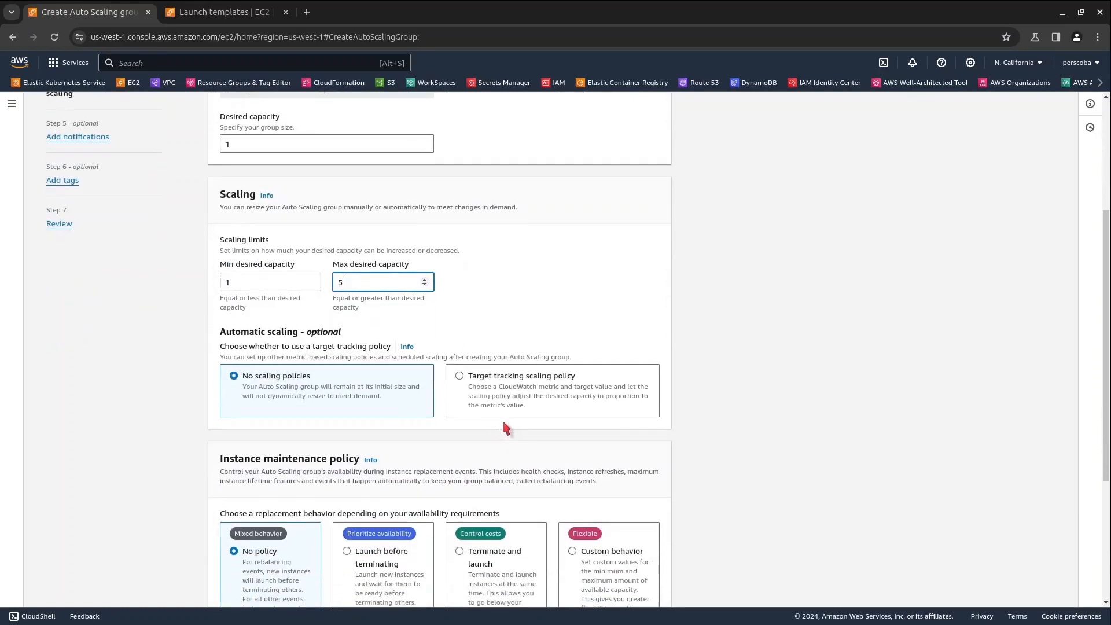
{"action": "left_click", "coordinate": [457, 379]}
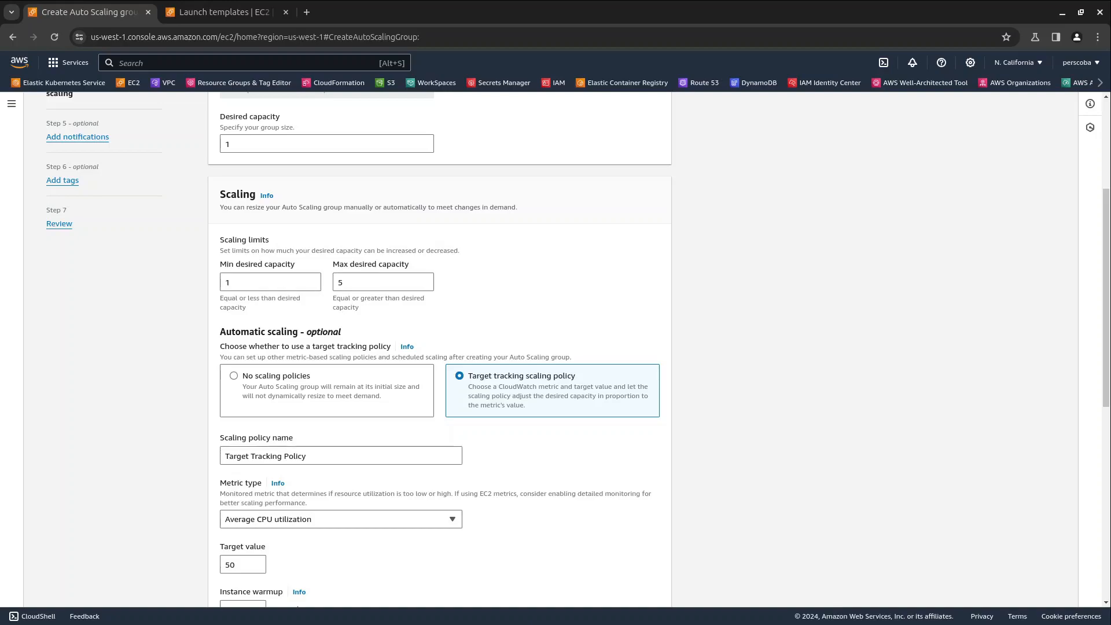
{"action": "scroll", "coordinate": [491, 431], "scroll_direction": "down", "scroll_amount": 3}
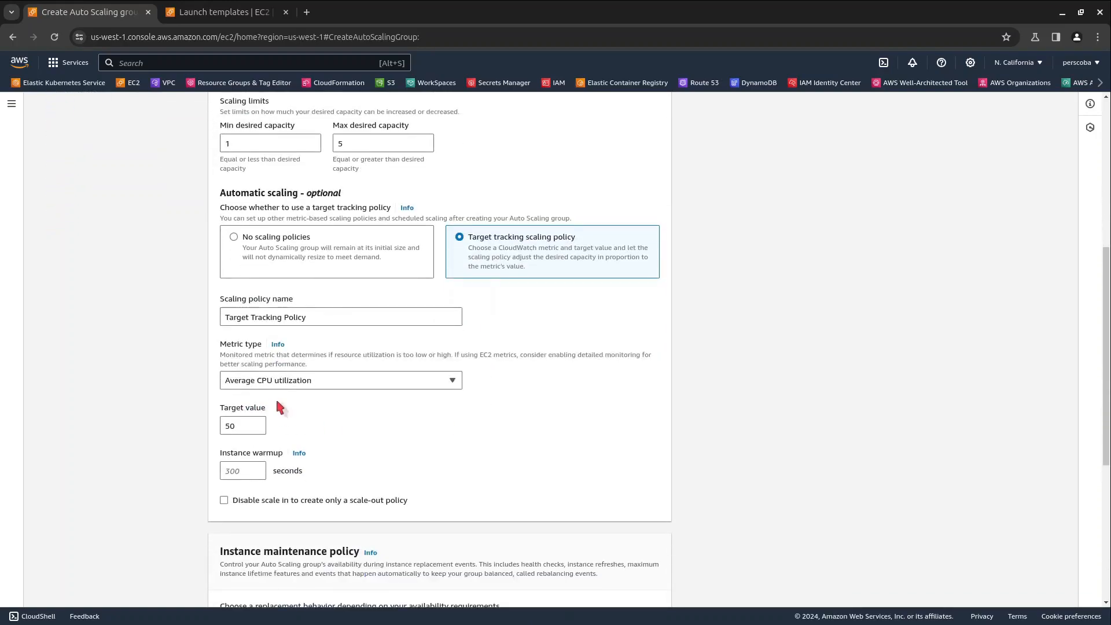
{"action": "left_click", "coordinate": [292, 380]}
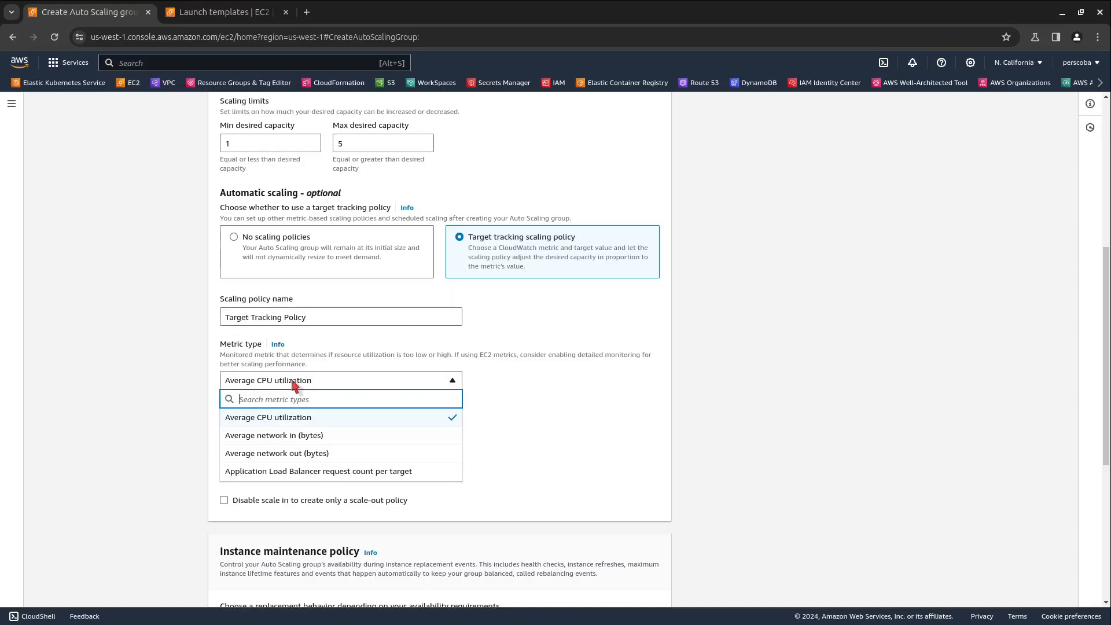
{"action": "left_click", "coordinate": [284, 417]}
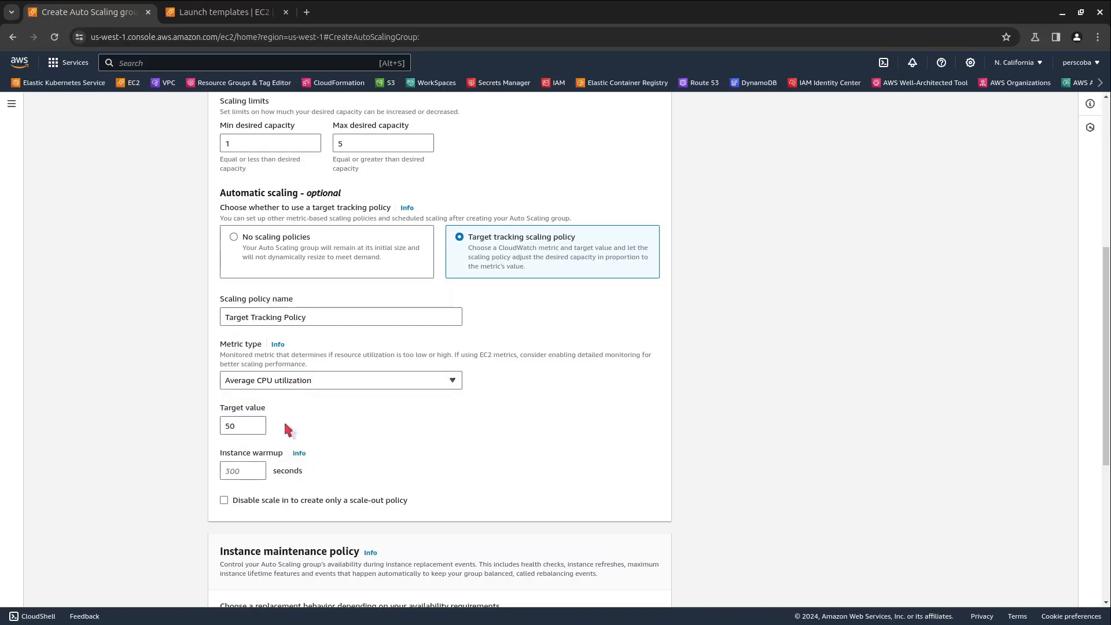
{"action": "left_click_drag", "start_coordinate": [234, 426], "coordinate": [225, 426]}
{"action": "type", "text": "20"}
{"action": "scroll", "coordinate": [555, 496], "scroll_direction": "down", "scroll_amount": 5}
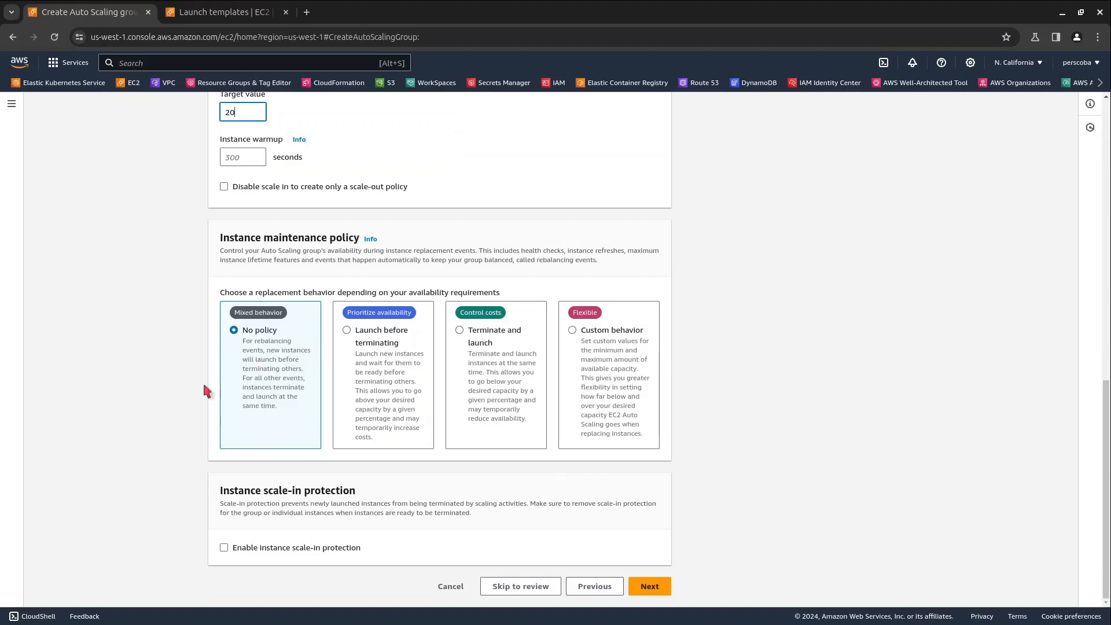
Step: Continue past notifications and tags without adding any, and create the Auto Scaling group from the review
{"action": "left_click", "coordinate": [649, 586]}
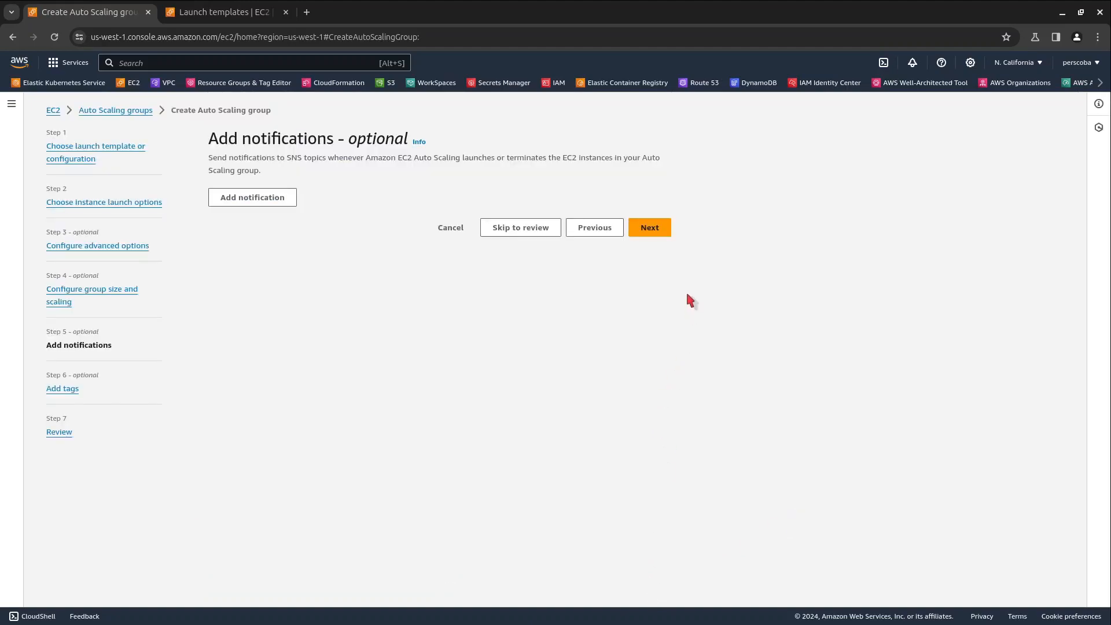
{"action": "left_click", "coordinate": [670, 228]}
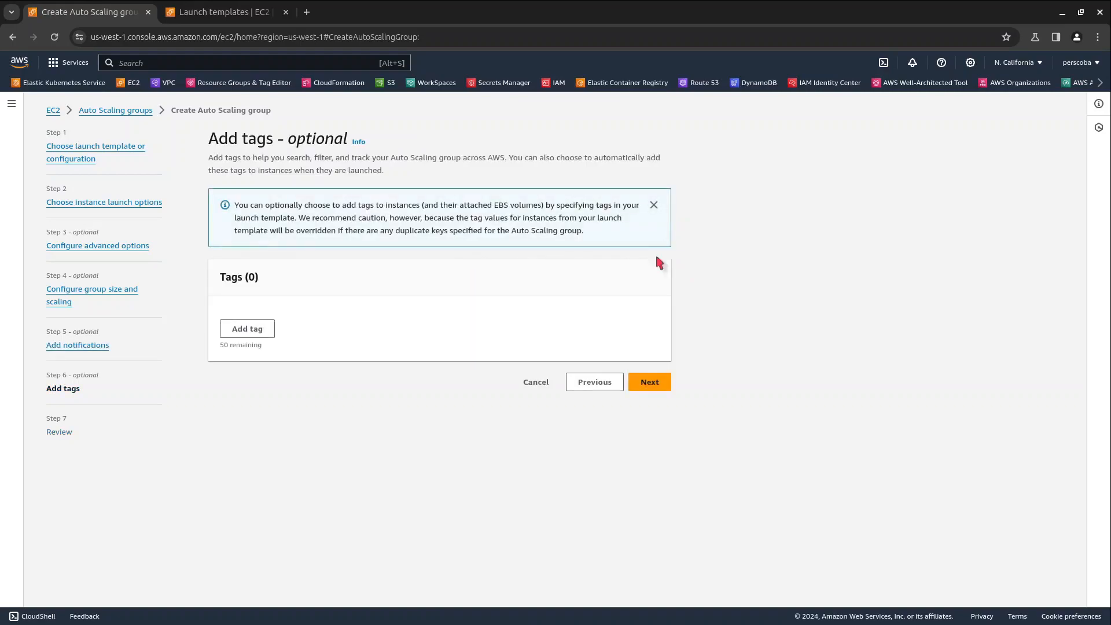
{"action": "left_click", "coordinate": [649, 380]}
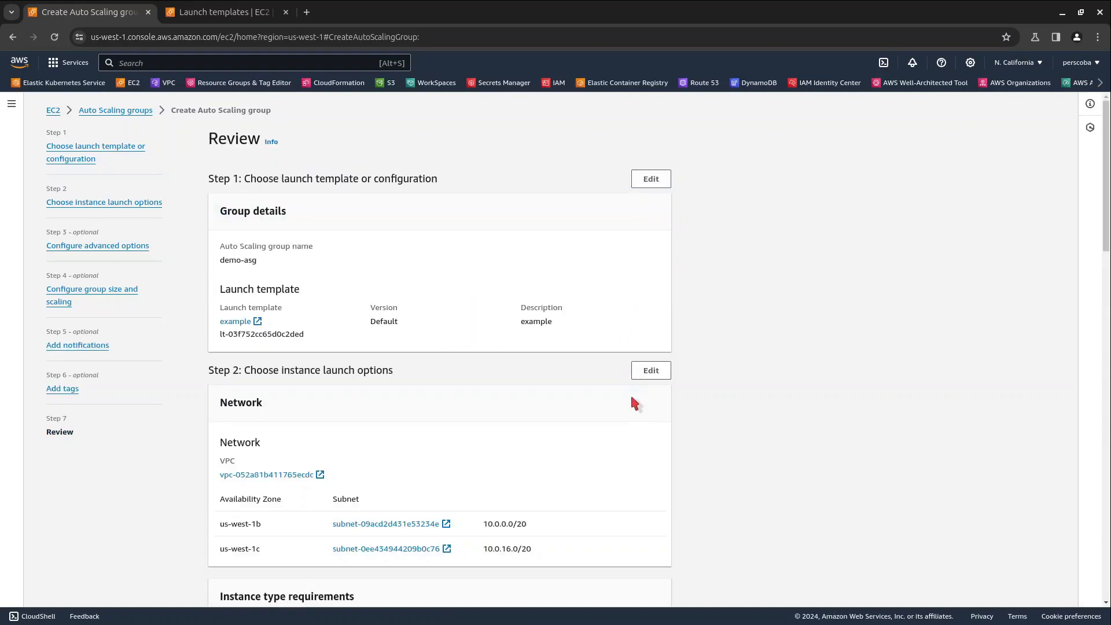
{"action": "scroll", "coordinate": [631, 417], "scroll_direction": "down", "scroll_amount": 15}
{"action": "scroll", "coordinate": [632, 422], "scroll_direction": "down", "scroll_amount": 2}
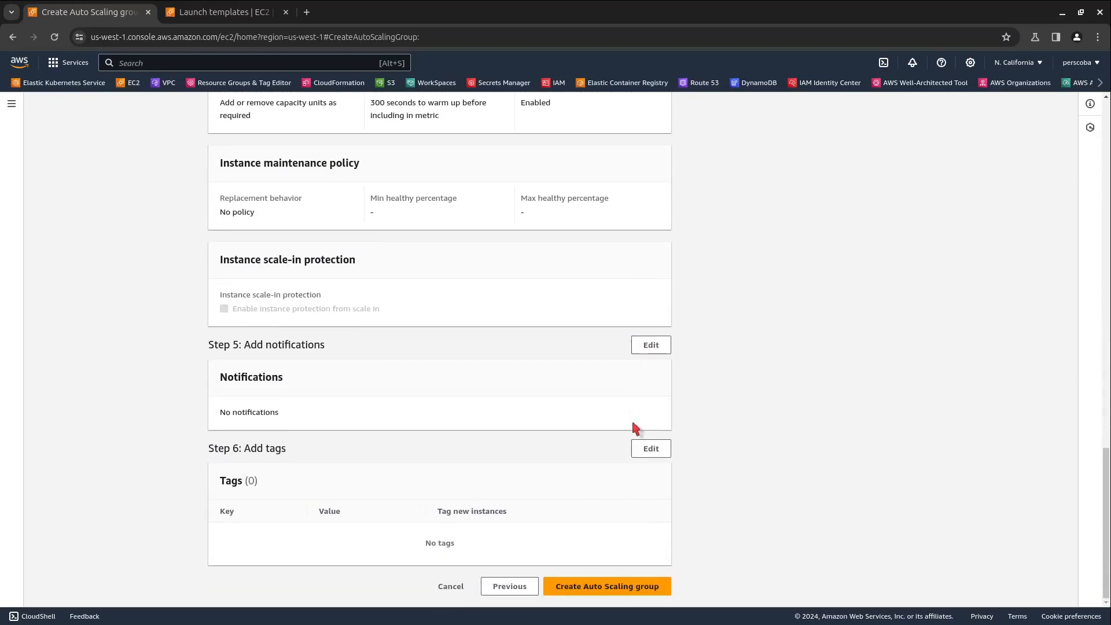
{"action": "left_click", "coordinate": [635, 586]}
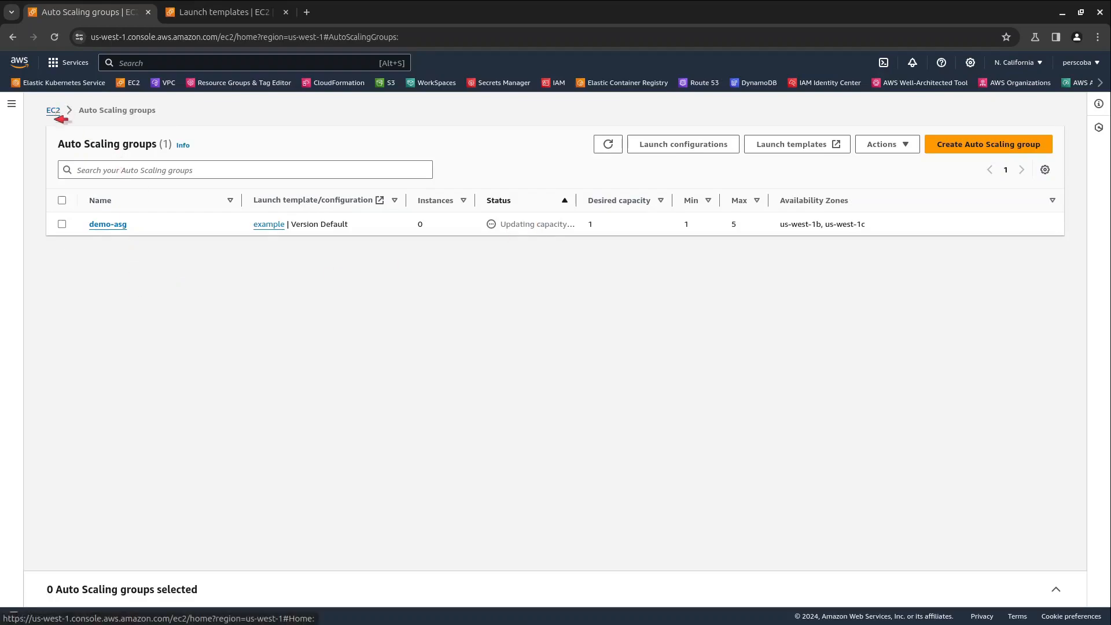
Step: Open the EC2 list of load balancers and widen its State column to check the provisioning state
{"action": "left_click", "coordinate": [53, 110]}
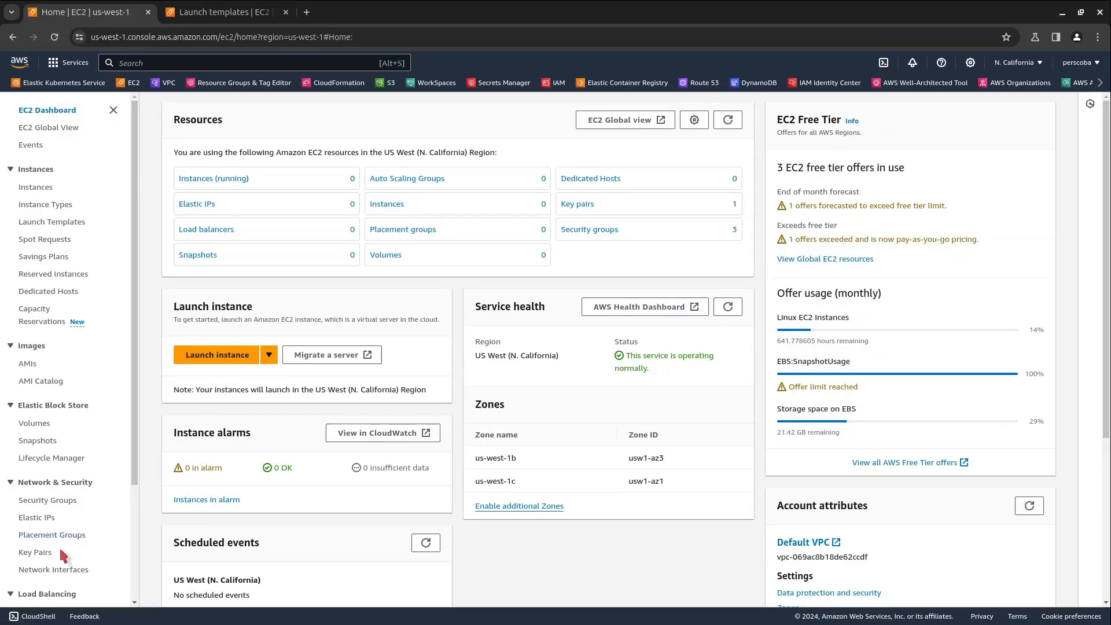
{"action": "scroll", "coordinate": [60, 550], "scroll_direction": "down", "scroll_amount": 3}
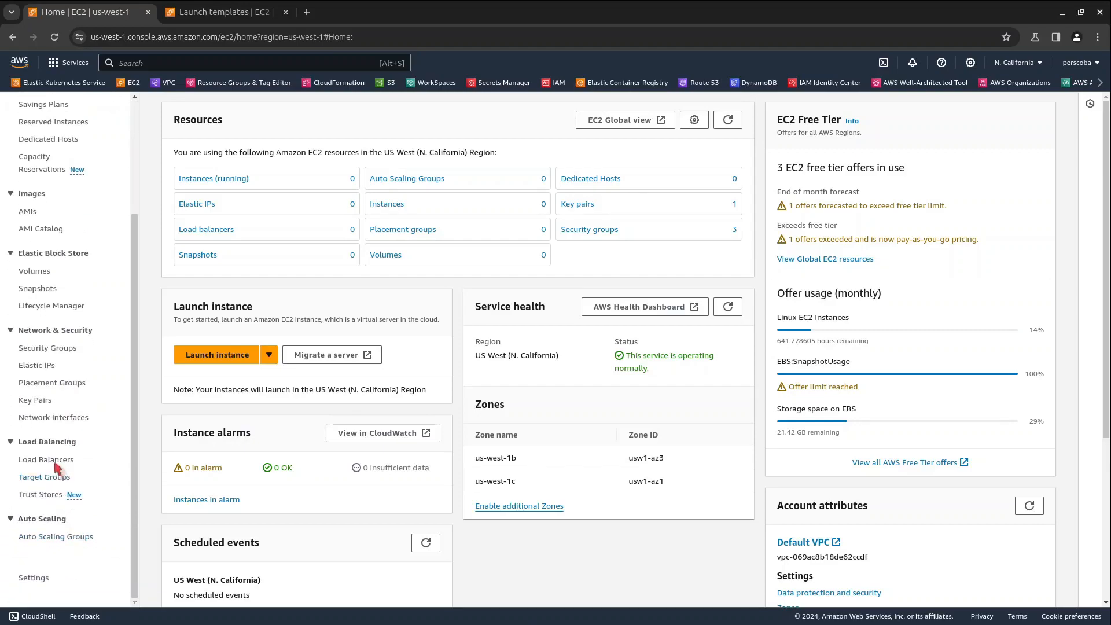
{"action": "left_click", "coordinate": [55, 461]}
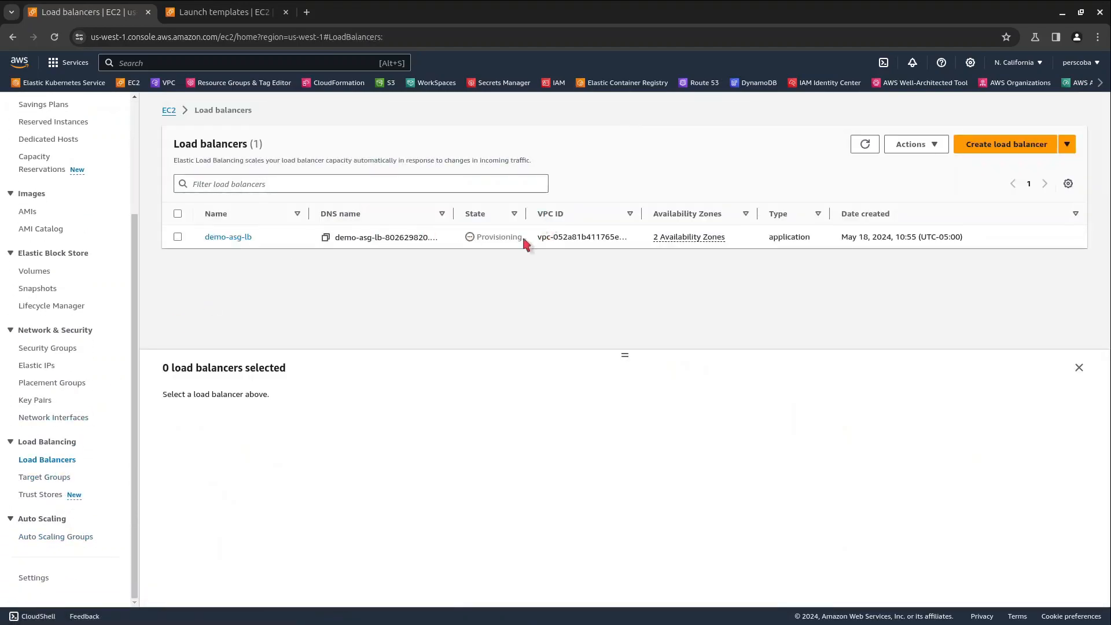
{"action": "left_click_drag", "start_coordinate": [528, 213], "coordinate": [556, 221]}
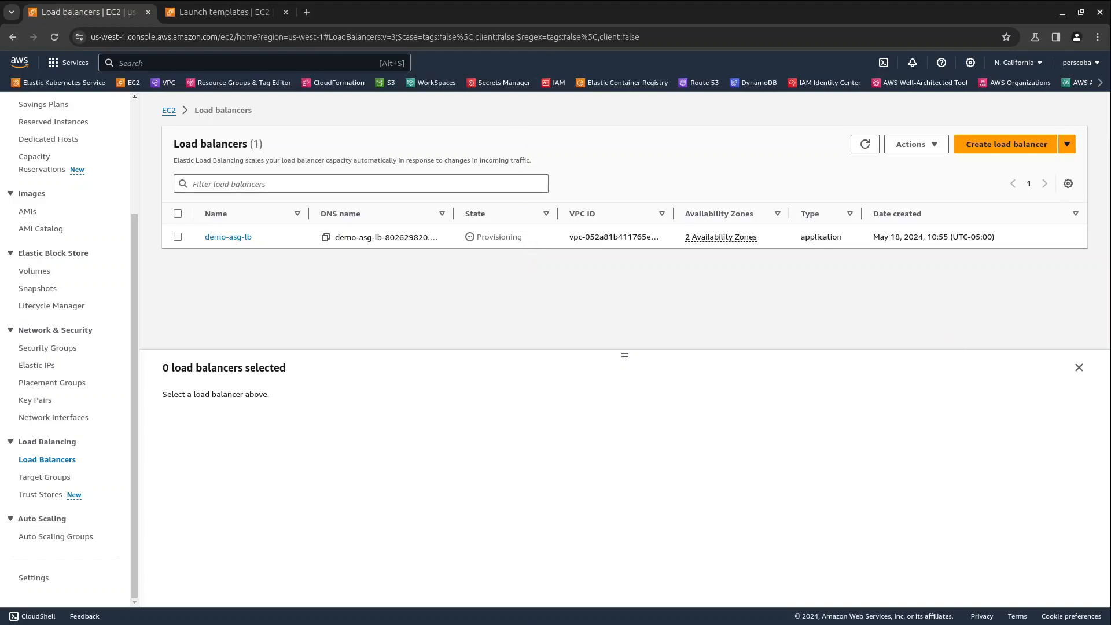
Step: Select the demo-asg-lb load balancer and examine its details and its listeners and rules
{"action": "left_click", "coordinate": [474, 237]}
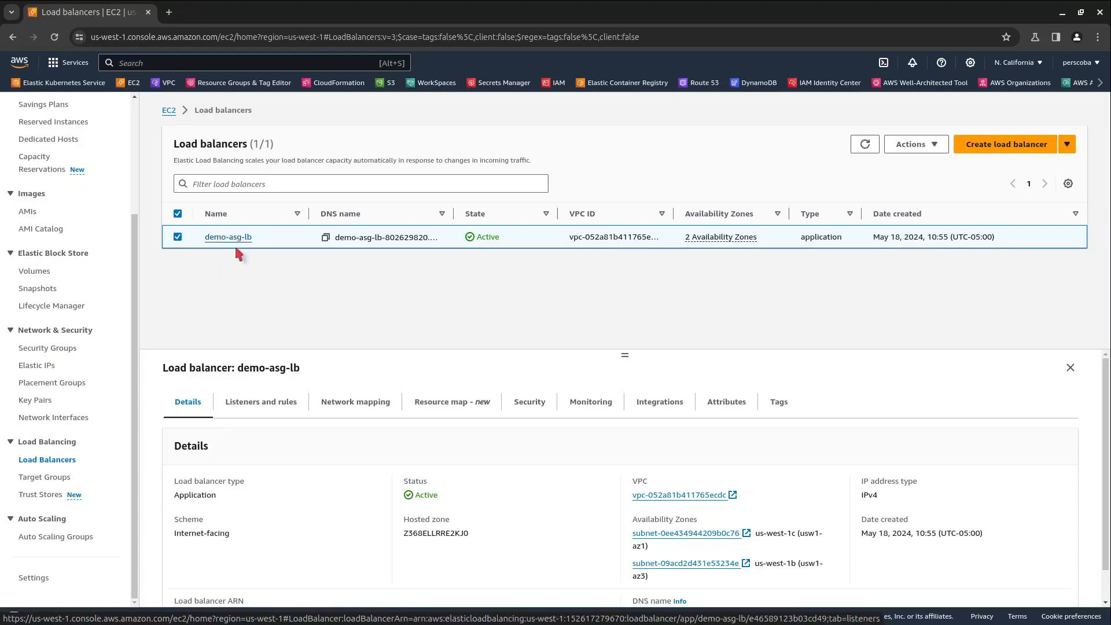
{"action": "scroll", "coordinate": [272, 422], "scroll_direction": "down", "scroll_amount": 1}
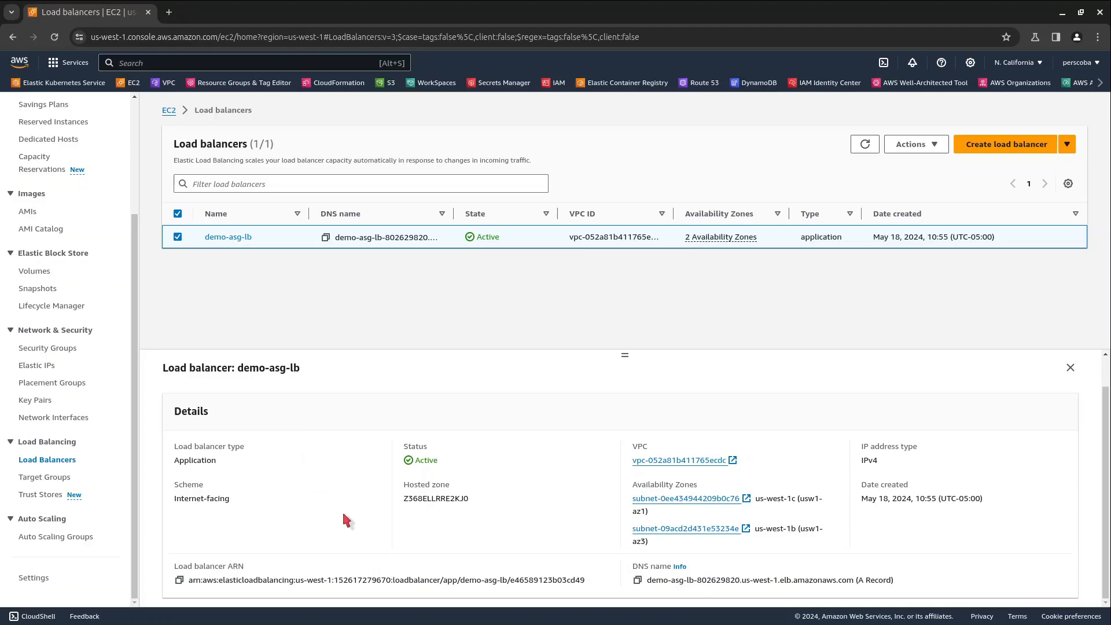
{"action": "scroll", "coordinate": [343, 503], "scroll_direction": "up", "scroll_amount": 1}
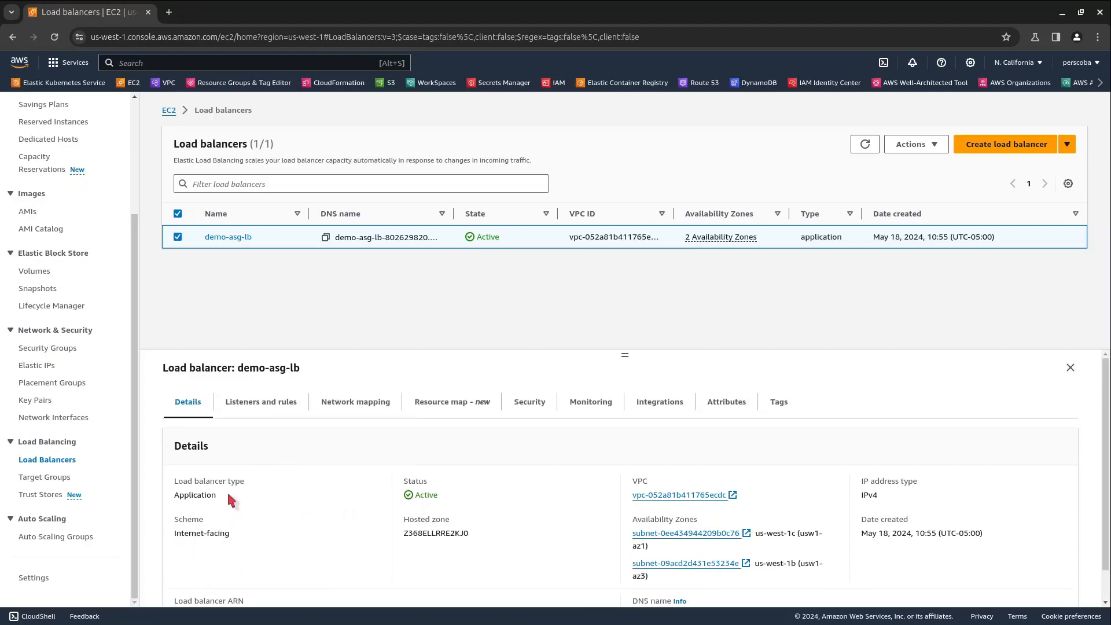
{"action": "left_click", "coordinate": [265, 403]}
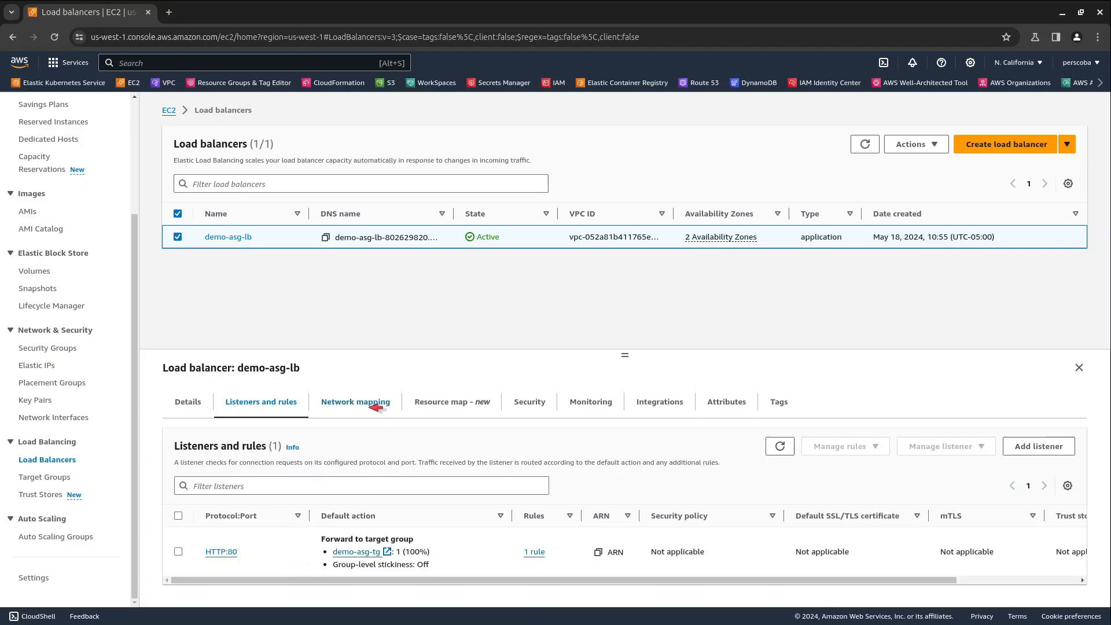
Step: Check the security groups of demo-asg-lb, open them for editing and save with the webserver group selected
{"action": "left_click", "coordinate": [532, 404]}
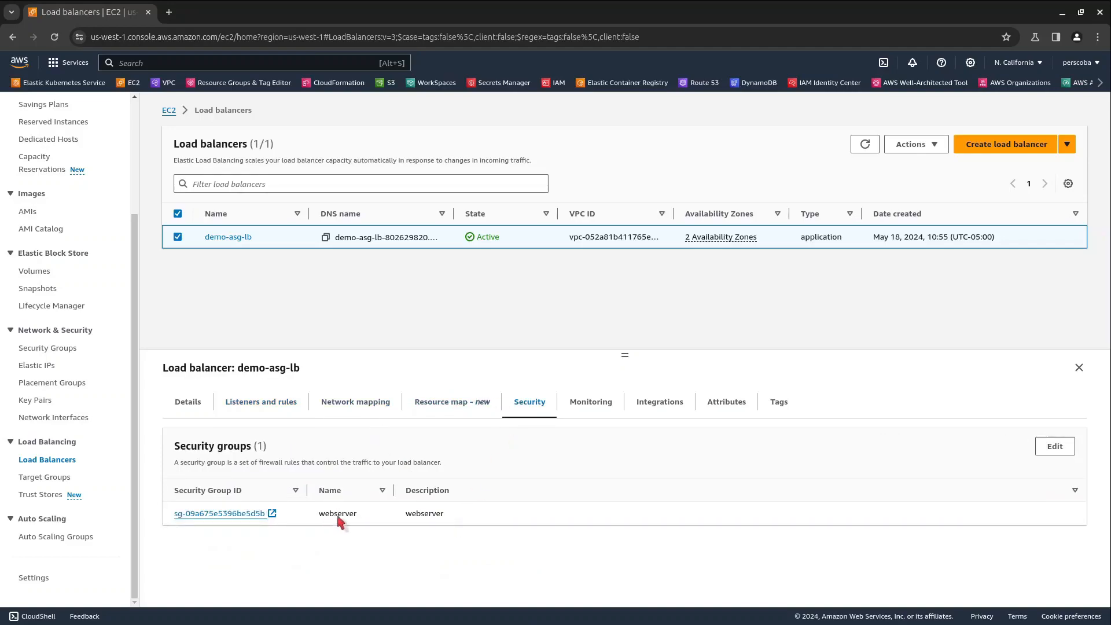
{"action": "left_click_drag", "start_coordinate": [318, 513], "coordinate": [444, 515]}
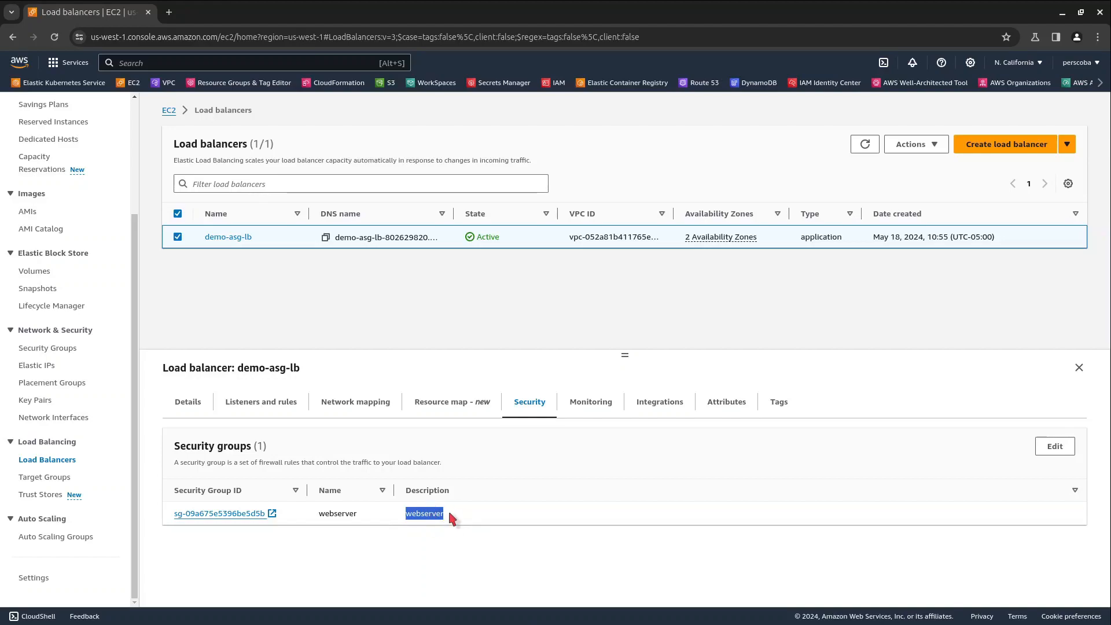
{"action": "left_click_drag", "start_coordinate": [367, 513], "coordinate": [318, 513]}
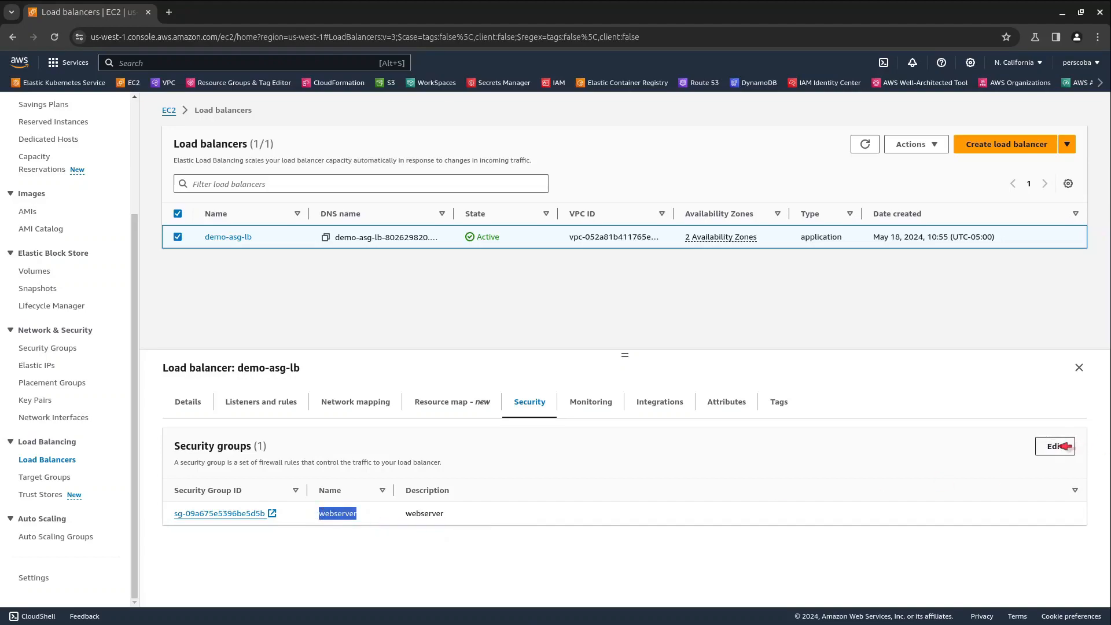
{"action": "left_click", "coordinate": [1054, 446]}
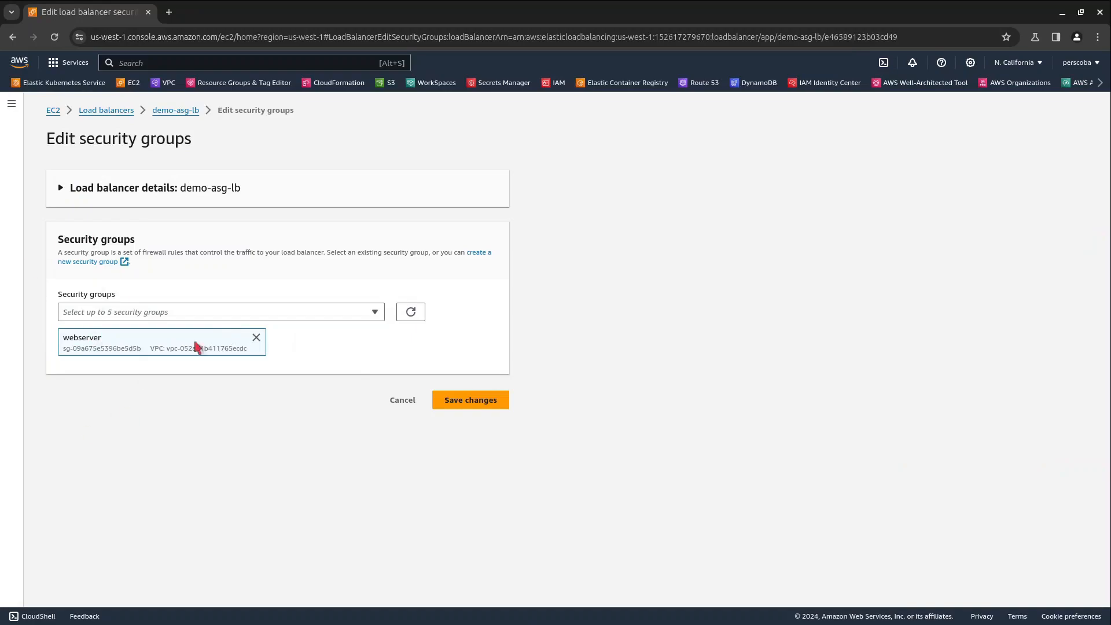
{"action": "left_click", "coordinate": [478, 404]}
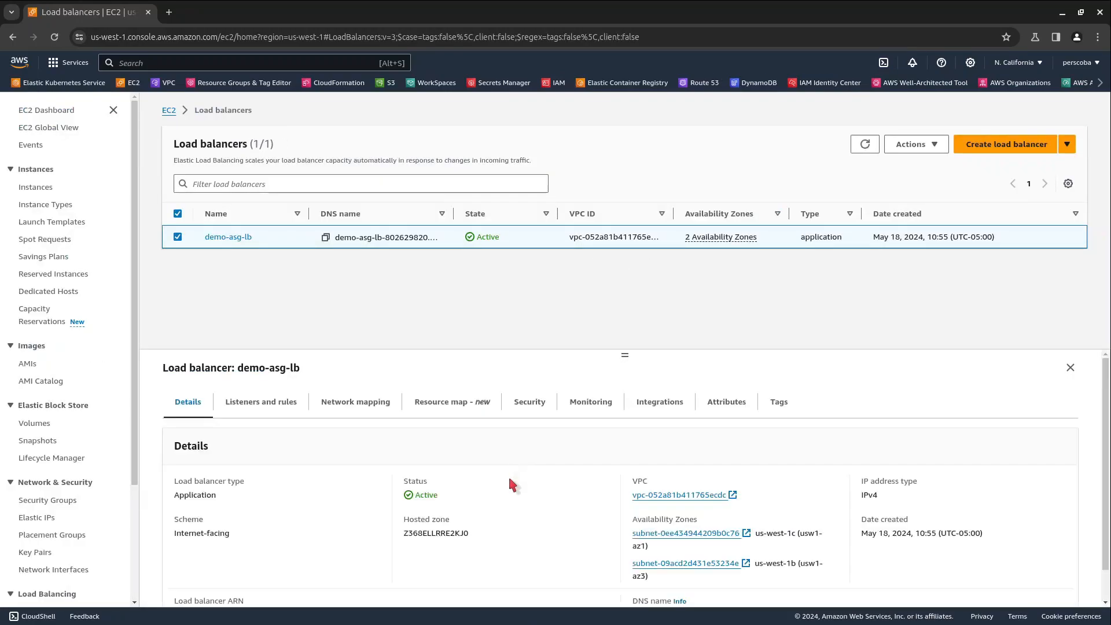
Step: Open the EC2 target groups list and select demo-asg-tg to check its details and target health
{"action": "scroll", "coordinate": [520, 425], "scroll_direction": "down", "scroll_amount": 1}
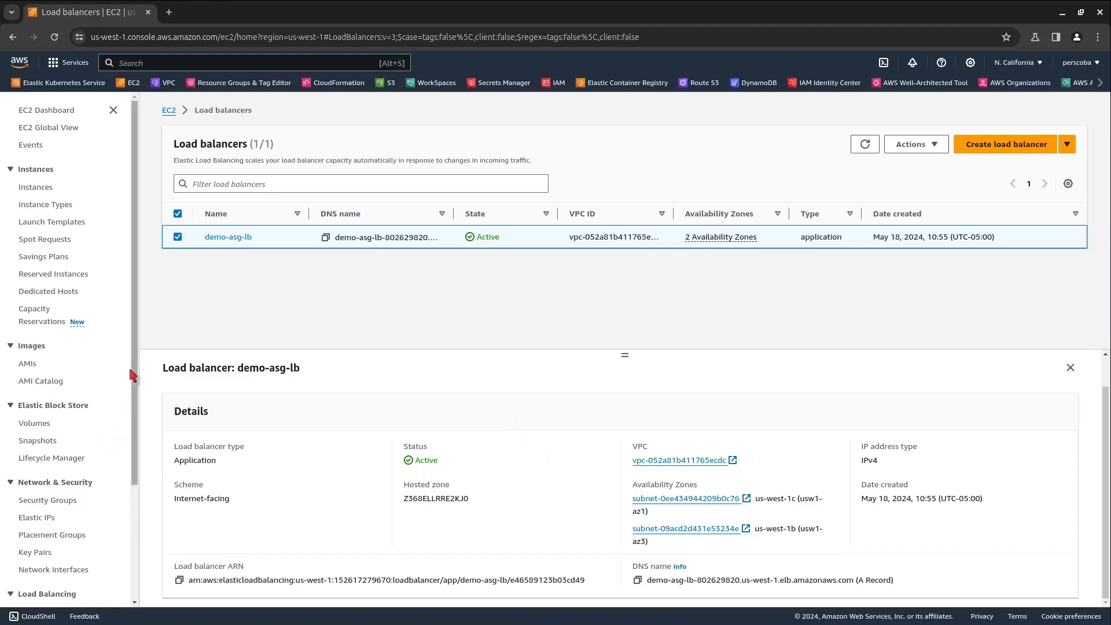
{"action": "left_click_drag", "start_coordinate": [134, 370], "coordinate": [139, 480]}
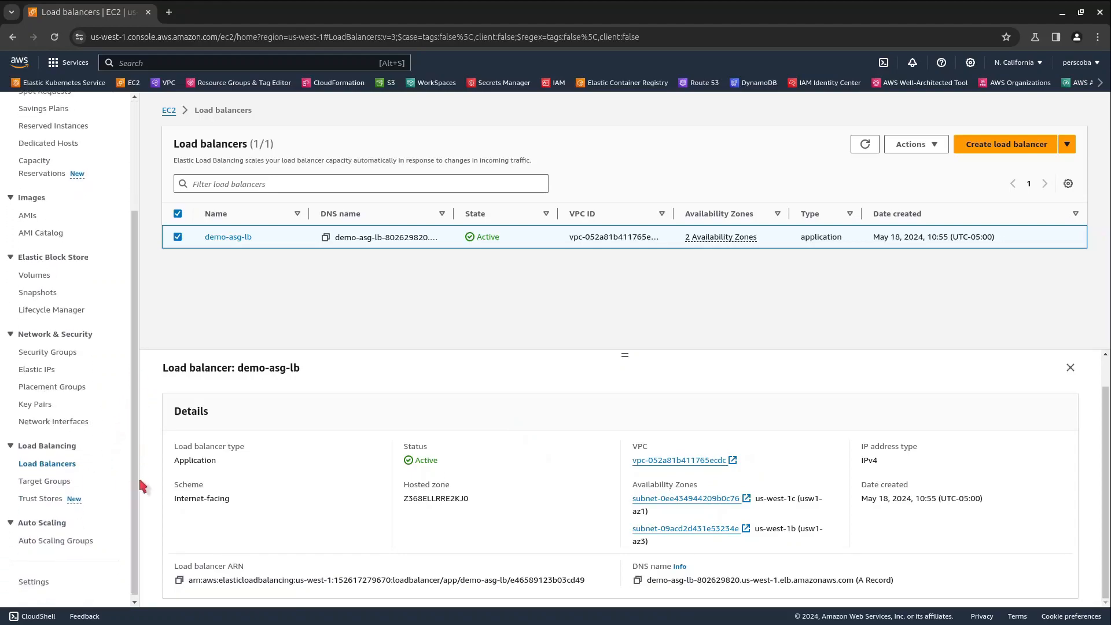
{"action": "left_click", "coordinate": [50, 481]}
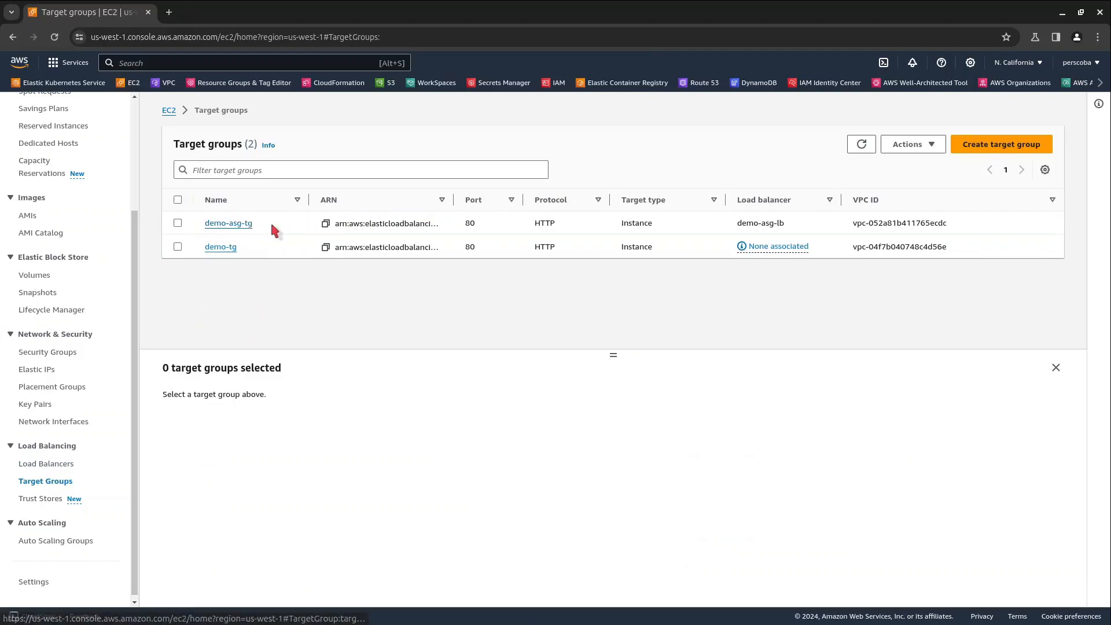
{"action": "left_click_drag", "start_coordinate": [802, 227], "coordinate": [207, 224]}
{"action": "left_click", "coordinate": [351, 318]}
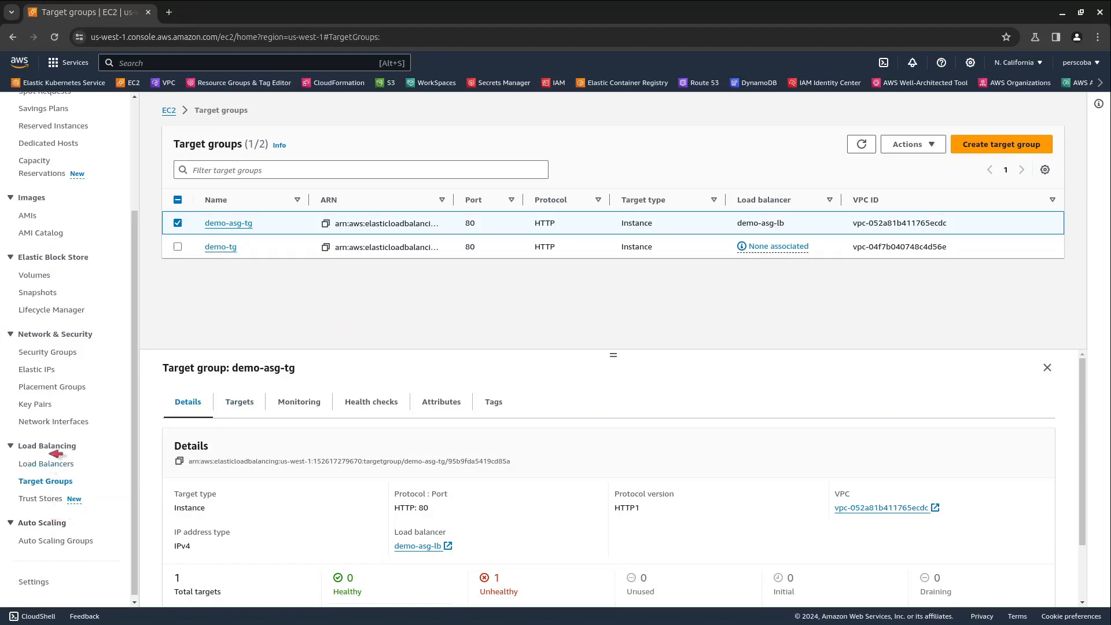
Step: Open the demo-asg Auto Scaling group and examine its group details, launch template and network settings
{"action": "scroll", "coordinate": [58, 455], "scroll_direction": "down", "scroll_amount": 1}
{"action": "left_click", "coordinate": [66, 537]}
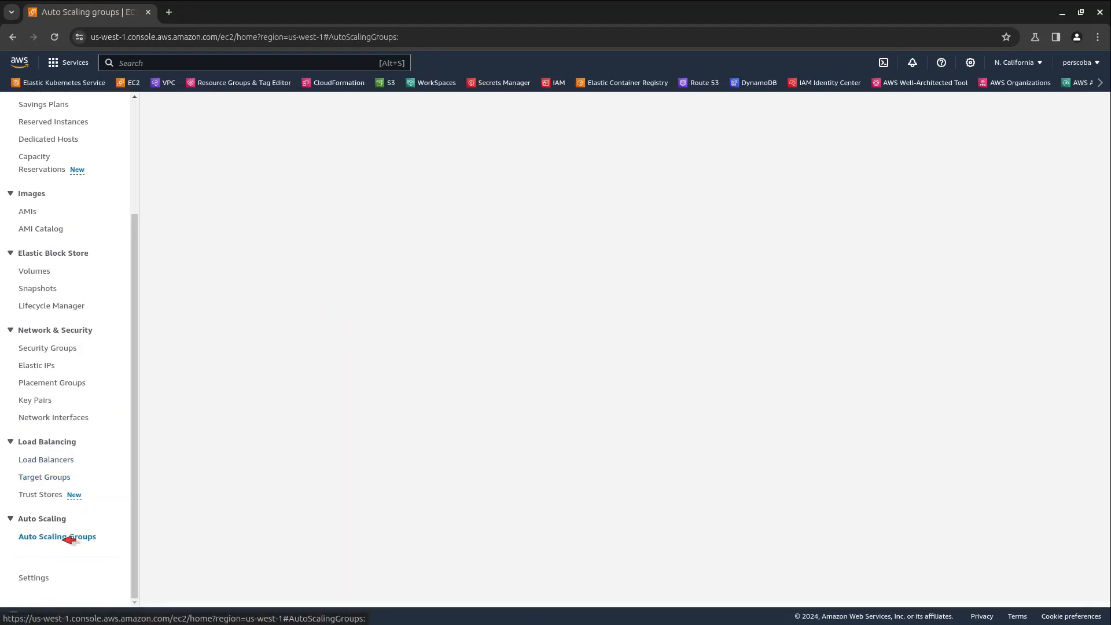
{"action": "left_click", "coordinate": [223, 224]}
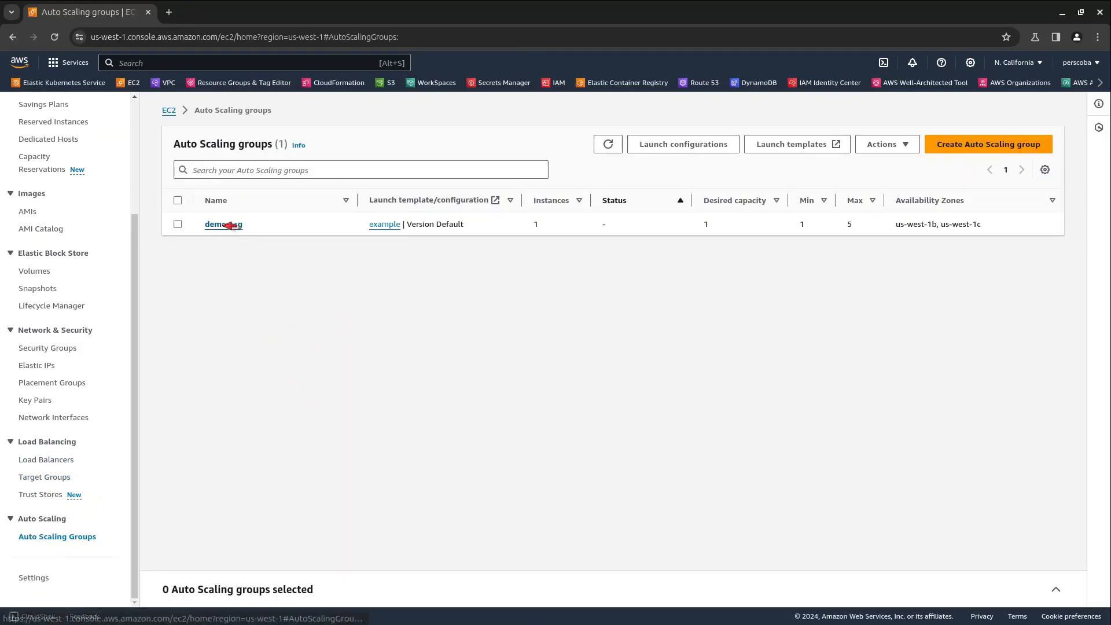
{"action": "scroll", "coordinate": [527, 432], "scroll_direction": "down", "scroll_amount": 2}
{"action": "scroll", "coordinate": [530, 439], "scroll_direction": "down", "scroll_amount": 1}
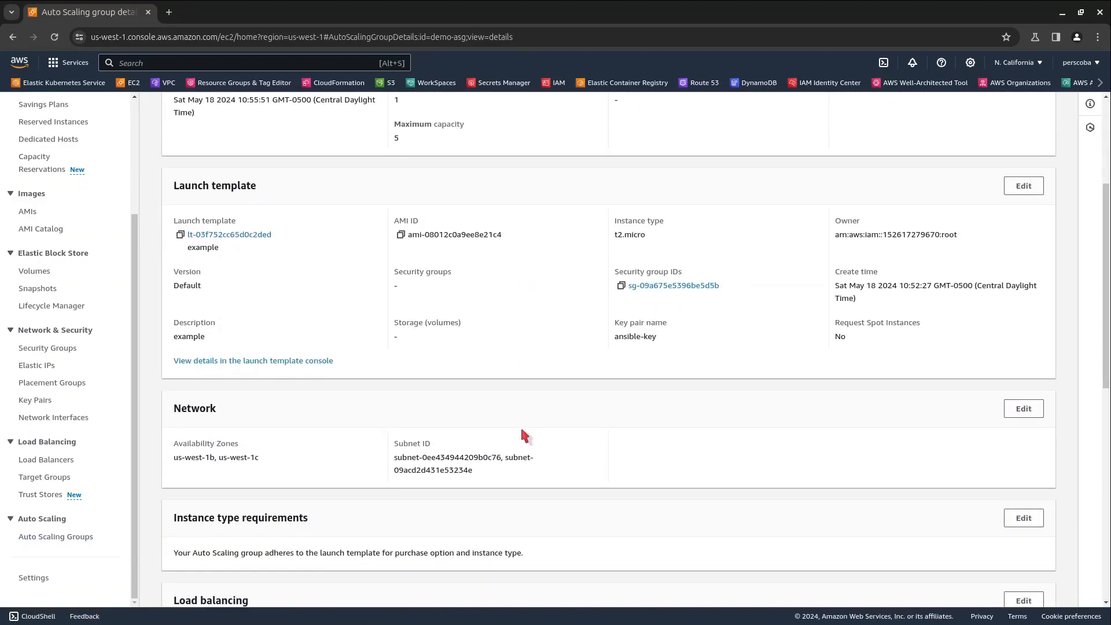
{"action": "scroll", "coordinate": [522, 433], "scroll_direction": "up", "scroll_amount": 3}
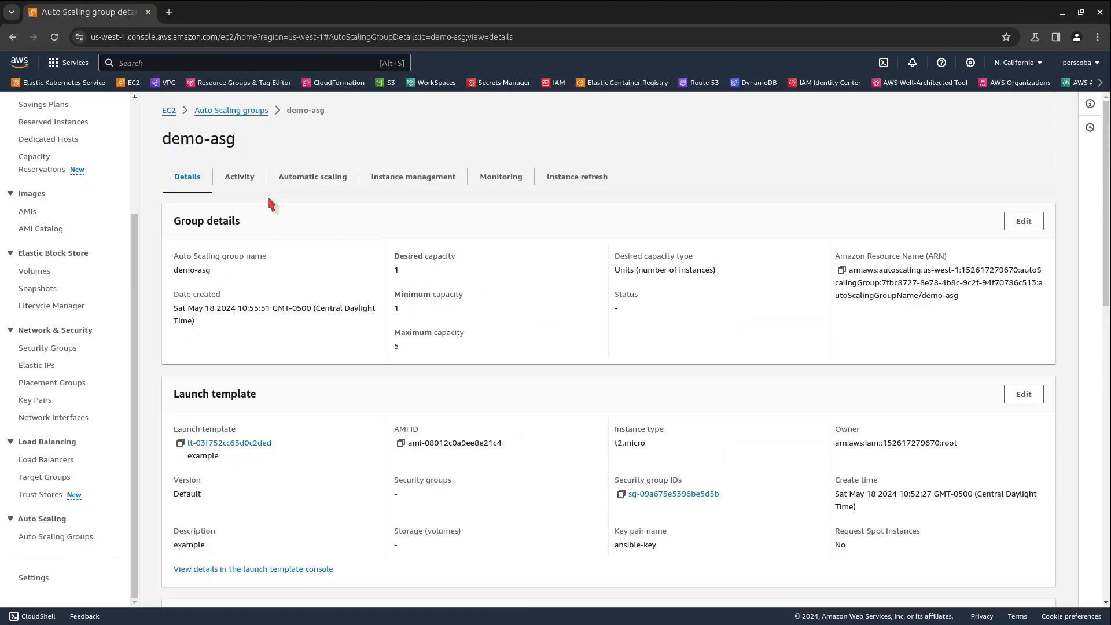
Step: Examine the activity history of demo-asg, including the causes and descriptions of its entries
{"action": "left_click", "coordinate": [239, 177]}
{"action": "scroll", "coordinate": [492, 508], "scroll_direction": "down", "scroll_amount": 1}
{"action": "scroll", "coordinate": [495, 506], "scroll_direction": "down", "scroll_amount": 1}
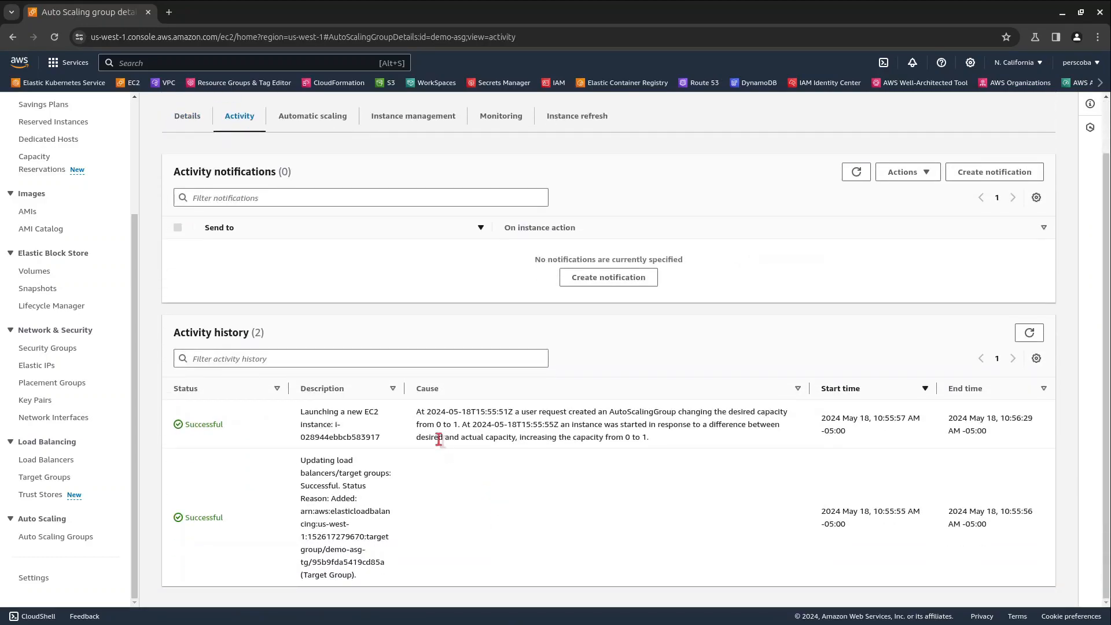
{"action": "left_click_drag", "start_coordinate": [437, 425], "coordinate": [687, 449]}
{"action": "left_click_drag", "start_coordinate": [316, 472], "coordinate": [406, 602]}
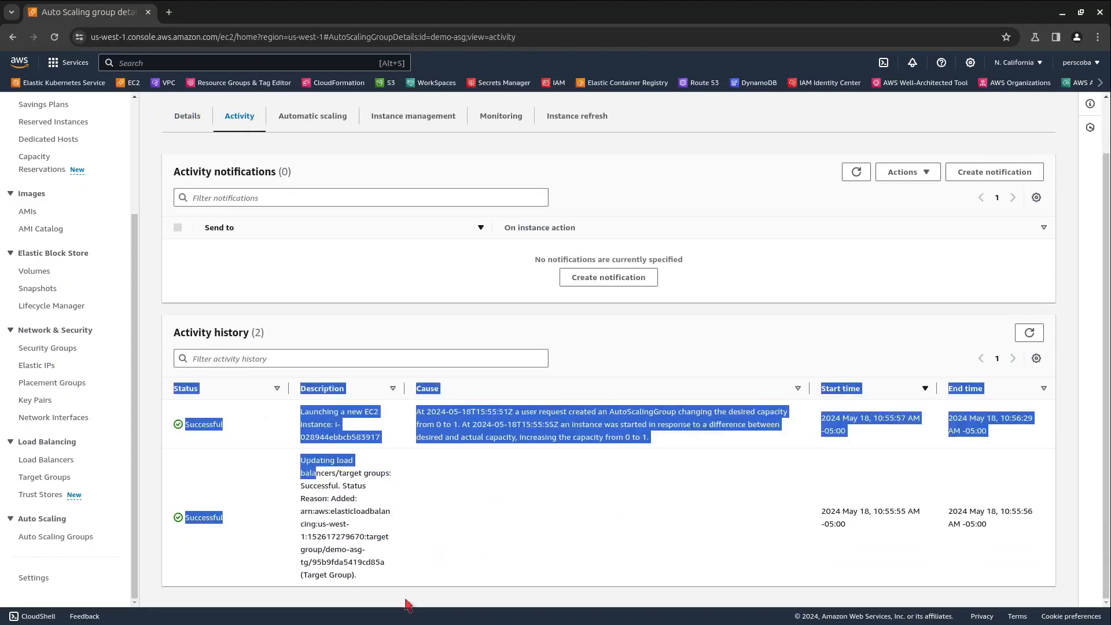
{"action": "scroll", "coordinate": [496, 501], "scroll_direction": "up", "scroll_amount": 2}
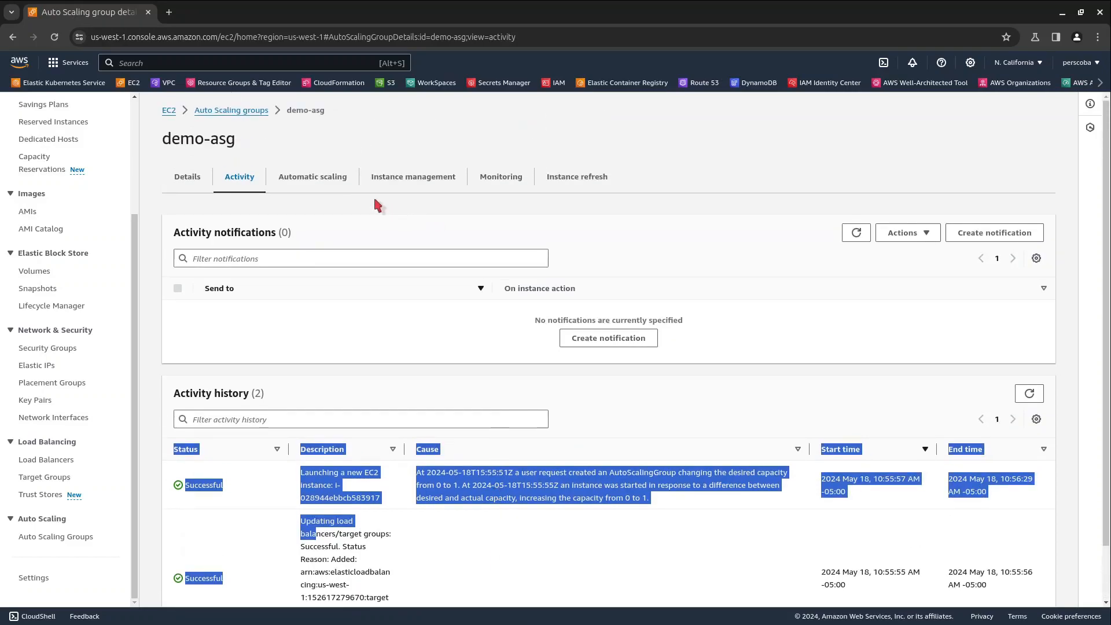
Step: Check demo-asg's automatic scaling policy and open the details of its managed instance
{"action": "left_click", "coordinate": [324, 176]}
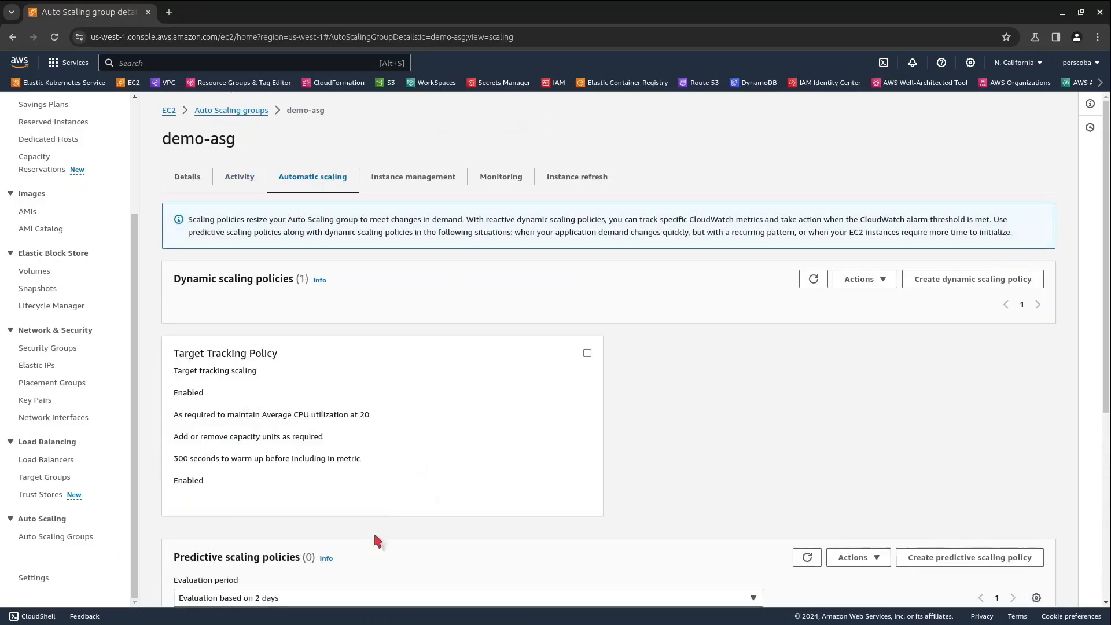
{"action": "left_click", "coordinate": [428, 174]}
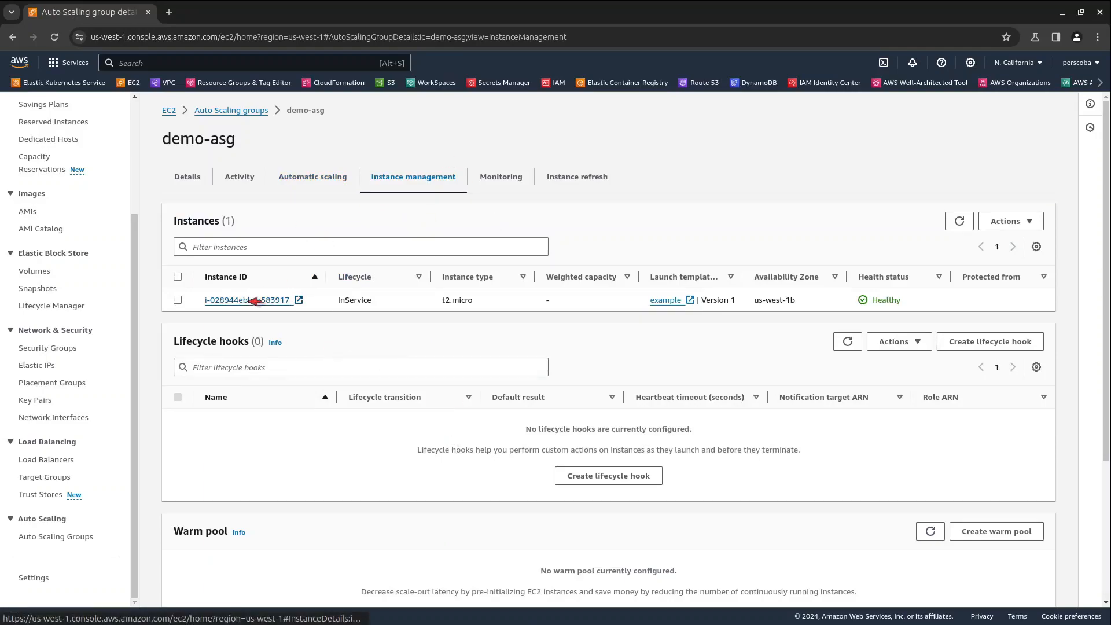
{"action": "left_click", "coordinate": [253, 300]}
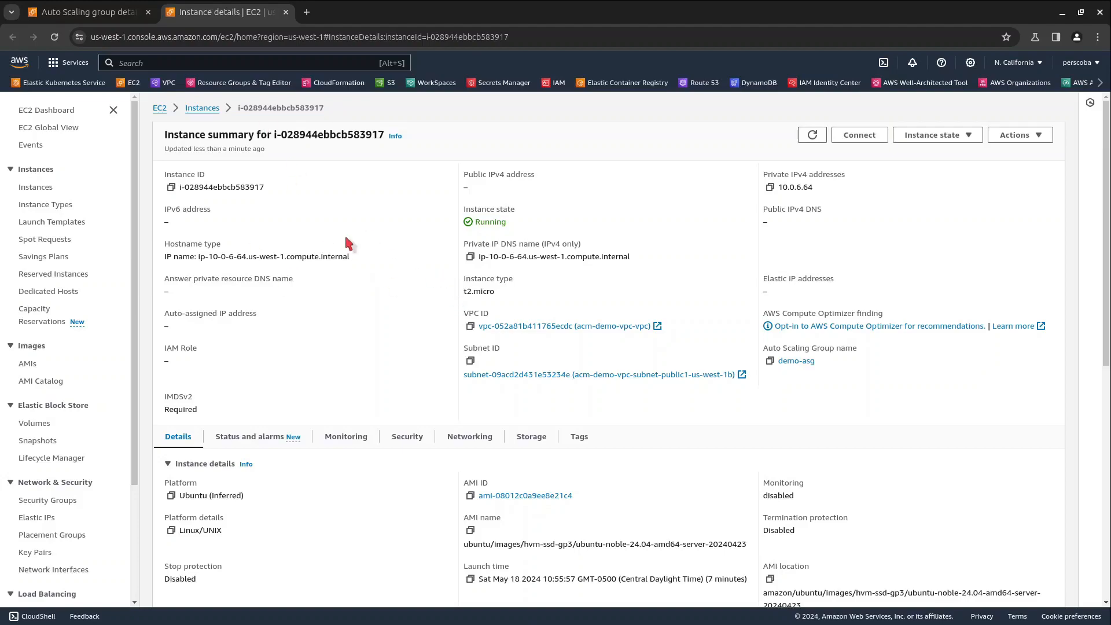
Step: Open the instance's connection options and read the EC2 Instance Connect warnings about port 22 and the public IPv4 address
{"action": "left_click", "coordinate": [850, 136]}
{"action": "scroll", "coordinate": [329, 450], "scroll_direction": "down", "scroll_amount": 2}
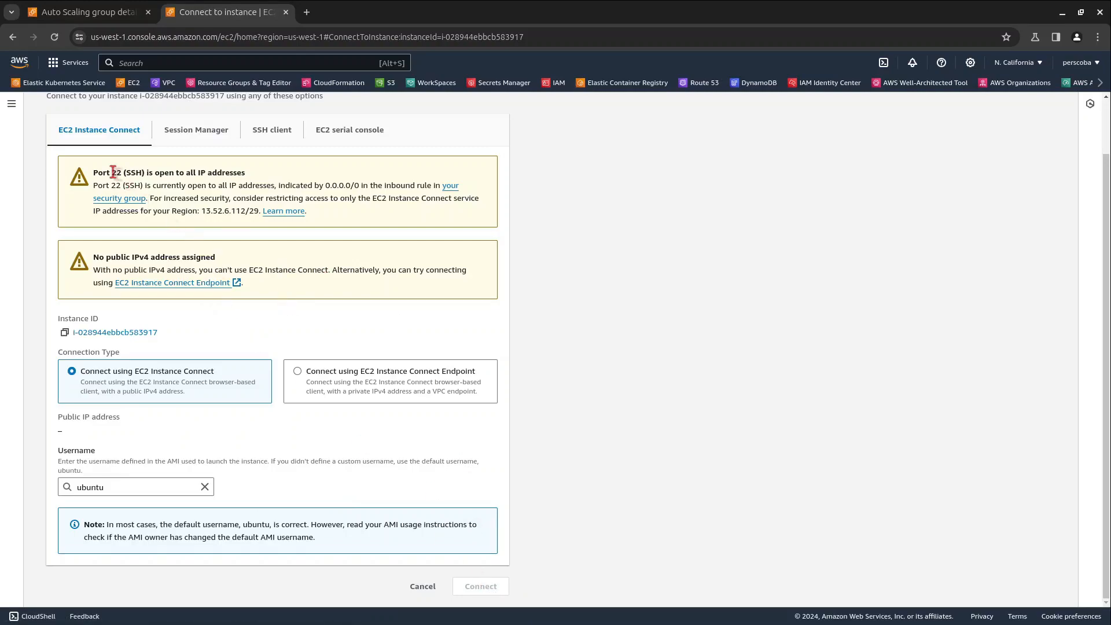
{"action": "left_click_drag", "start_coordinate": [99, 173], "coordinate": [337, 174]}
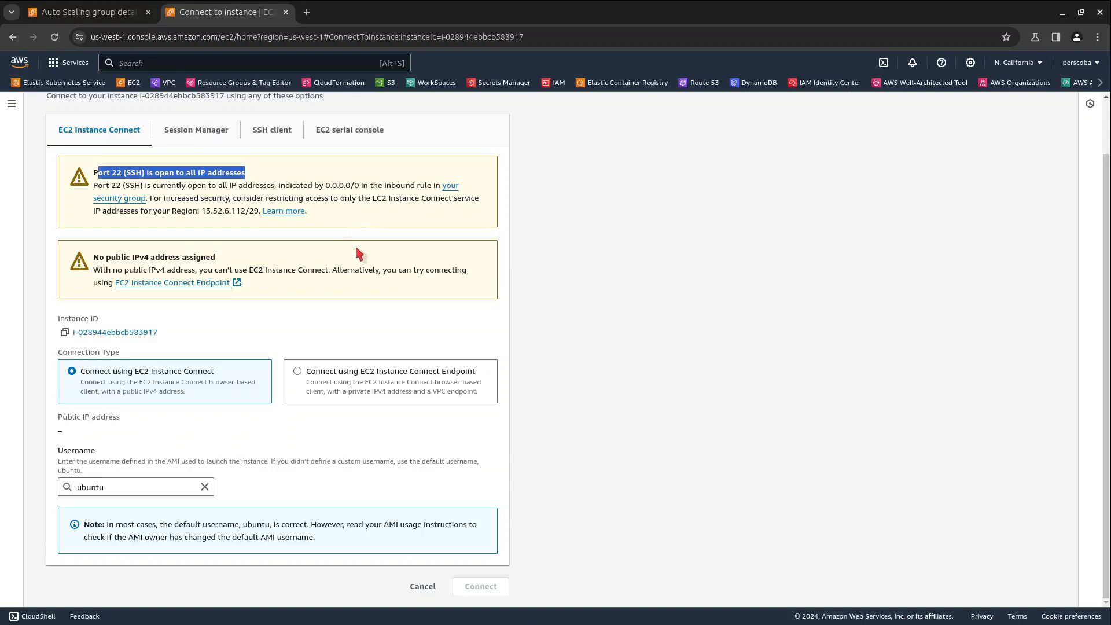
{"action": "left_click_drag", "start_coordinate": [105, 257], "coordinate": [215, 260]}
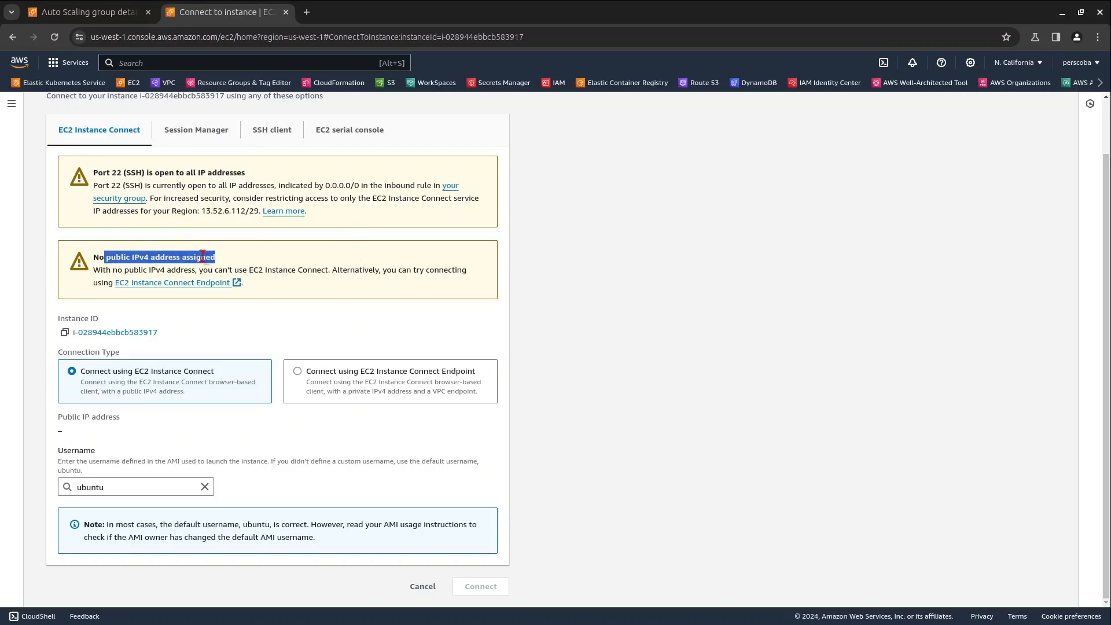
{"action": "left_click", "coordinate": [238, 258]}
{"action": "scroll", "coordinate": [606, 261], "scroll_direction": "up", "scroll_amount": 2}
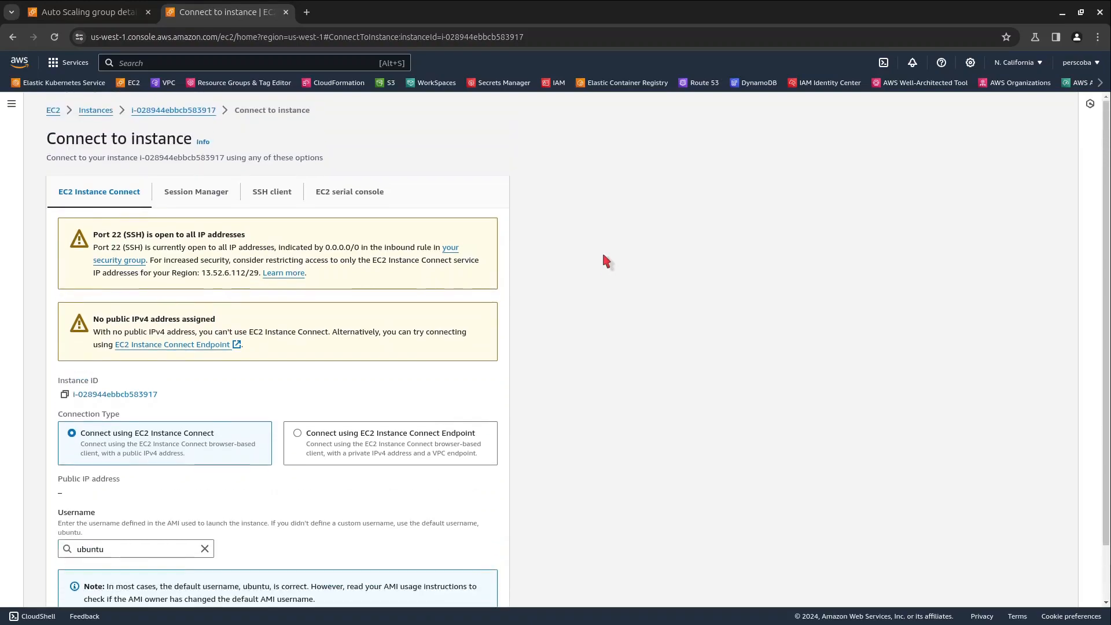
Step: Open the list of launch templates and start a new version of the template named example
{"action": "left_click", "coordinate": [95, 112]}
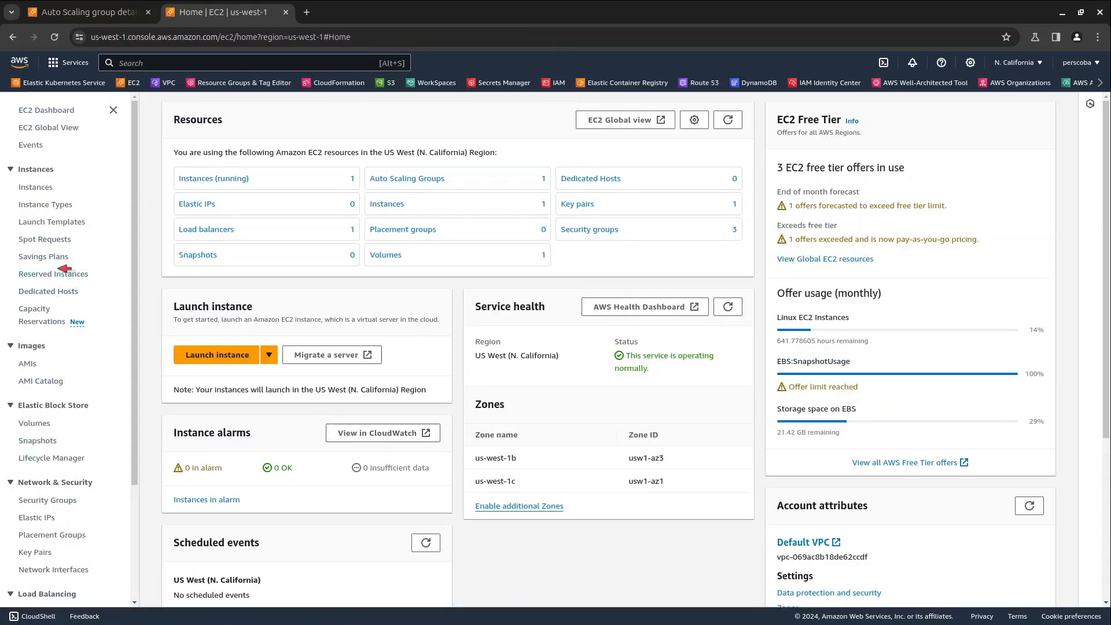
{"action": "left_click", "coordinate": [68, 222]}
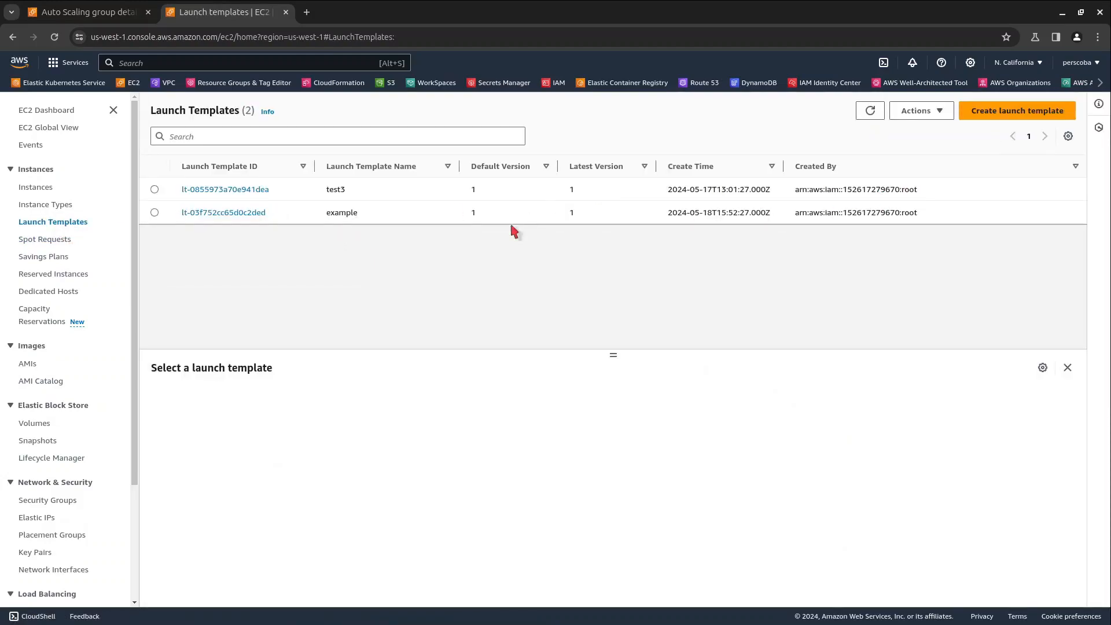
{"action": "left_click", "coordinate": [155, 212]}
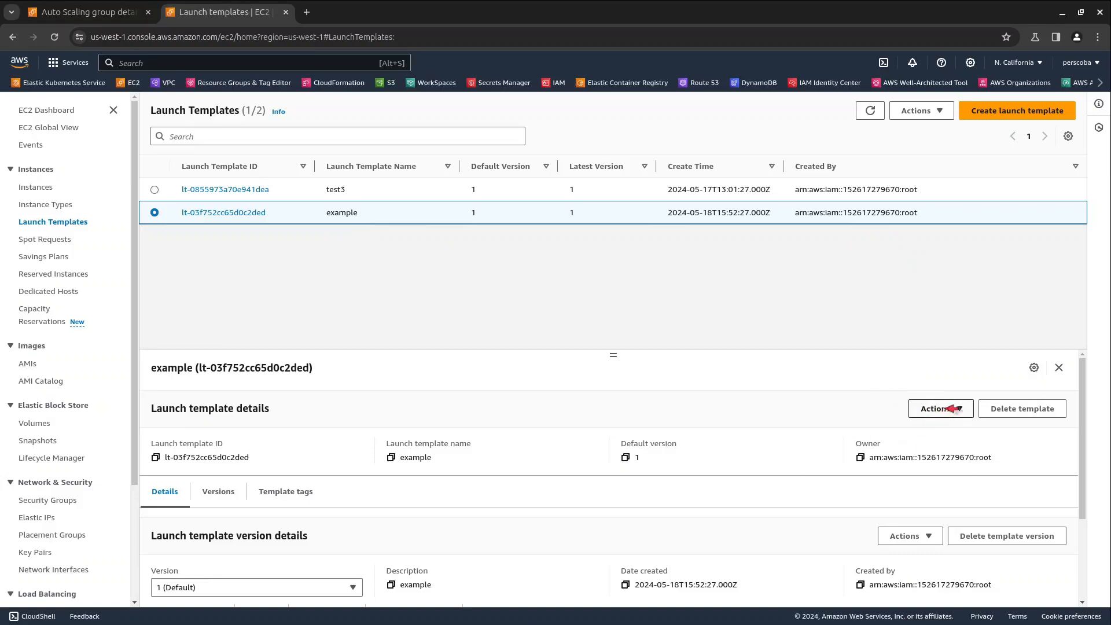
{"action": "left_click", "coordinate": [947, 409]}
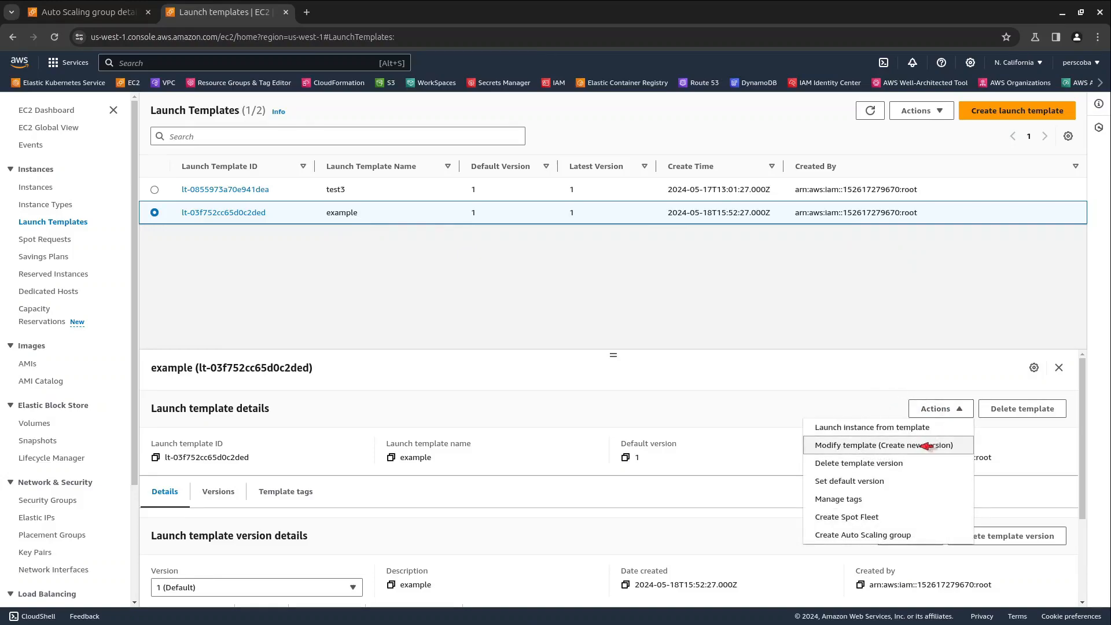
{"action": "left_click", "coordinate": [923, 446]}
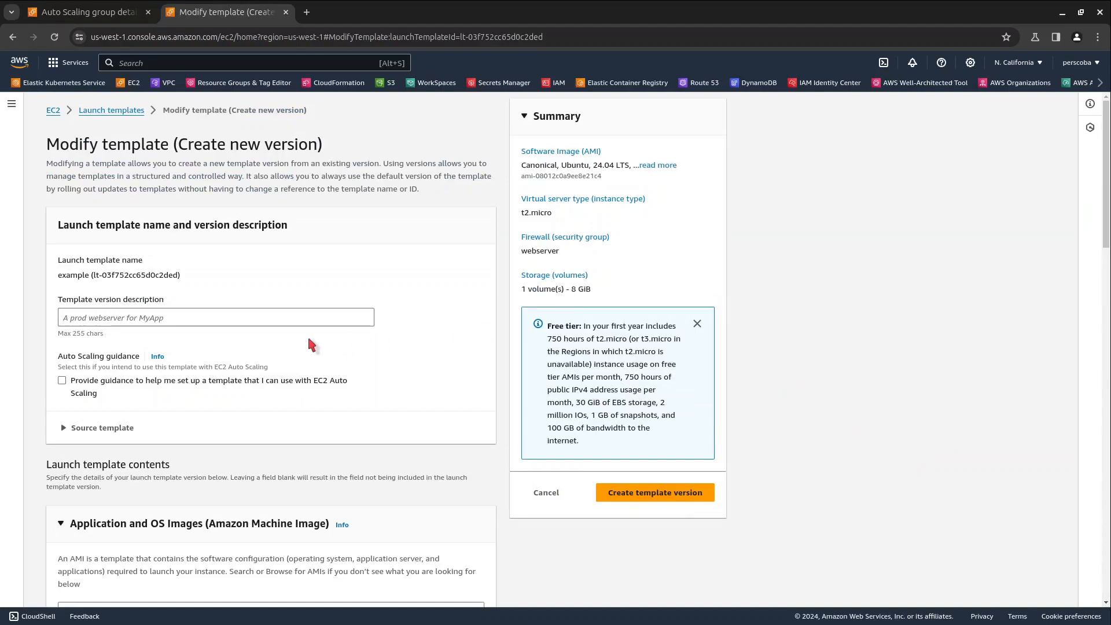
Step: Describe the new template version as "exaple-1" and enable the EC2 Auto Scaling guidance
{"action": "scroll", "coordinate": [297, 334], "scroll_direction": "down", "scroll_amount": 5}
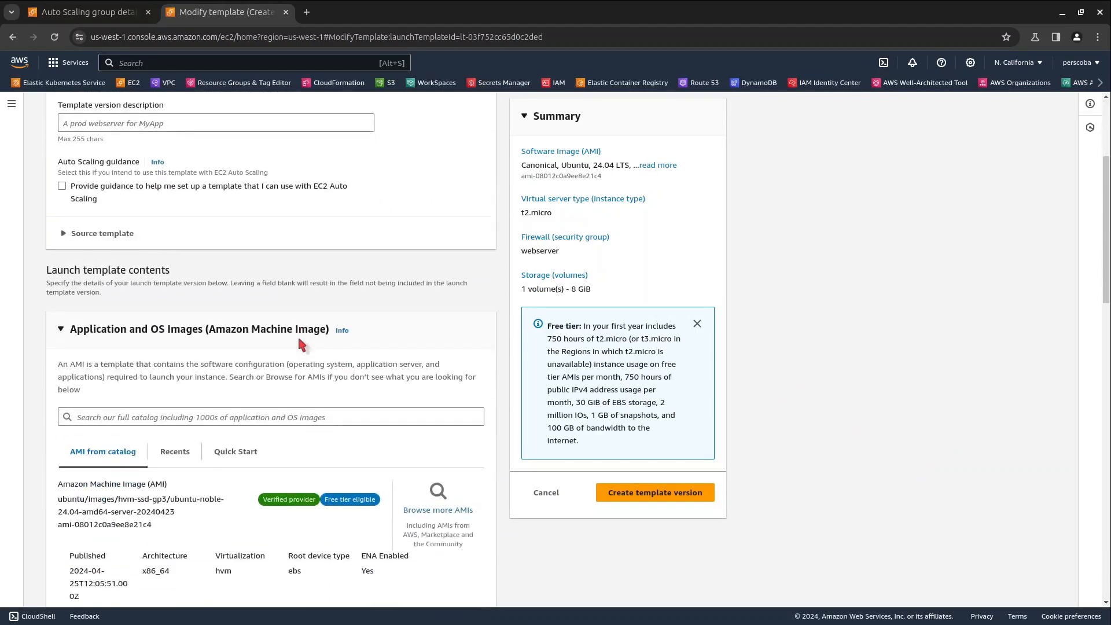
{"action": "scroll", "coordinate": [302, 340], "scroll_direction": "up", "scroll_amount": 5}
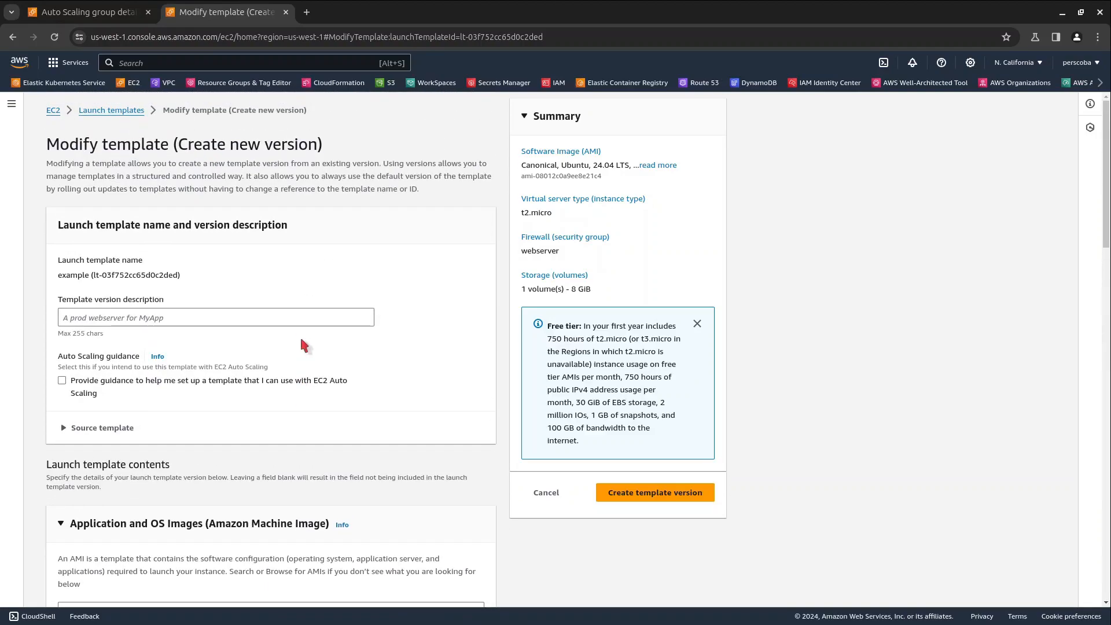
{"action": "left_click", "coordinate": [225, 316]}
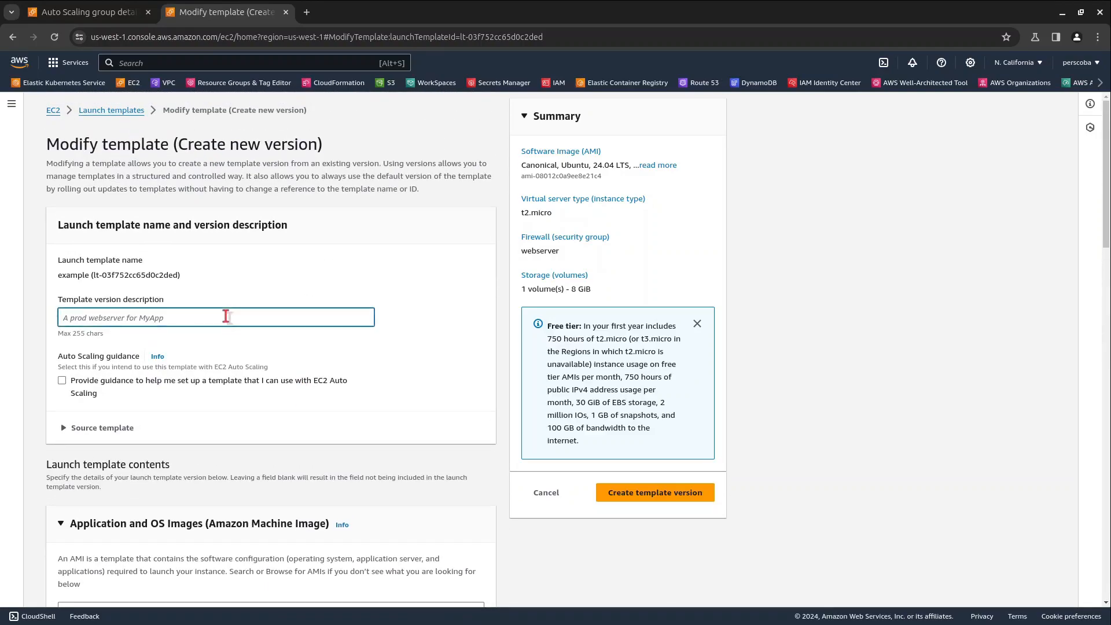
{"action": "type", "text": "exaple-1"}
{"action": "scroll", "coordinate": [193, 386], "scroll_direction": "down", "scroll_amount": 7}
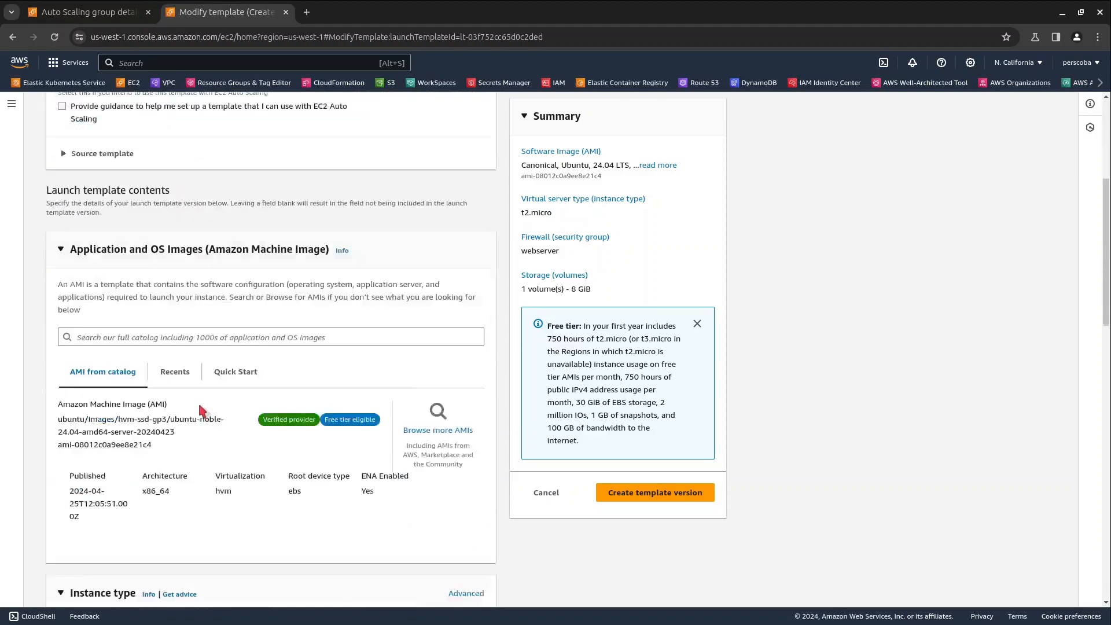
{"action": "scroll", "coordinate": [198, 401], "scroll_direction": "down", "scroll_amount": 5}
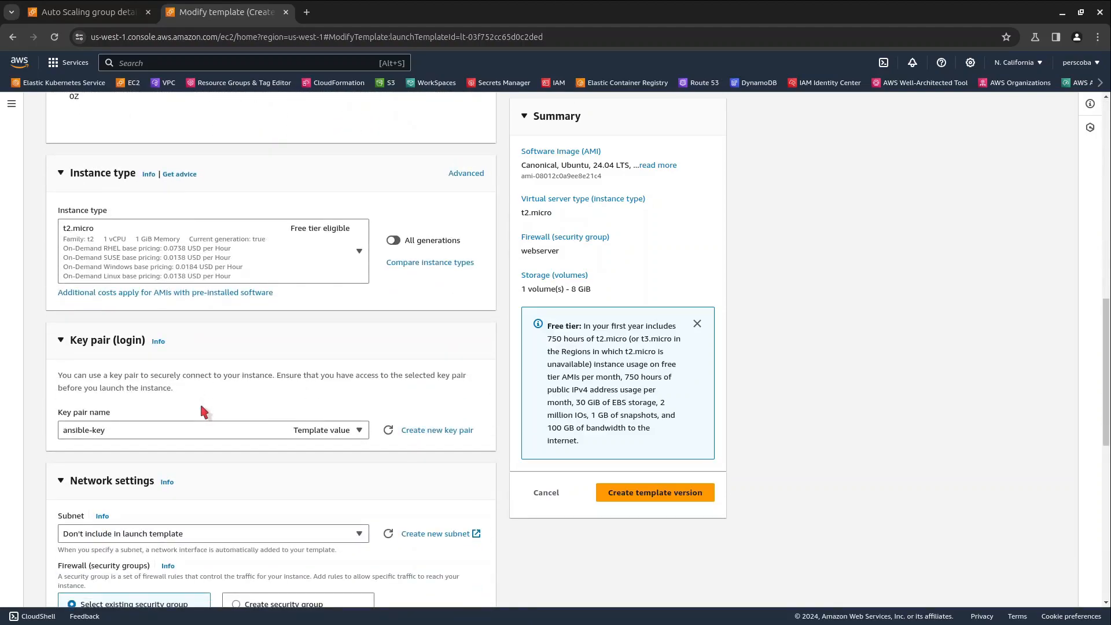
{"action": "scroll", "coordinate": [205, 409], "scroll_direction": "up", "scroll_amount": 7}
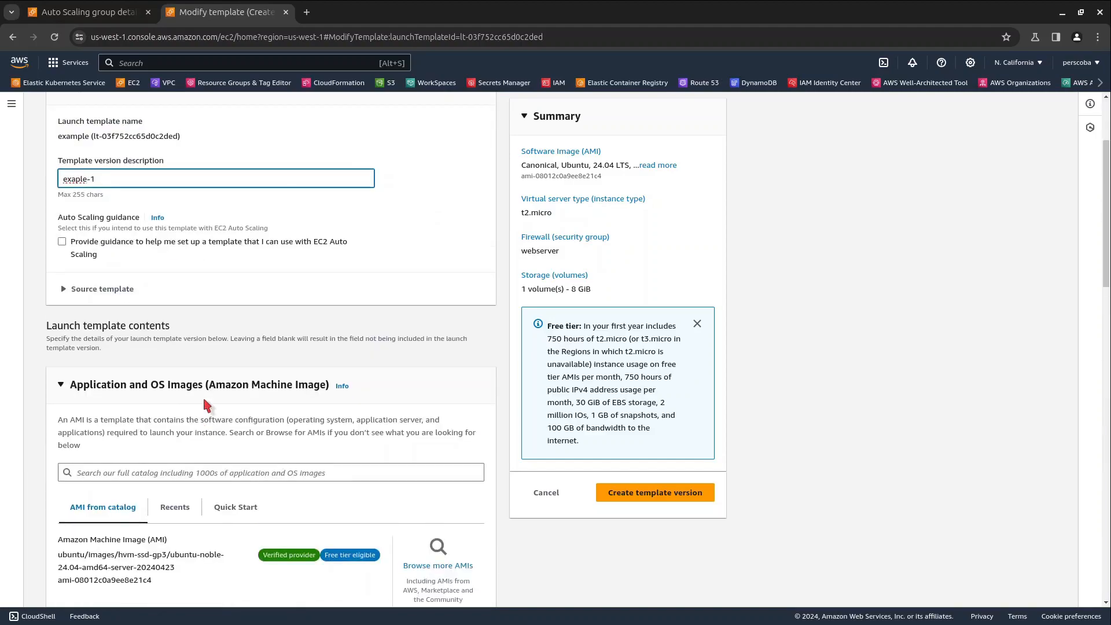
{"action": "left_click", "coordinate": [61, 380]}
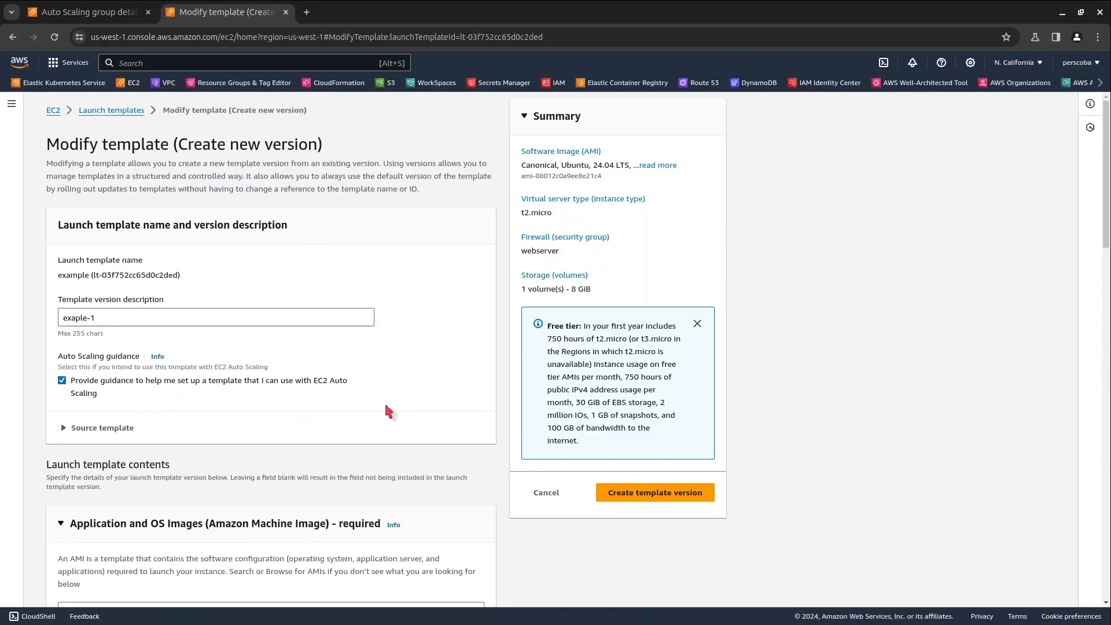
Step: Review the template's instance type, key pair, network and storage settings, then expand the advanced details and check the user data script
{"action": "scroll", "coordinate": [384, 405], "scroll_direction": "down", "scroll_amount": 5}
{"action": "scroll", "coordinate": [226, 376], "scroll_direction": "down", "scroll_amount": 5}
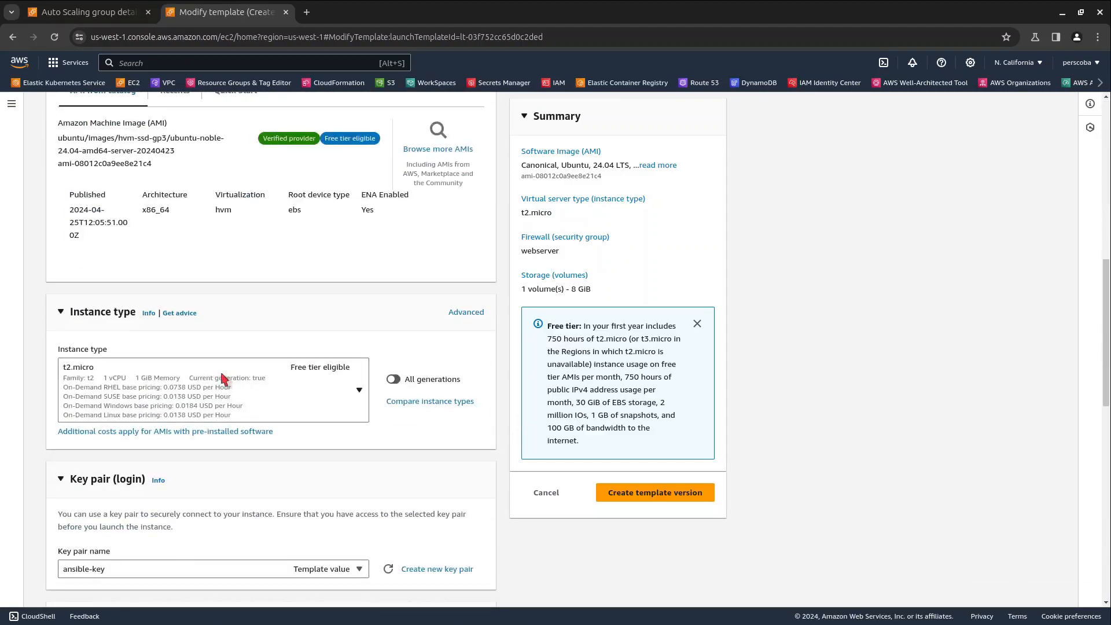
{"action": "scroll", "coordinate": [273, 269], "scroll_direction": "down", "scroll_amount": 5}
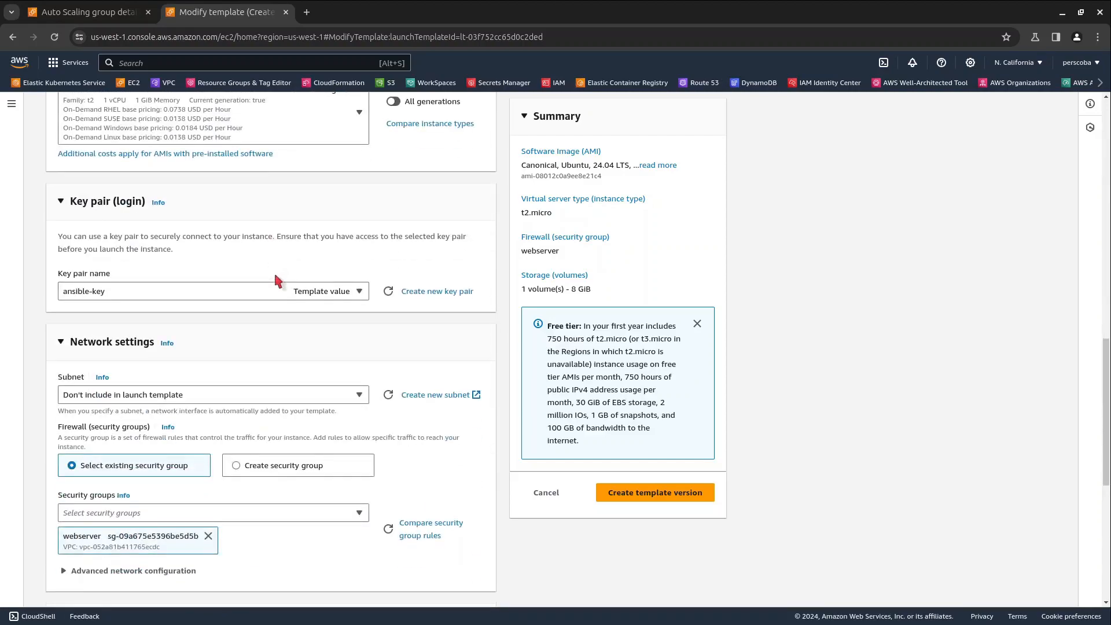
{"action": "scroll", "coordinate": [276, 282], "scroll_direction": "down", "scroll_amount": 7}
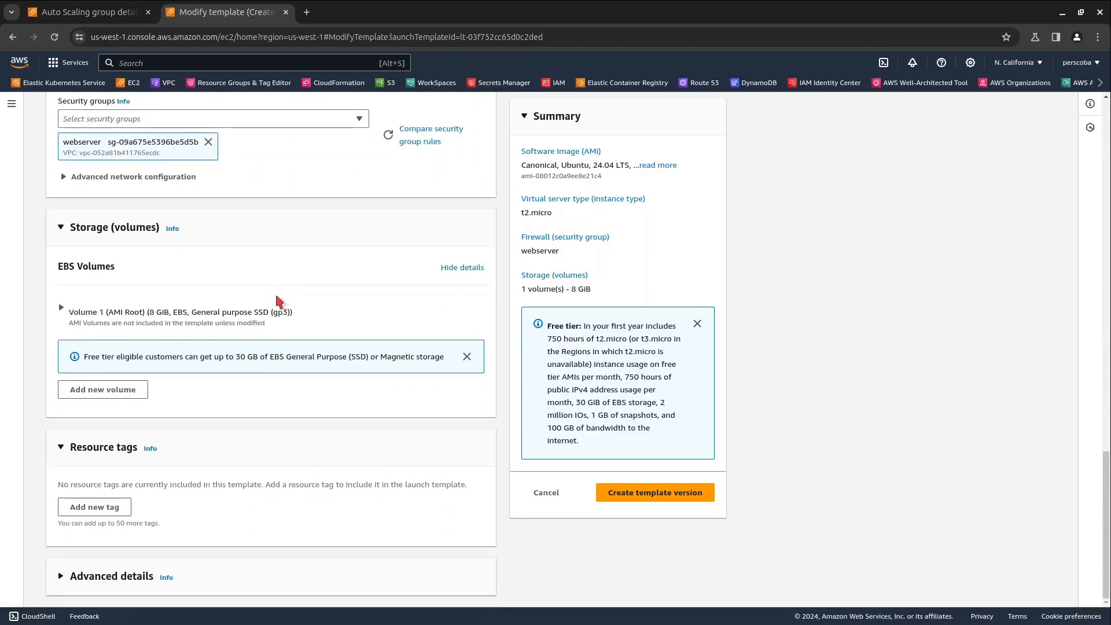
{"action": "left_click", "coordinate": [123, 575]}
{"action": "scroll", "coordinate": [370, 379], "scroll_direction": "down", "scroll_amount": 5}
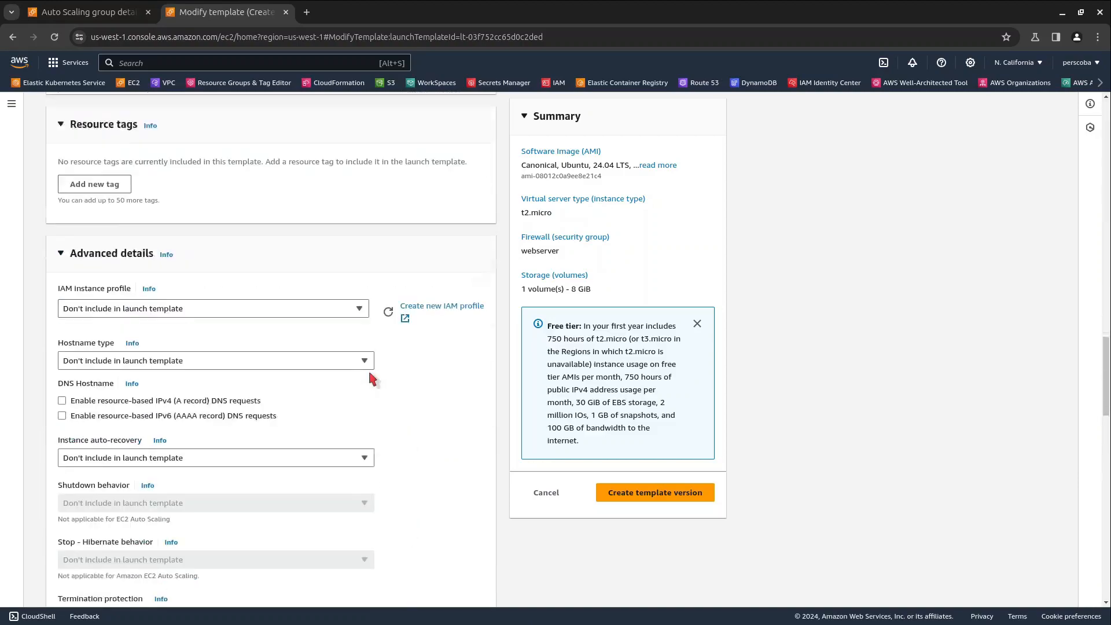
{"action": "scroll", "coordinate": [302, 428], "scroll_direction": "down", "scroll_amount": 20}
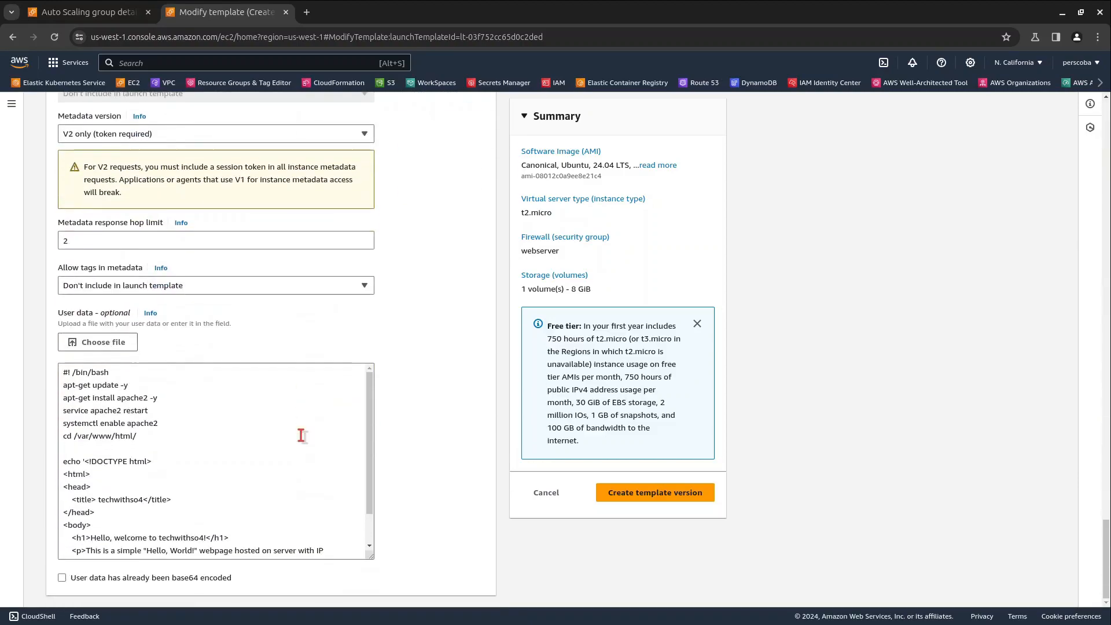
Step: Expand the advanced network configuration in the template's network settings and add a network interface
{"action": "scroll", "coordinate": [299, 412], "scroll_direction": "up", "scroll_amount": 20}
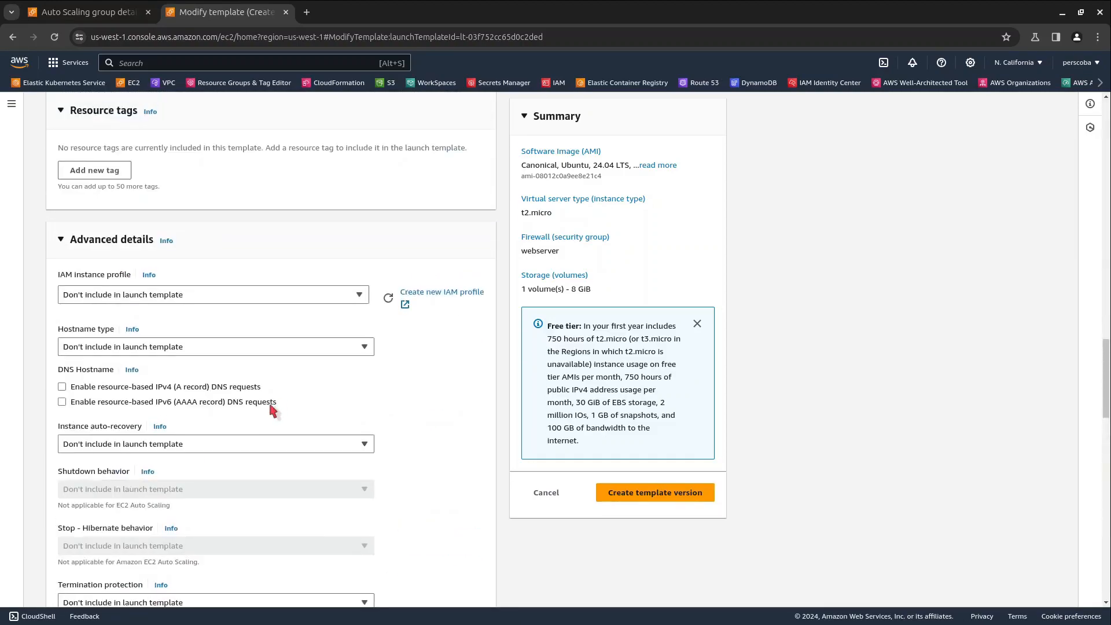
{"action": "scroll", "coordinate": [271, 408], "scroll_direction": "up", "scroll_amount": 2}
{"action": "scroll", "coordinate": [269, 400], "scroll_direction": "down", "scroll_amount": 5}
{"action": "scroll", "coordinate": [268, 385], "scroll_direction": "up", "scroll_amount": 1}
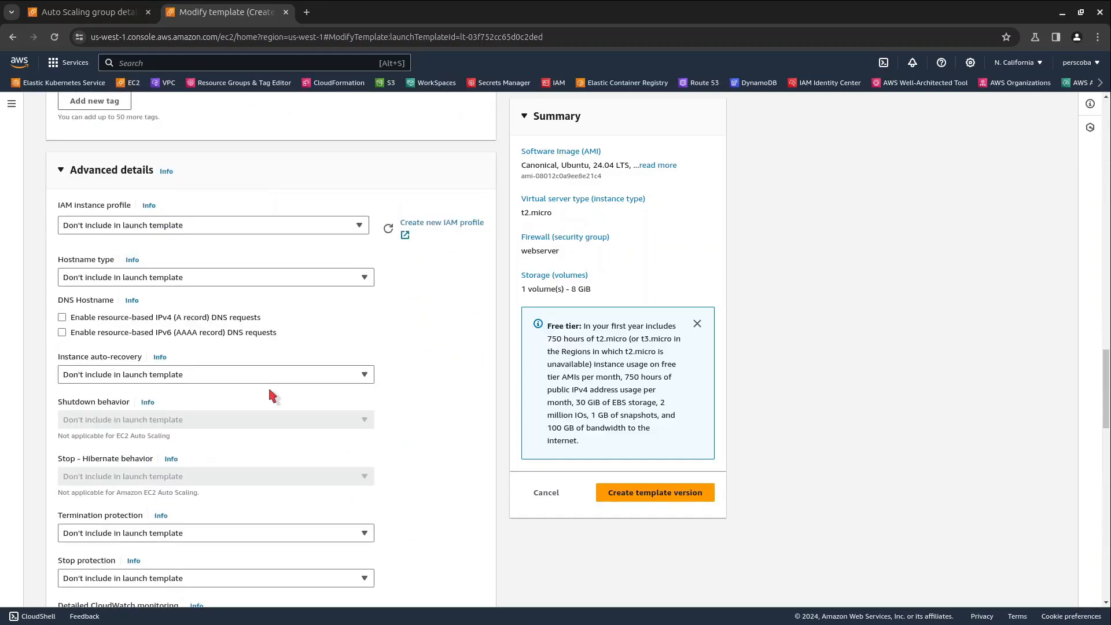
{"action": "scroll", "coordinate": [311, 343], "scroll_direction": "up", "scroll_amount": 2}
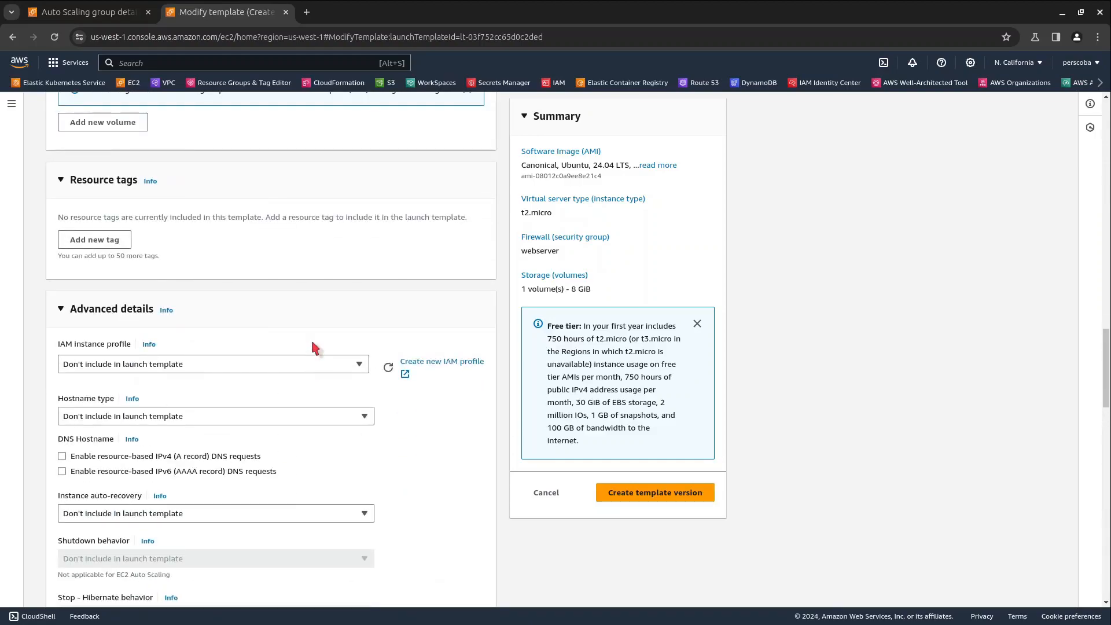
{"action": "scroll", "coordinate": [312, 346], "scroll_direction": "up", "scroll_amount": 6}
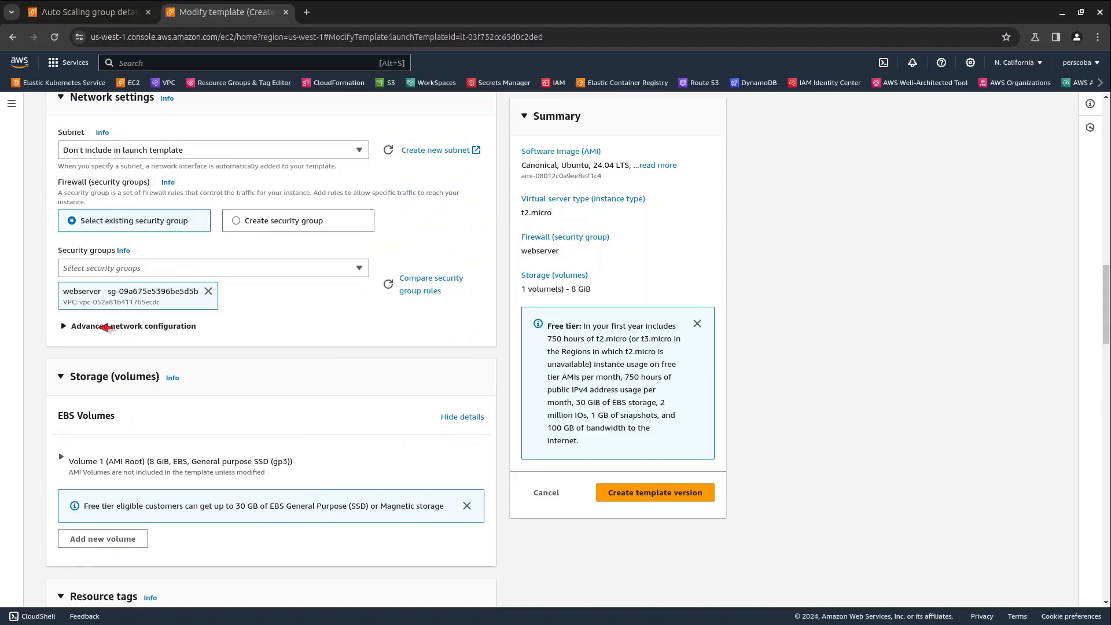
{"action": "left_click", "coordinate": [105, 328]}
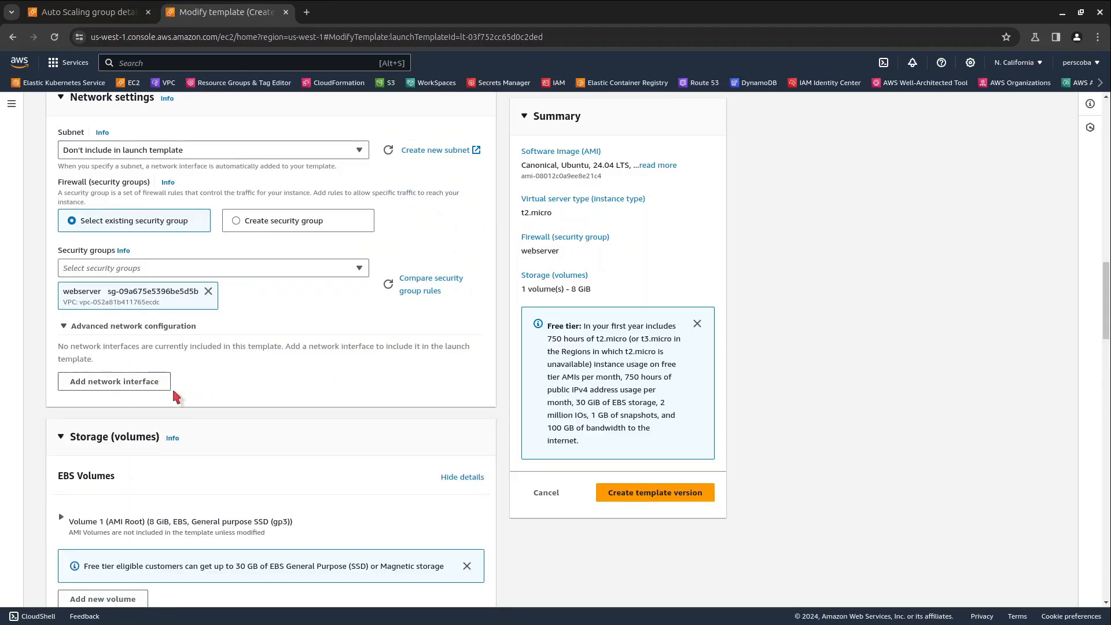
{"action": "left_click", "coordinate": [137, 379]}
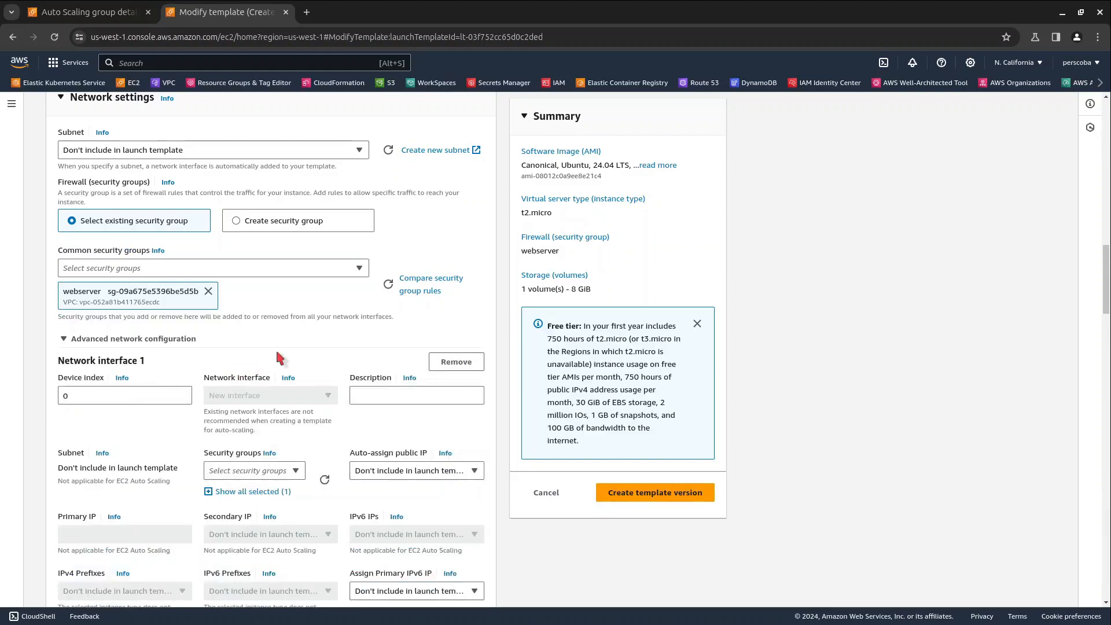
Step: Show the security group selected for network interface 1 and set its auto-assign public IP option to Enable
{"action": "scroll", "coordinate": [251, 337], "scroll_direction": "down", "scroll_amount": 3}
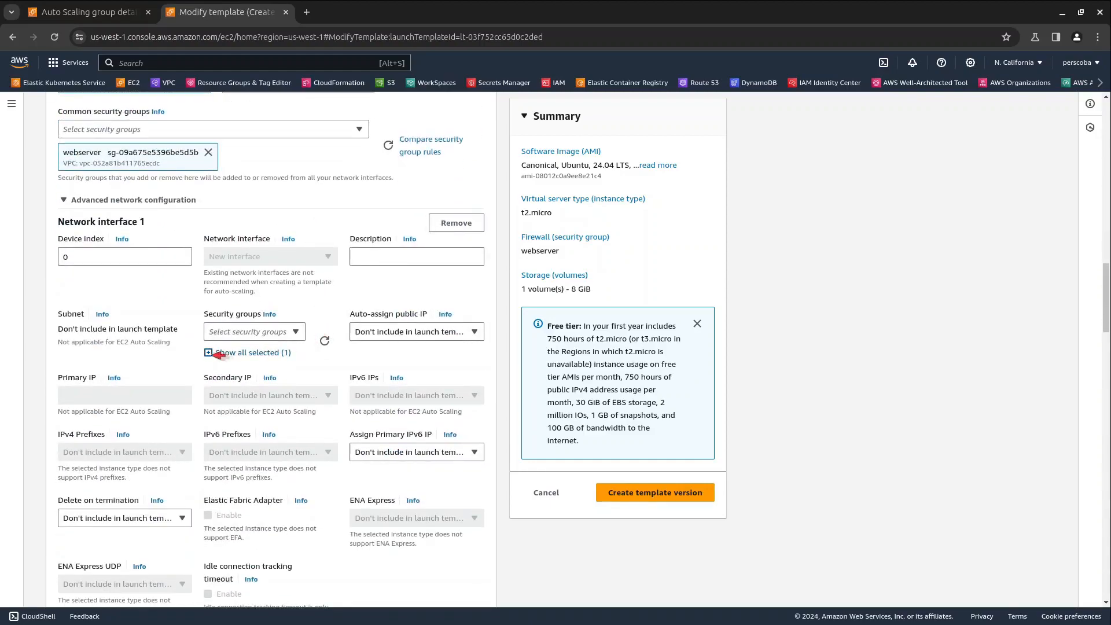
{"action": "left_click", "coordinate": [219, 354]}
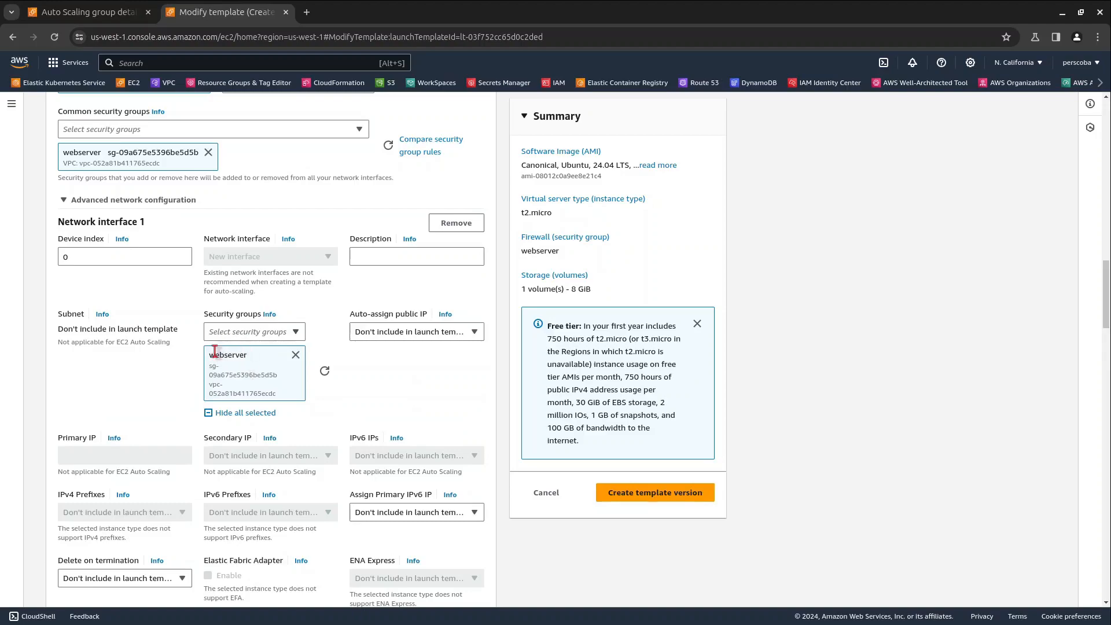
{"action": "left_click", "coordinate": [408, 336]}
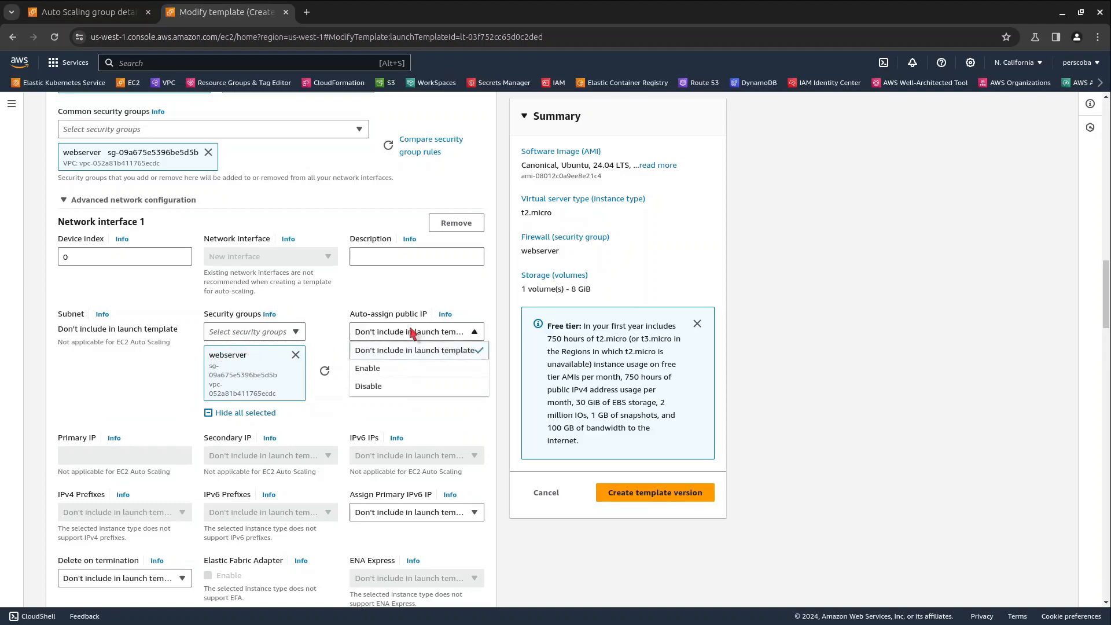
{"action": "left_click", "coordinate": [407, 363]}
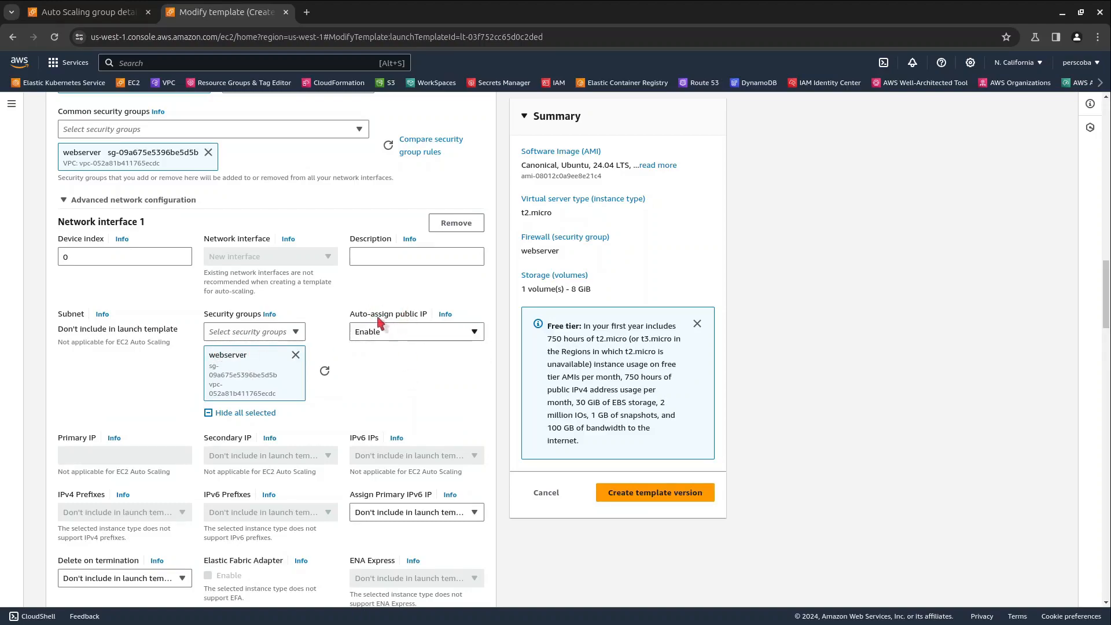
{"action": "left_click_drag", "start_coordinate": [370, 316], "coordinate": [422, 299]}
{"action": "left_click", "coordinate": [424, 289]}
Step: Check the remaining storage, advanced details and user data settings, and create the template version
{"action": "scroll", "coordinate": [410, 396], "scroll_direction": "down", "scroll_amount": 5}
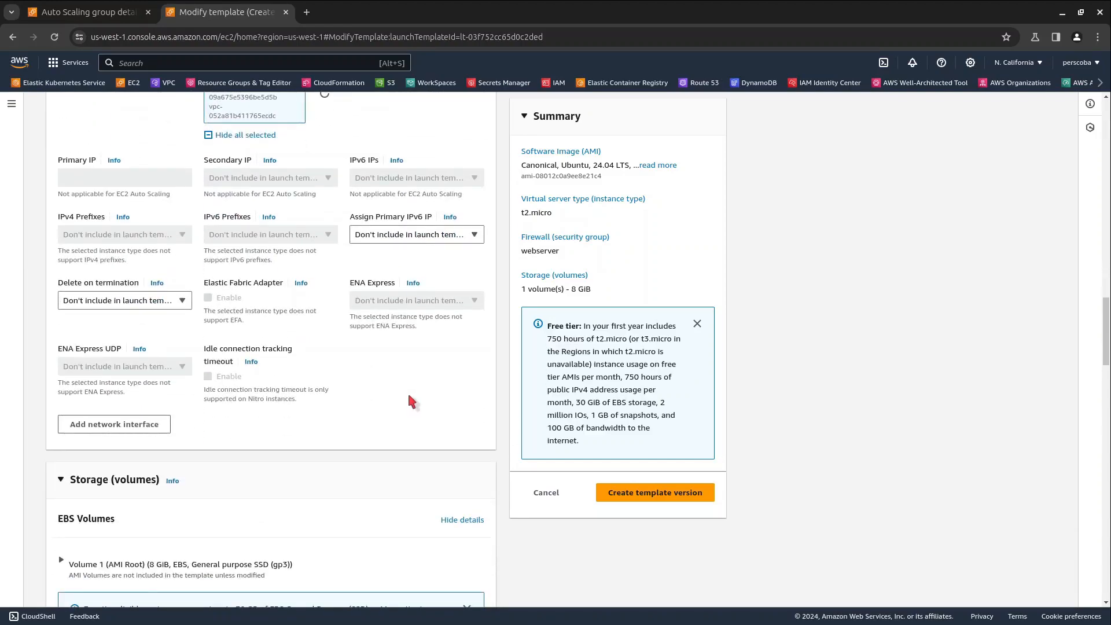
{"action": "scroll", "coordinate": [400, 383], "scroll_direction": "down", "scroll_amount": 3}
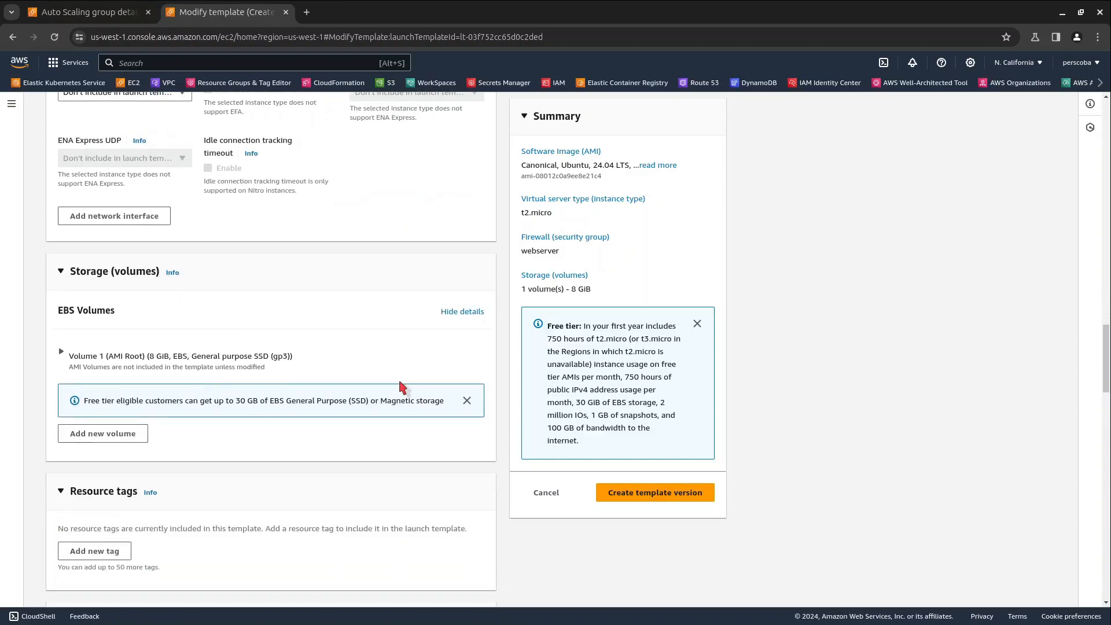
{"action": "scroll", "coordinate": [399, 383], "scroll_direction": "down", "scroll_amount": 10}
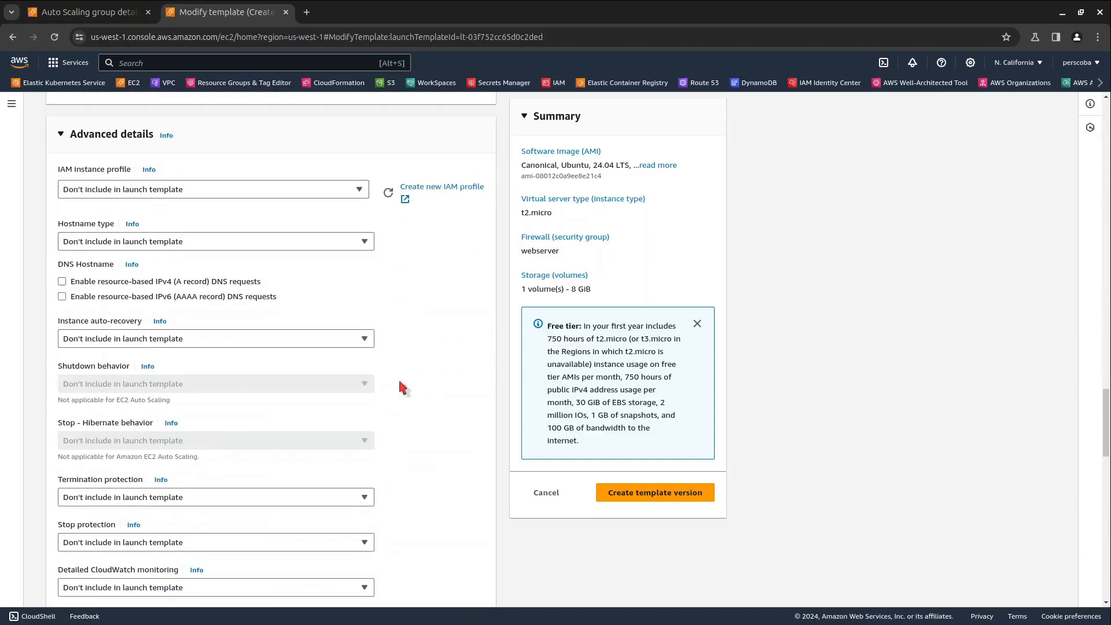
{"action": "scroll", "coordinate": [398, 400], "scroll_direction": "down", "scroll_amount": 12}
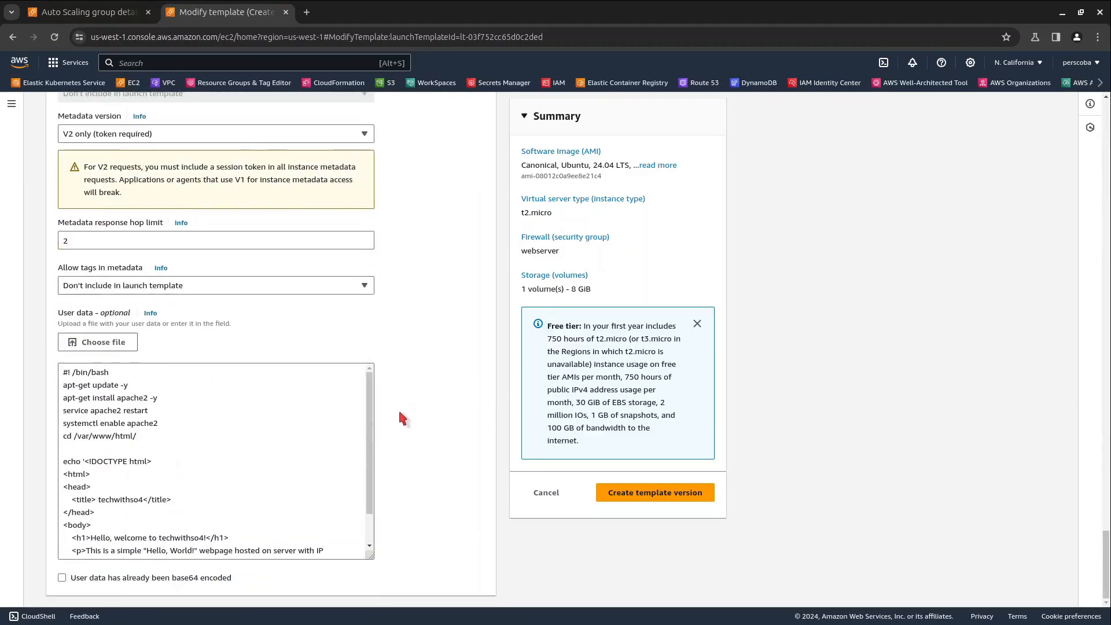
{"action": "left_click", "coordinate": [635, 494]}
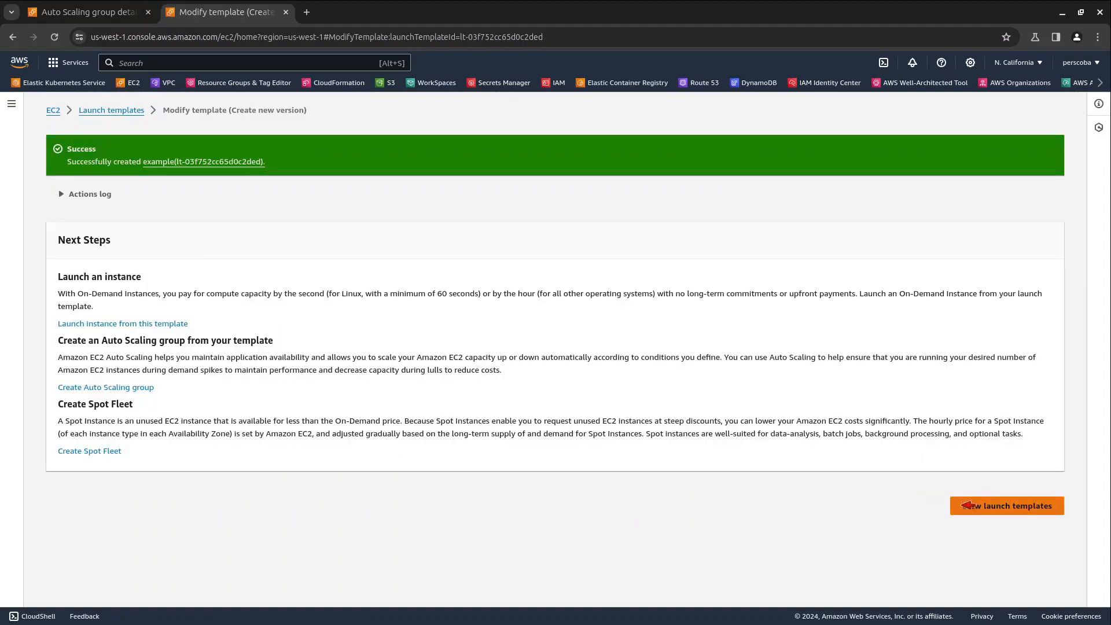
Step: Return to the launch templates list and set version 2 of the example template as the default version
{"action": "left_click", "coordinate": [954, 503]}
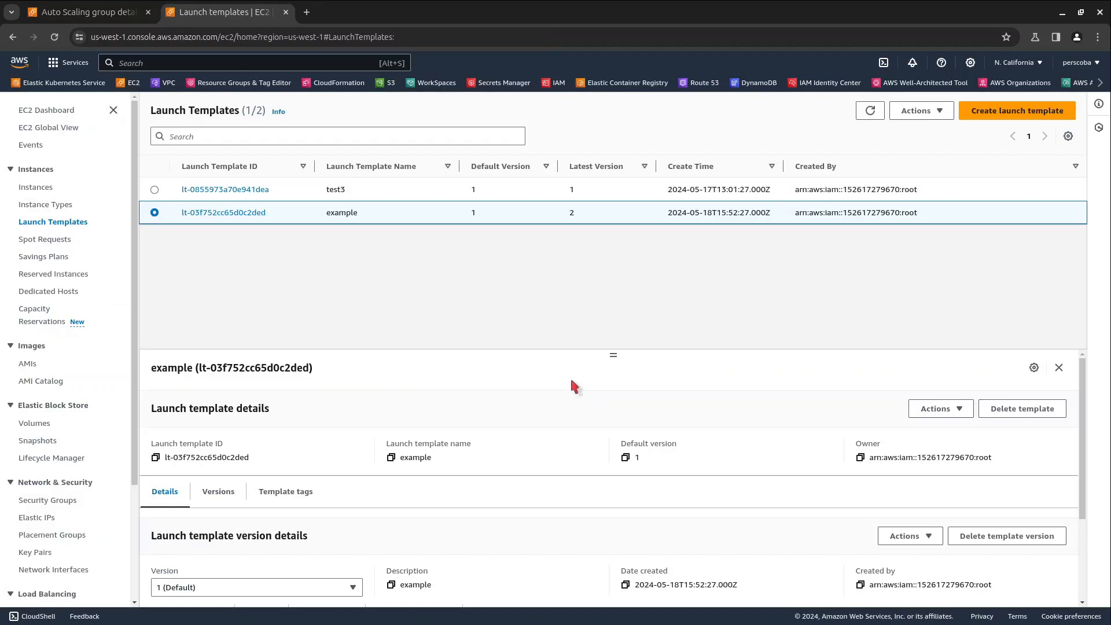
{"action": "scroll", "coordinate": [531, 401], "scroll_direction": "down", "scroll_amount": 2}
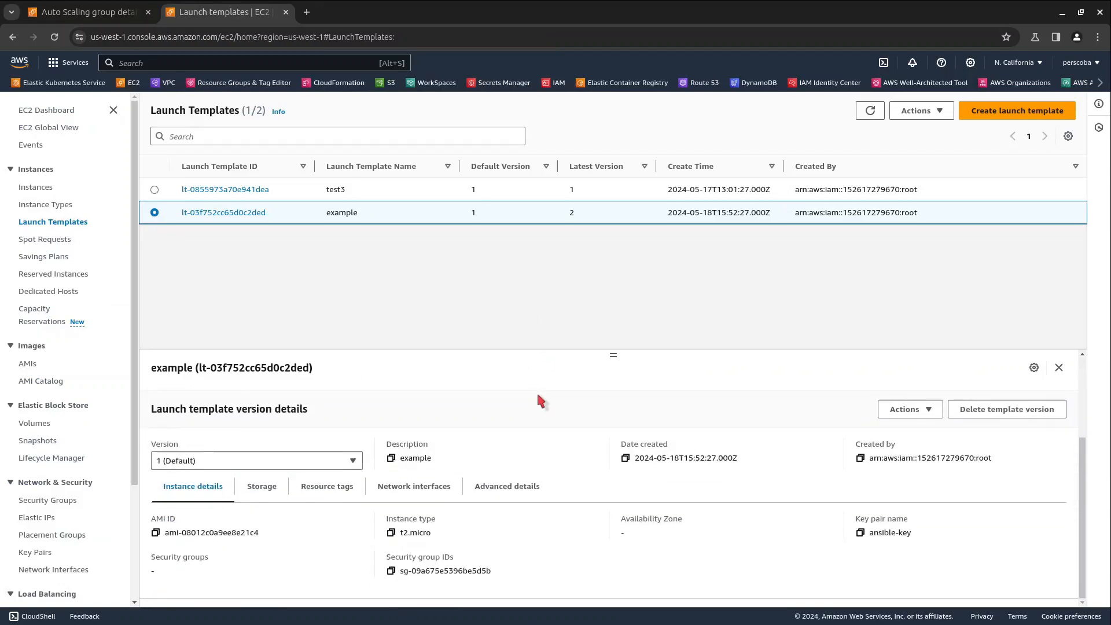
{"action": "left_click", "coordinate": [348, 461]}
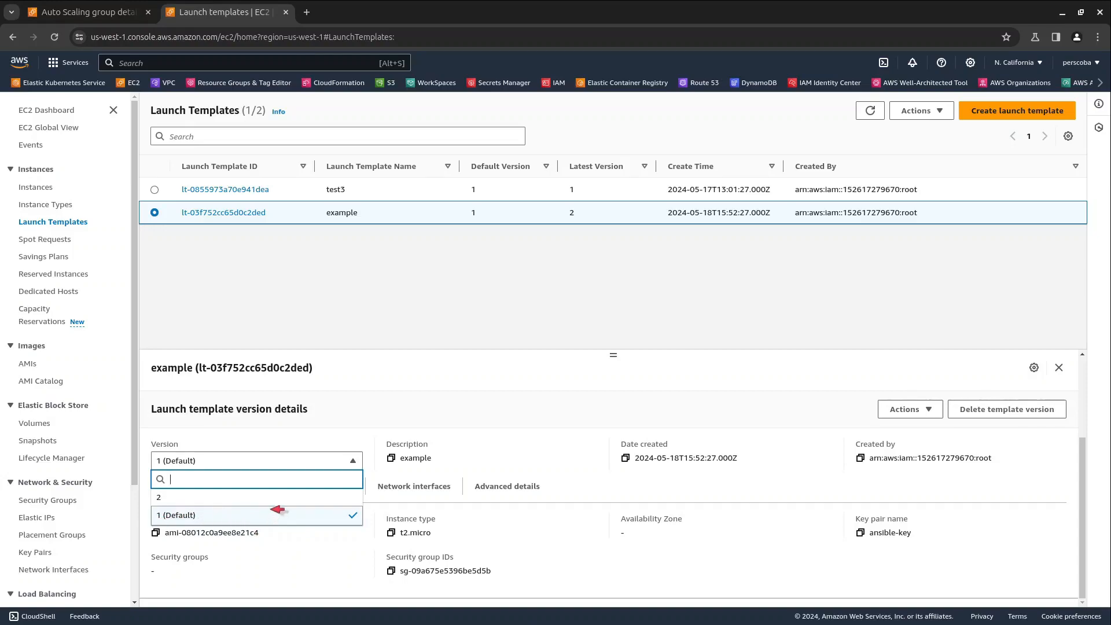
{"action": "left_click", "coordinate": [282, 498]}
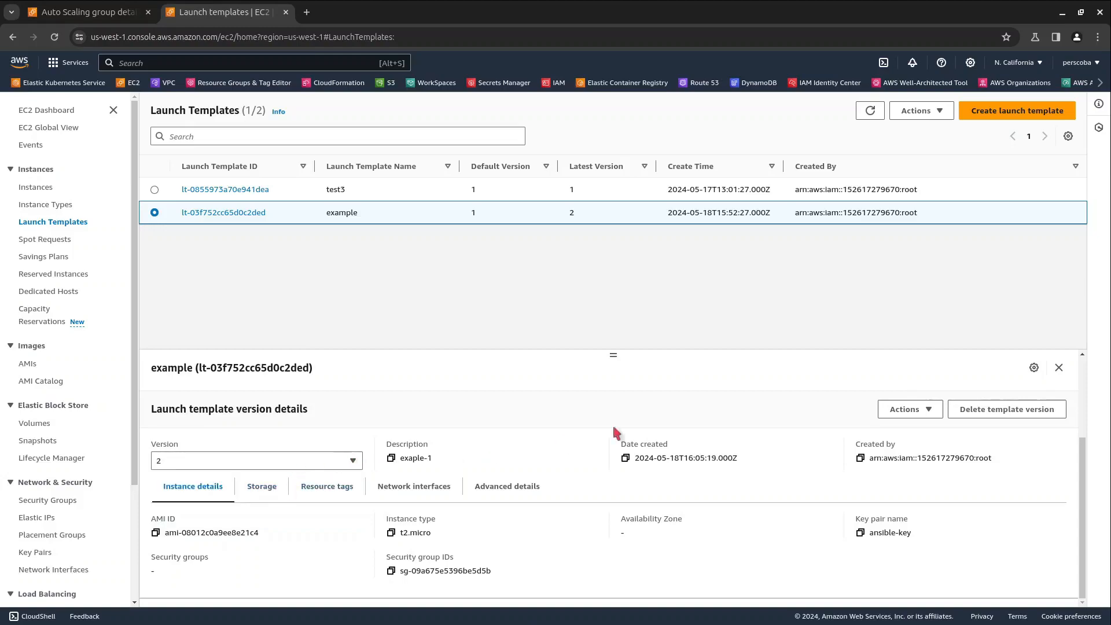
{"action": "left_click", "coordinate": [932, 407]}
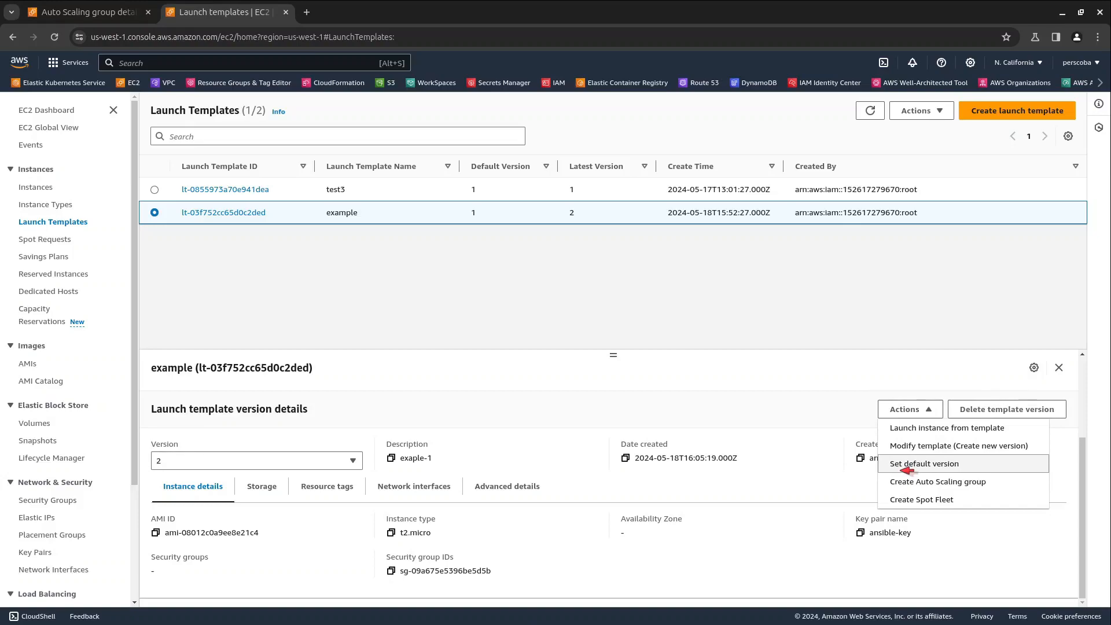
{"action": "left_click", "coordinate": [905, 469]}
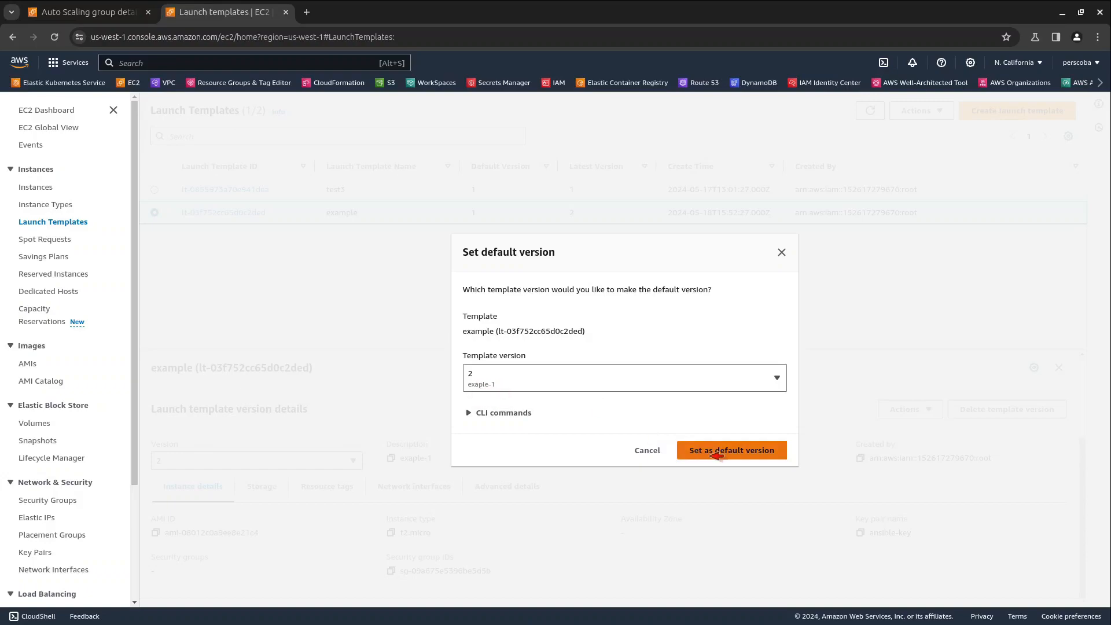
{"action": "left_click", "coordinate": [714, 450]}
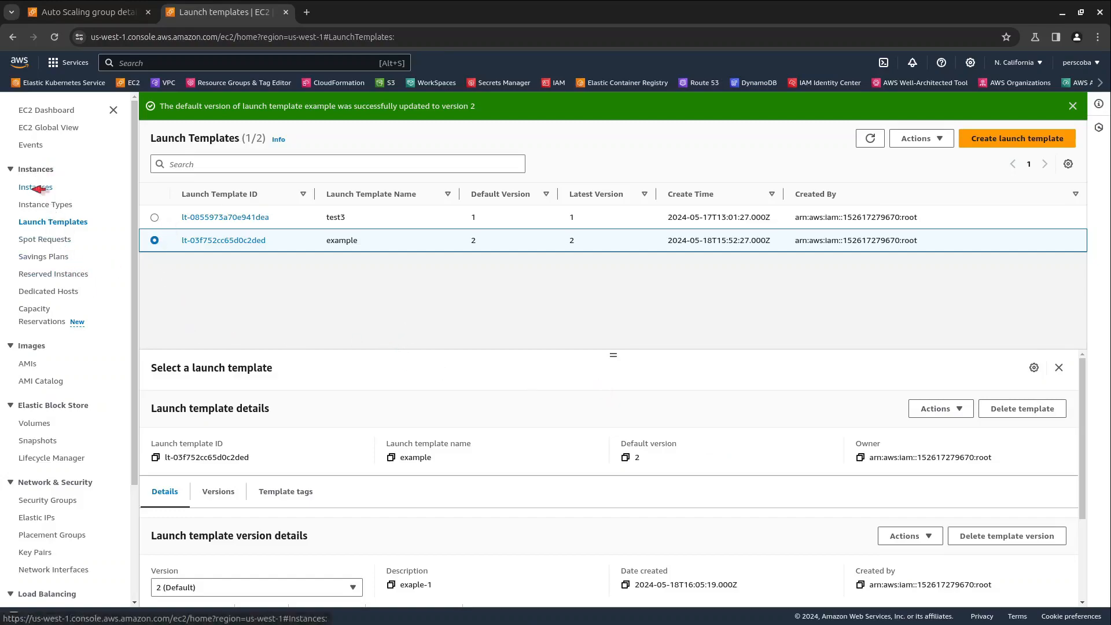
Step: Open the details of the running instance in us-west-1b and check its public IPv4 address field
{"action": "left_click", "coordinate": [38, 188]}
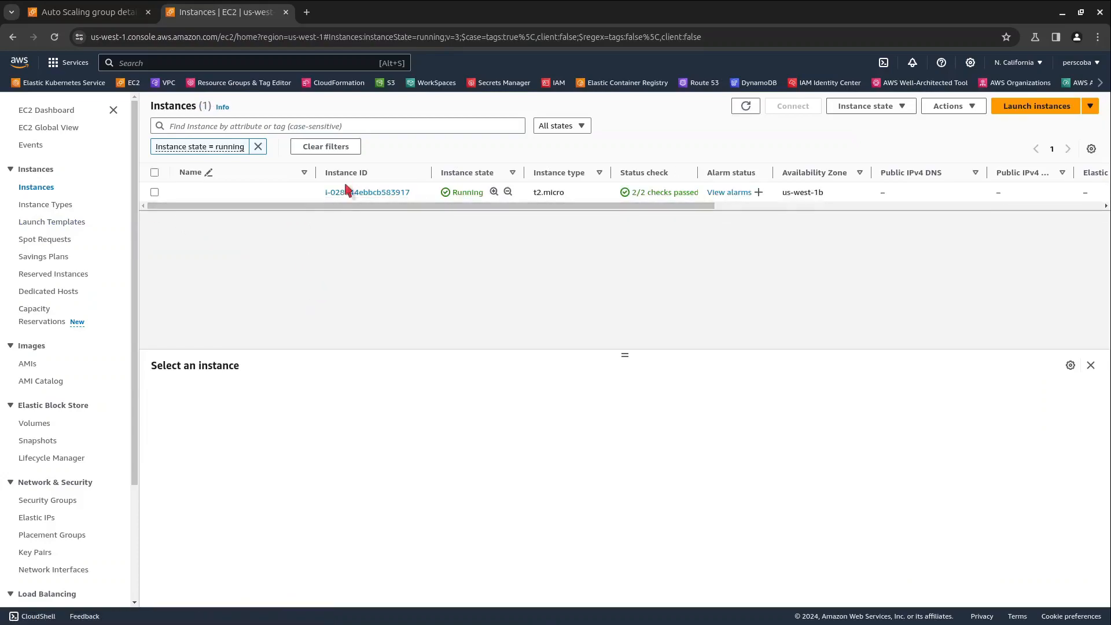
{"action": "left_click", "coordinate": [361, 193]}
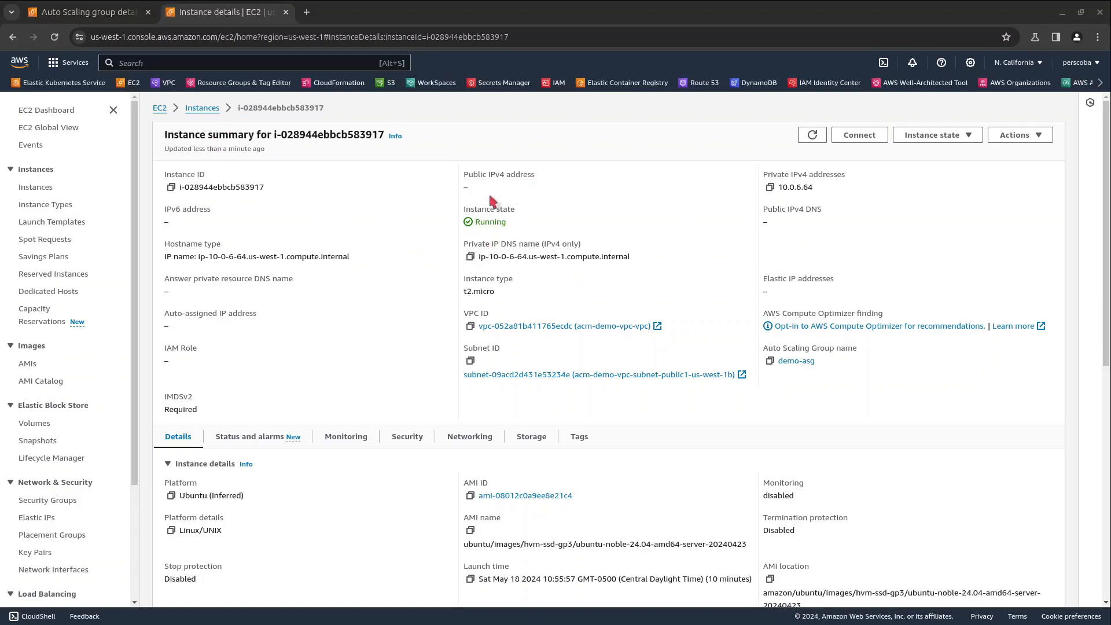
{"action": "left_click_drag", "start_coordinate": [486, 176], "coordinate": [544, 192]}
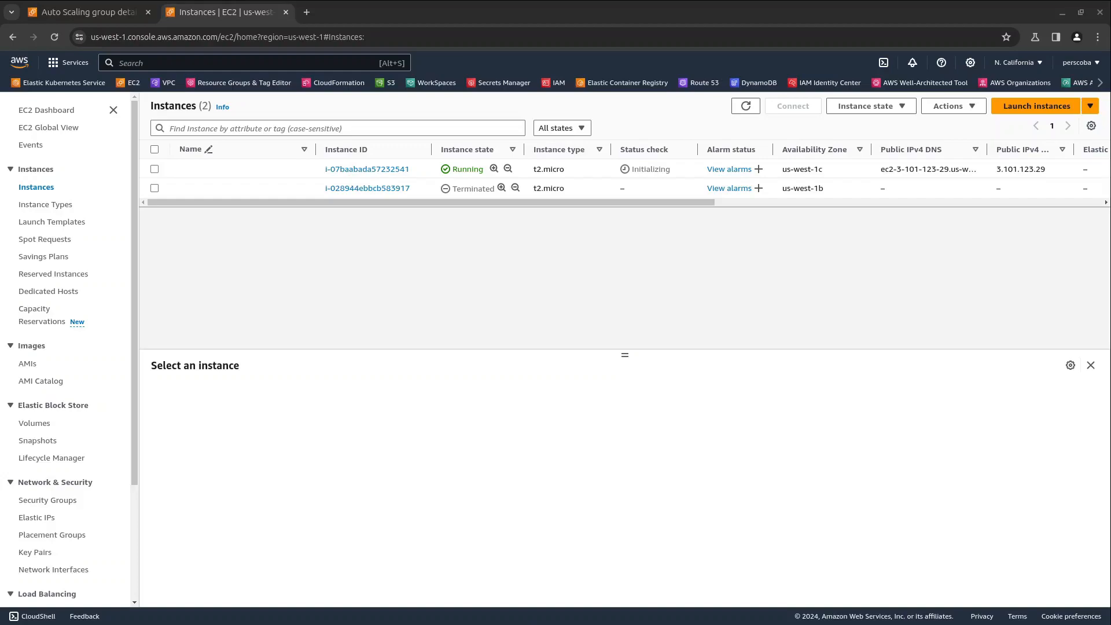
Step: Select the new running instance in us-west-1c and check its public IPv4 address in the instance summary
{"action": "left_click", "coordinate": [155, 169]}
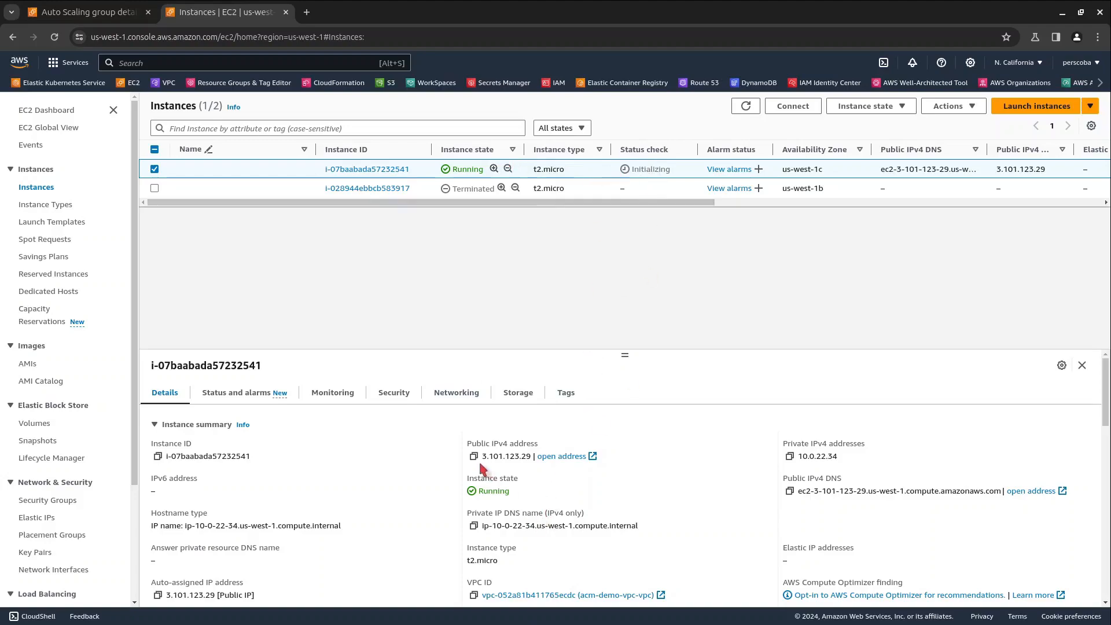
{"action": "left_click_drag", "start_coordinate": [458, 435], "coordinate": [607, 456]}
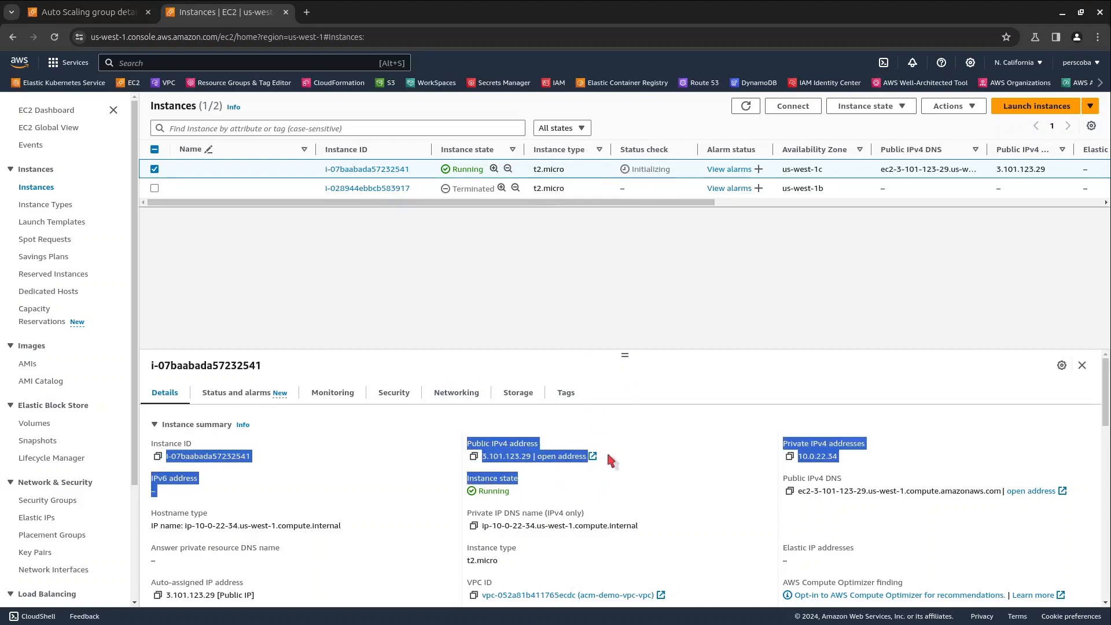
{"action": "left_click", "coordinate": [620, 447]}
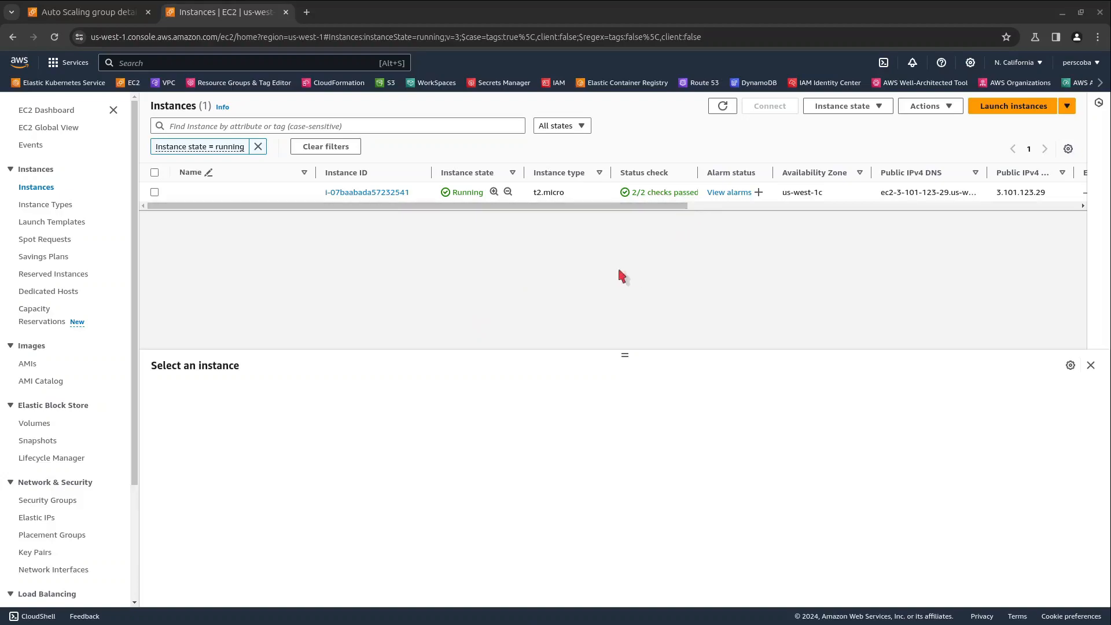
Step: Copy the running instance's public IPv4 address, load it in a new browser tab to test the web page, and close that tab
{"action": "left_click", "coordinate": [154, 192]}
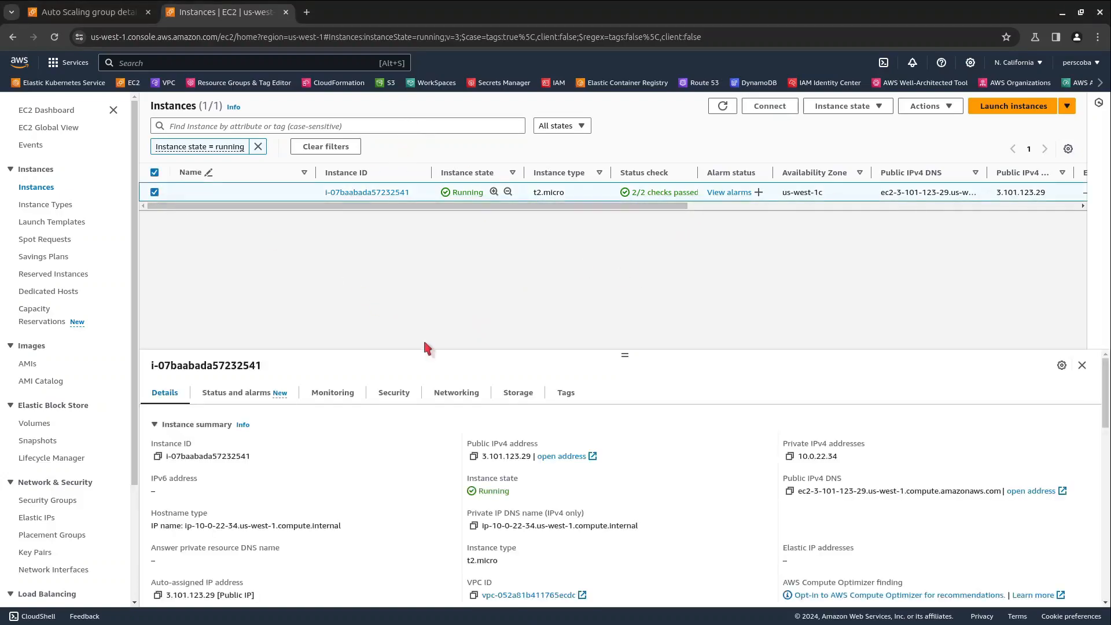
{"action": "left_click", "coordinate": [474, 456]}
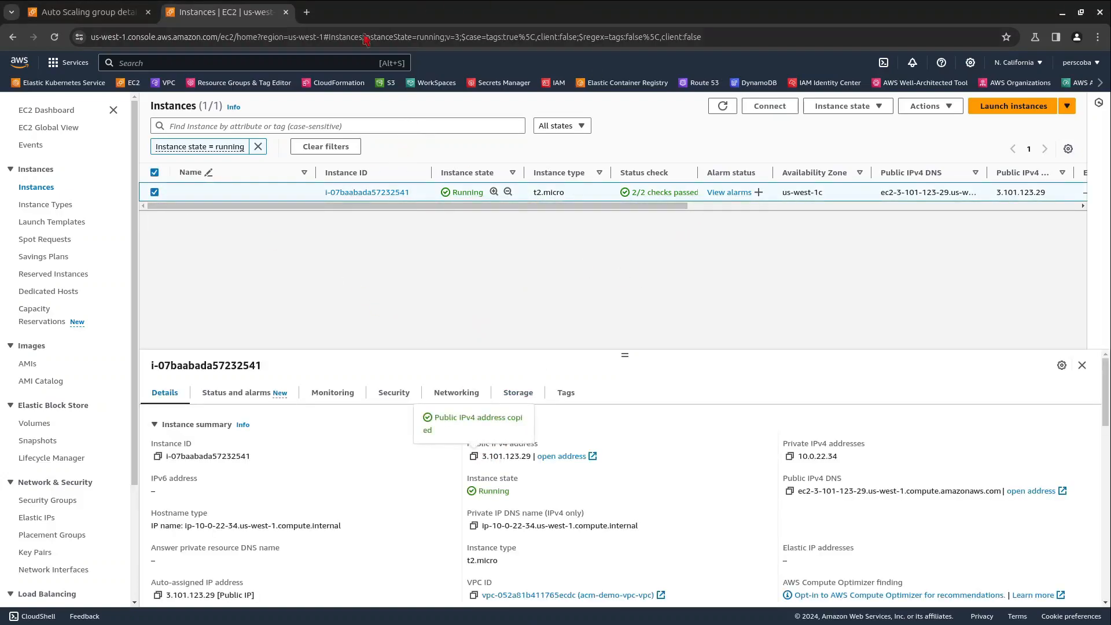
{"action": "left_click", "coordinate": [307, 12]}
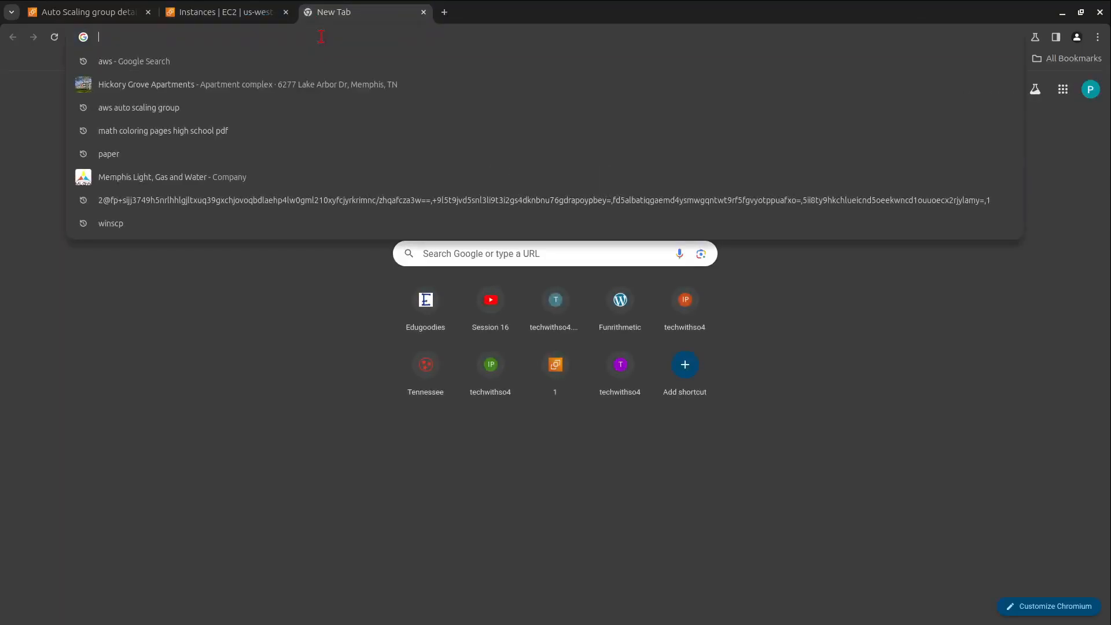
{"action": "key", "text": "ctrl+v"}
{"action": "key", "text": "Return"}
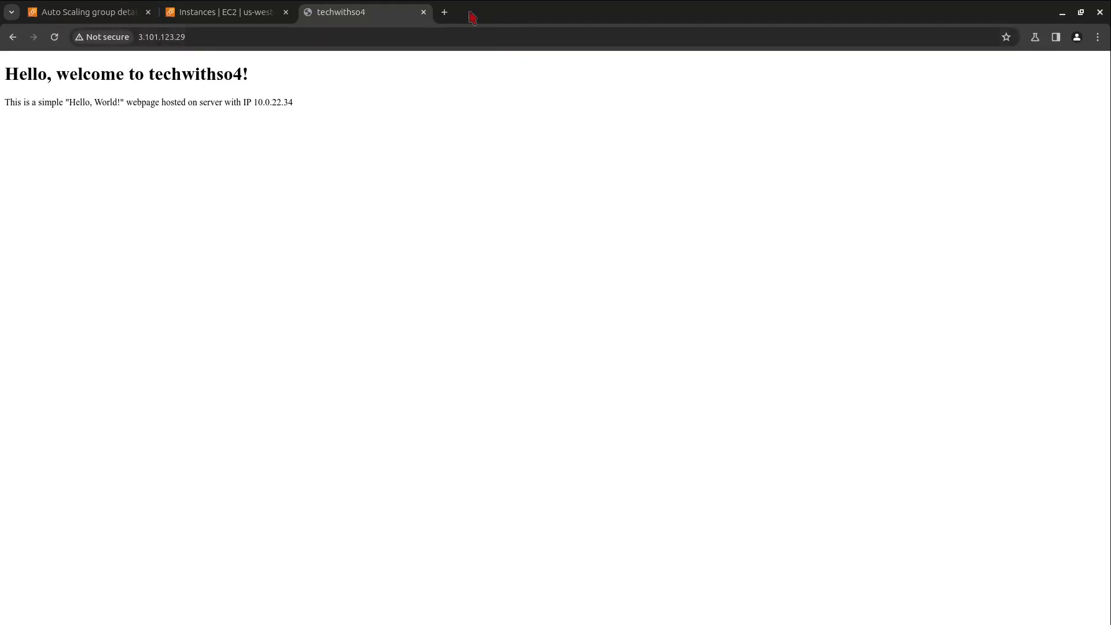
{"action": "left_click", "coordinate": [424, 12]}
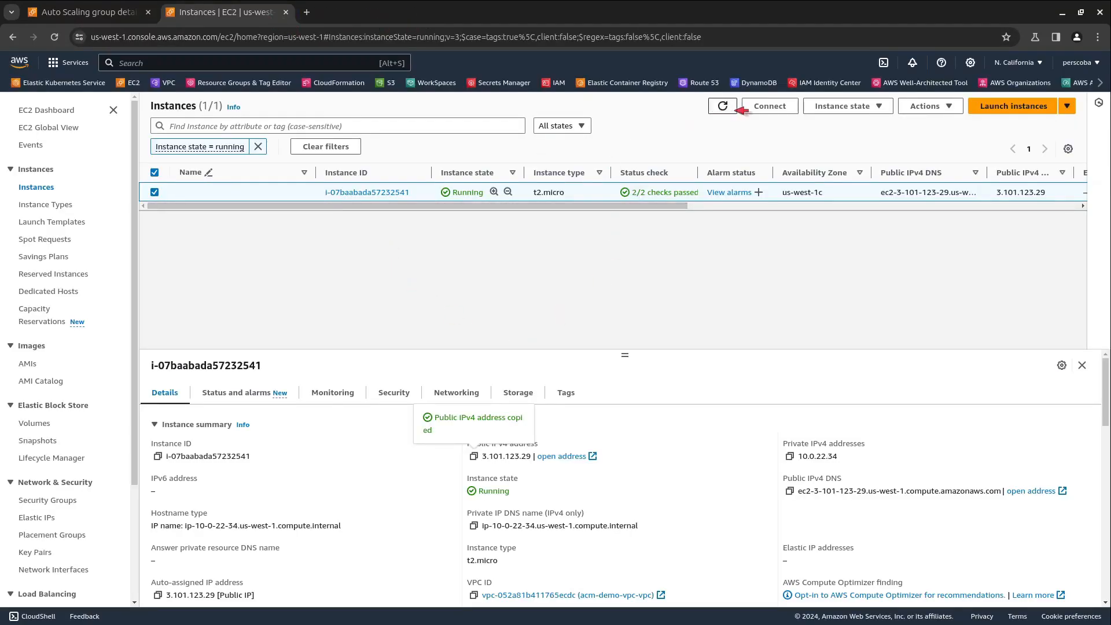
Step: Connect to the running instance using EC2 Instance Connect with its public IP address and the username ubuntu
{"action": "left_click", "coordinate": [752, 107]}
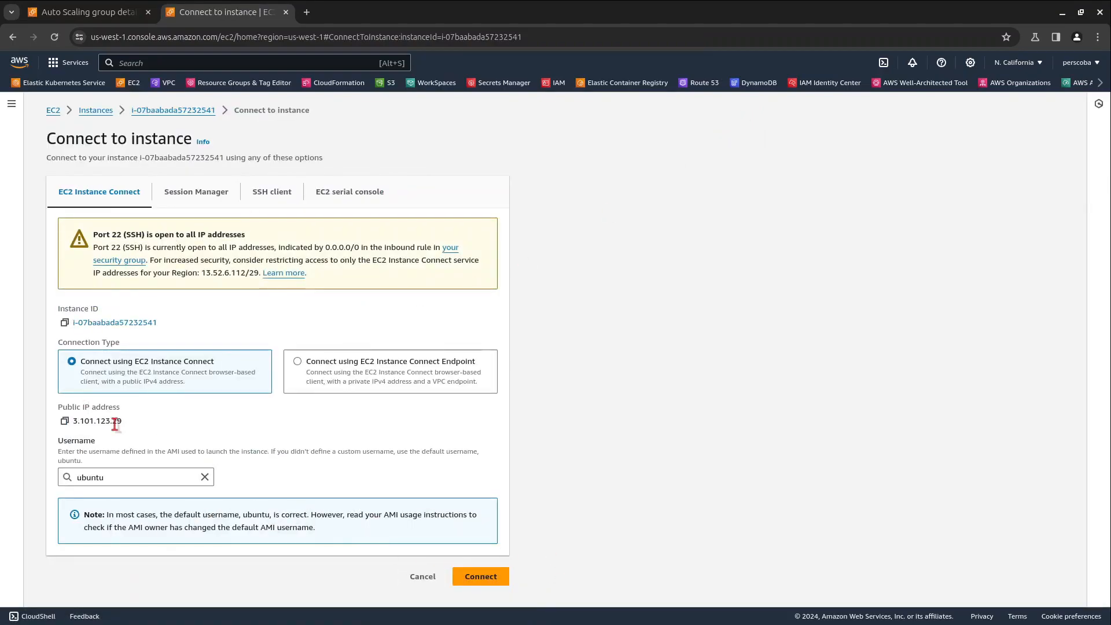
{"action": "left_click_drag", "start_coordinate": [112, 421], "coordinate": [68, 421]}
{"action": "left_click", "coordinate": [502, 575]}
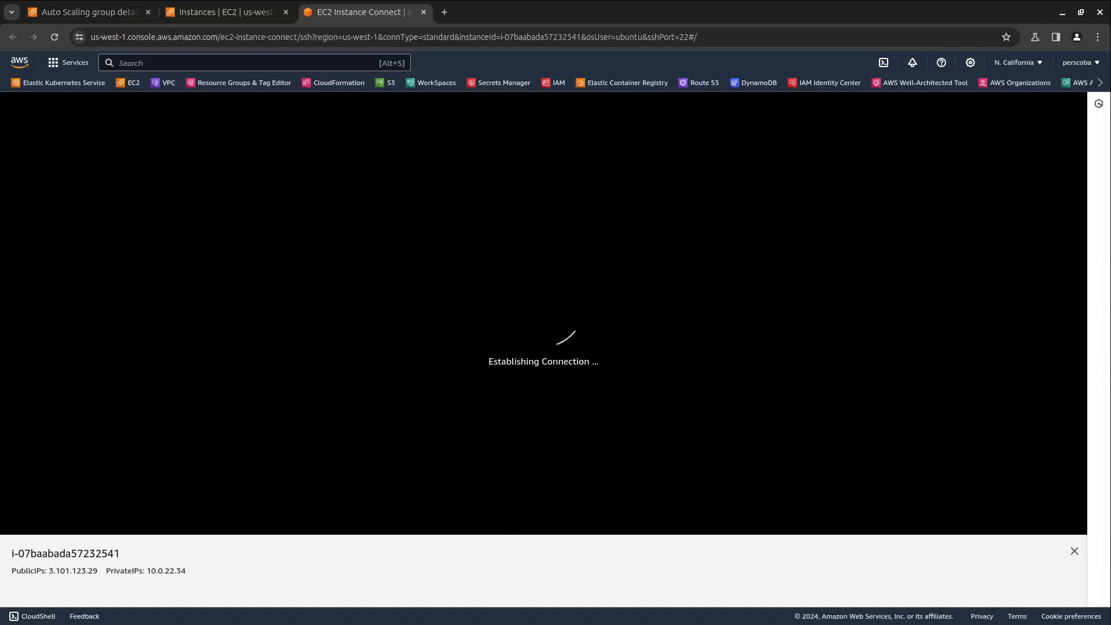
Step: Open the details of load balancer demo-asg-lb from the EC2 console and copy its DNS name
{"action": "left_click", "coordinate": [223, 12]}
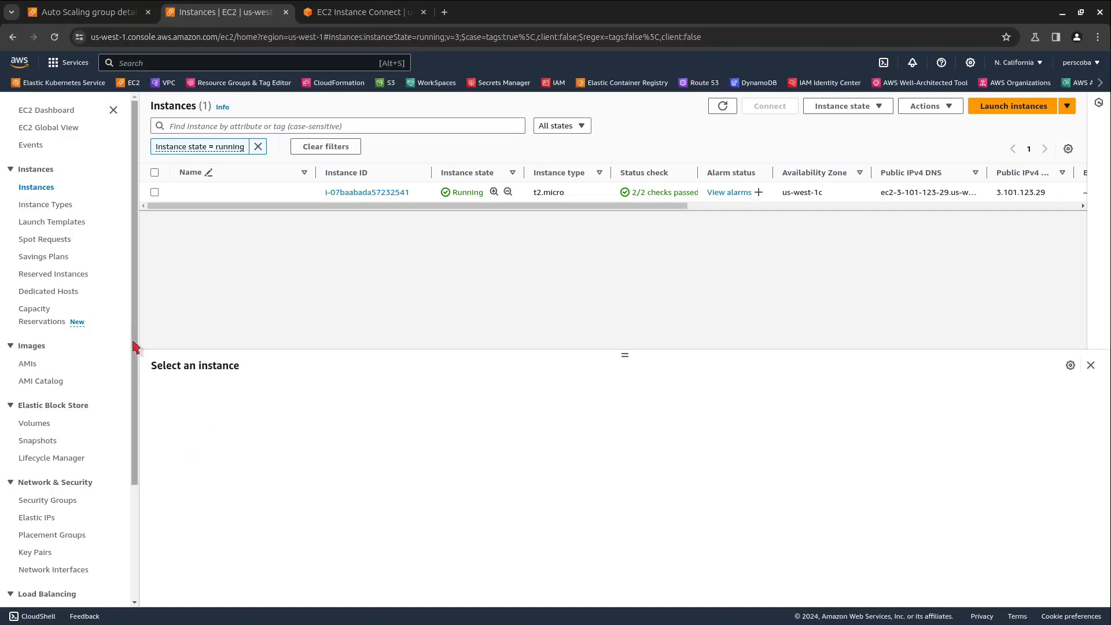
{"action": "left_click_drag", "start_coordinate": [133, 339], "coordinate": [137, 511]}
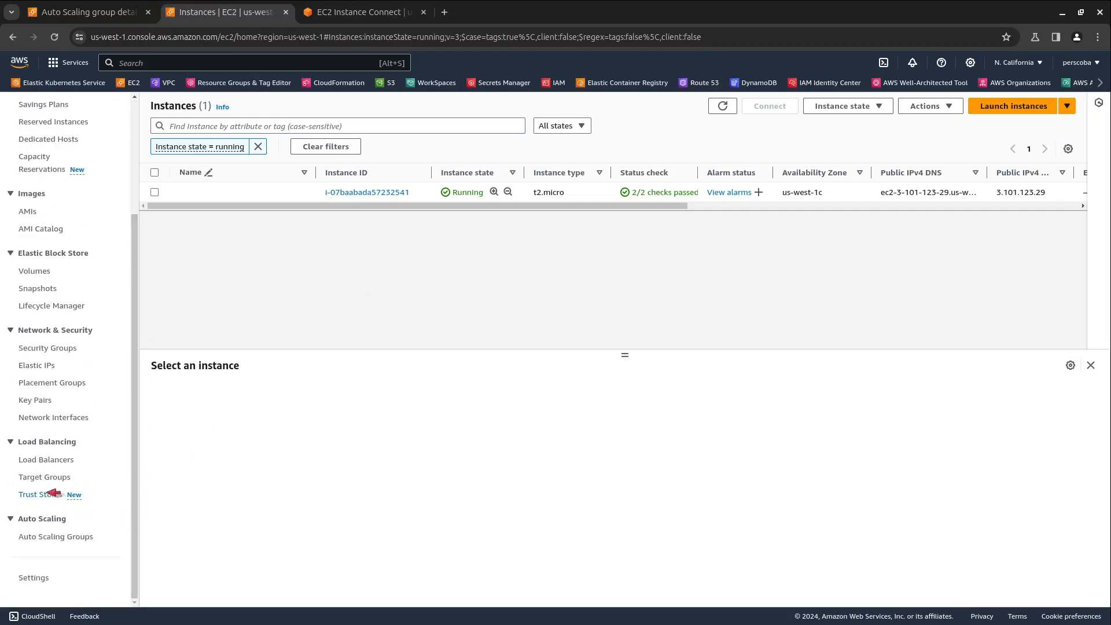
{"action": "left_click", "coordinate": [52, 459]}
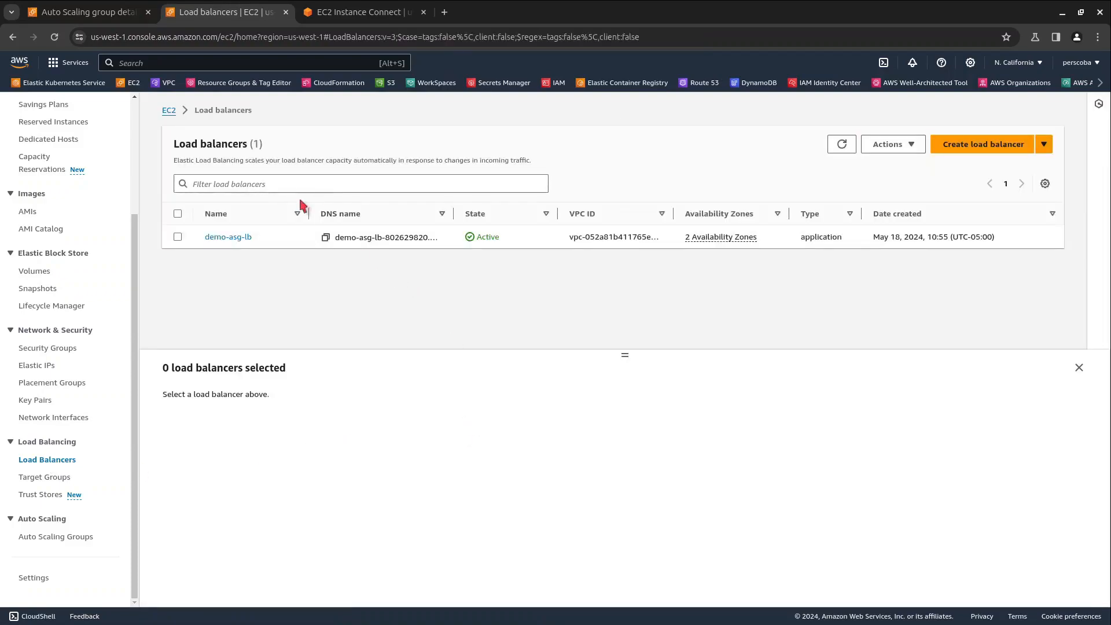
{"action": "left_click", "coordinate": [217, 237]}
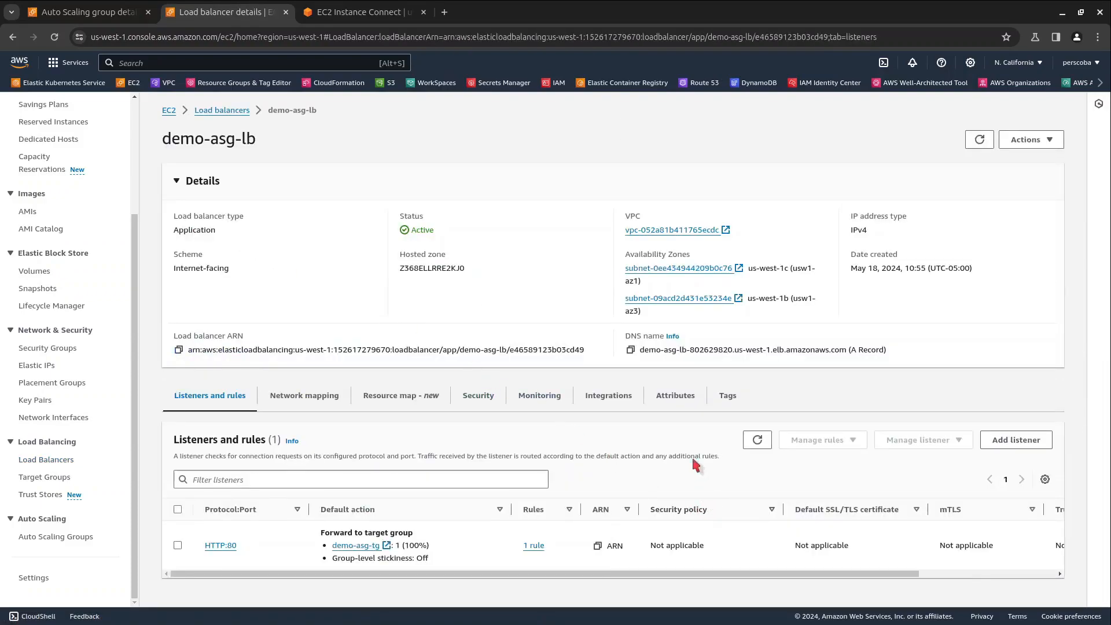
{"action": "left_click", "coordinate": [632, 349]}
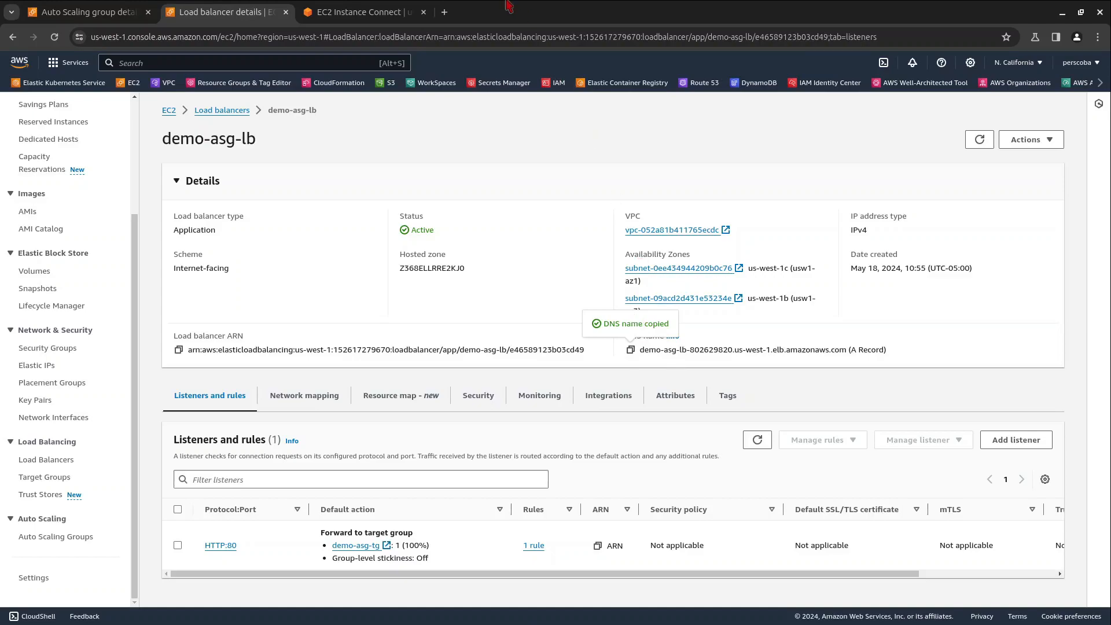
Step: Load the load balancer's DNS name in a new browser tab and check the server IP line on the web page
{"action": "left_click", "coordinate": [444, 12]}
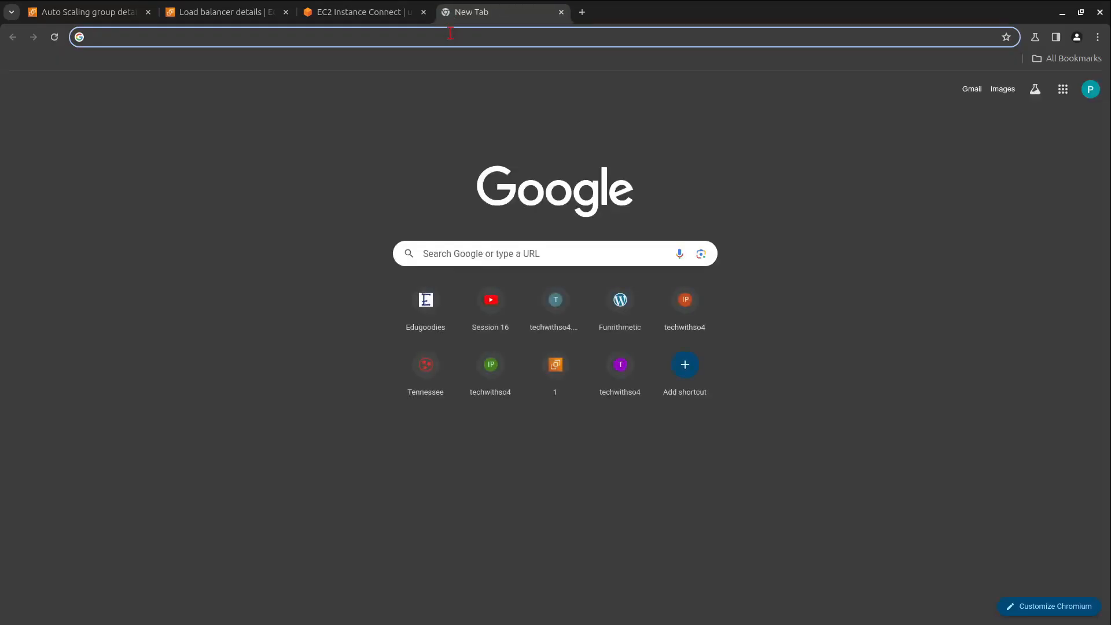
{"action": "left_click", "coordinate": [450, 33]}
{"action": "key", "text": "ctrl+v"}
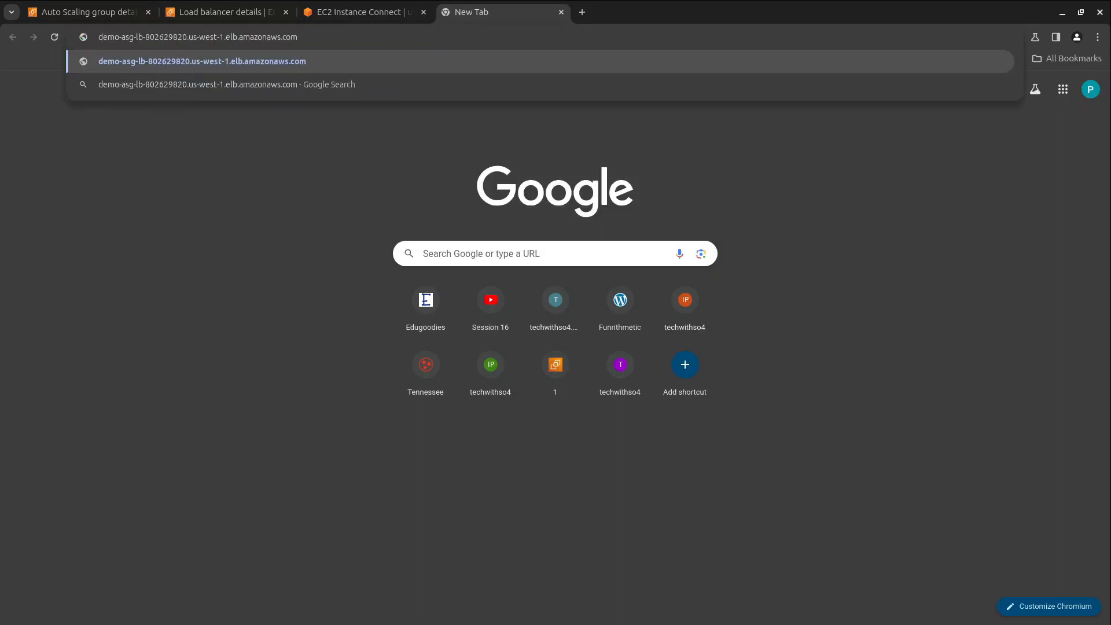
{"action": "key", "text": "Return"}
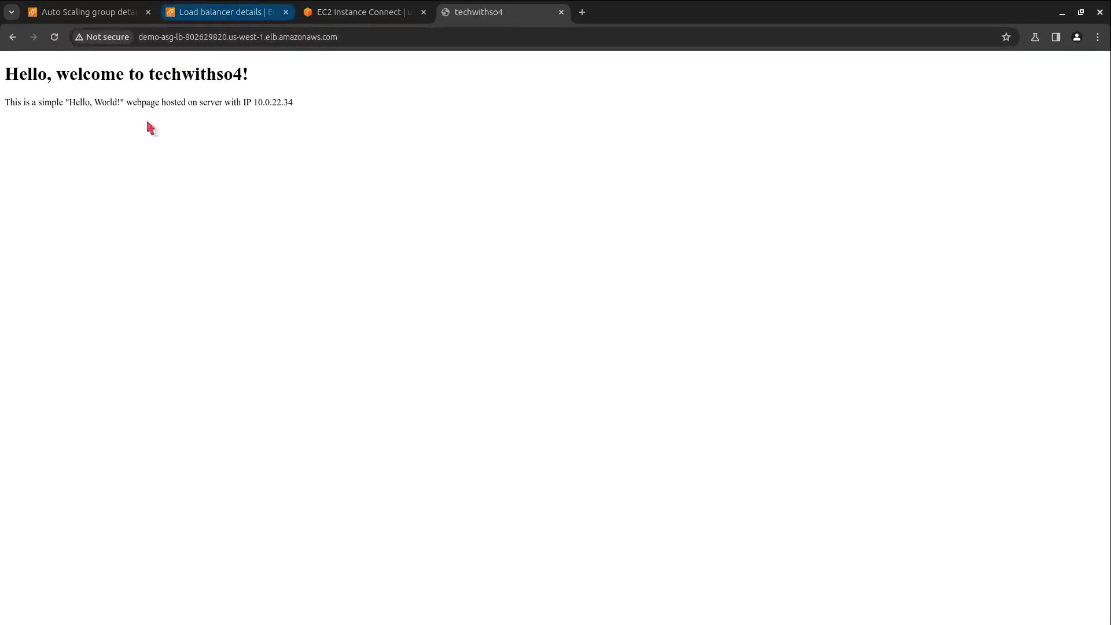
{"action": "left_click_drag", "start_coordinate": [5, 102], "coordinate": [294, 106]}
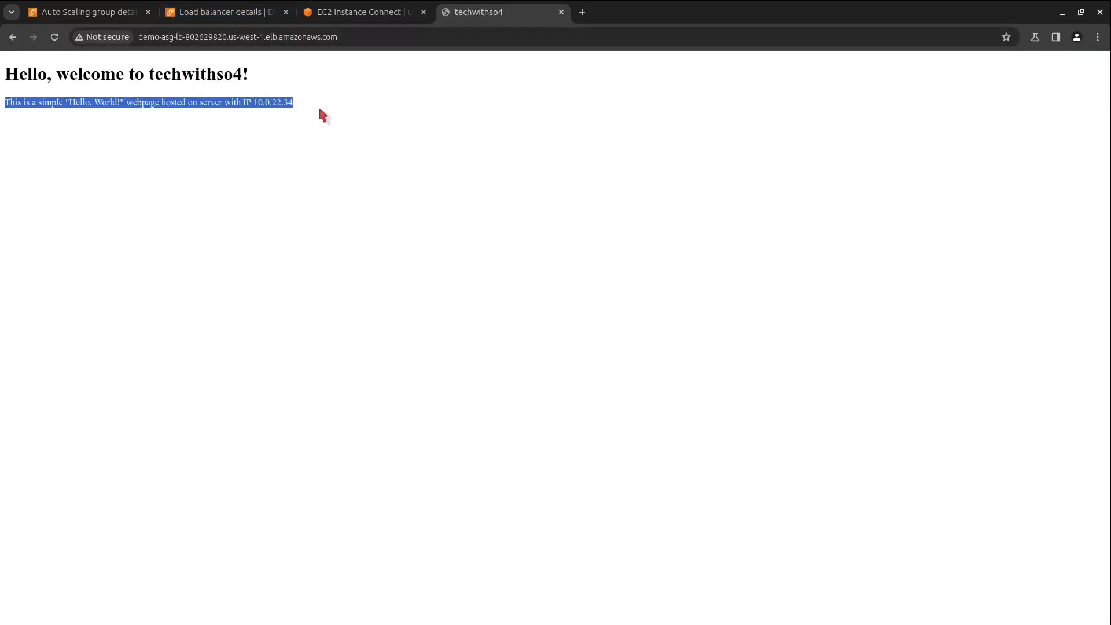
{"action": "left_click", "coordinate": [311, 104]}
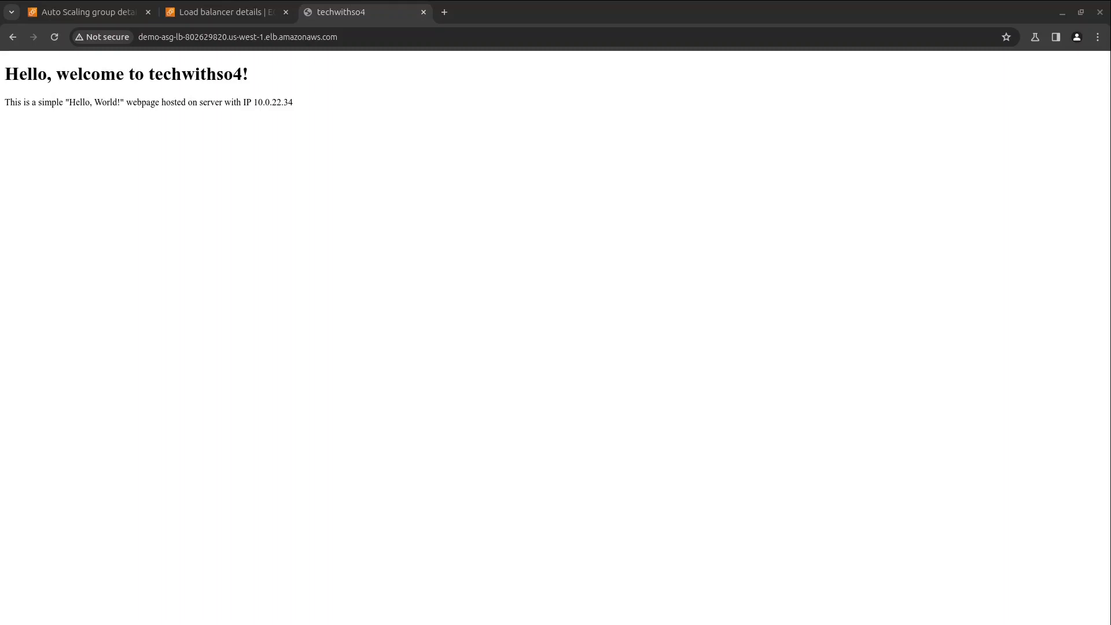
Step: Find the Route 53 service from the AWS console and view its list of registered domains
{"action": "left_click", "coordinate": [219, 14]}
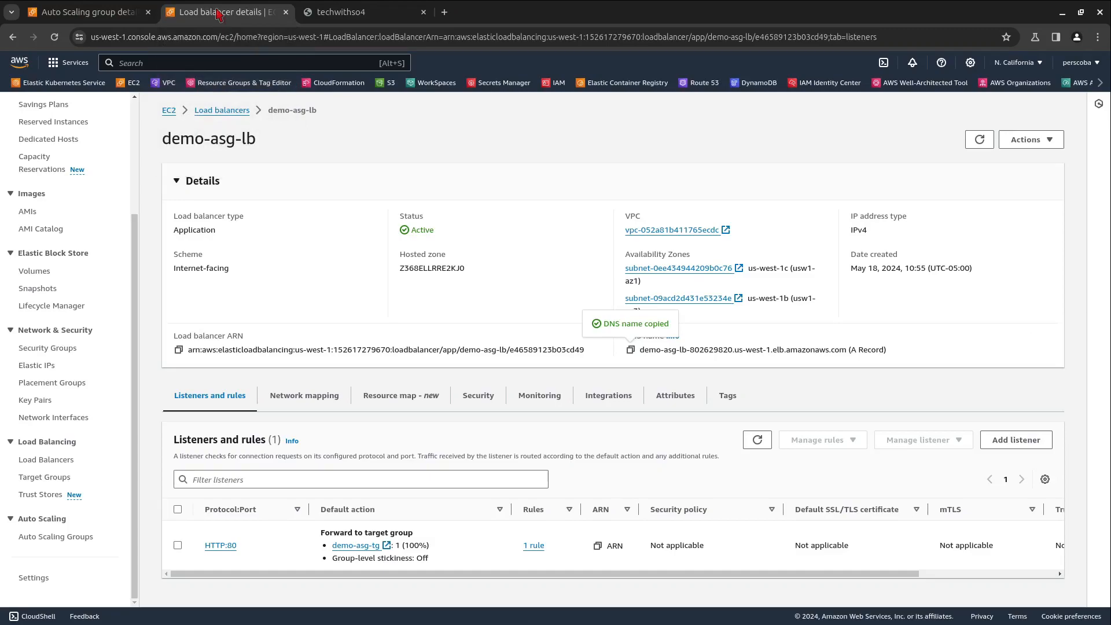
{"action": "left_click", "coordinate": [232, 63]}
{"action": "type", "text": "rorut"}
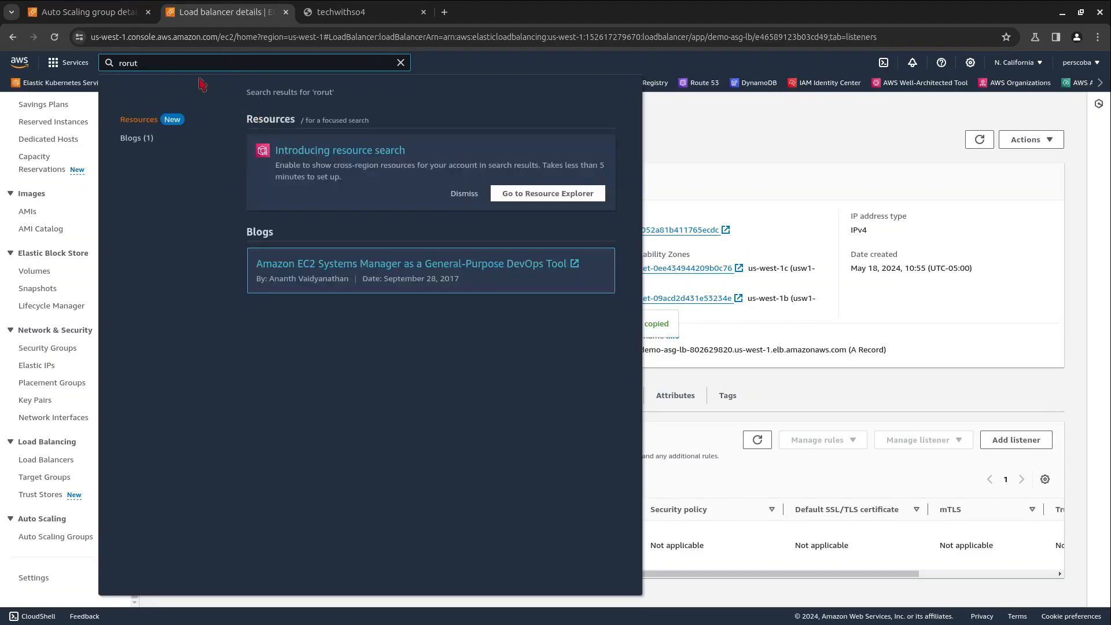
{"action": "key", "text": "BackSpace"}
{"action": "key", "text": "BackSpace"}
{"action": "key", "text": "BackSpace"}
{"action": "type", "text": "u"}
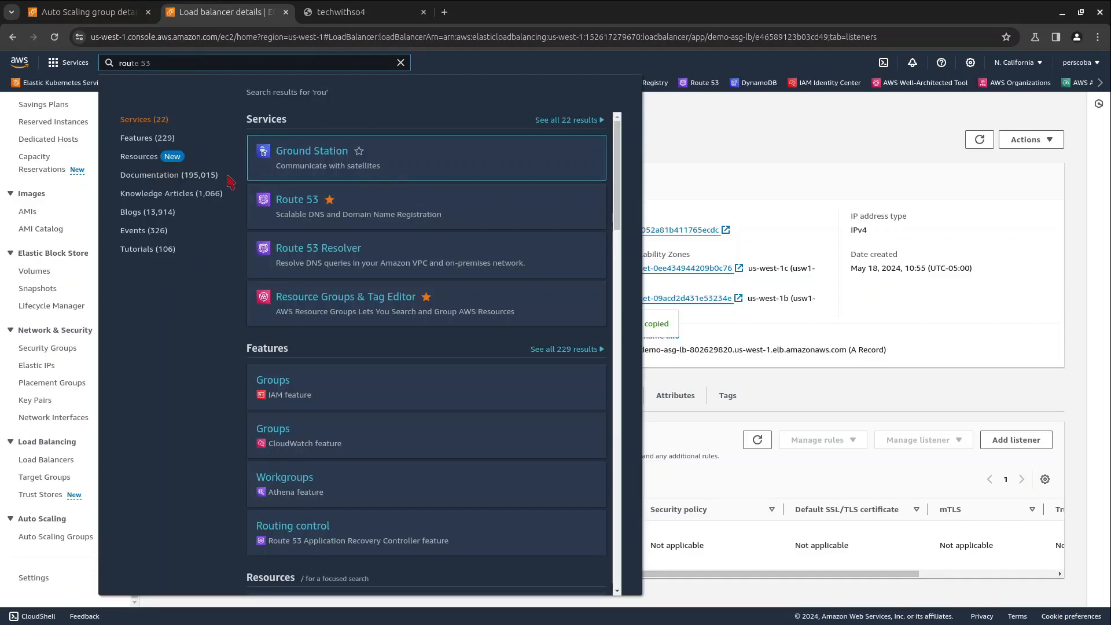
{"action": "left_click", "coordinate": [291, 197]}
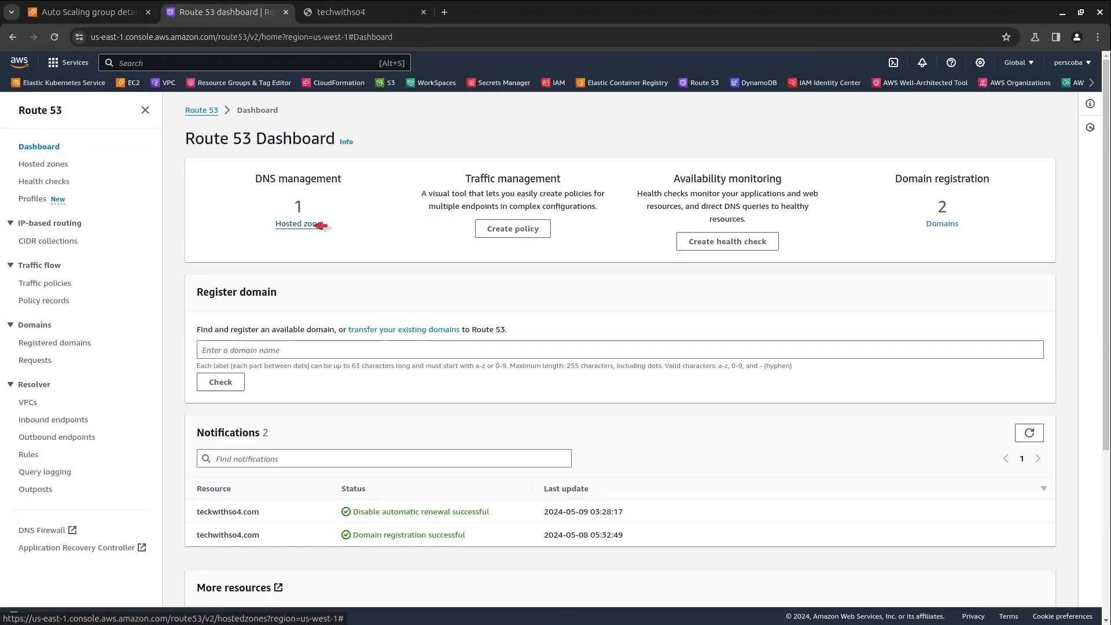
{"action": "left_click", "coordinate": [81, 343]}
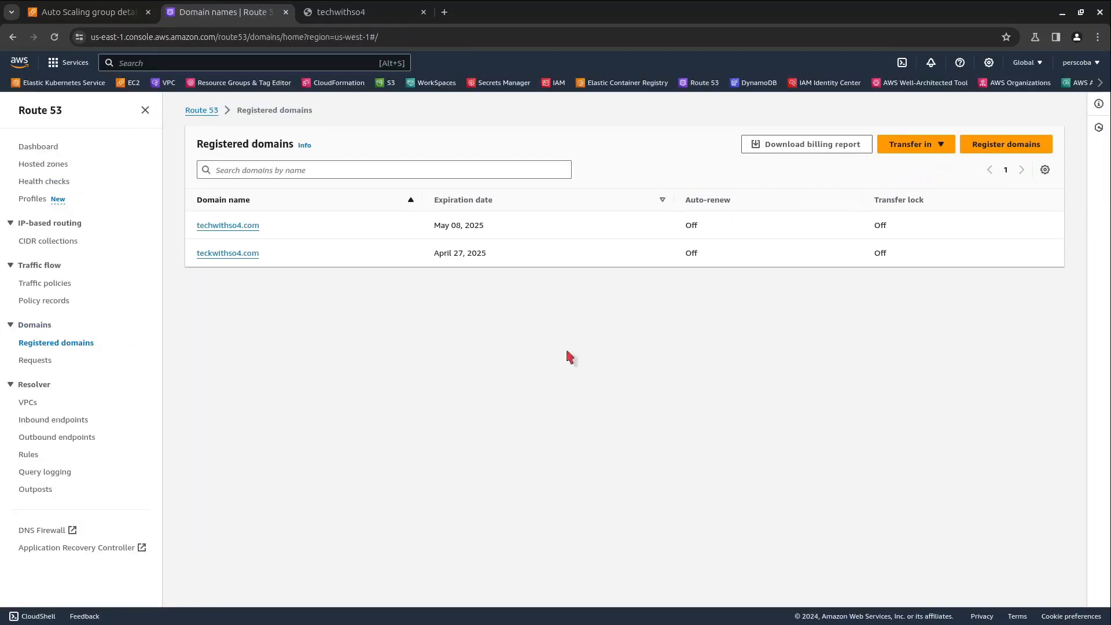
Step: Start a domain registration, check the availability of example.com, and review the suggested domains with their prices
{"action": "left_click", "coordinate": [1024, 143]}
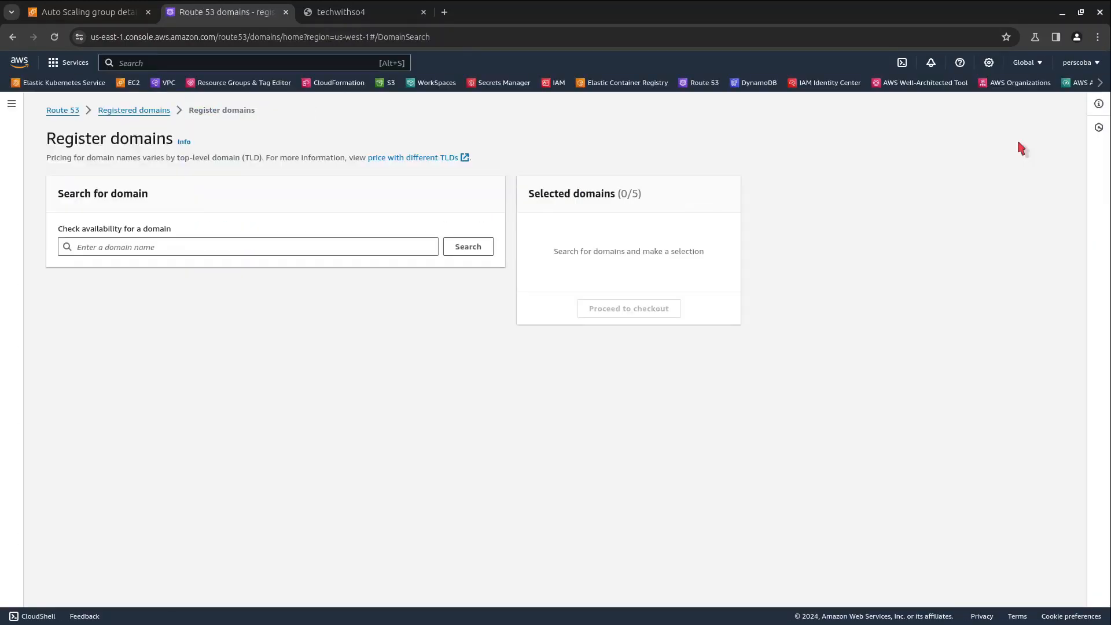
{"action": "left_click", "coordinate": [244, 247]}
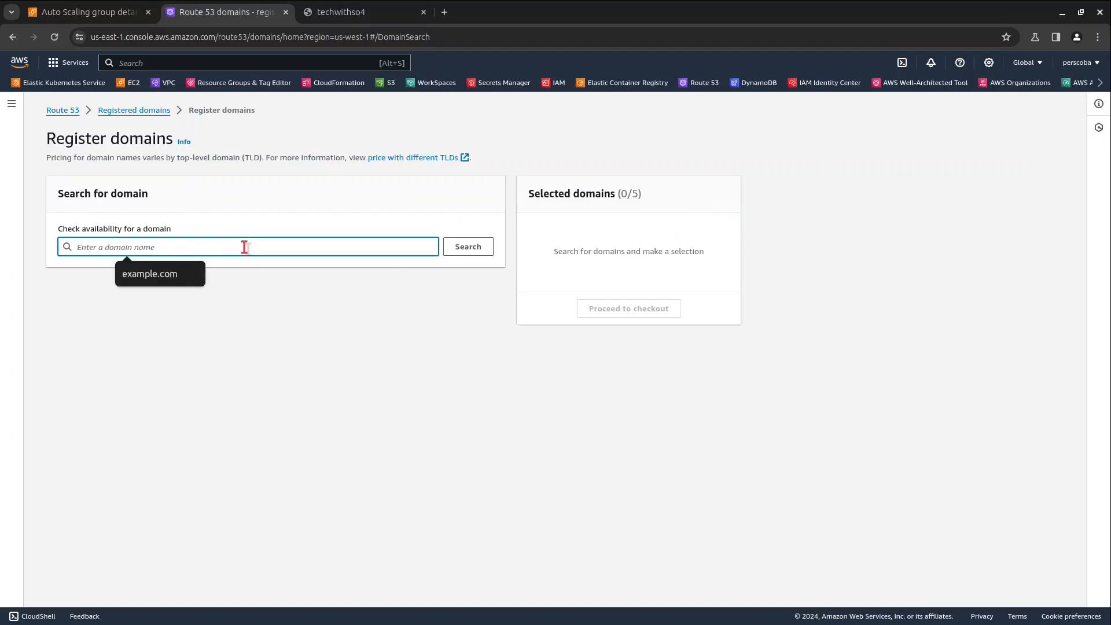
{"action": "left_click", "coordinate": [181, 274]}
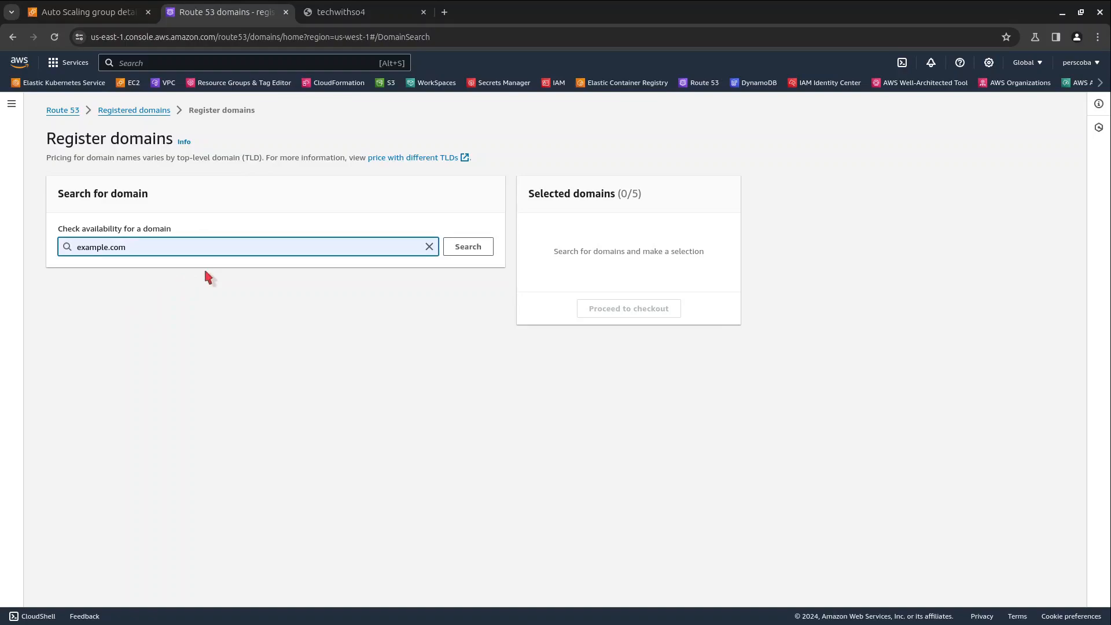
{"action": "left_click", "coordinate": [477, 247]}
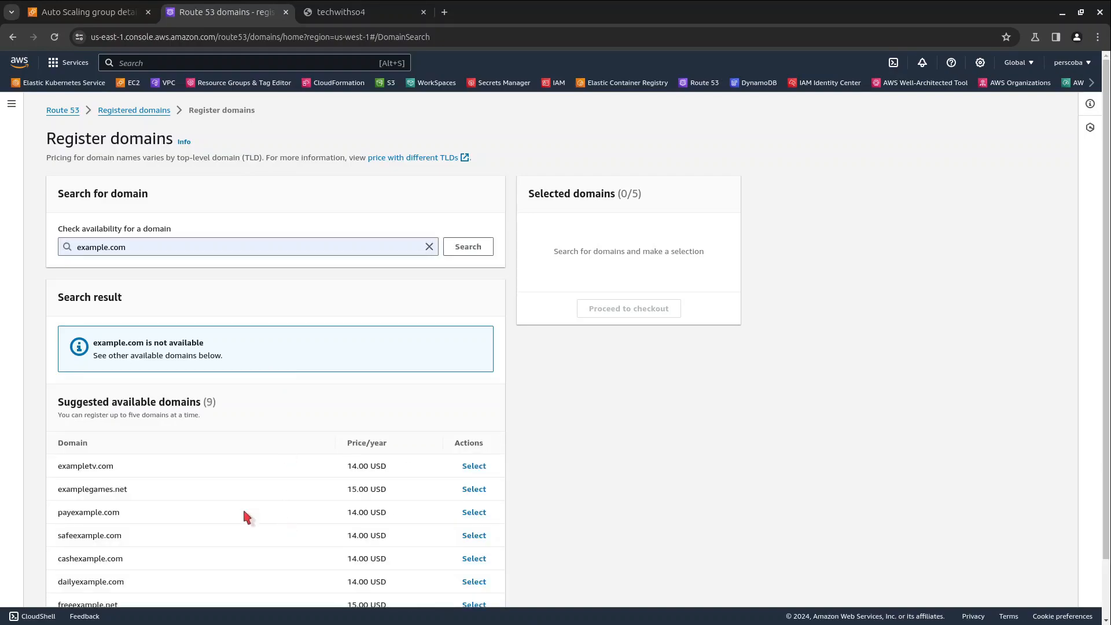
{"action": "scroll", "coordinate": [240, 509], "scroll_direction": "down", "scroll_amount": 2}
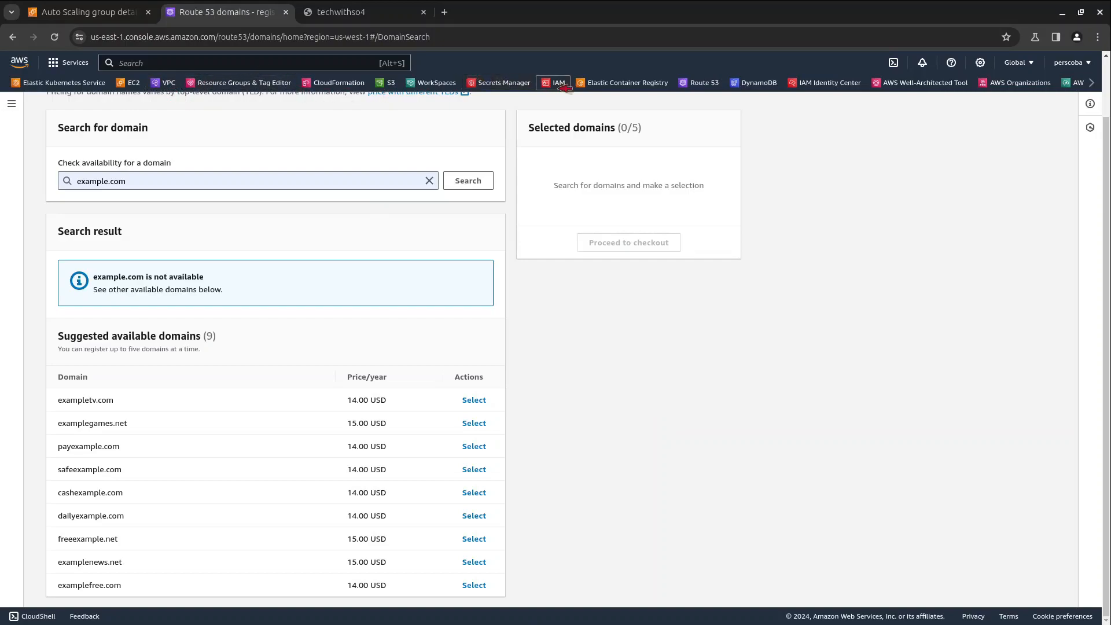
Step: Return to the Route 53 dashboard and open the hosted zones
{"action": "left_click", "coordinate": [699, 83]}
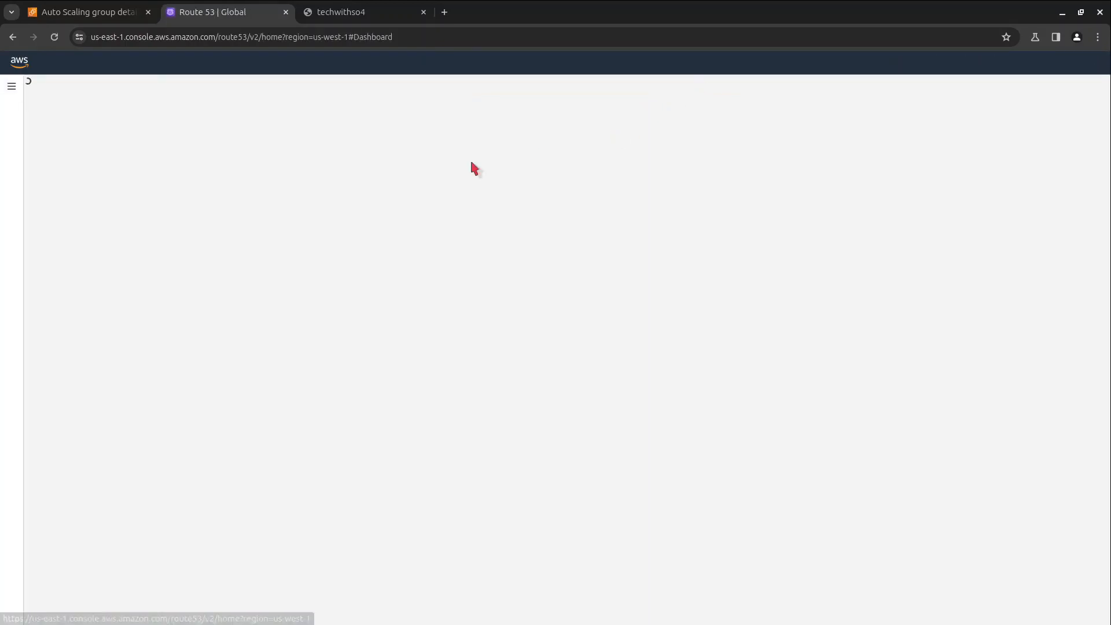
{"action": "left_click", "coordinate": [297, 224]}
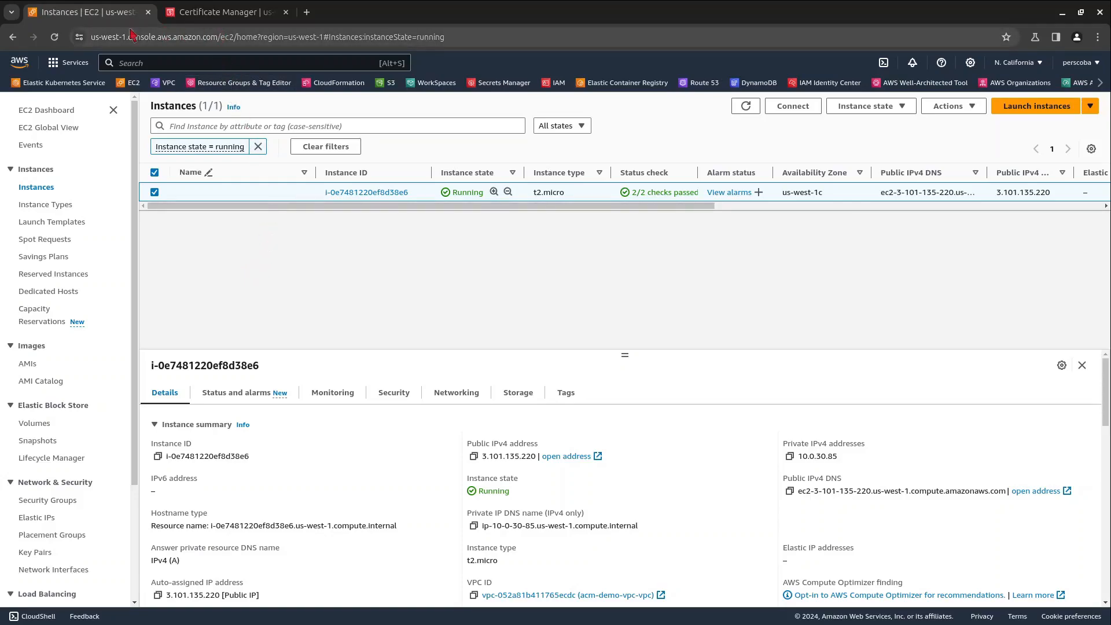
Step: Find Certificate Manager by searching for acm and start a request for a public certificate
{"action": "left_click", "coordinate": [212, 16]}
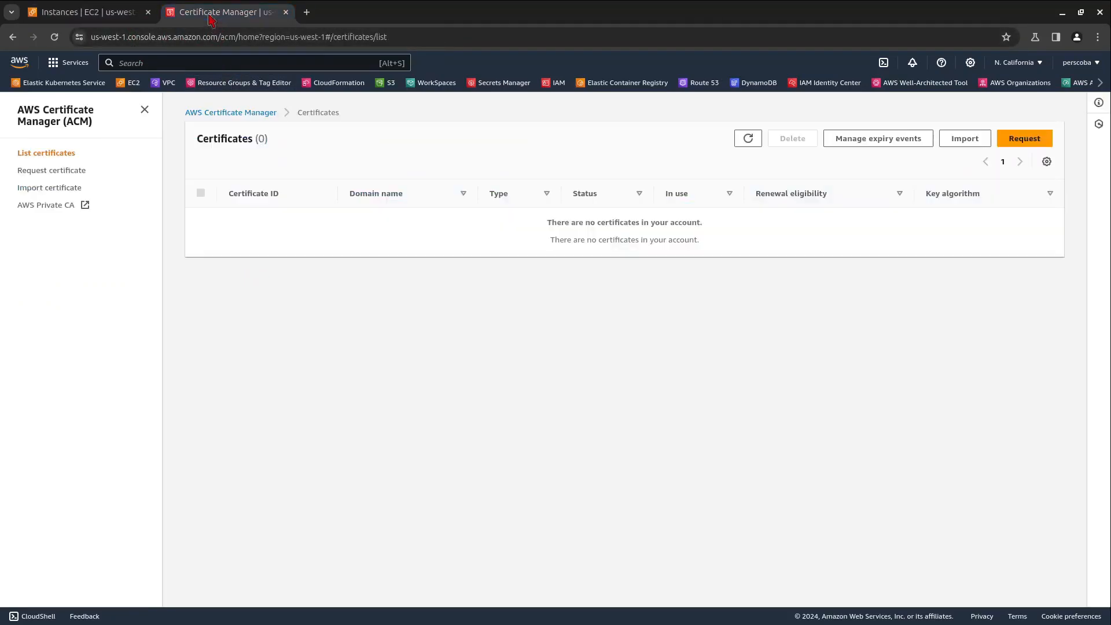
{"action": "left_click", "coordinate": [186, 61]}
{"action": "type", "text": "acm-PCA"}
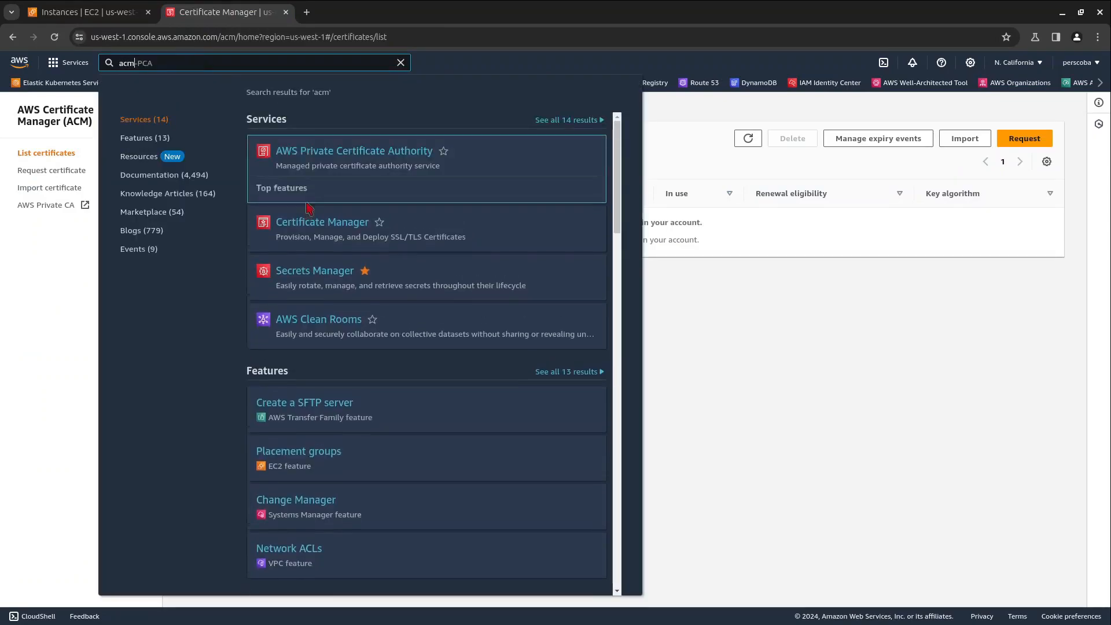
{"action": "left_click", "coordinate": [322, 201]}
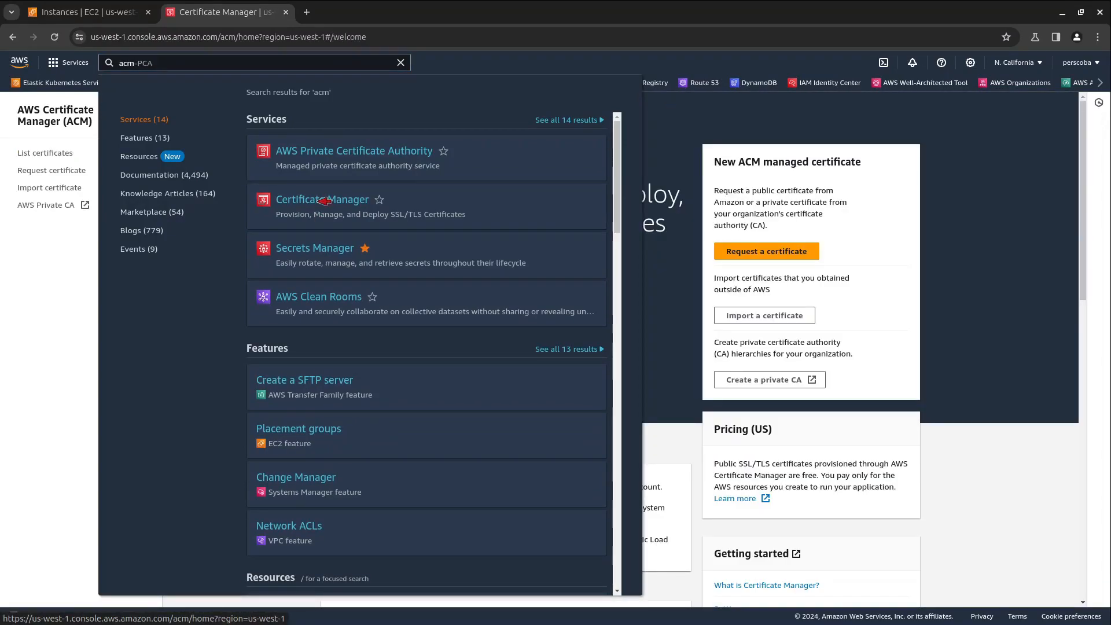
{"action": "left_click", "coordinate": [680, 117]}
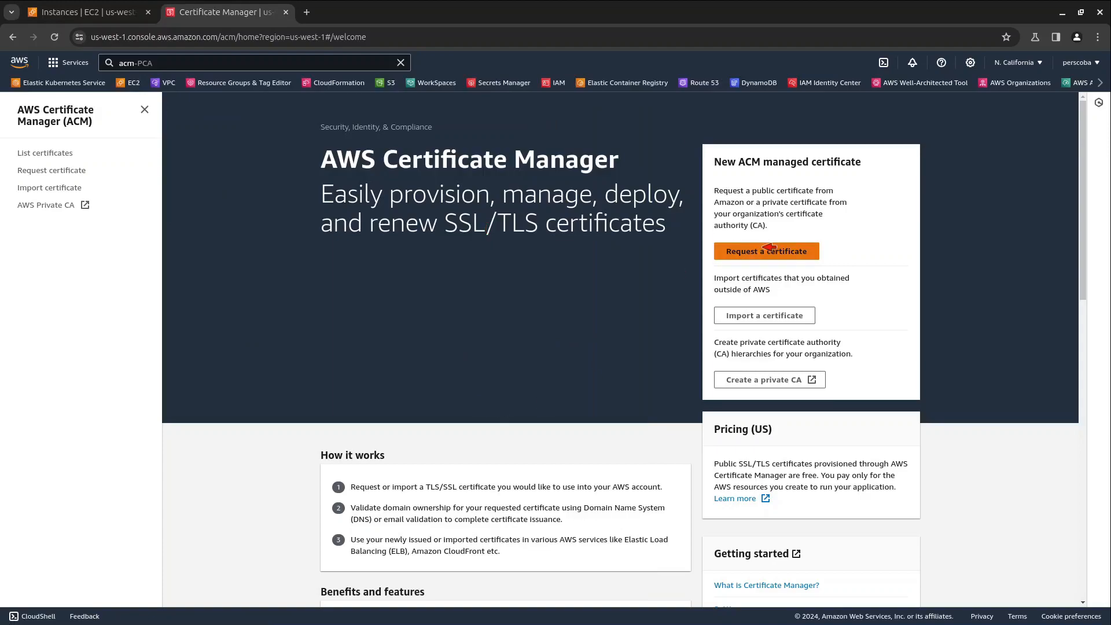
{"action": "left_click", "coordinate": [737, 254]}
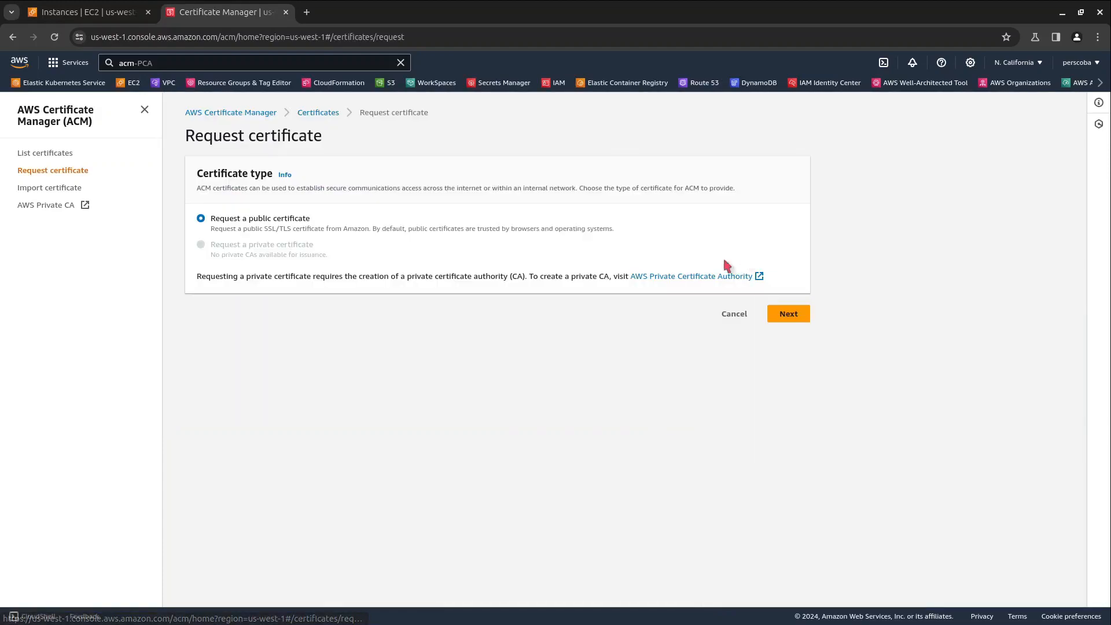
{"action": "left_click", "coordinate": [786, 313]}
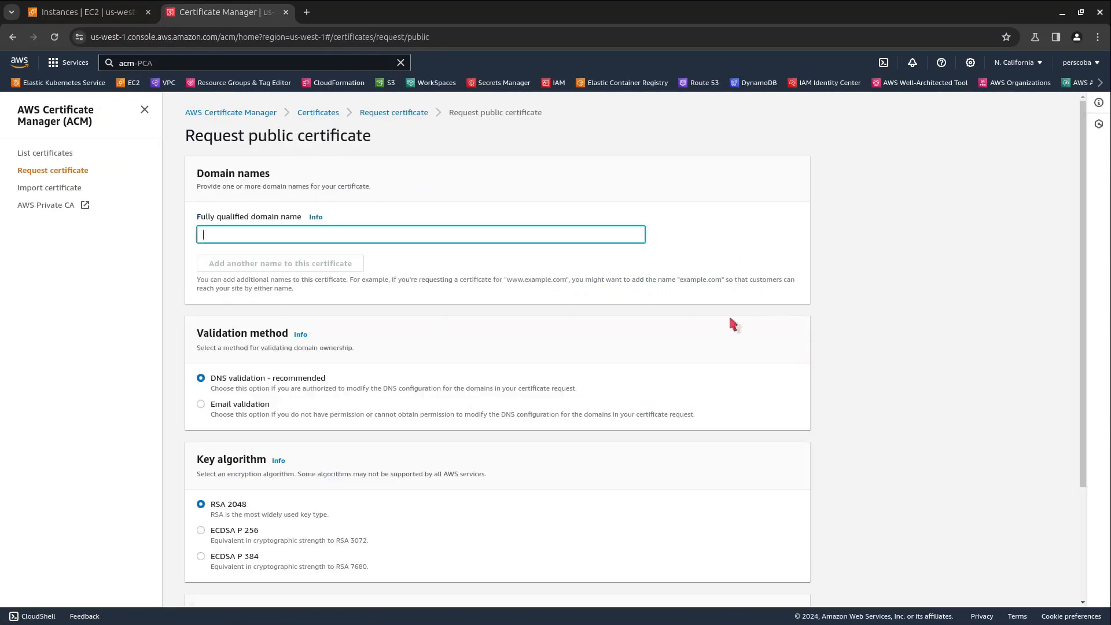
Step: Enter techwithso4.com as the certificate's fully qualified domain name
{"action": "left_click", "coordinate": [265, 238]}
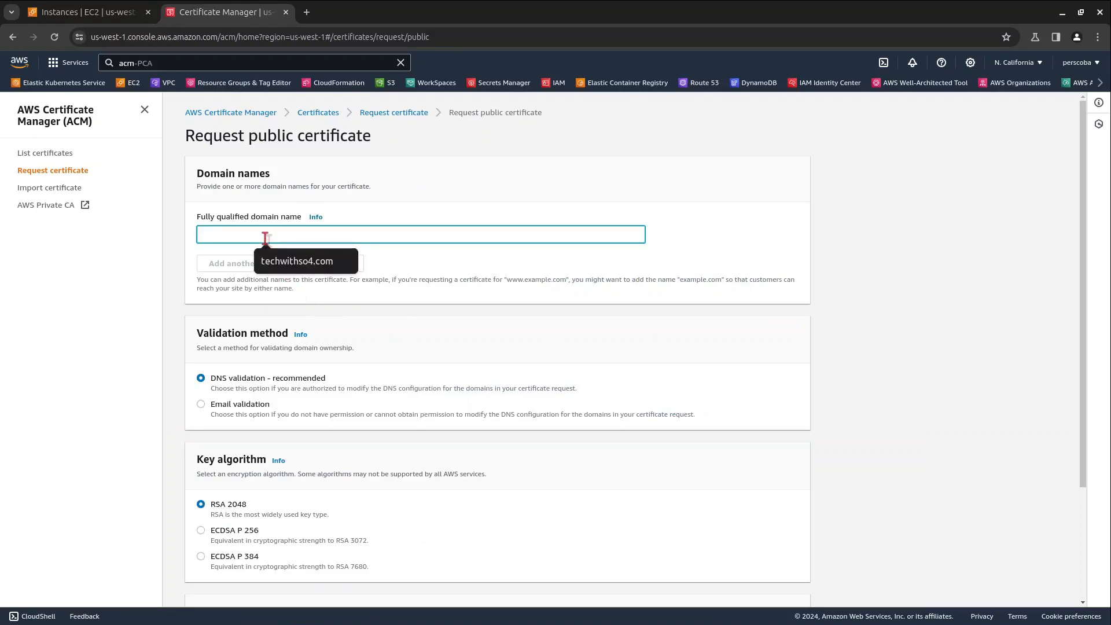
{"action": "left_click", "coordinate": [297, 265]}
{"action": "left_click_drag", "start_coordinate": [276, 234], "coordinate": [189, 239]}
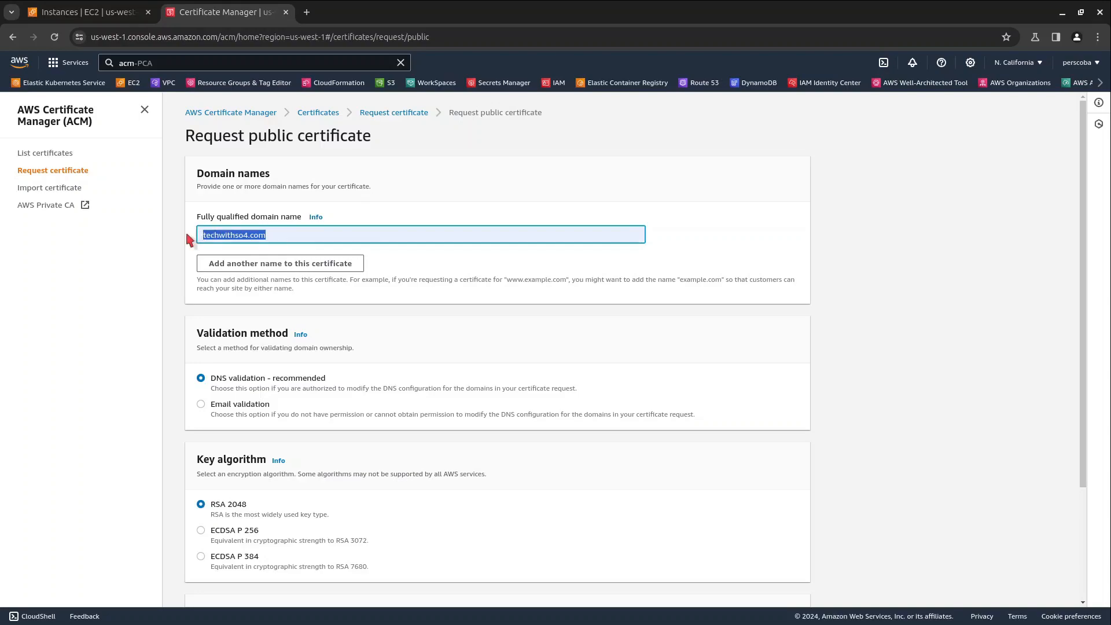
{"action": "left_click", "coordinate": [489, 269]}
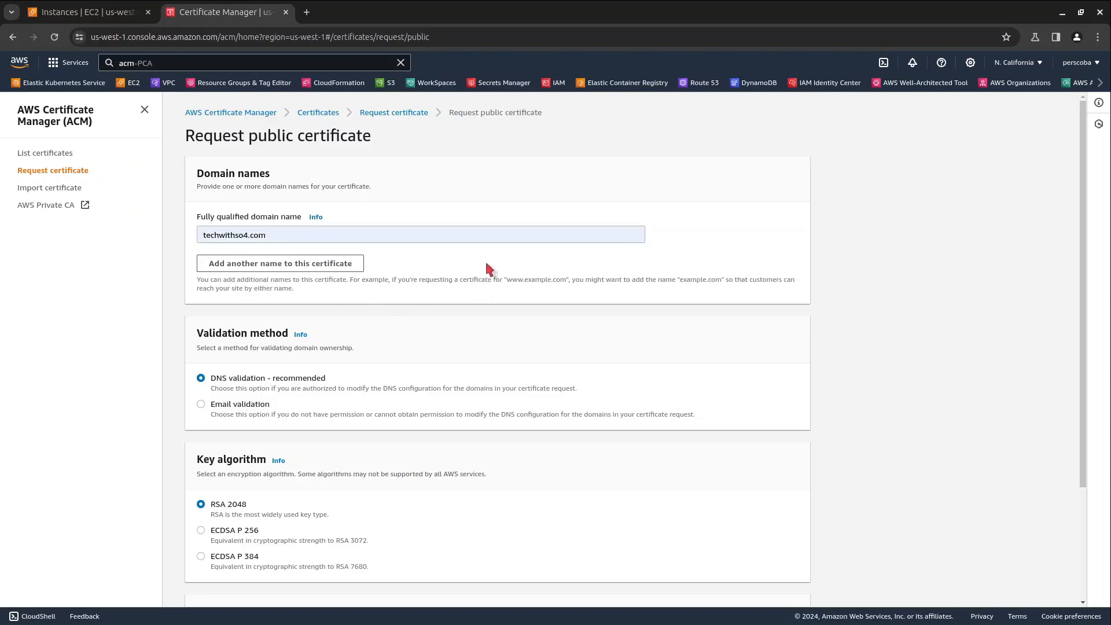
Step: Add the wildcard name *.techwithso4.com to the certificate request and review the remaining request options
{"action": "left_click", "coordinate": [338, 264]}
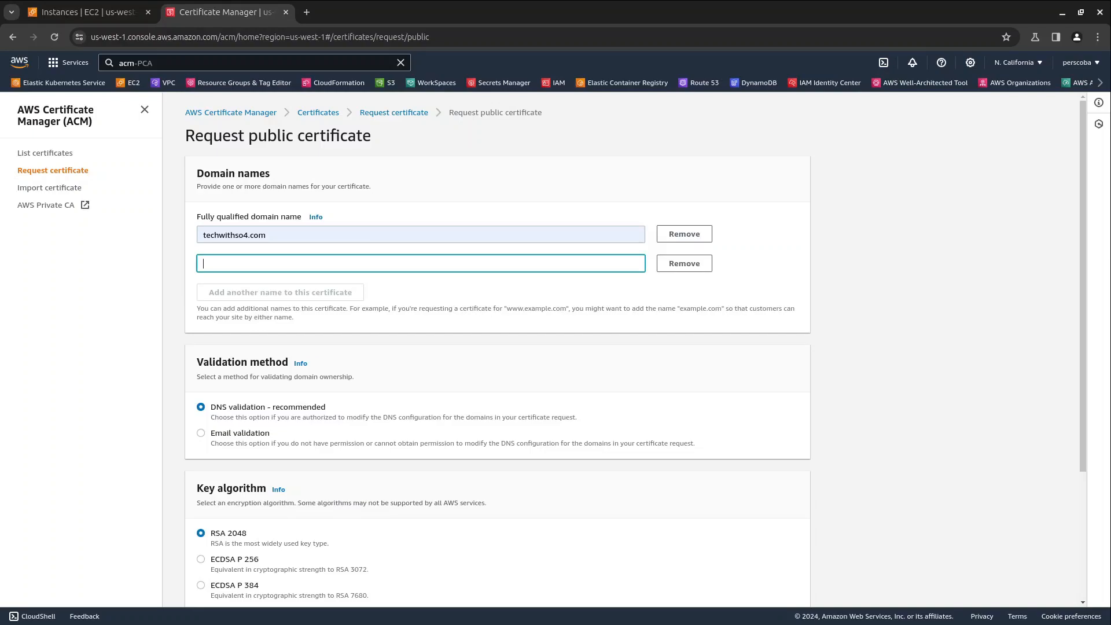
{"action": "type", "text": "*"}
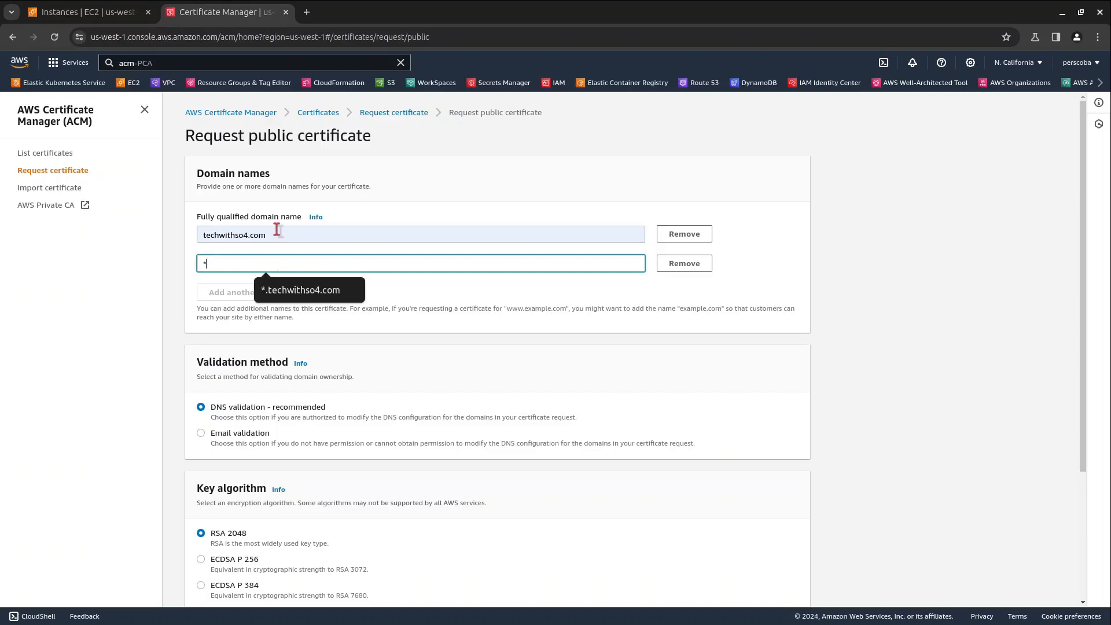
{"action": "left_click", "coordinate": [325, 286]}
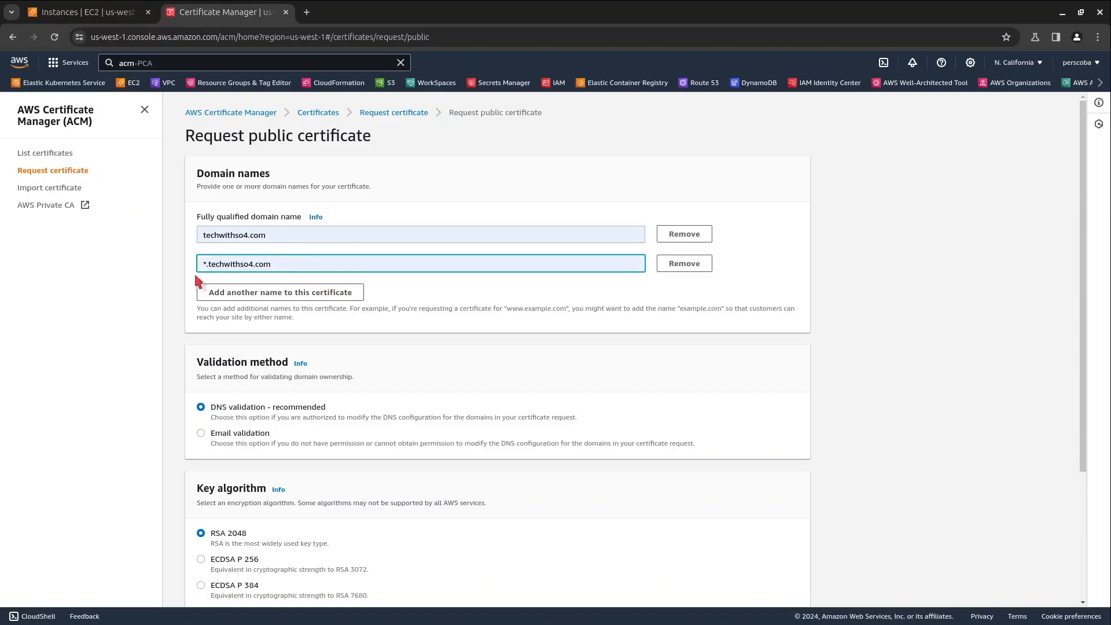
{"action": "key", "text": "Left"}
{"action": "scroll", "coordinate": [512, 332], "scroll_direction": "down", "scroll_amount": 3}
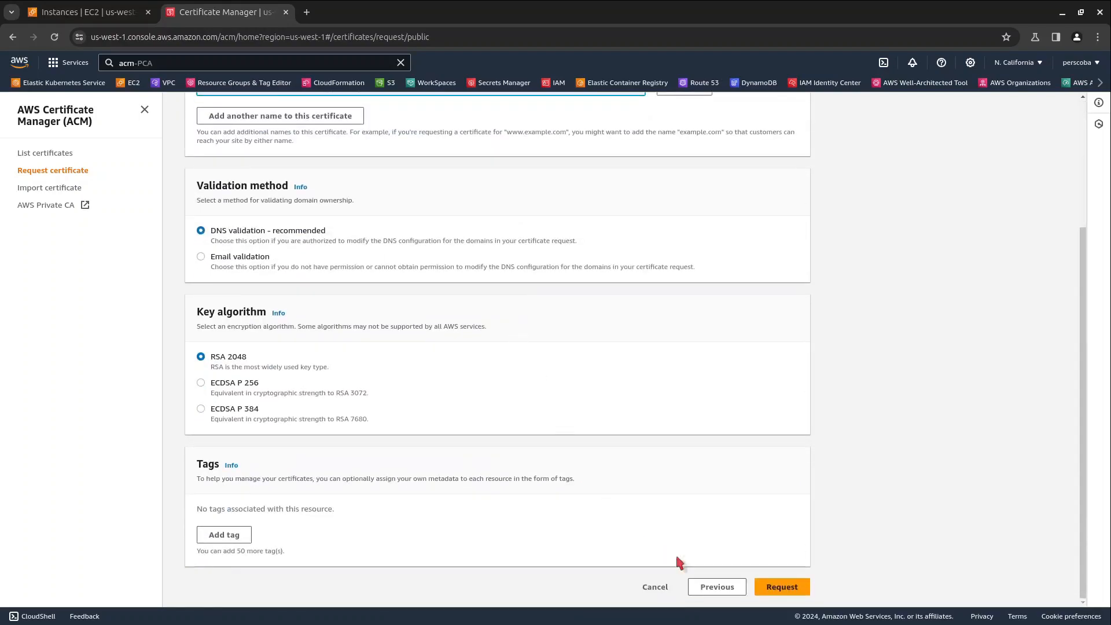
Step: Submit the certificate request with DNS validation and RSA 2048, and view the new certificate's domain validation status
{"action": "left_click", "coordinate": [781, 586]}
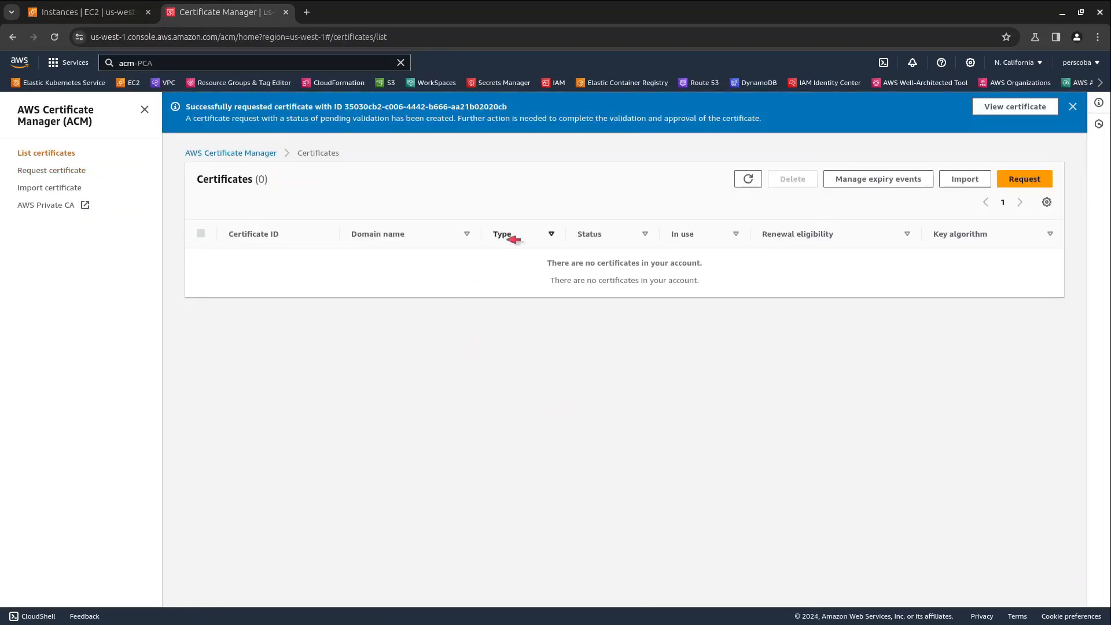
{"action": "left_click", "coordinate": [1024, 109]}
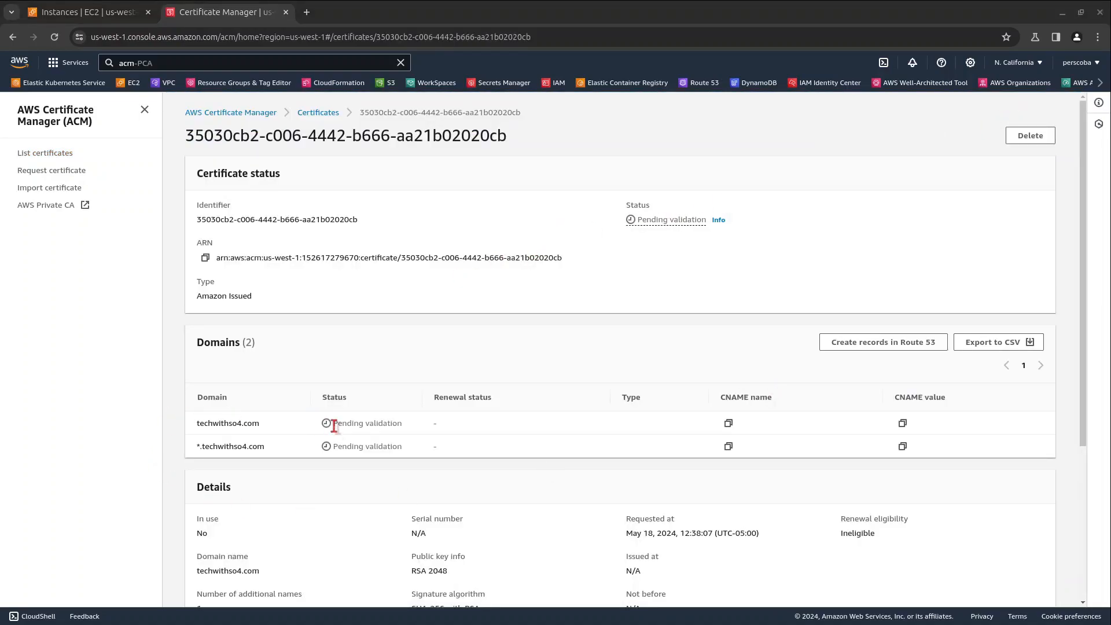
{"action": "left_click_drag", "start_coordinate": [324, 423], "coordinate": [425, 418]}
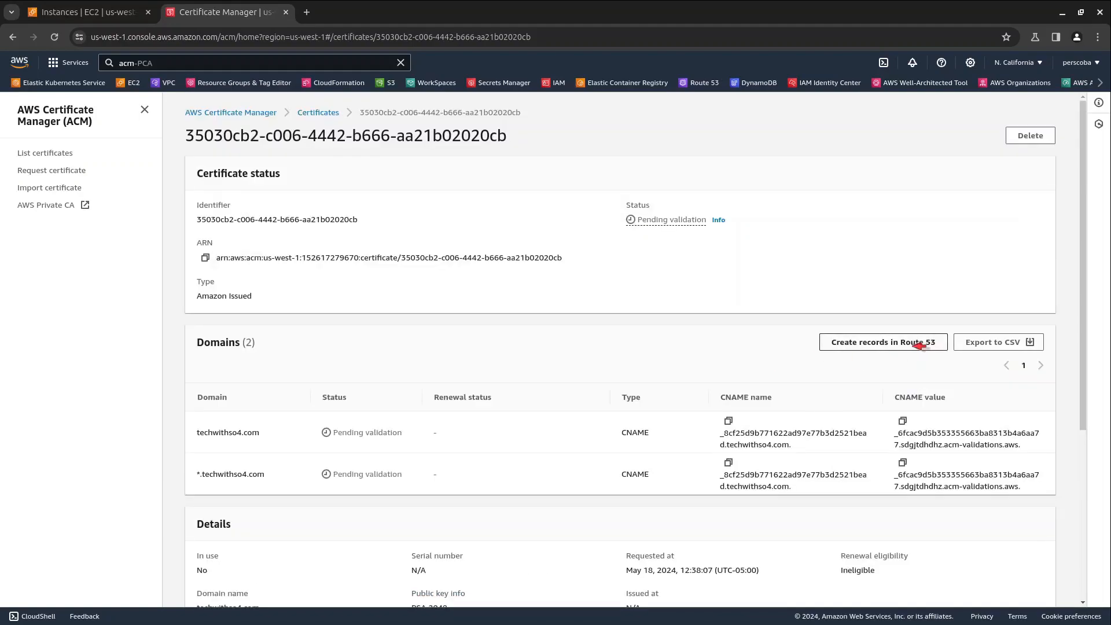
Step: Create the DNS validation records in Route 53 for techwithso4.com and *.techwithso4.com, and dismiss the notification
{"action": "left_click", "coordinate": [882, 346]}
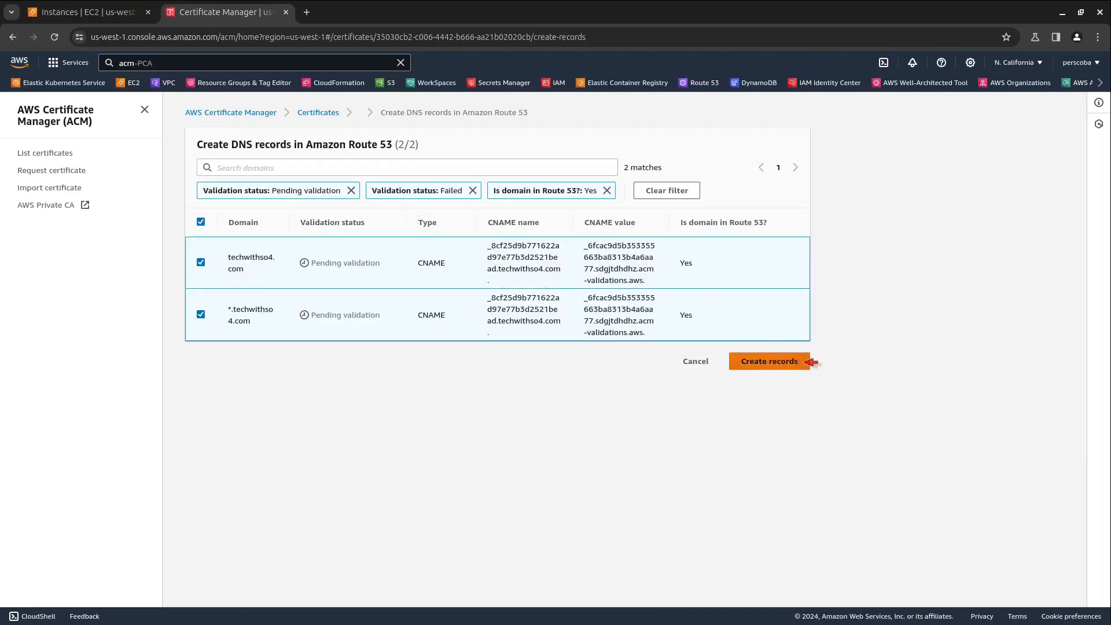
{"action": "left_click", "coordinate": [791, 360]}
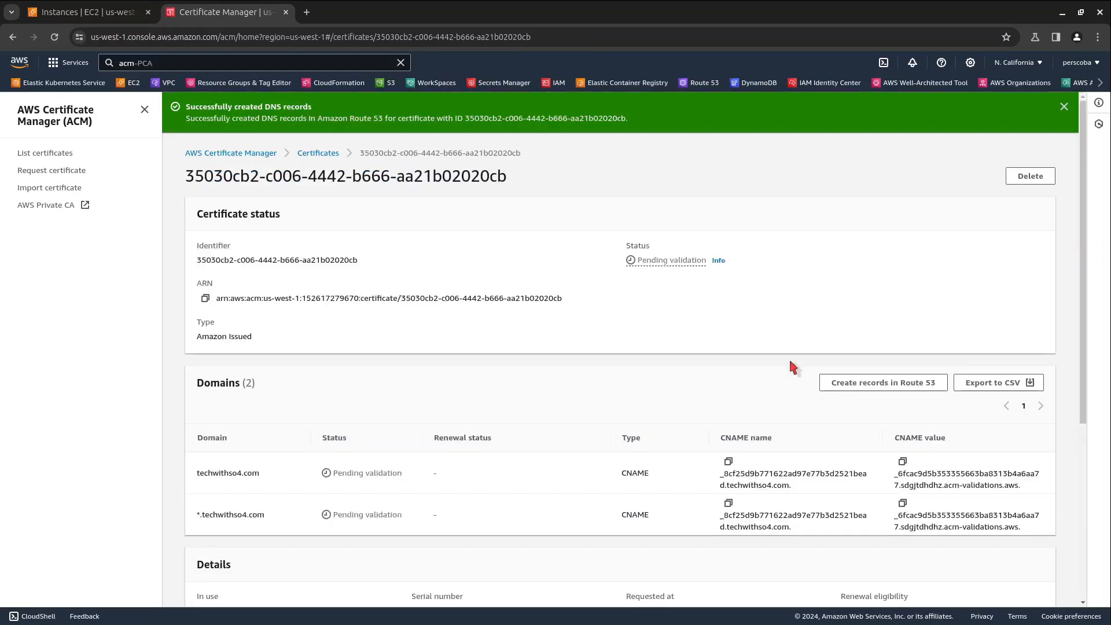
{"action": "scroll", "coordinate": [634, 380], "scroll_direction": "down", "scroll_amount": 4}
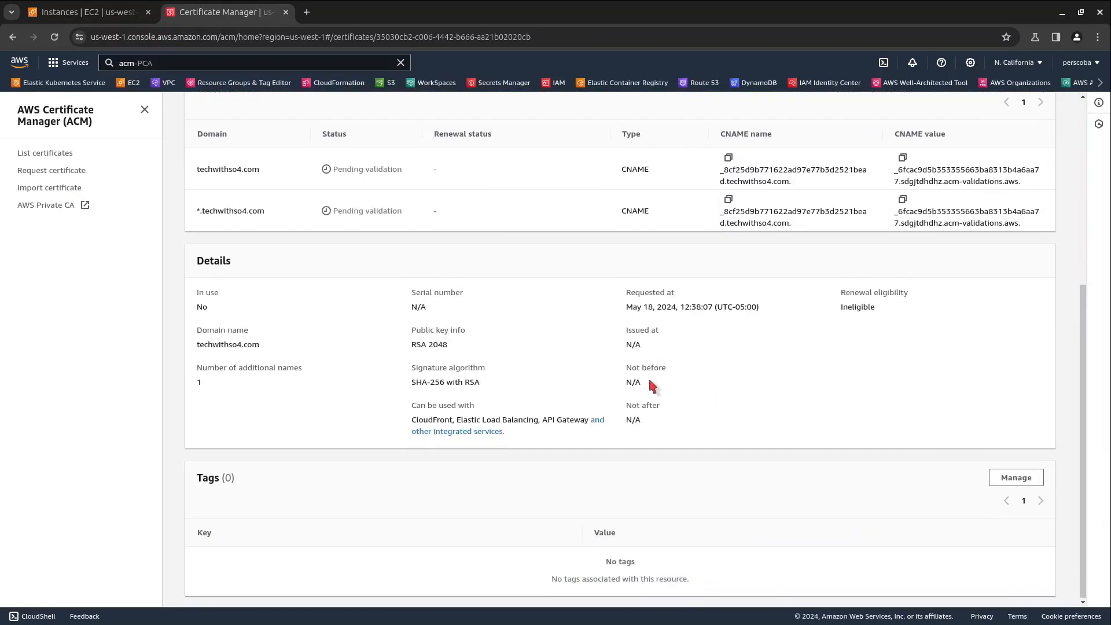
{"action": "scroll", "coordinate": [670, 364], "scroll_direction": "up", "scroll_amount": 4}
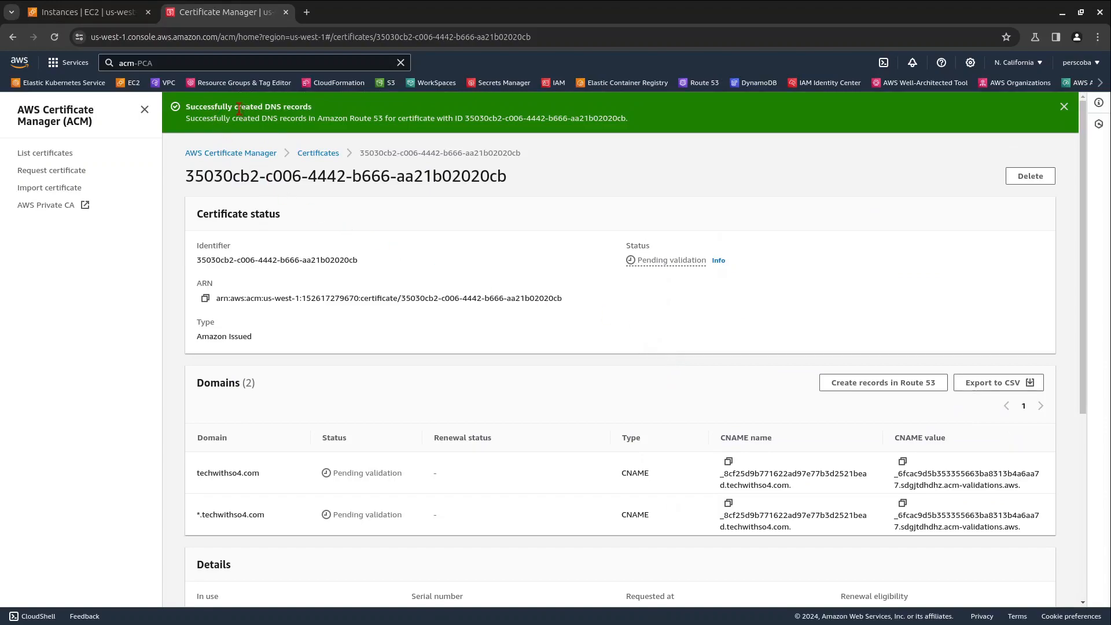
{"action": "left_click_drag", "start_coordinate": [236, 109], "coordinate": [295, 109]}
{"action": "left_click", "coordinate": [1062, 108]}
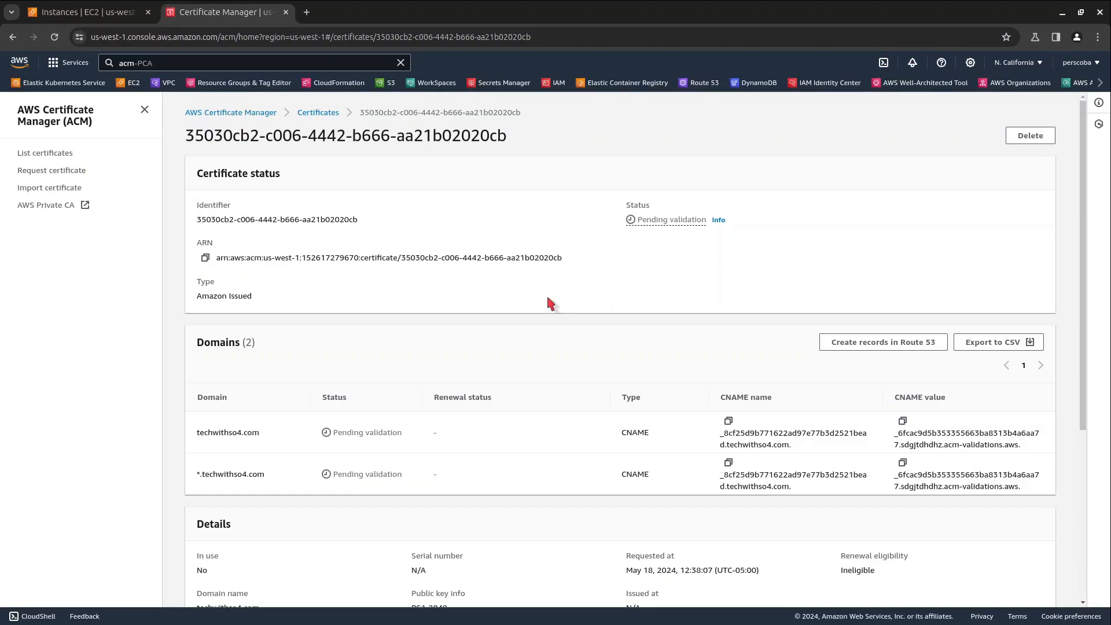
Step: Reload the certificate page and check the techwithso4.com certificate's status in the certificate list
{"action": "scroll", "coordinate": [571, 376], "scroll_direction": "down", "scroll_amount": 1}
{"action": "scroll", "coordinate": [571, 376], "scroll_direction": "up", "scroll_amount": 1}
{"action": "left_click", "coordinate": [54, 36]}
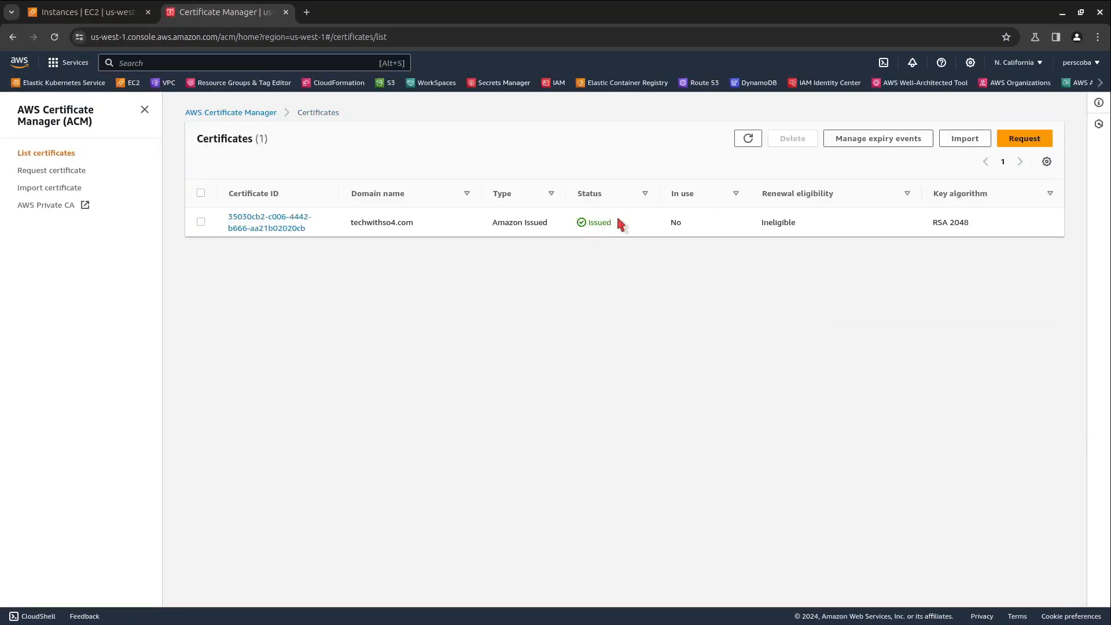
{"action": "left_click_drag", "start_coordinate": [618, 220], "coordinate": [582, 223]}
Step: Duplicate the Certificate Manager browser tab and find and open Route 53 in the copy
{"action": "right_click", "coordinate": [224, 13]}
{"action": "left_click", "coordinate": [256, 123]}
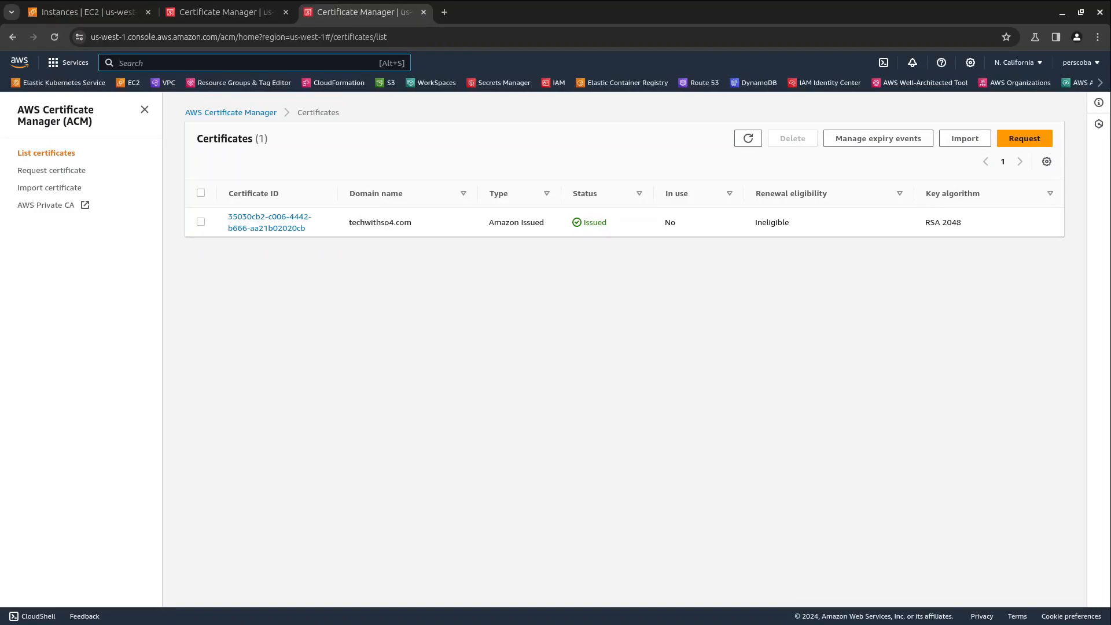
{"action": "type", "text": "rotu"}
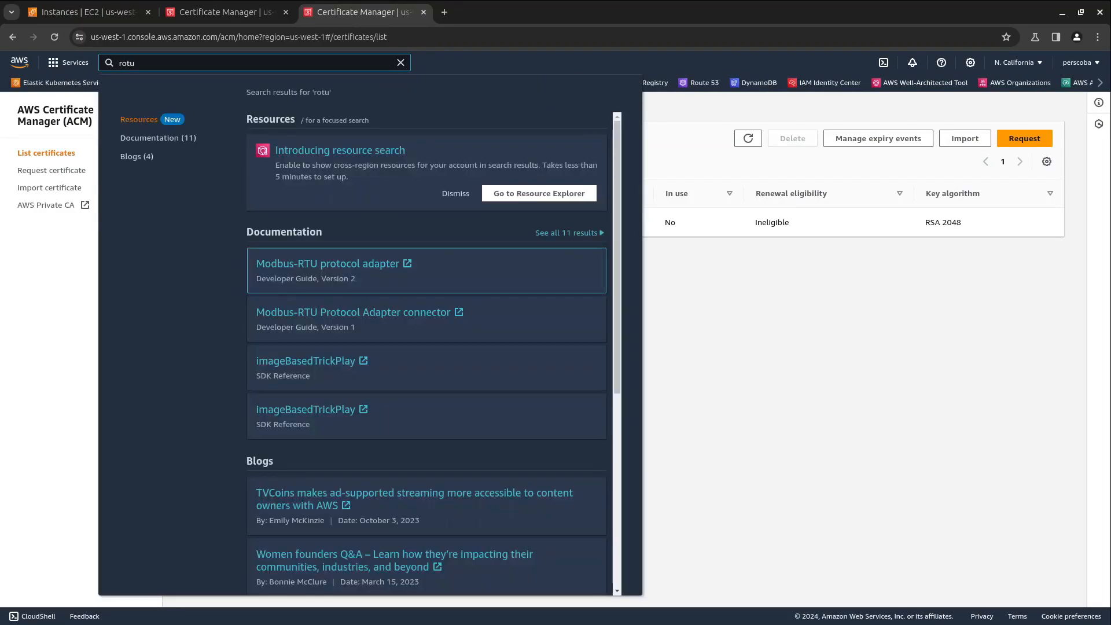
{"action": "key", "text": "BackSpace"}
{"action": "key", "text": "BackSpace"}
{"action": "type", "text": "t"}
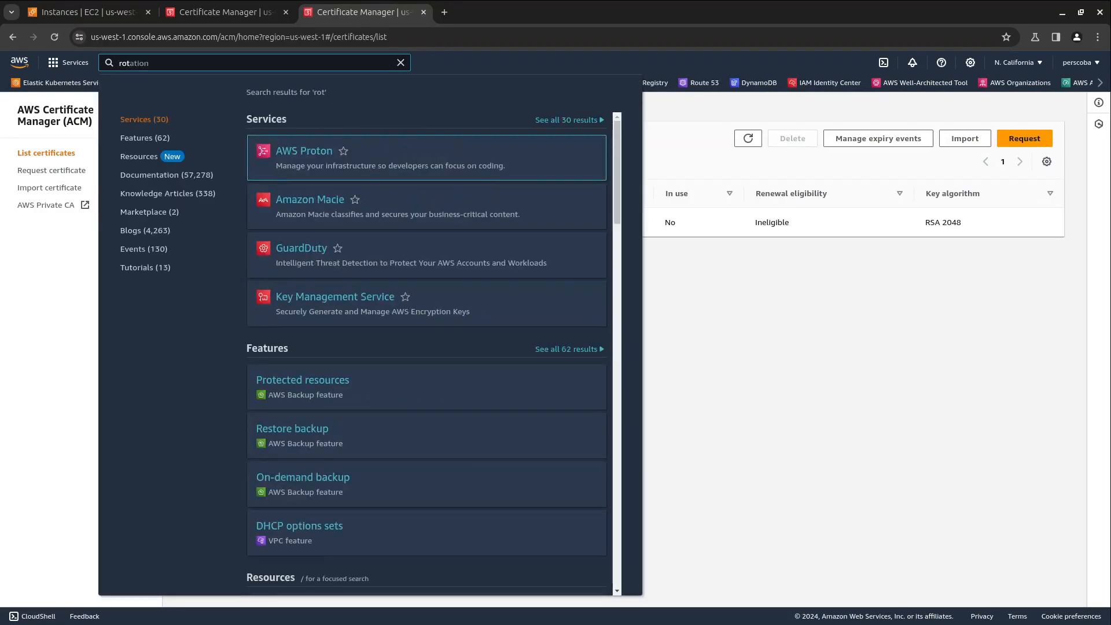
{"action": "key", "text": "BackSpace"}
{"action": "type", "text": "u"}
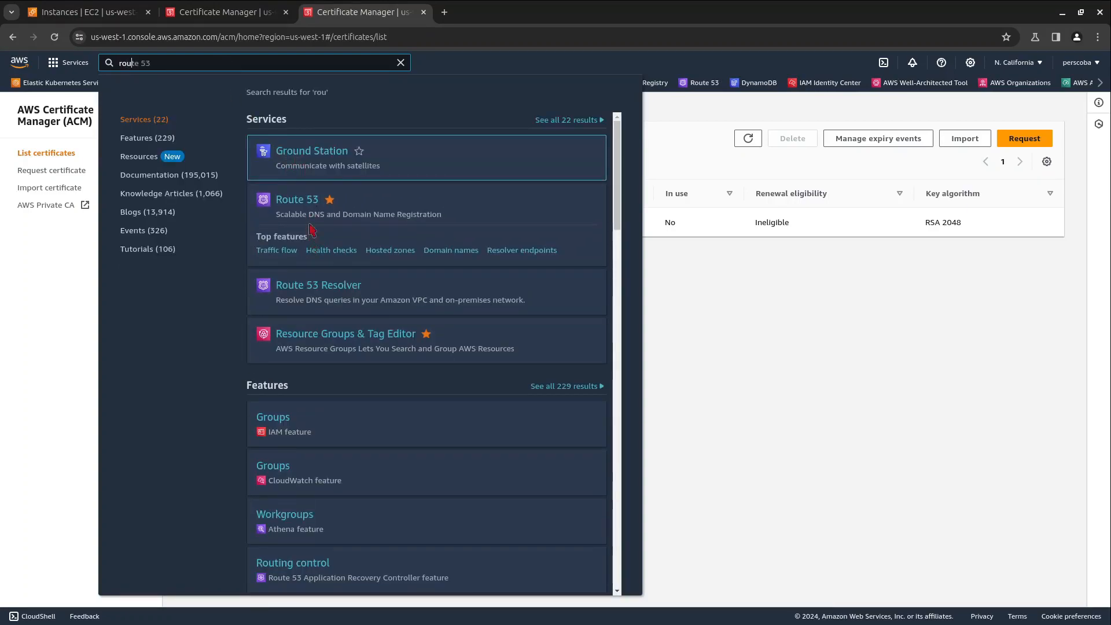
{"action": "left_click", "coordinate": [311, 205]}
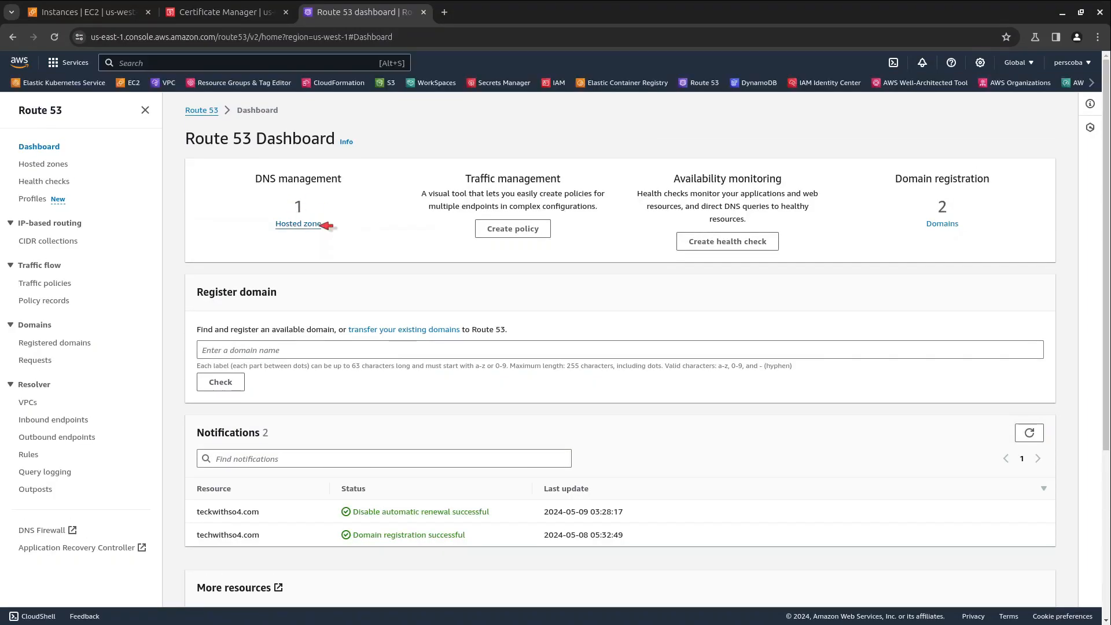
Step: Open the techwithso4.com hosted zone and check its CNAME validation record
{"action": "left_click", "coordinate": [318, 225]}
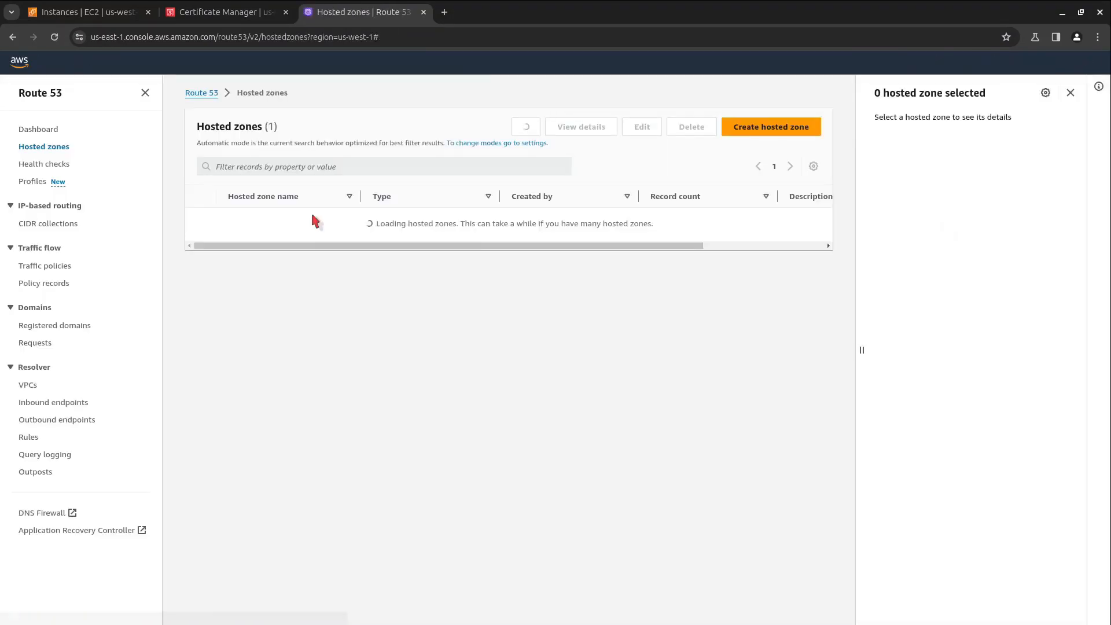
{"action": "left_click", "coordinate": [243, 238]}
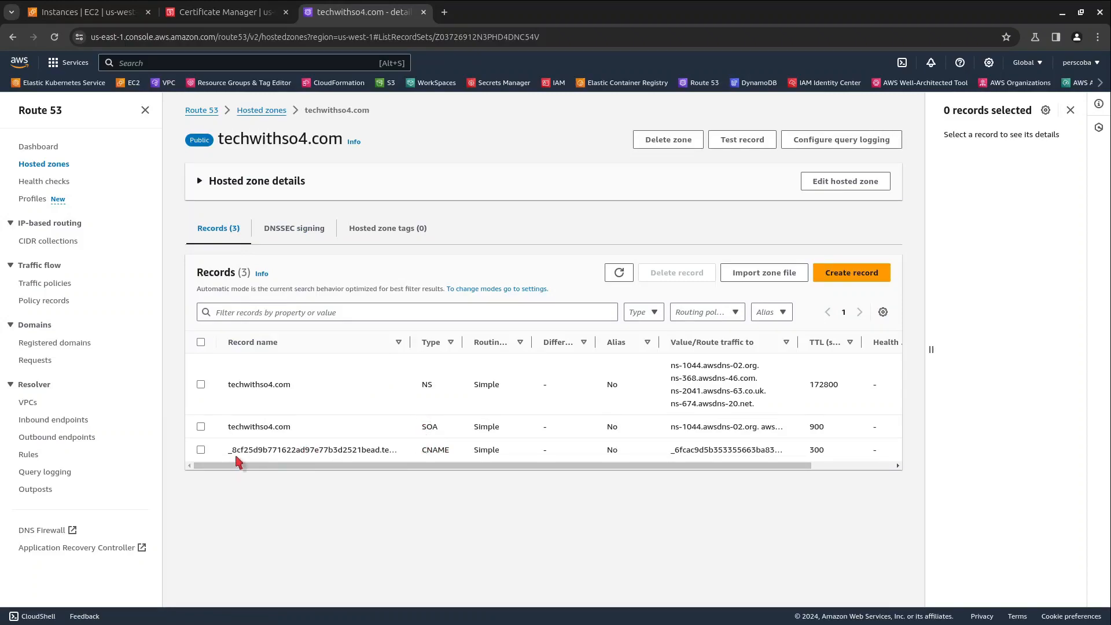
{"action": "left_click_drag", "start_coordinate": [237, 451], "coordinate": [461, 451]}
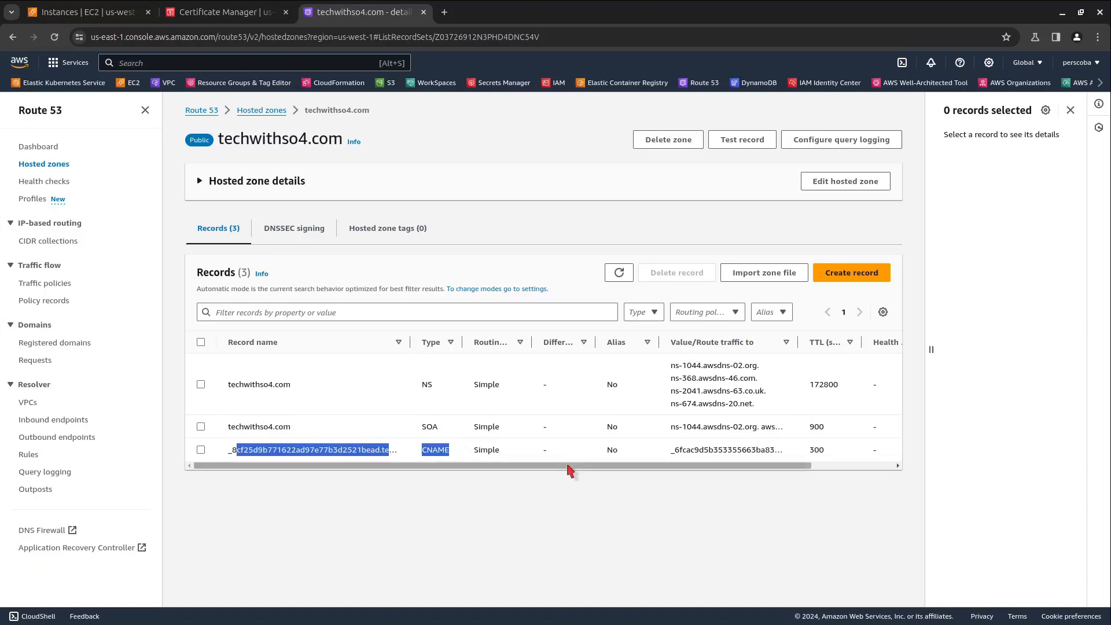
{"action": "left_click_drag", "start_coordinate": [600, 466], "coordinate": [448, 480]}
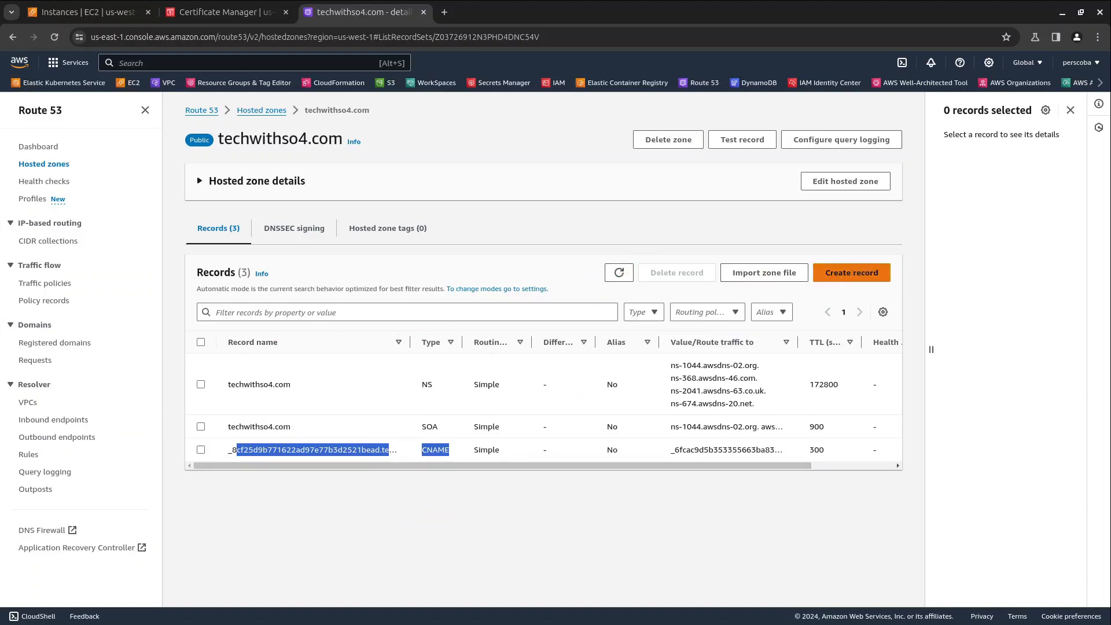
Step: Start an A record named app in the techwithso4.com zone as an alias to Application and Classic Load Balancer
{"action": "left_click", "coordinate": [851, 274]}
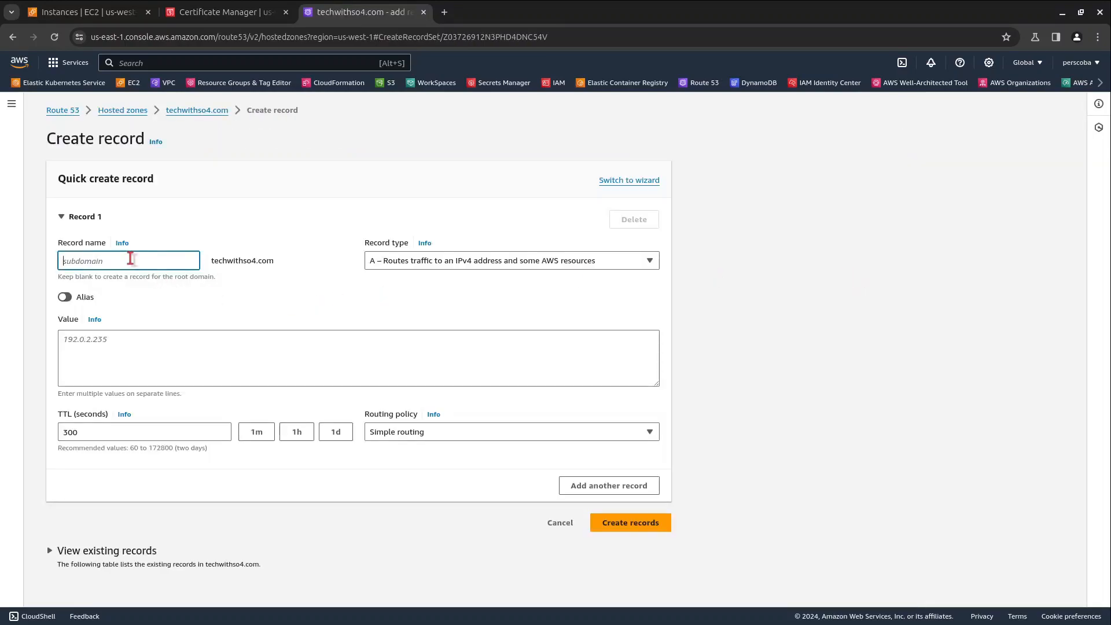
{"action": "type", "text": "app"}
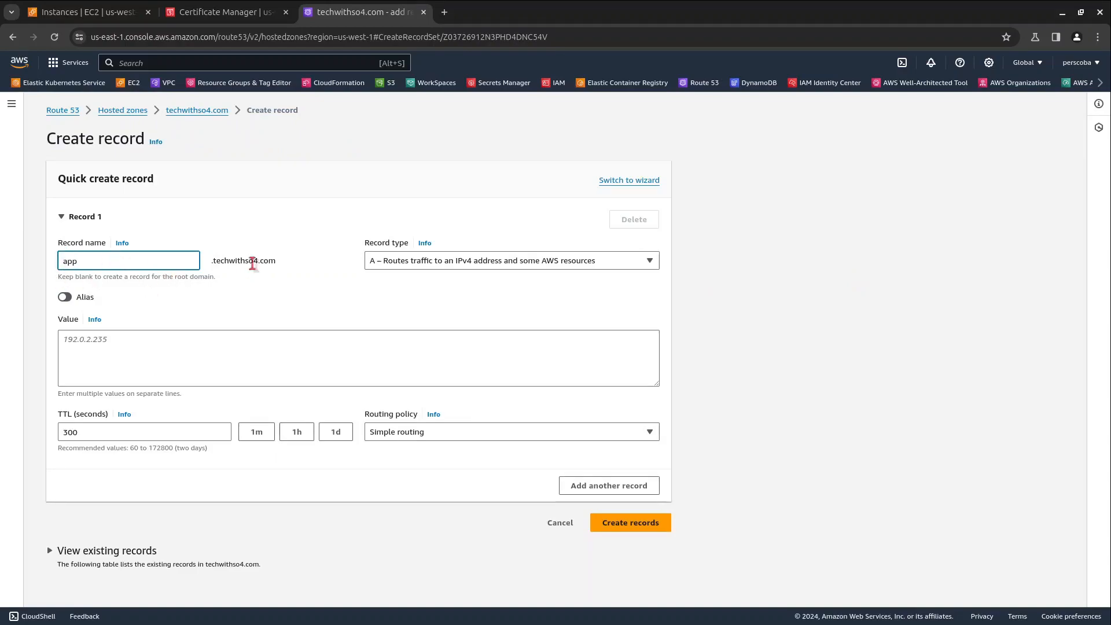
{"action": "left_click", "coordinate": [64, 297]}
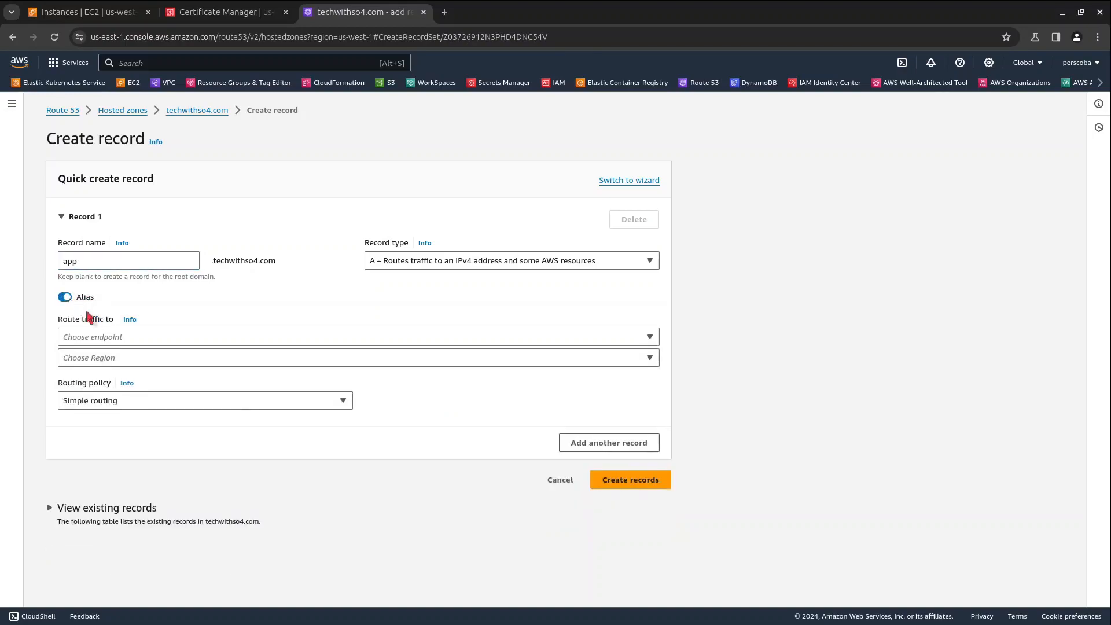
{"action": "left_click", "coordinate": [121, 339]}
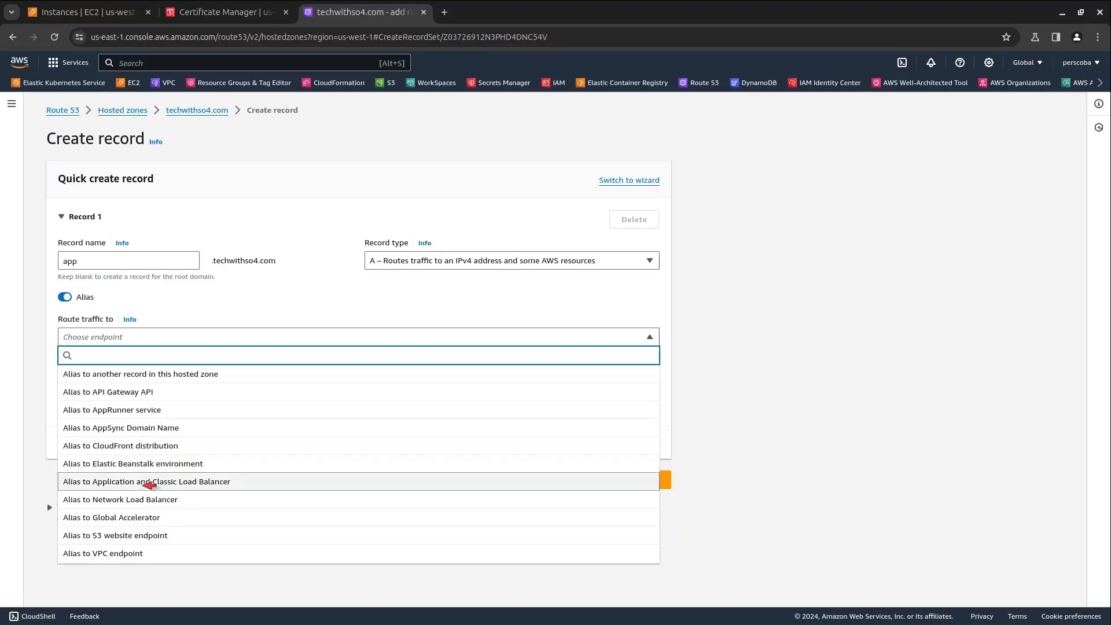
{"action": "left_click", "coordinate": [148, 482]}
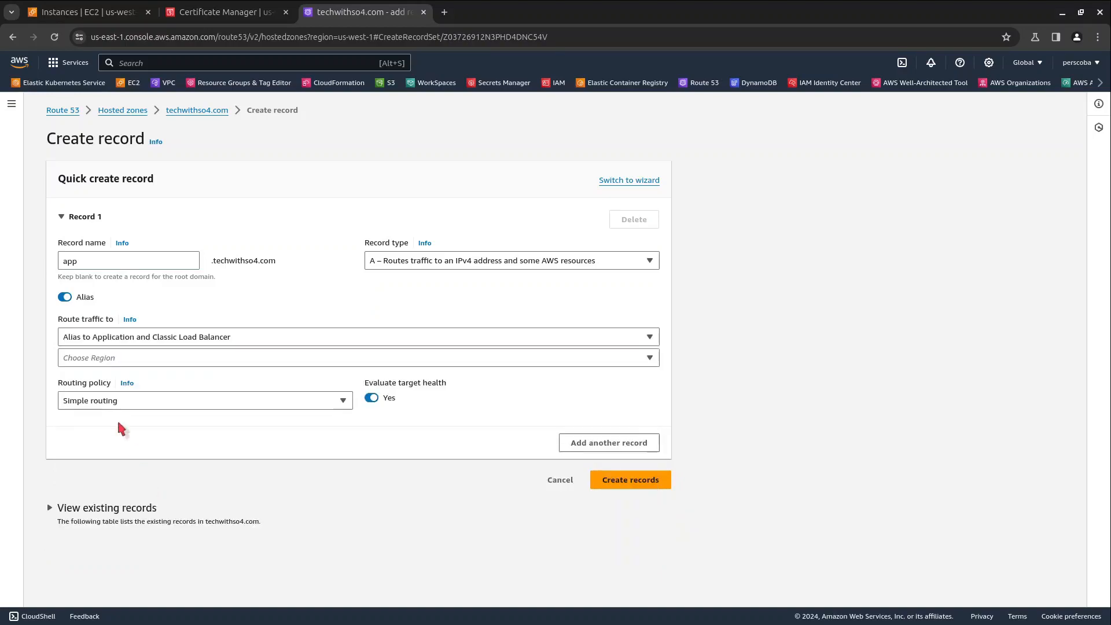
Step: Point the alias to the demo-asg-lb load balancer in US West (N. California) and create the record
{"action": "left_click", "coordinate": [99, 359]}
{"action": "scroll", "coordinate": [110, 283], "scroll_direction": "down", "scroll_amount": 10}
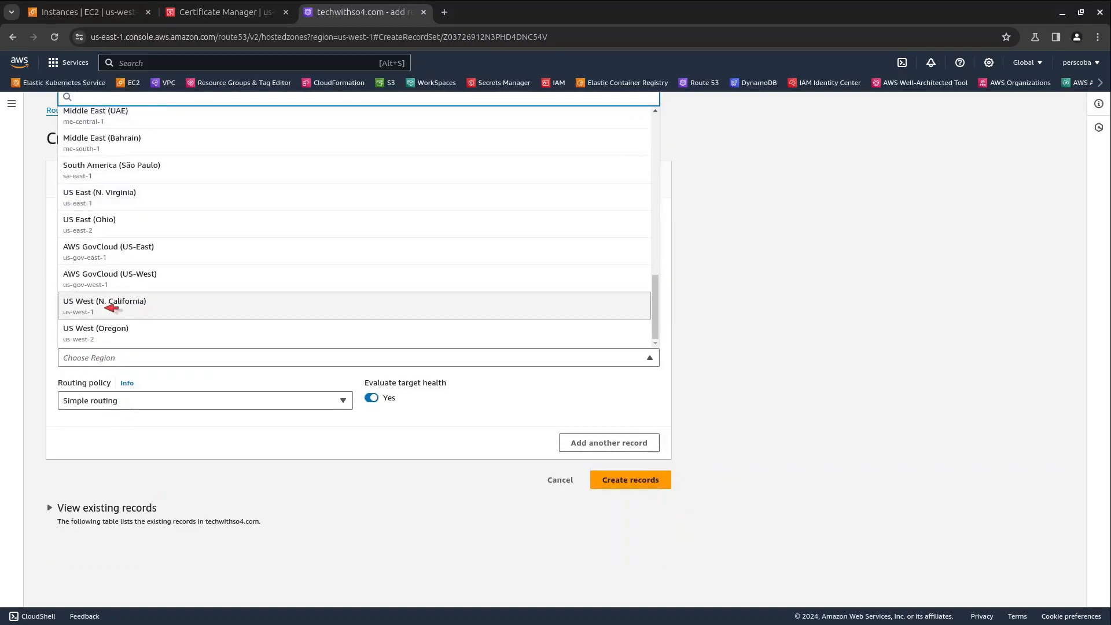
{"action": "left_click", "coordinate": [123, 307]}
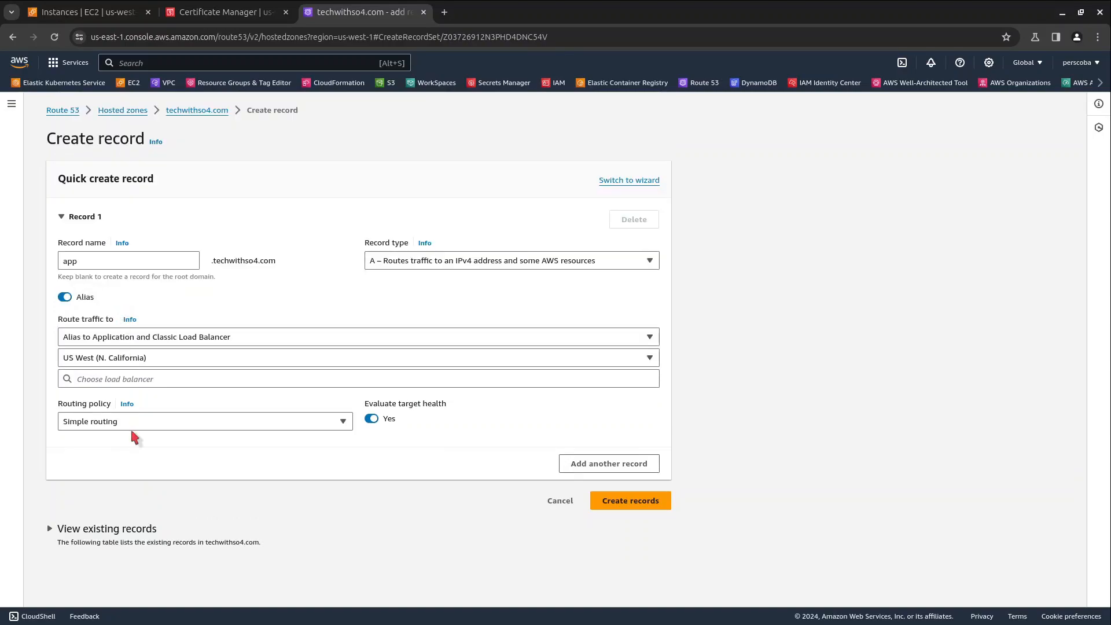
{"action": "left_click", "coordinate": [143, 379]}
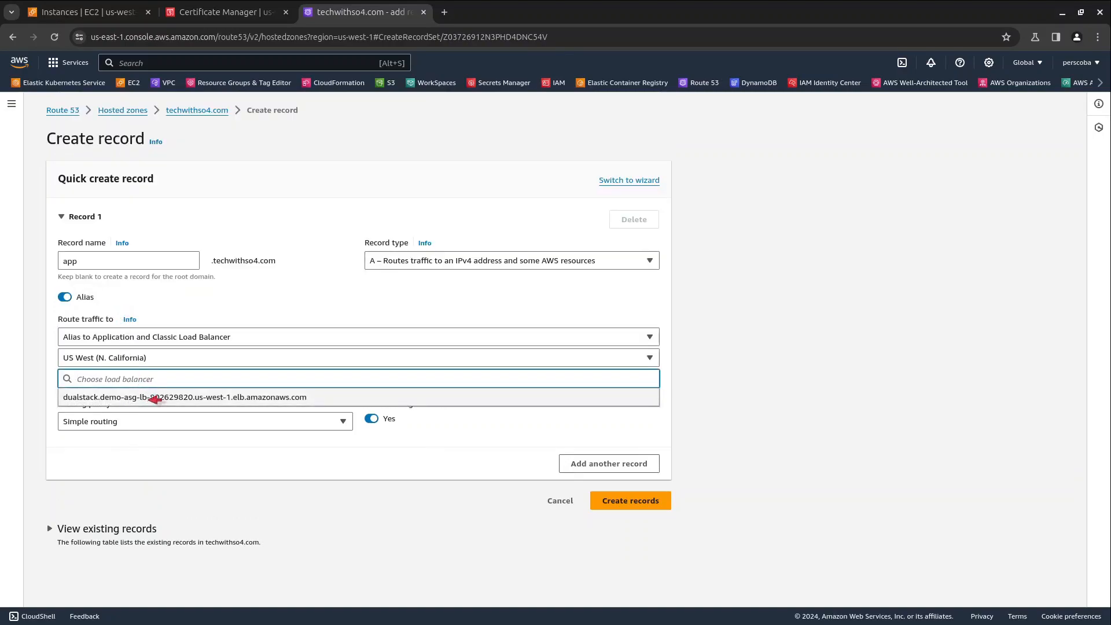
{"action": "left_click", "coordinate": [154, 397]}
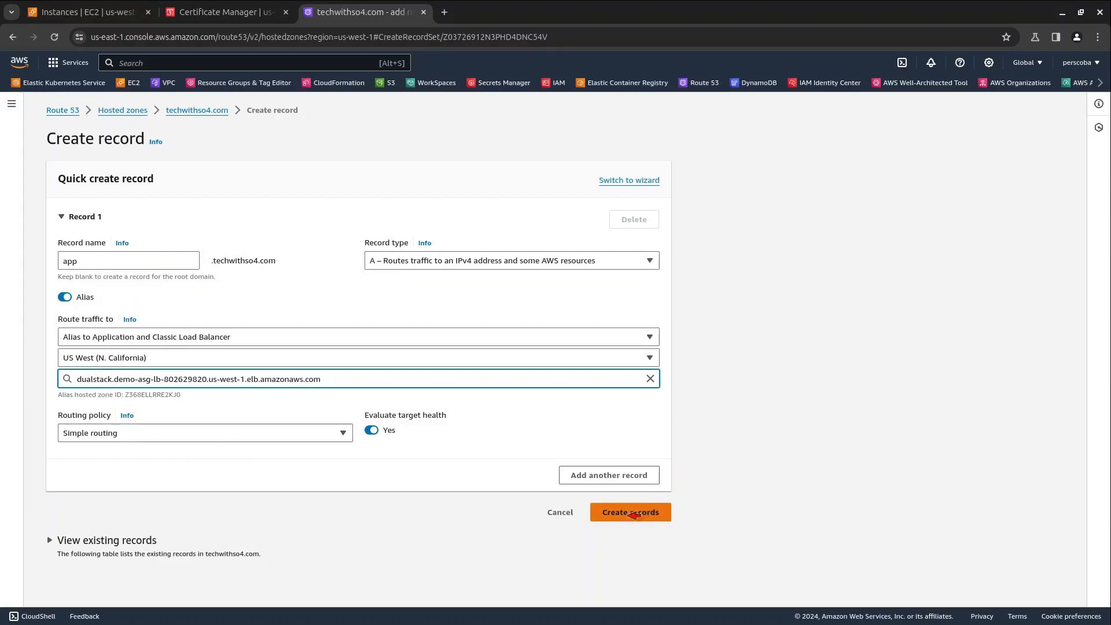
{"action": "left_click", "coordinate": [632, 516]}
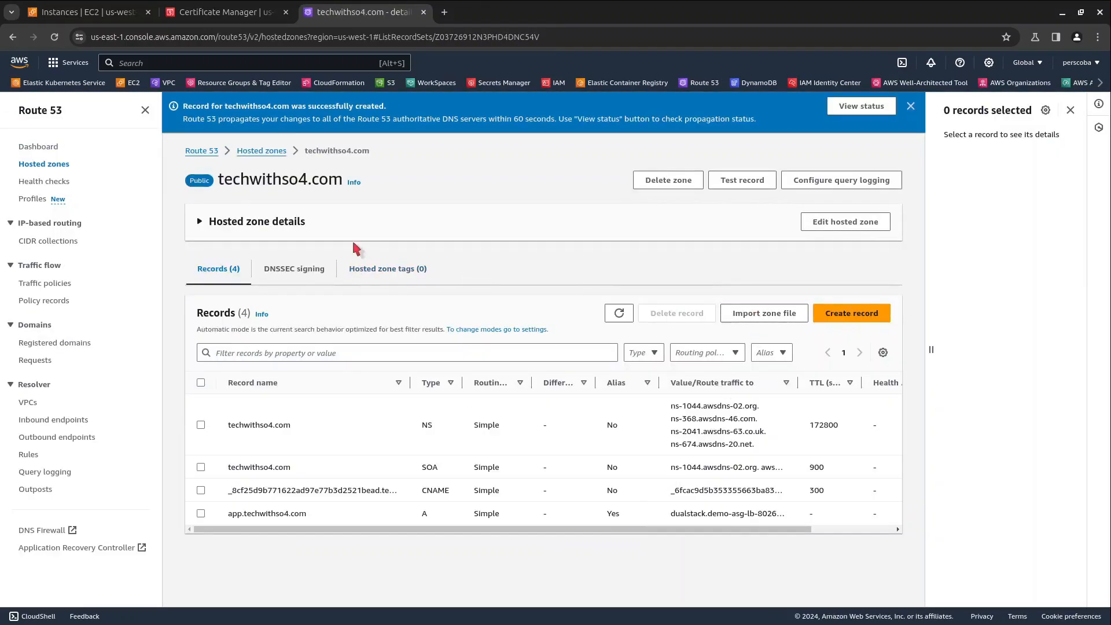
Step: Go to the EC2 load balancers and open the details of demo-asg-lb
{"action": "left_click", "coordinate": [125, 81]}
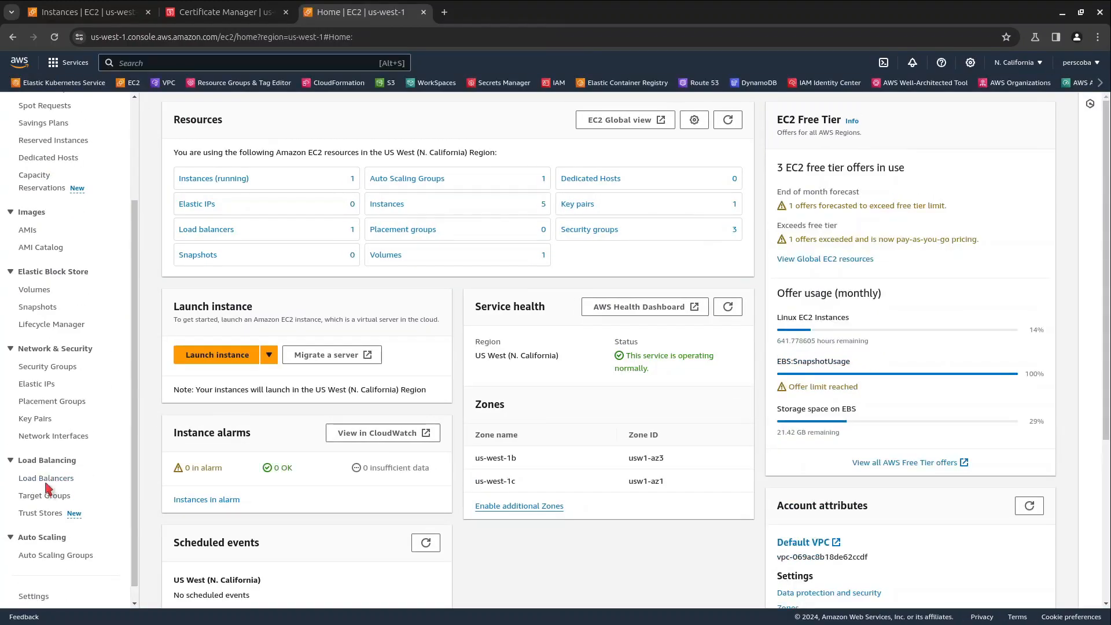
{"action": "left_click", "coordinate": [55, 479]}
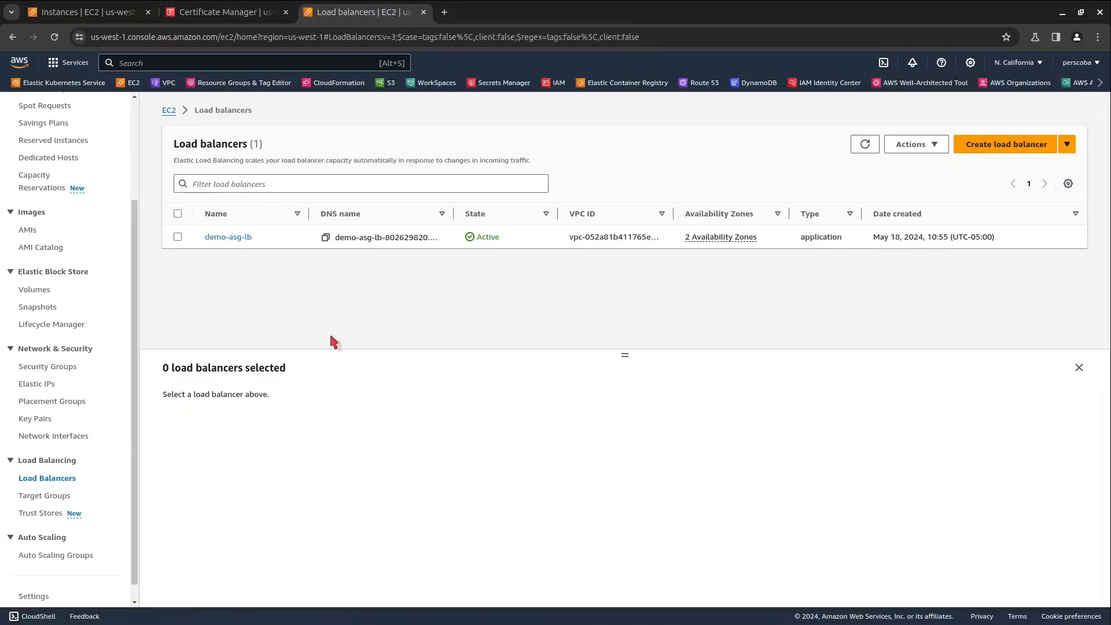
{"action": "left_click", "coordinate": [228, 236]}
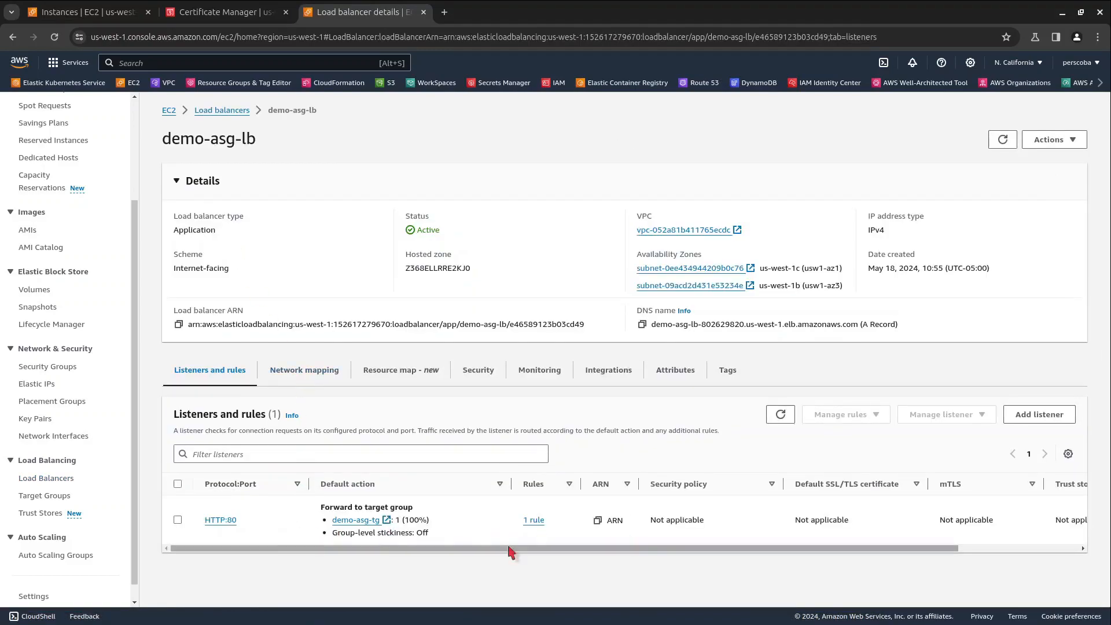
Step: Start adding a listener to demo-asg-lb and set its protocol to HTTPS on port 443
{"action": "left_click", "coordinate": [1041, 415]}
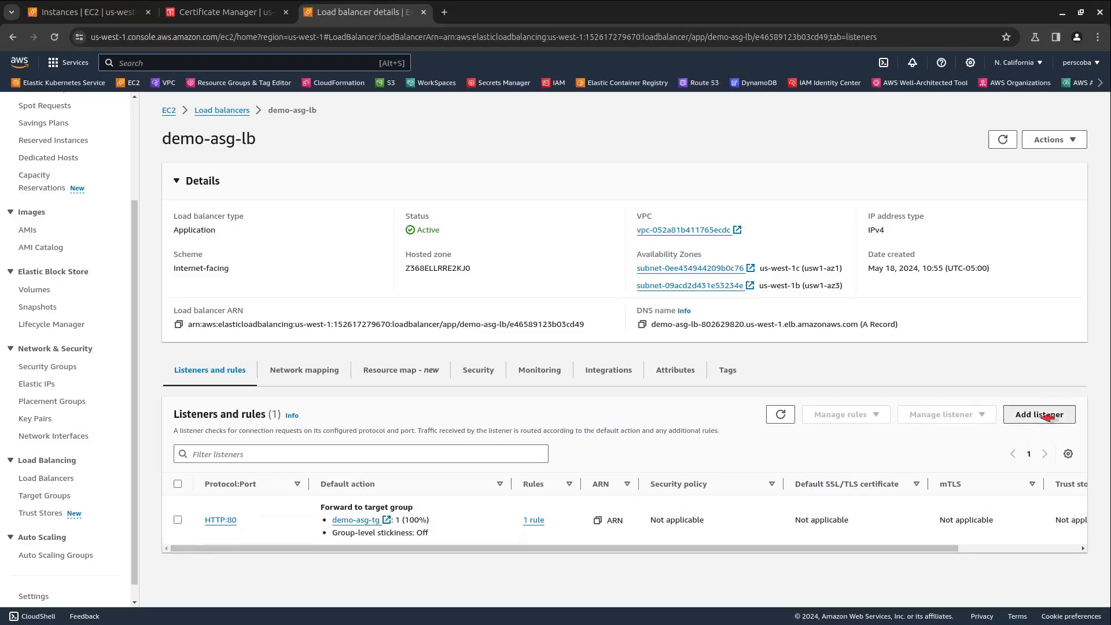
{"action": "scroll", "coordinate": [154, 290], "scroll_direction": "down", "scroll_amount": 3}
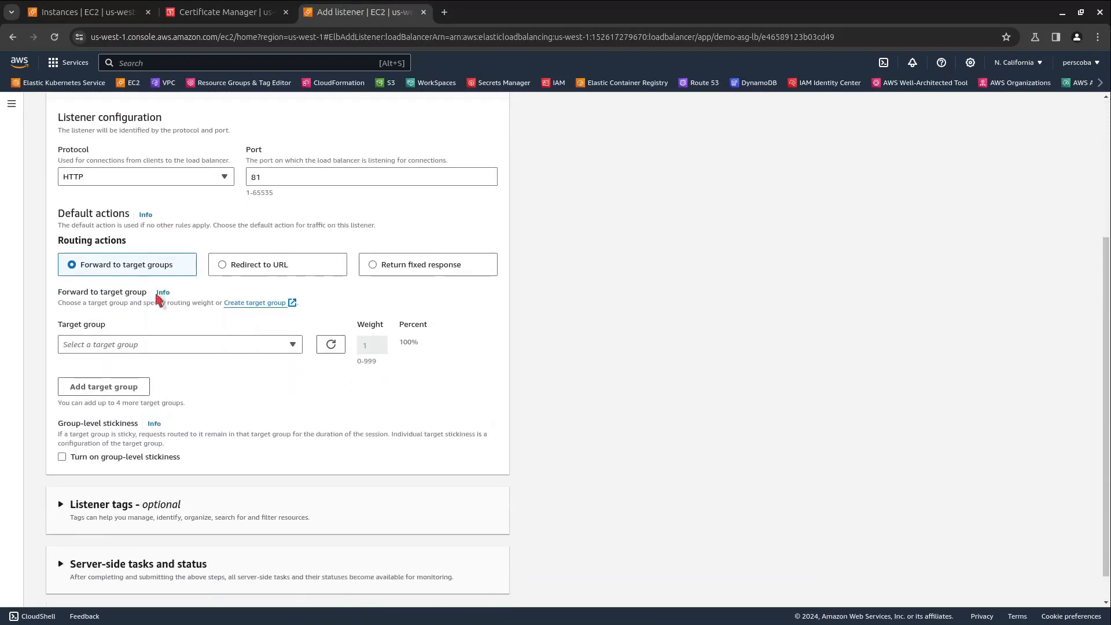
{"action": "left_click", "coordinate": [224, 177]}
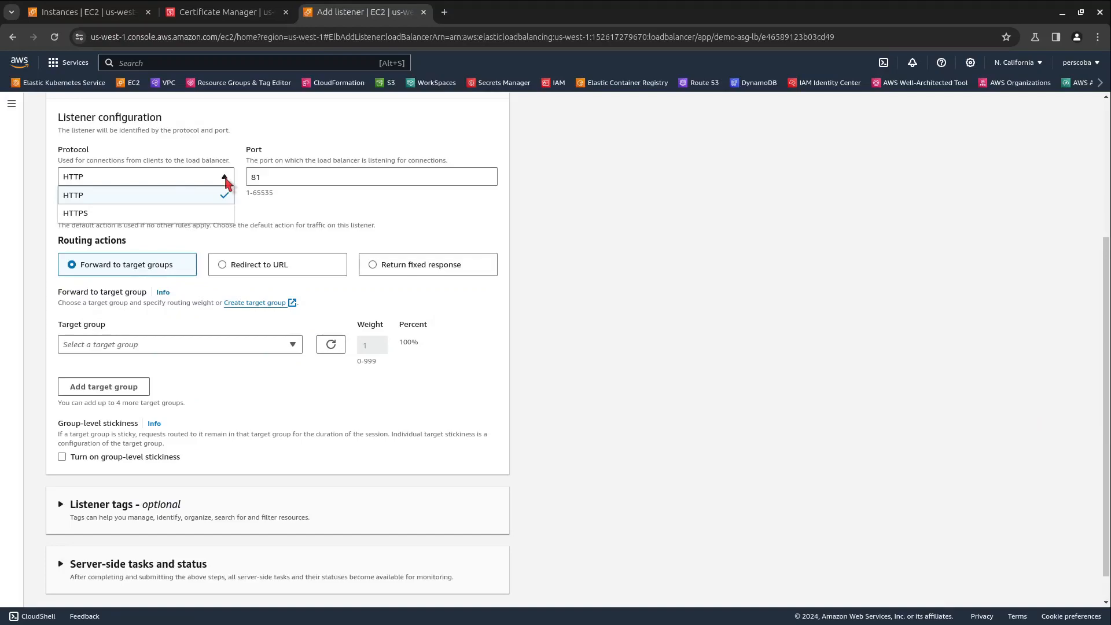
{"action": "left_click", "coordinate": [140, 203]}
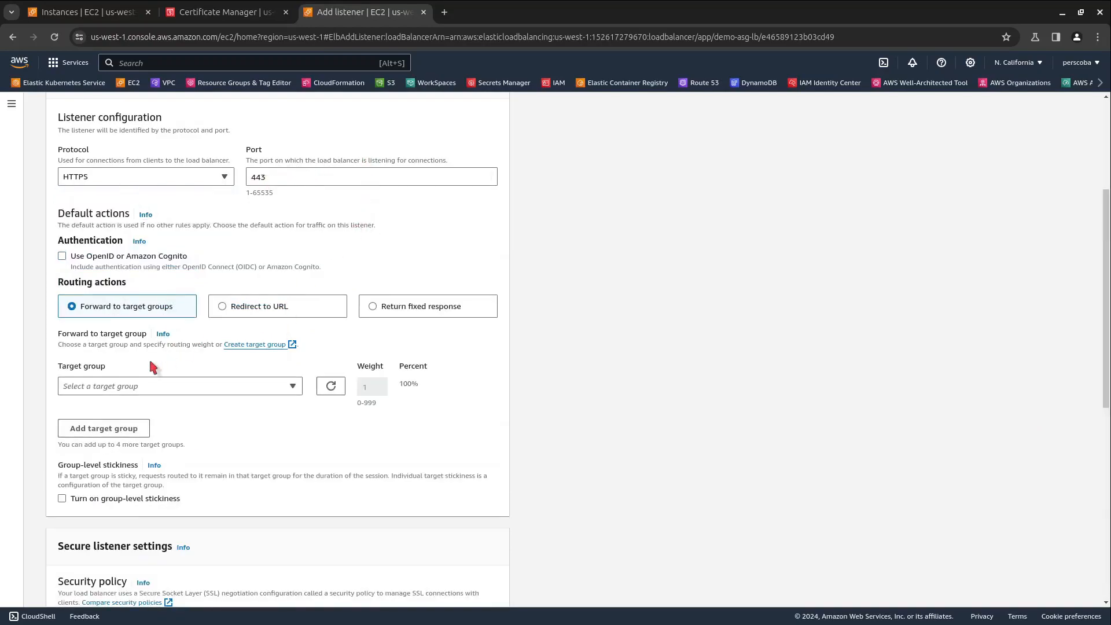
Step: Forward the new listener to the demo-asg-tg target group and select the techwithso4.com certificate from ACM
{"action": "left_click", "coordinate": [166, 388]}
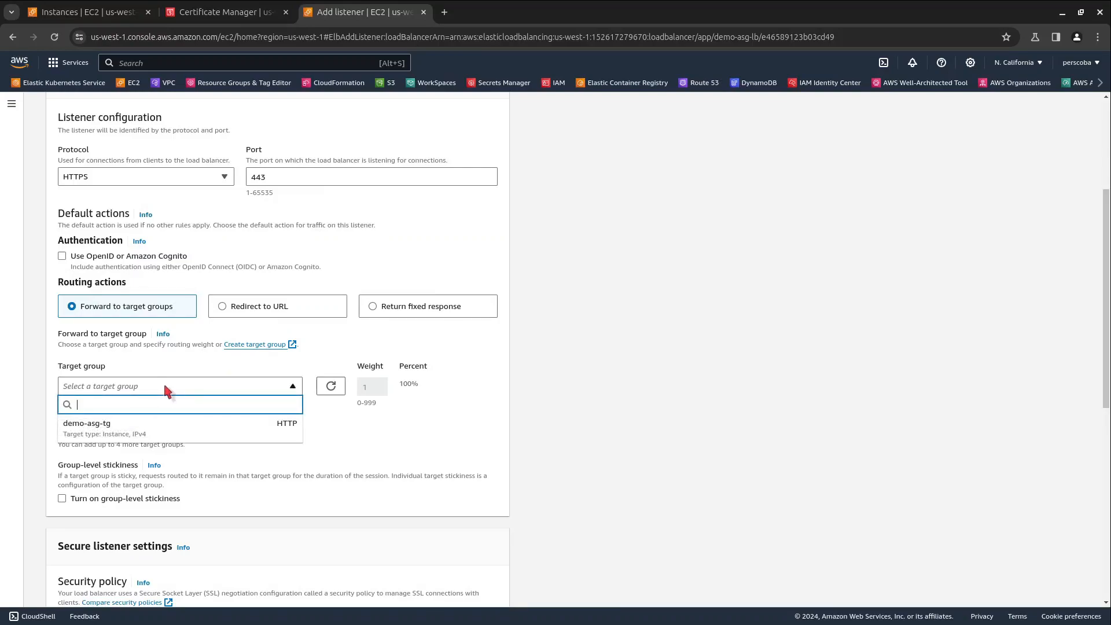
{"action": "left_click", "coordinate": [173, 426]}
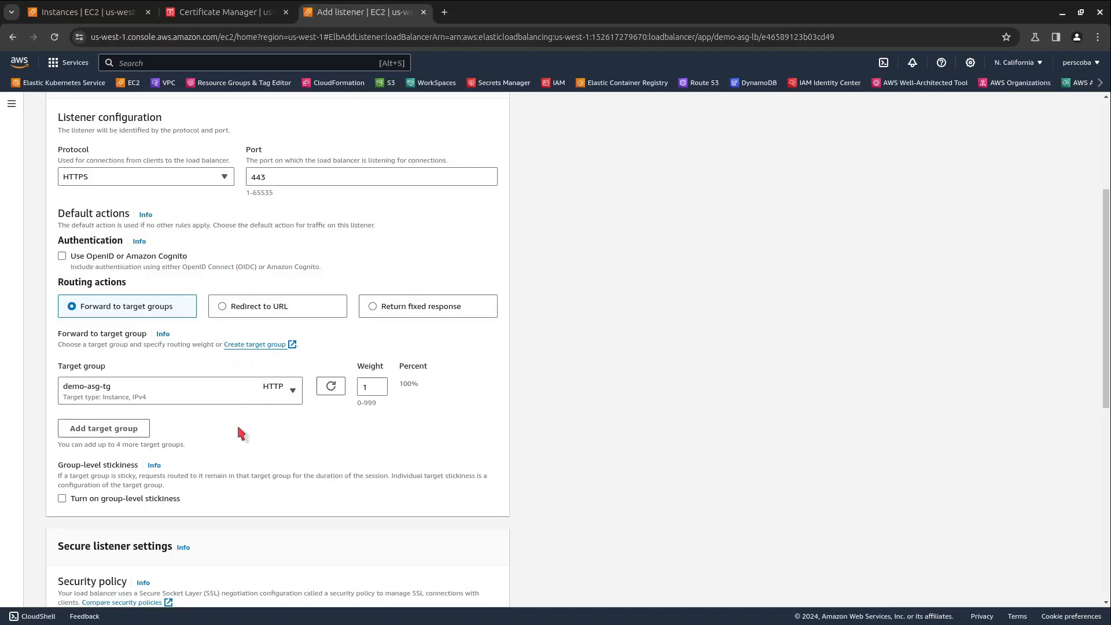
{"action": "scroll", "coordinate": [241, 431], "scroll_direction": "down", "scroll_amount": 2}
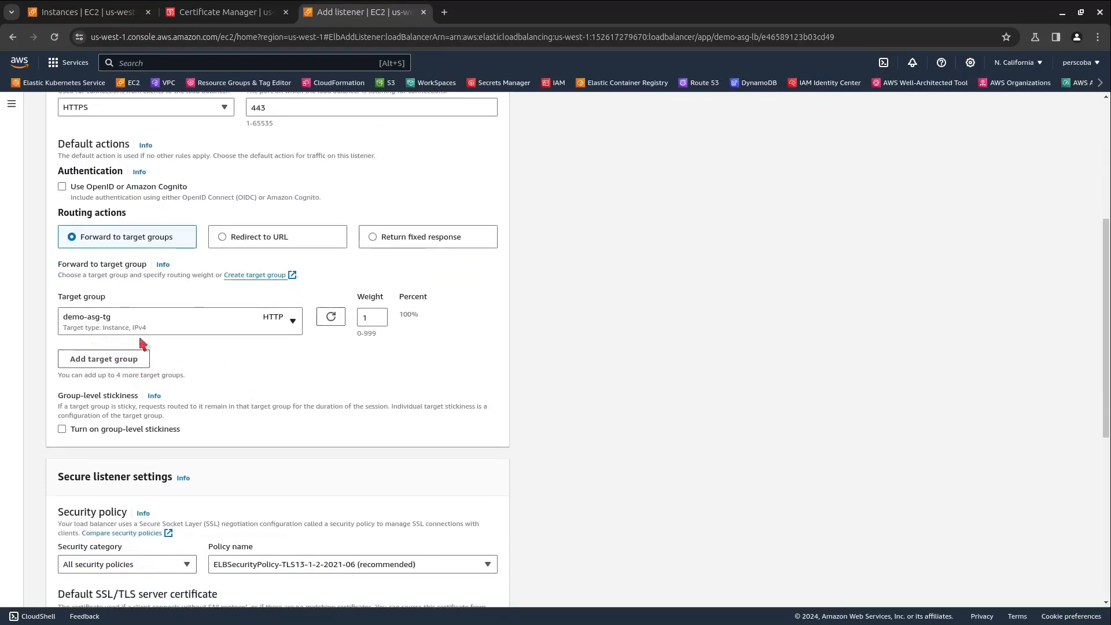
{"action": "scroll", "coordinate": [265, 362], "scroll_direction": "down", "scroll_amount": 3}
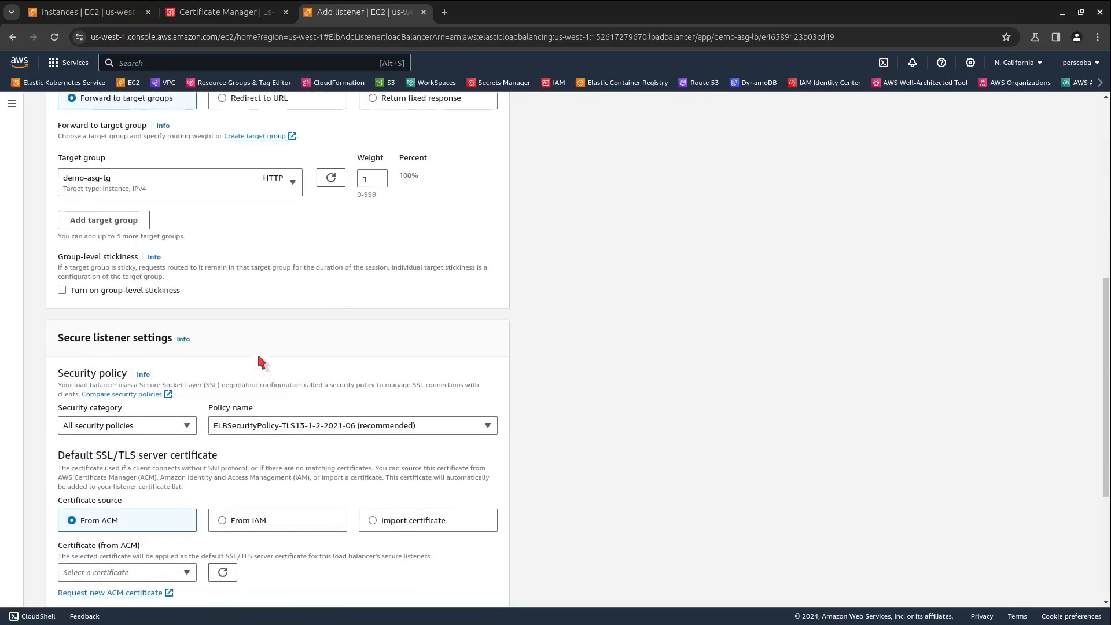
{"action": "scroll", "coordinate": [371, 292], "scroll_direction": "down", "scroll_amount": 2}
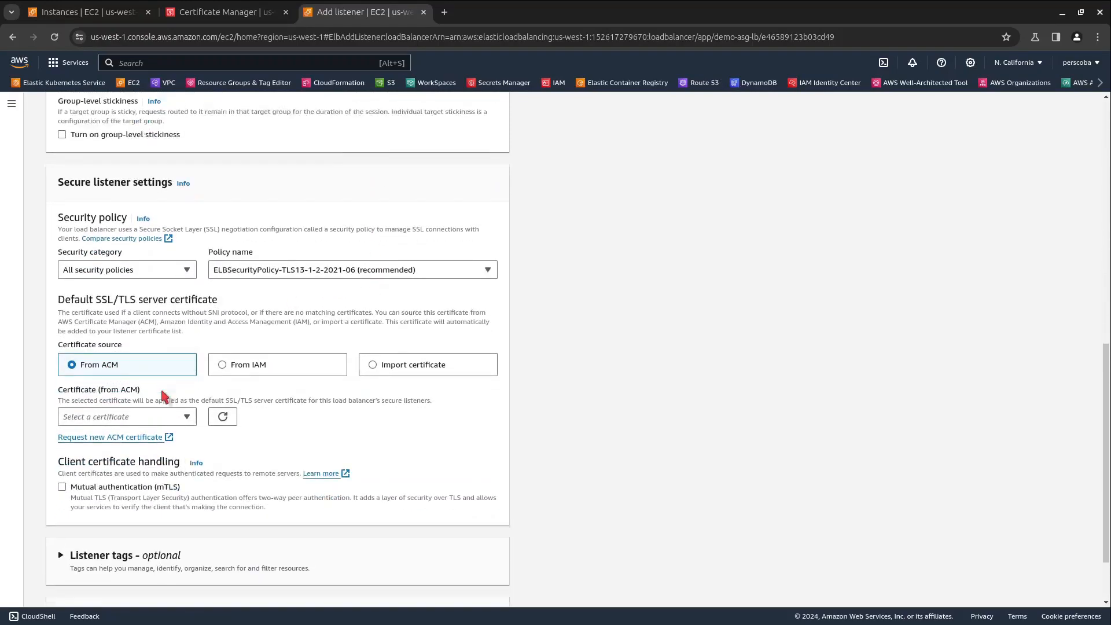
{"action": "scroll", "coordinate": [162, 390], "scroll_direction": "down", "scroll_amount": 1}
{"action": "left_click", "coordinate": [156, 367]}
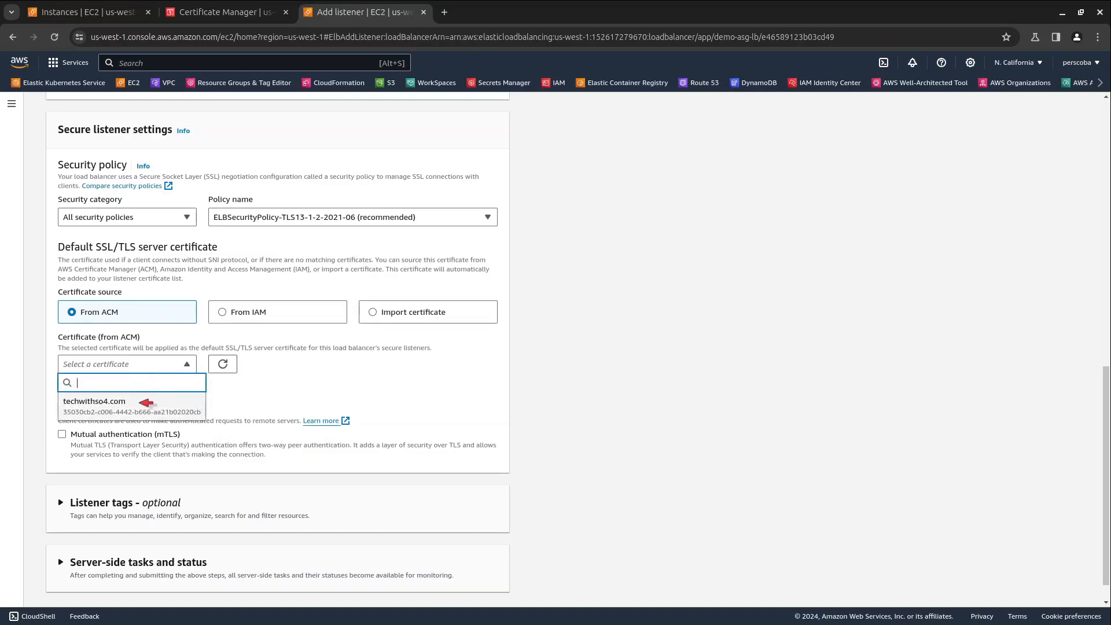
{"action": "left_click", "coordinate": [139, 399]}
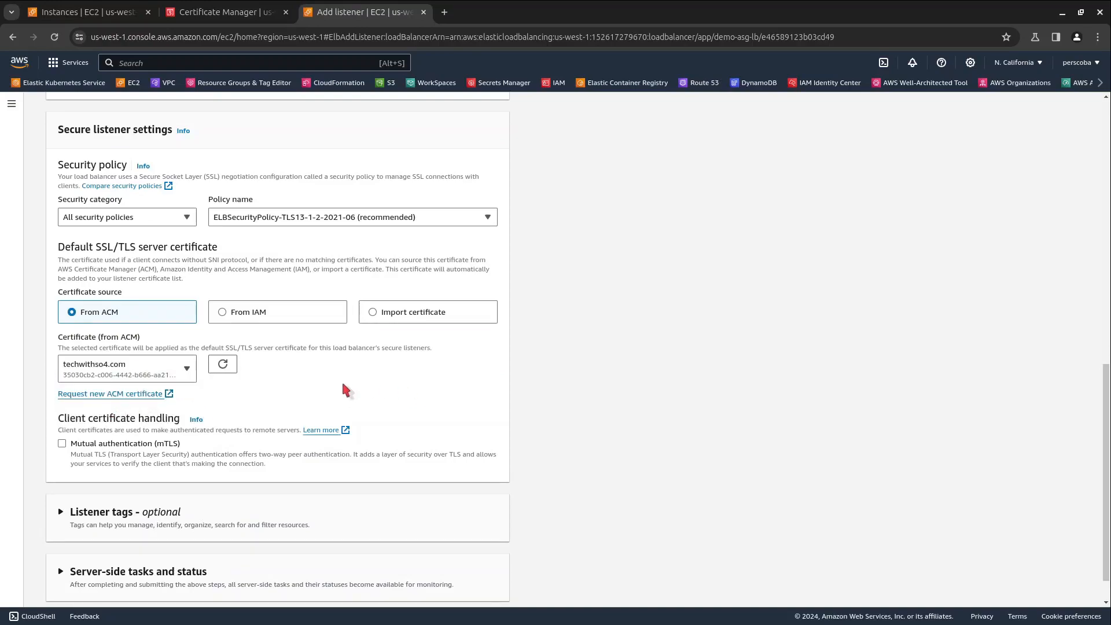
Step: Review the listener's routing and security settings and add the HTTPS listener to demo-asg-lb
{"action": "scroll", "coordinate": [337, 391], "scroll_direction": "down", "scroll_amount": 1}
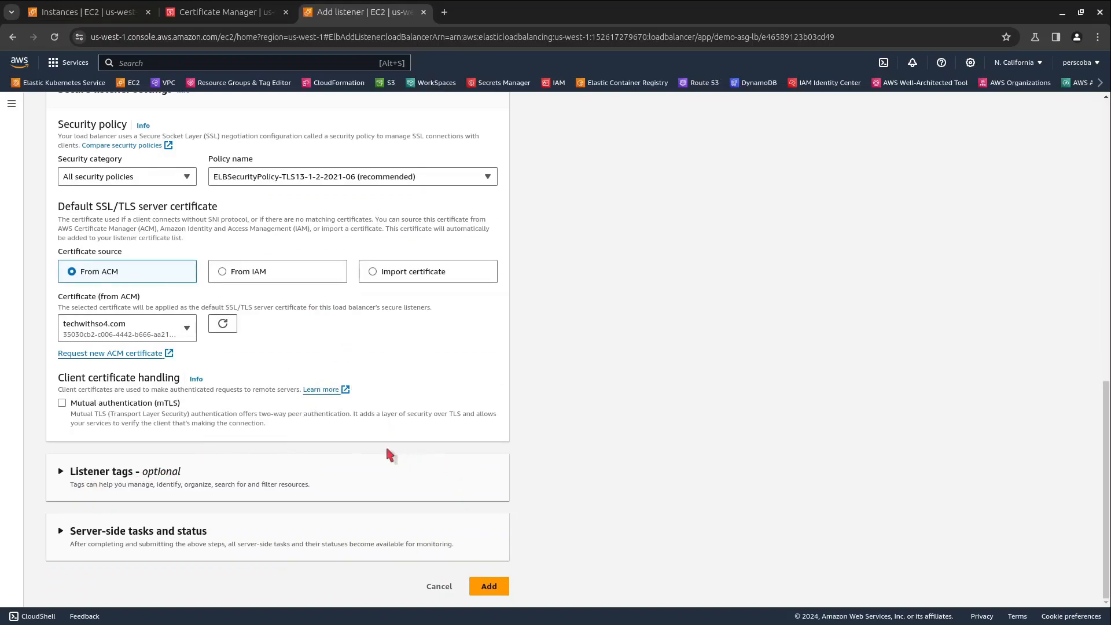
{"action": "scroll", "coordinate": [342, 393], "scroll_direction": "up", "scroll_amount": 3}
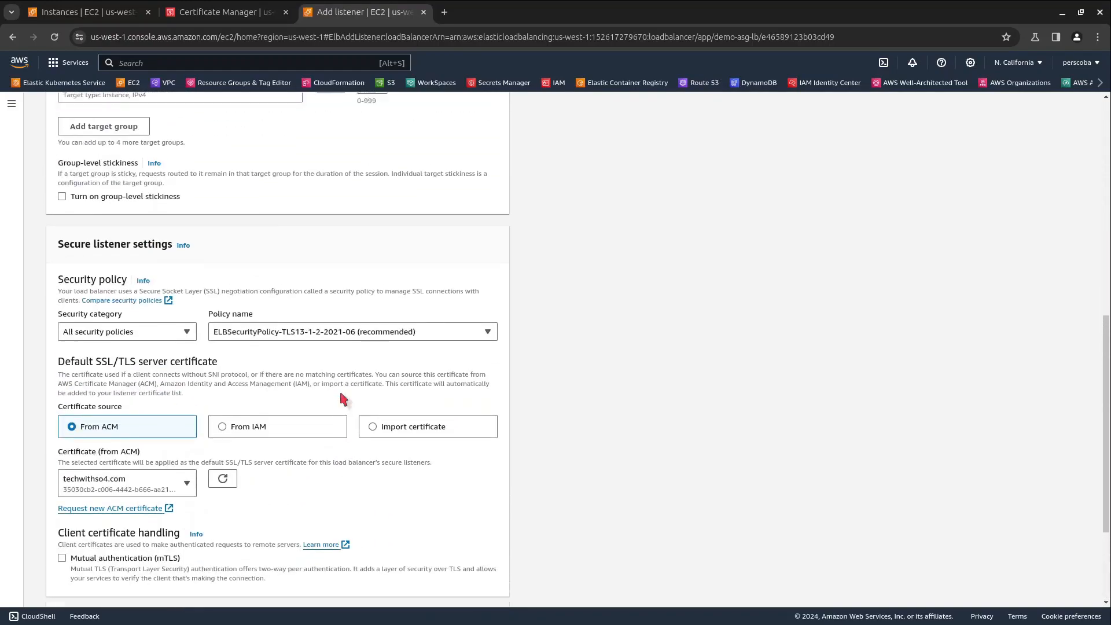
{"action": "scroll", "coordinate": [343, 399], "scroll_direction": "up", "scroll_amount": 2}
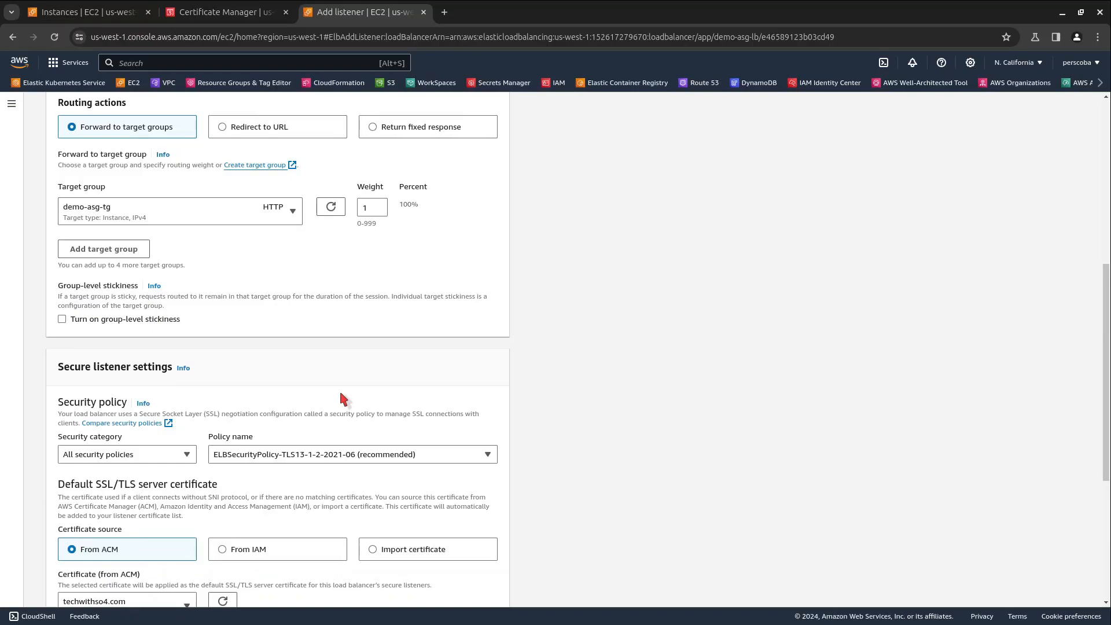
{"action": "scroll", "coordinate": [344, 400], "scroll_direction": "up", "scroll_amount": 2}
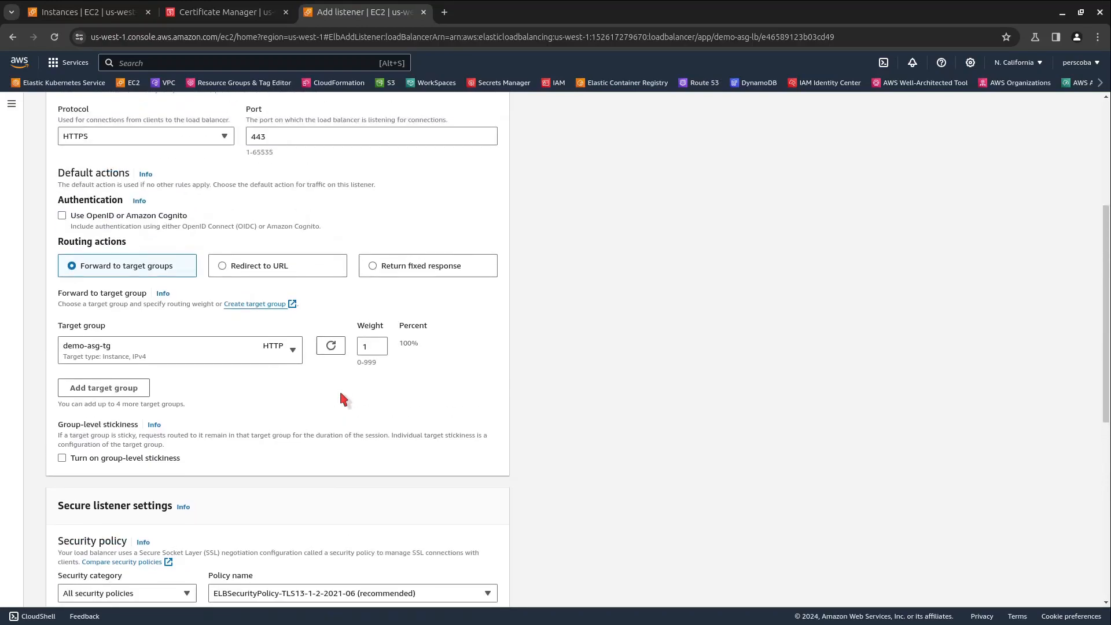
{"action": "scroll", "coordinate": [397, 434], "scroll_direction": "down", "scroll_amount": 6}
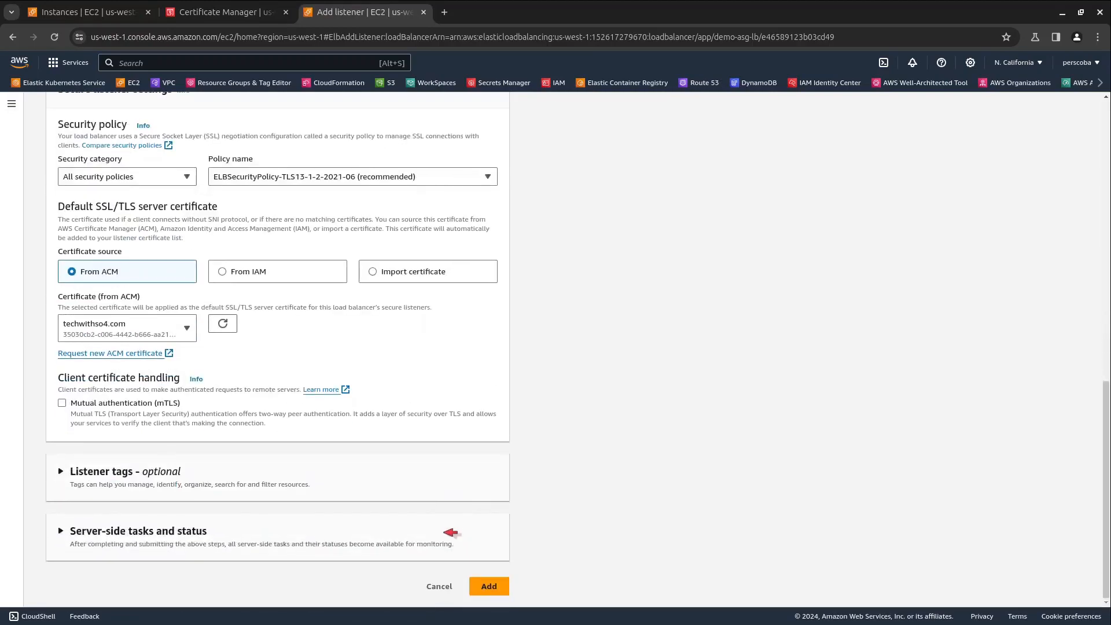
{"action": "left_click", "coordinate": [482, 586]}
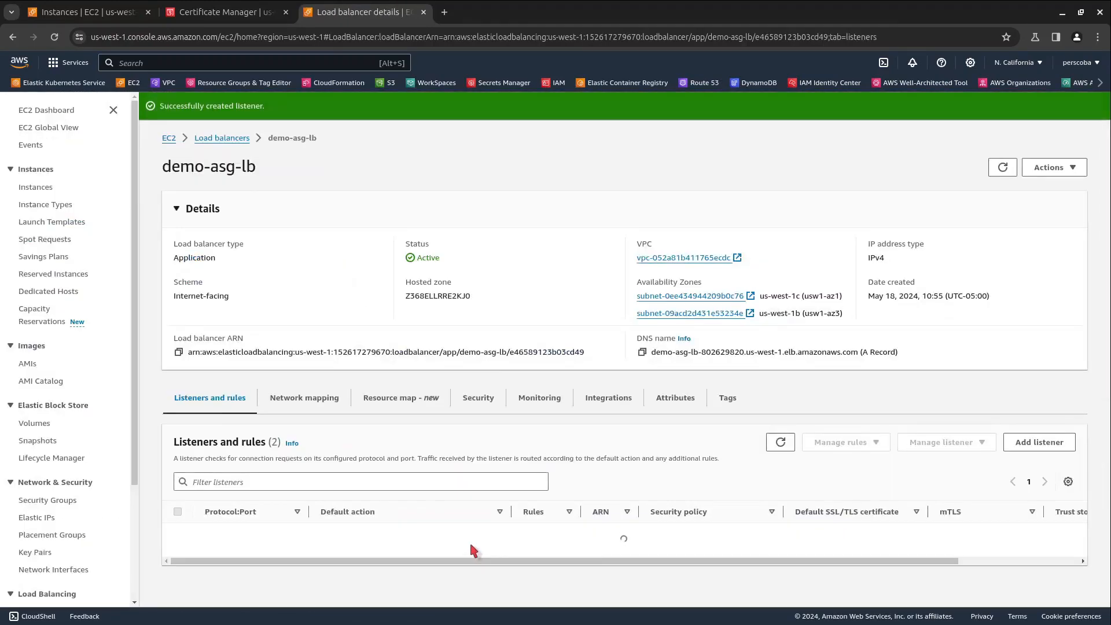
{"action": "scroll", "coordinate": [468, 538], "scroll_direction": "down", "scroll_amount": 1}
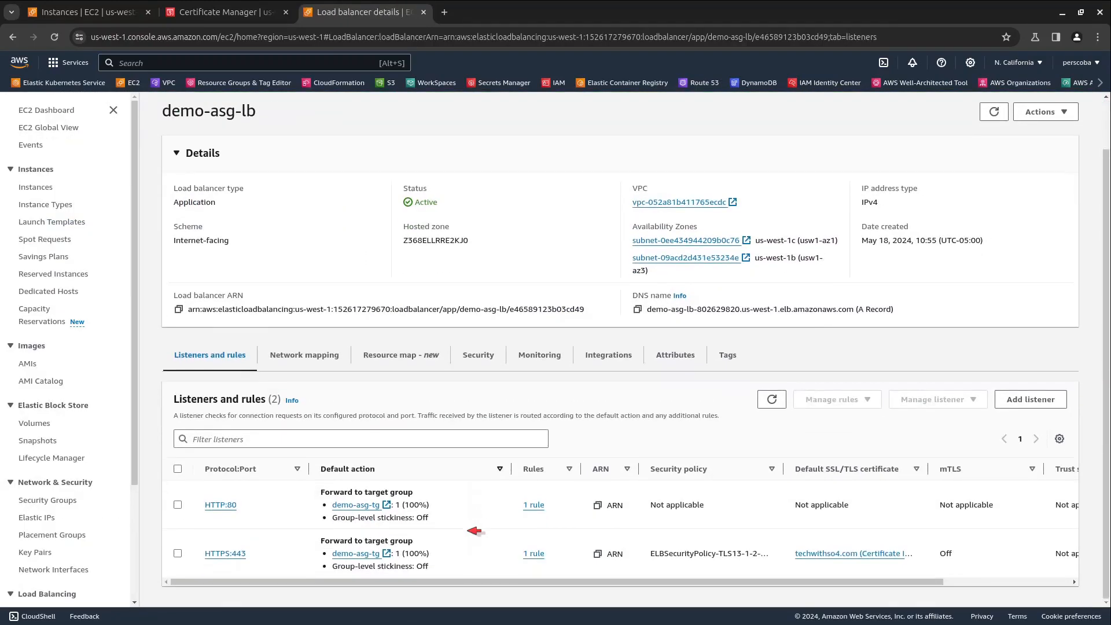
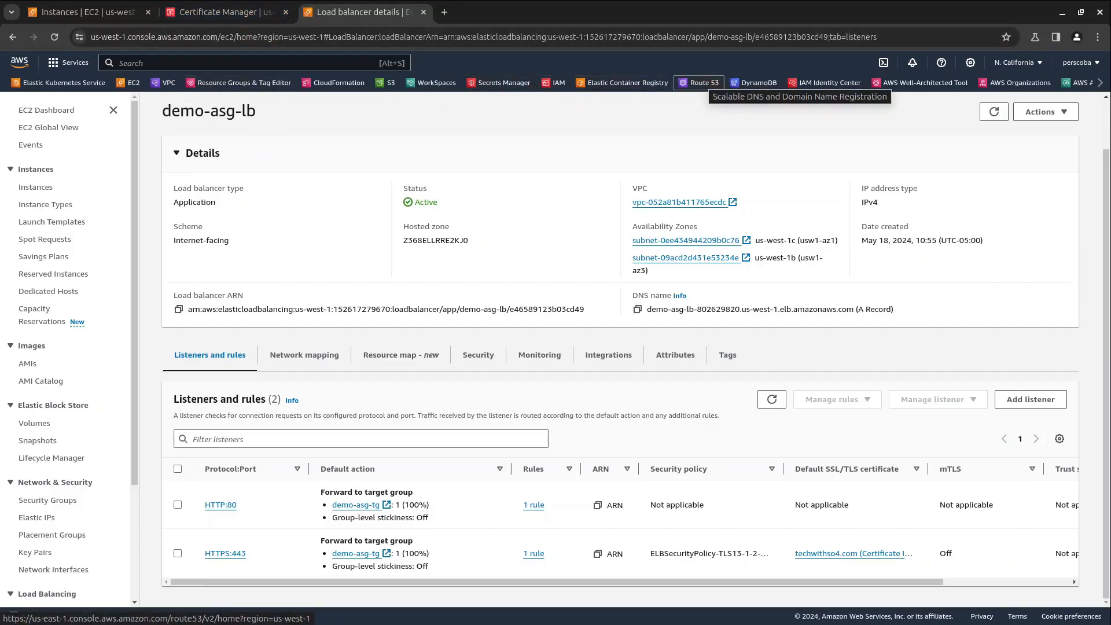
Step: Open the techwithso4.com hosted zone in Route 53 and copy the name of the app A record
{"action": "left_click", "coordinate": [710, 81]}
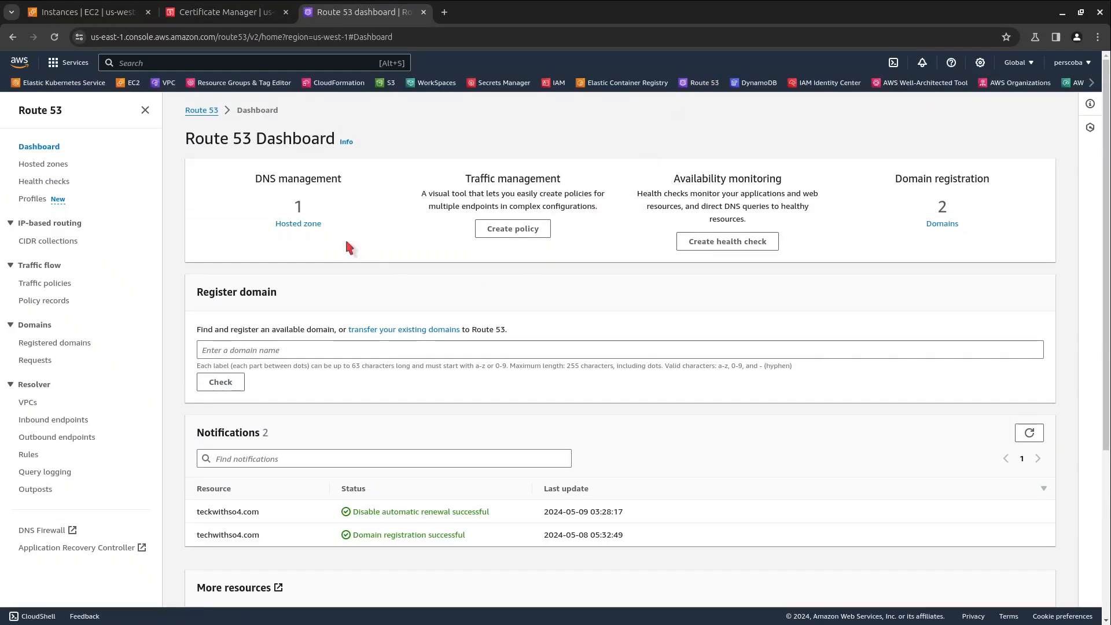
{"action": "left_click", "coordinate": [317, 224]}
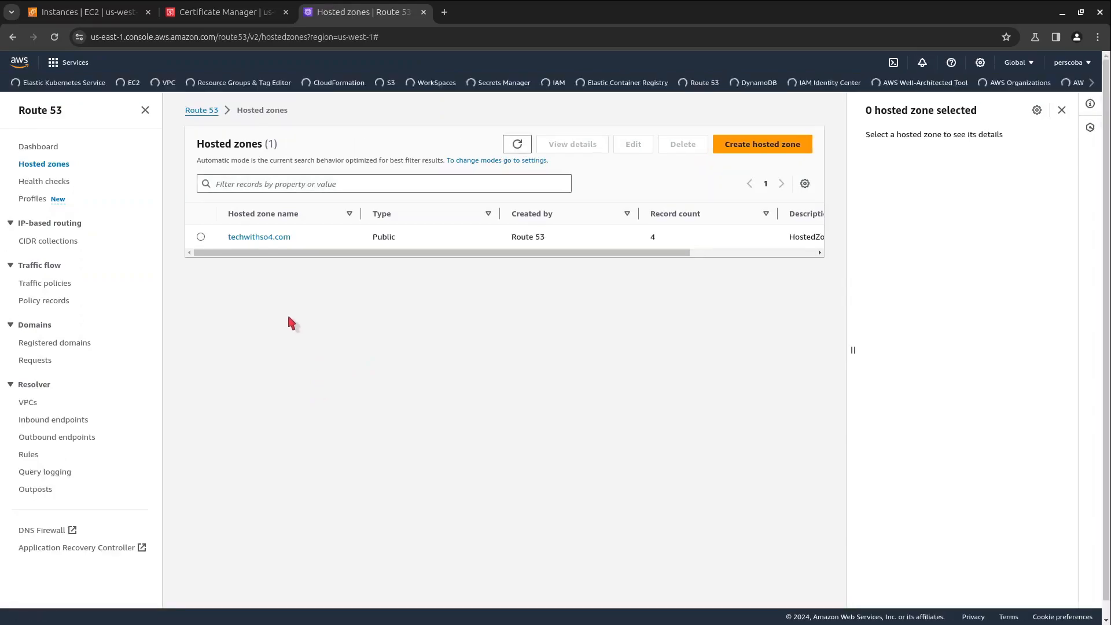
{"action": "left_click", "coordinate": [252, 237]}
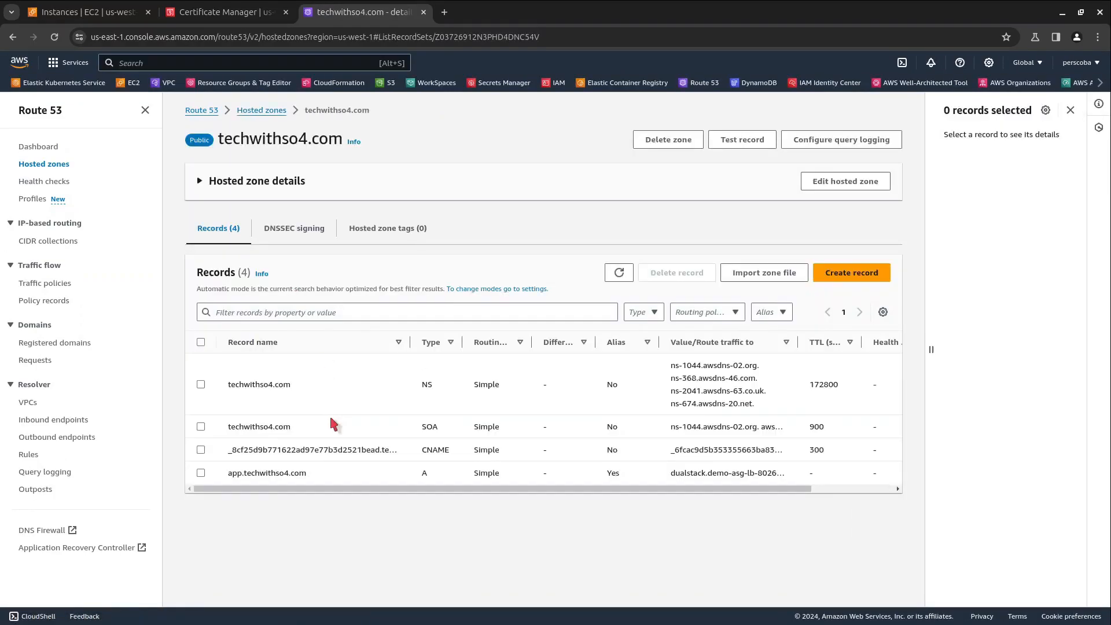
{"action": "left_click", "coordinate": [201, 472]}
{"action": "left_click", "coordinate": [950, 178]}
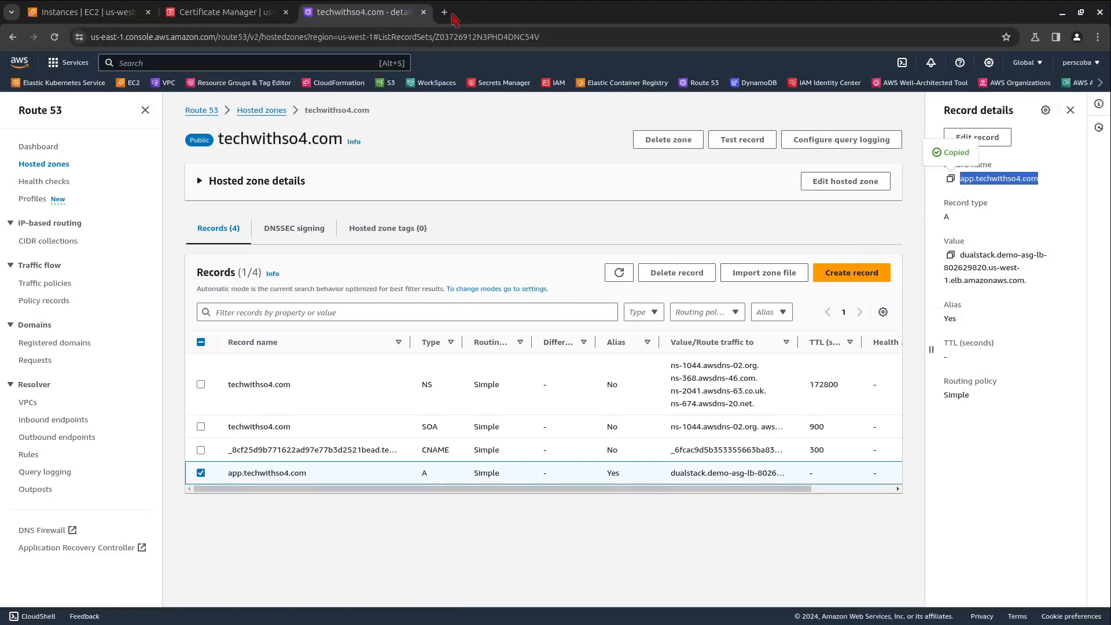
Step: Load app.techwithso4.com in a new browser tab and check the page and its address
{"action": "left_click", "coordinate": [445, 13]}
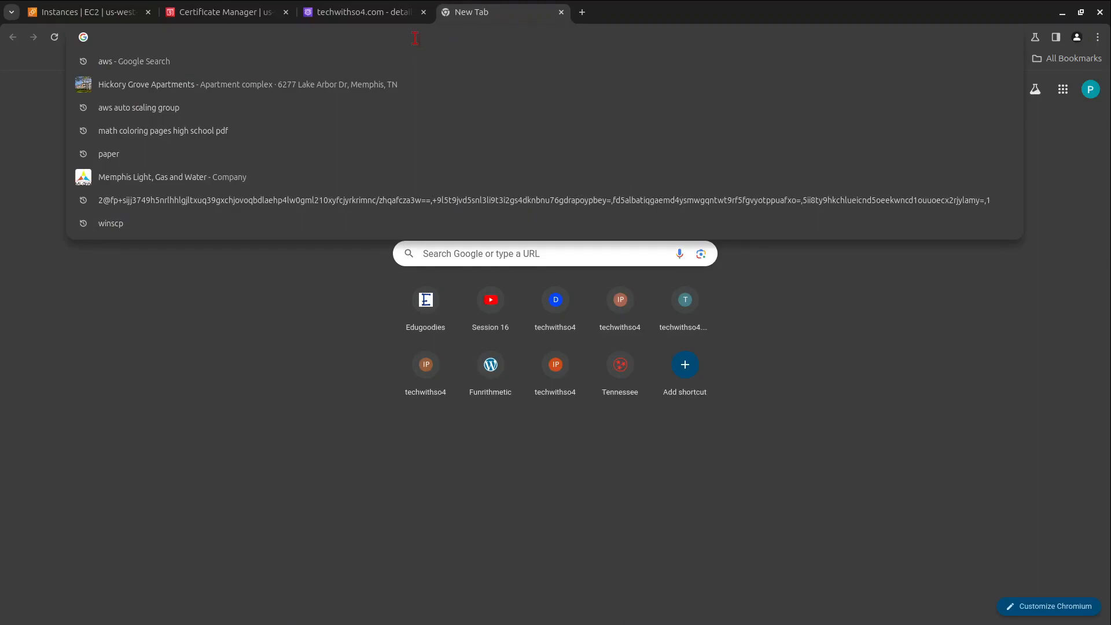
{"action": "key", "text": "ctrl+v"}
{"action": "key", "text": "Return"}
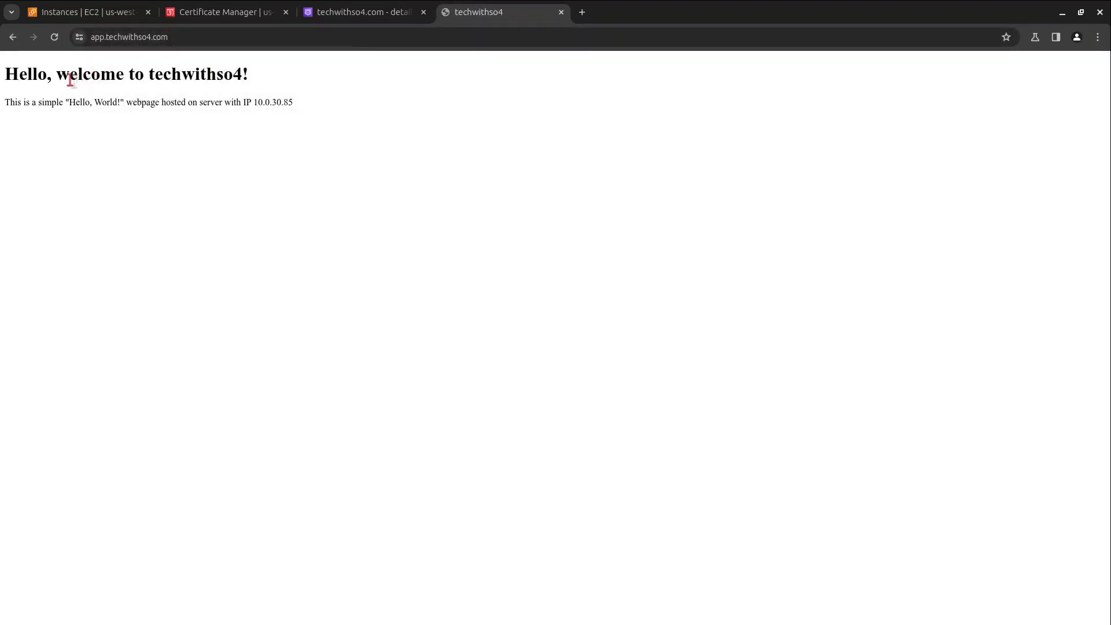
{"action": "left_click_drag", "start_coordinate": [29, 70], "coordinate": [298, 109]}
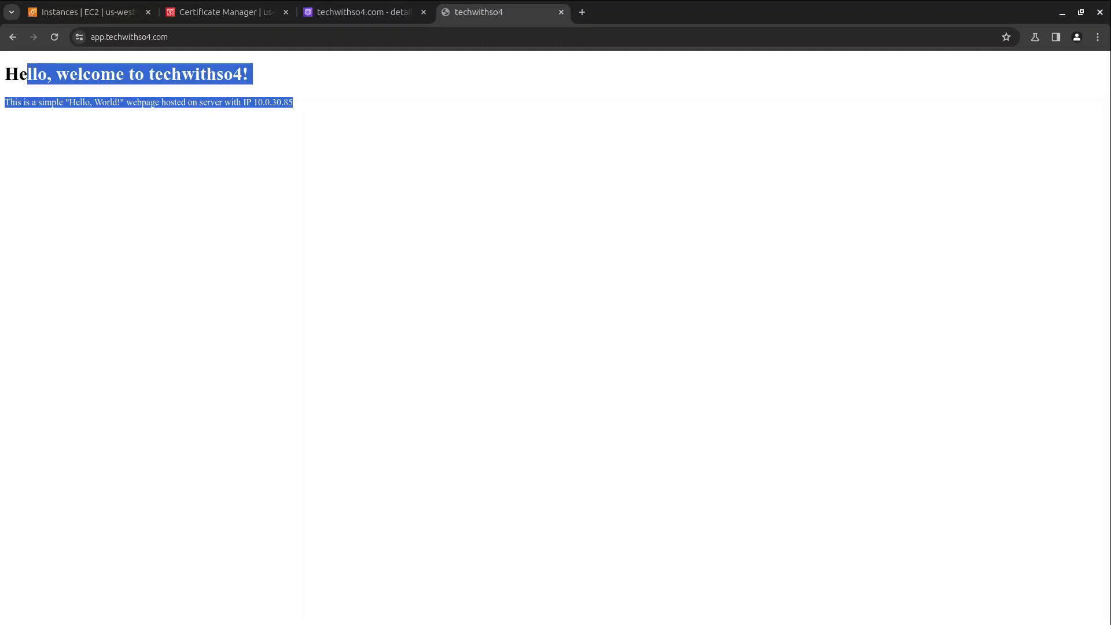
{"action": "left_click", "coordinate": [113, 37]}
{"action": "left_click", "coordinate": [138, 132]}
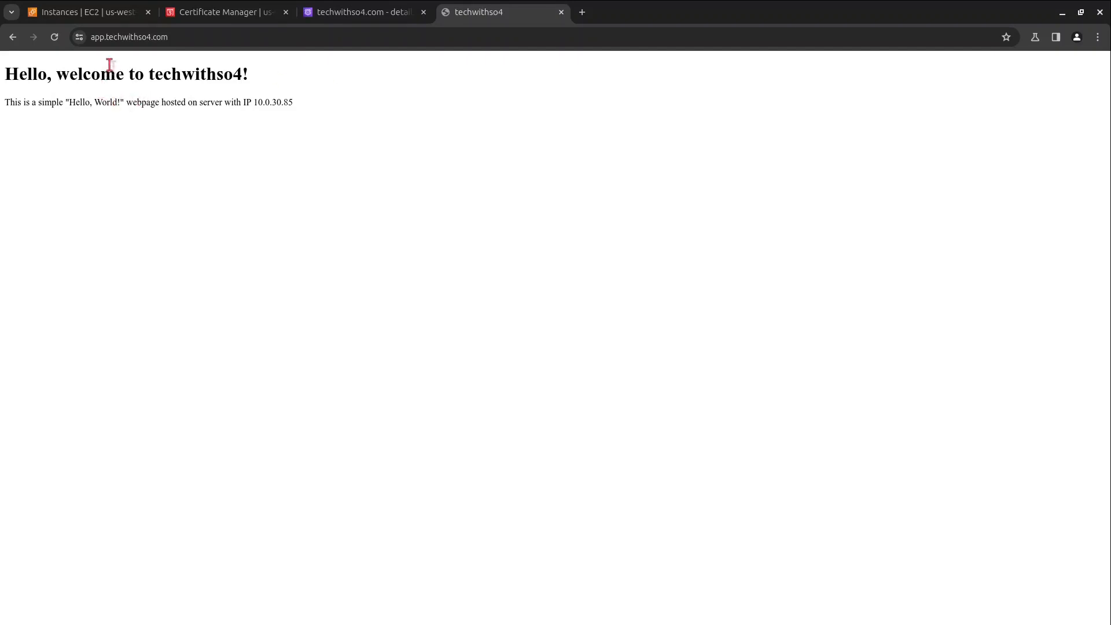
Step: Return to the EC2 load balancers and open the listeners and rules of demo-asg-lb
{"action": "left_click", "coordinate": [353, 16]}
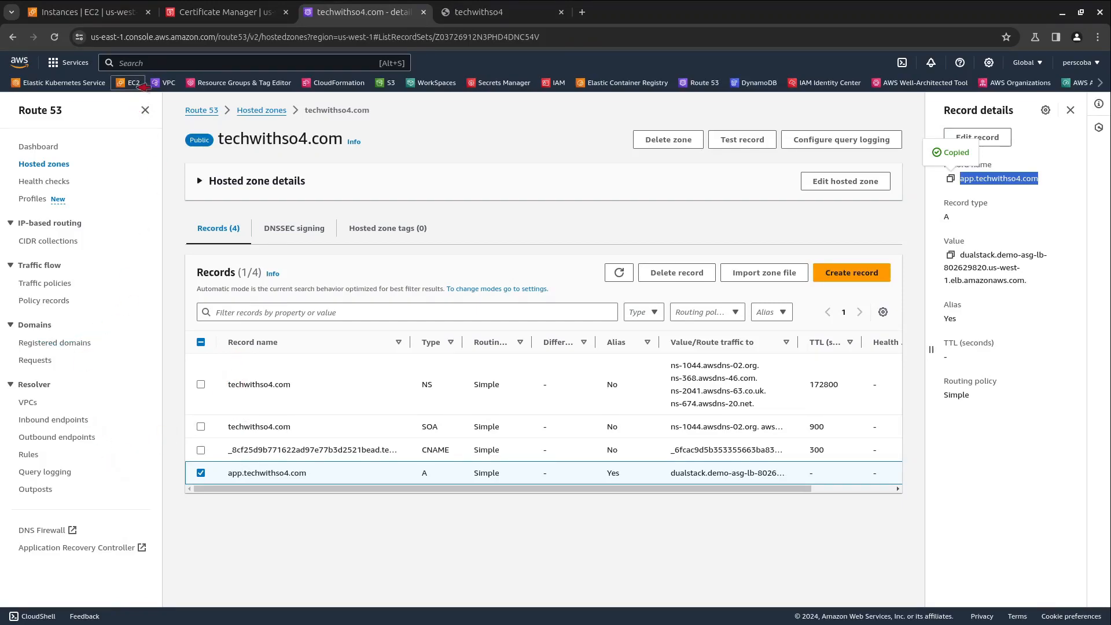
{"action": "left_click", "coordinate": [137, 82]}
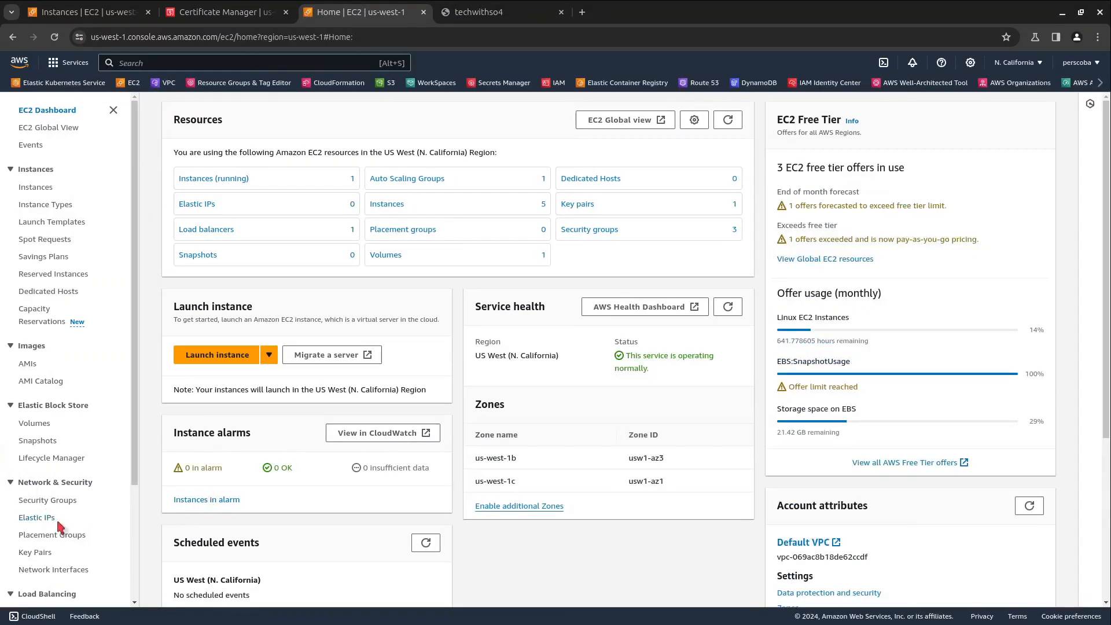
{"action": "scroll", "coordinate": [63, 509], "scroll_direction": "down", "scroll_amount": 2}
{"action": "scroll", "coordinate": [65, 509], "scroll_direction": "down", "scroll_amount": 1}
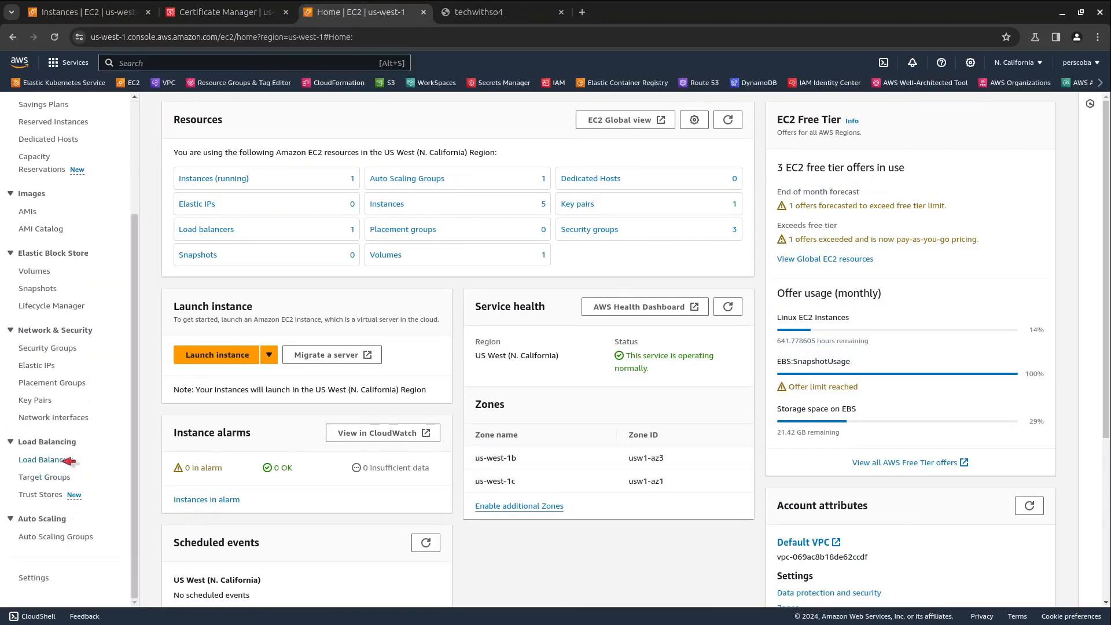
{"action": "left_click", "coordinate": [65, 459]}
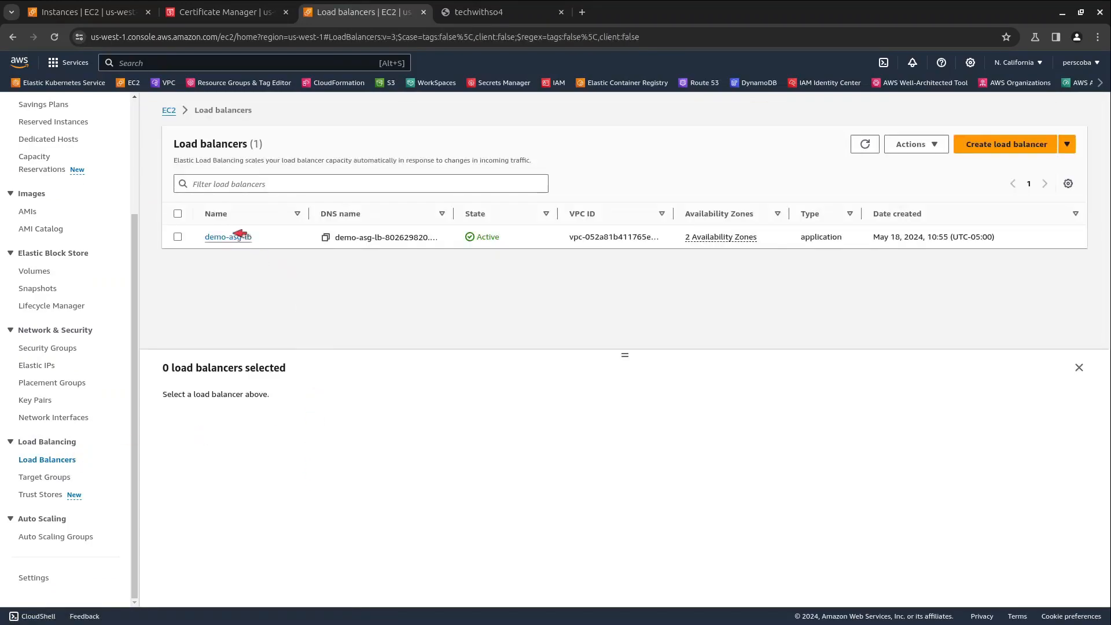
{"action": "left_click", "coordinate": [239, 236]}
{"action": "scroll", "coordinate": [402, 541], "scroll_direction": "down", "scroll_amount": 1}
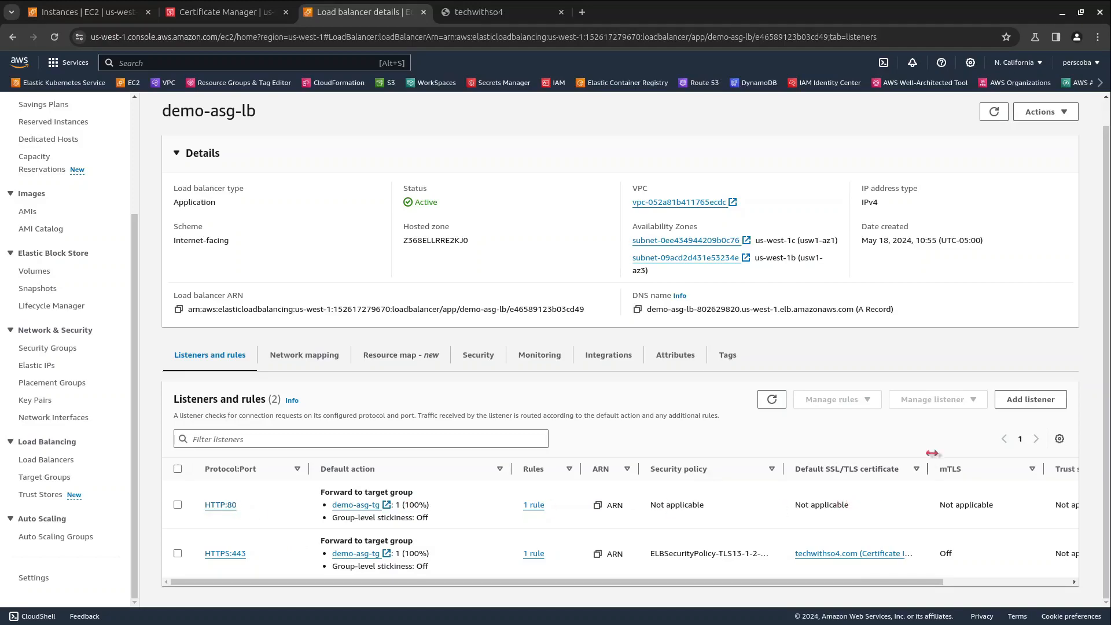
Step: Open the default rule of demo-asg-lb's HTTP:80 listener for editing
{"action": "left_click", "coordinate": [179, 506]}
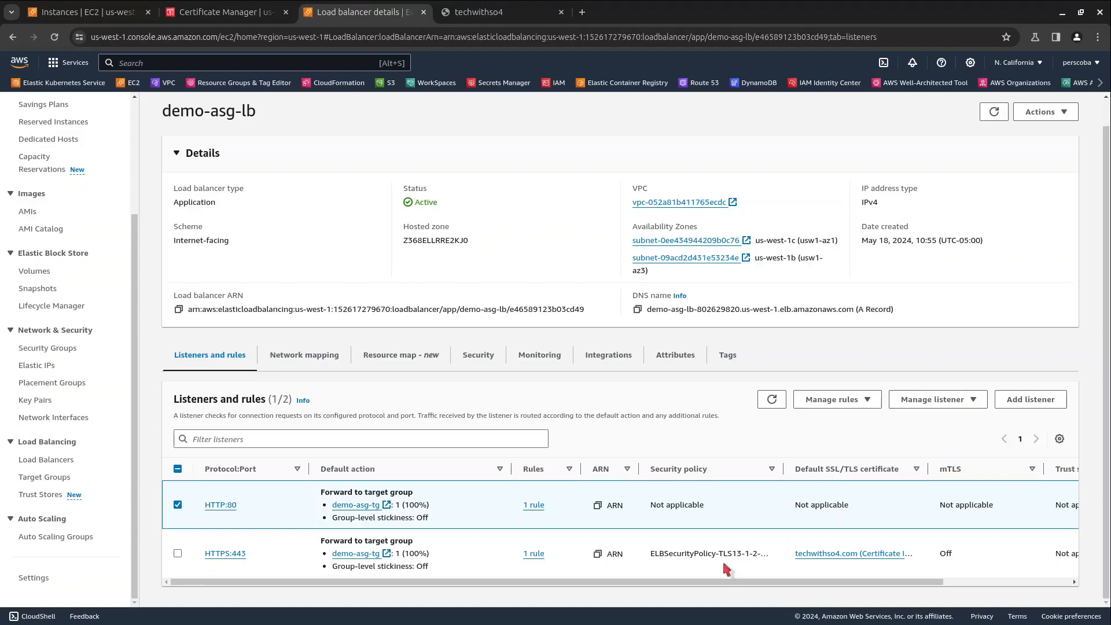
{"action": "left_click_drag", "start_coordinate": [727, 583], "coordinate": [550, 595]}
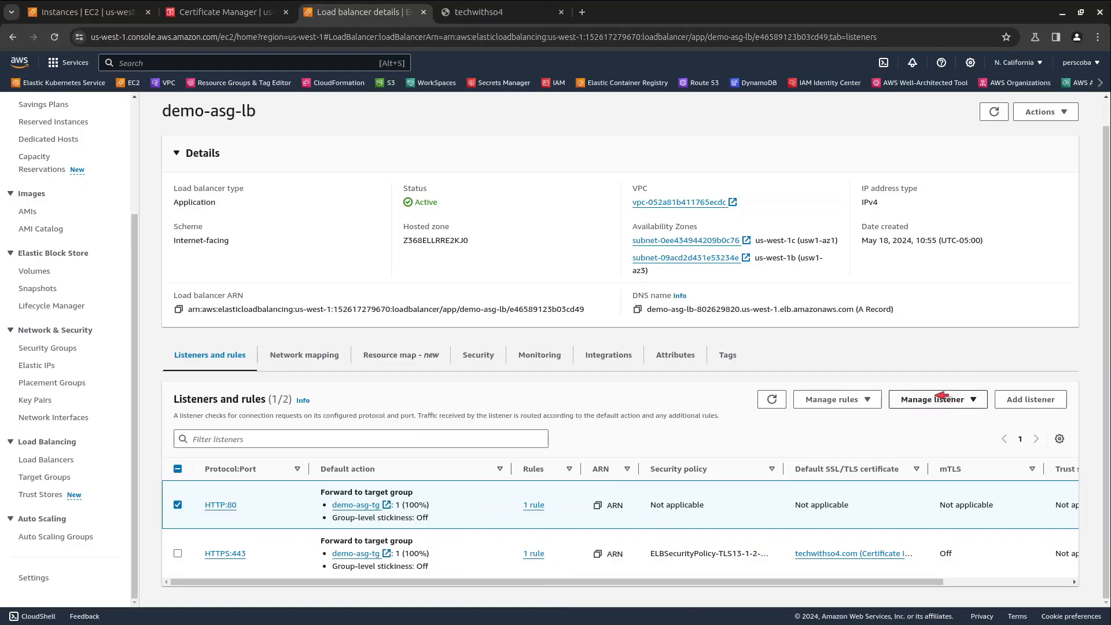
{"action": "left_click", "coordinate": [874, 400]}
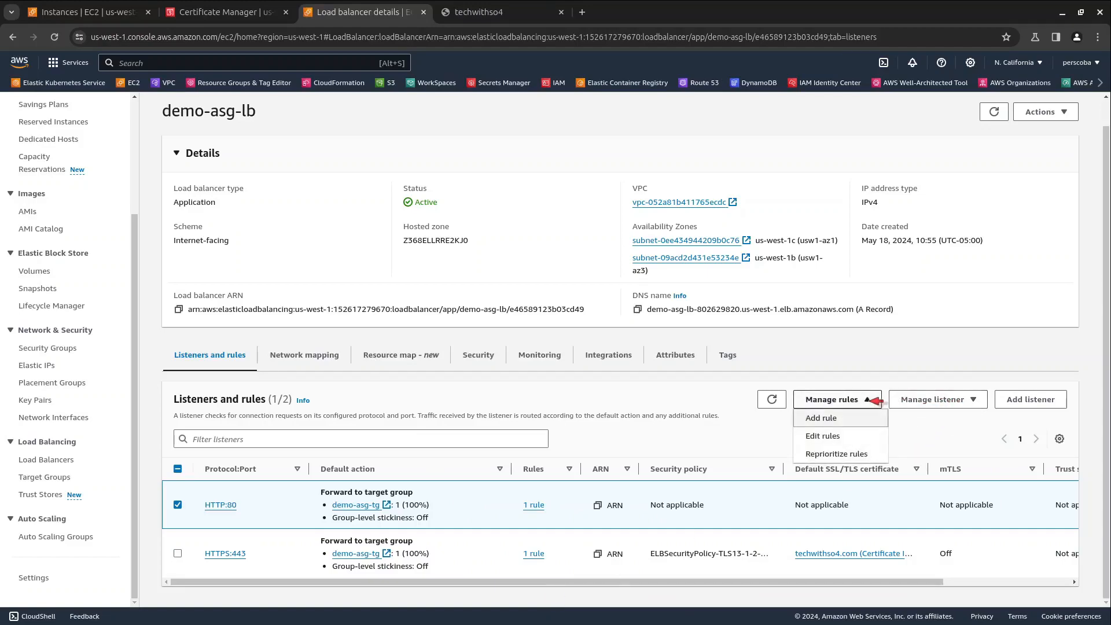
{"action": "left_click", "coordinate": [849, 437]}
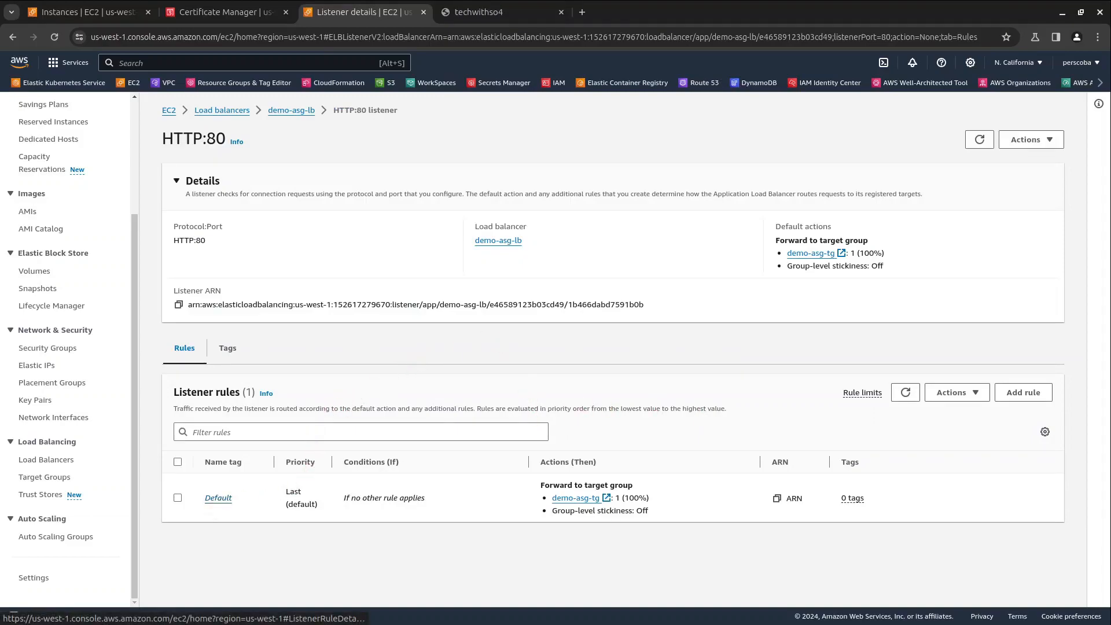
{"action": "left_click", "coordinate": [219, 499]}
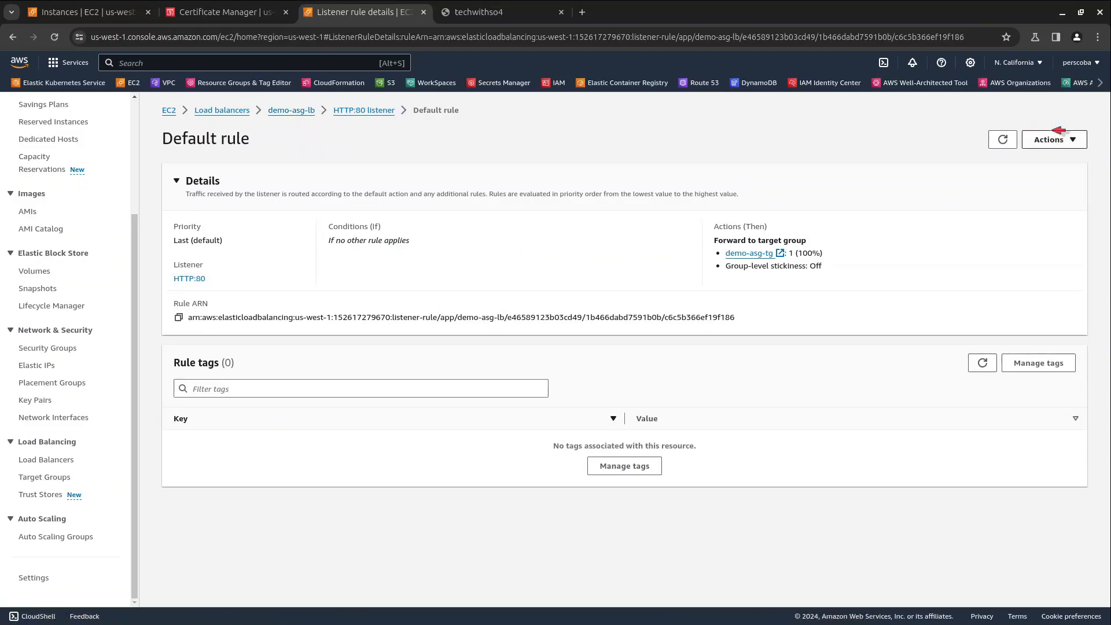
{"action": "left_click", "coordinate": [1066, 139]}
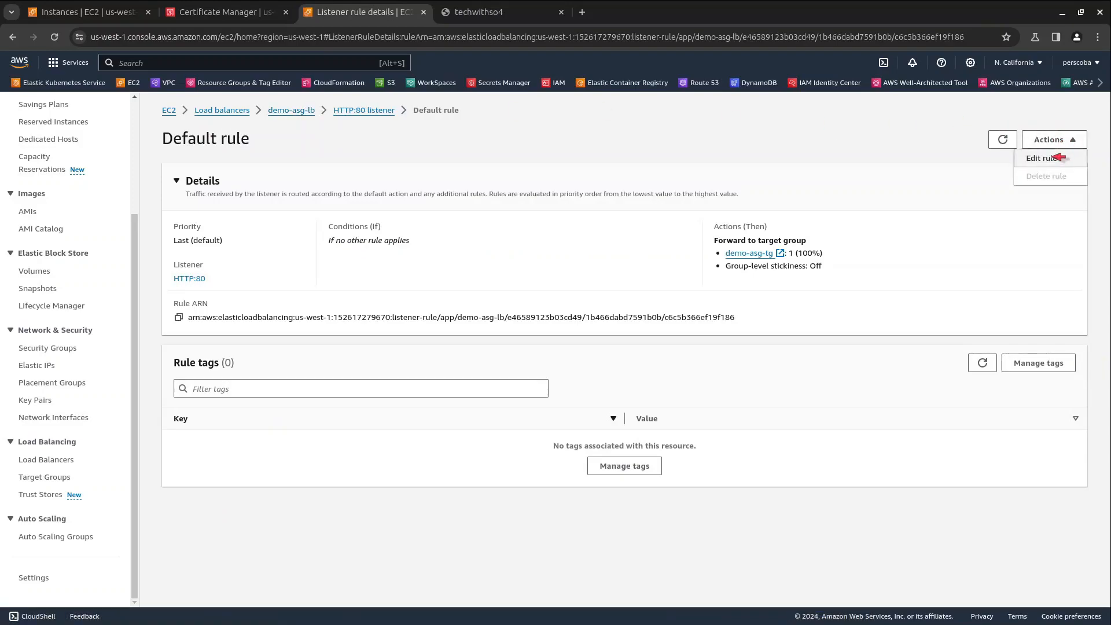
{"action": "left_click", "coordinate": [1041, 158]}
{"action": "scroll", "coordinate": [584, 328], "scroll_direction": "down", "scroll_amount": 1}
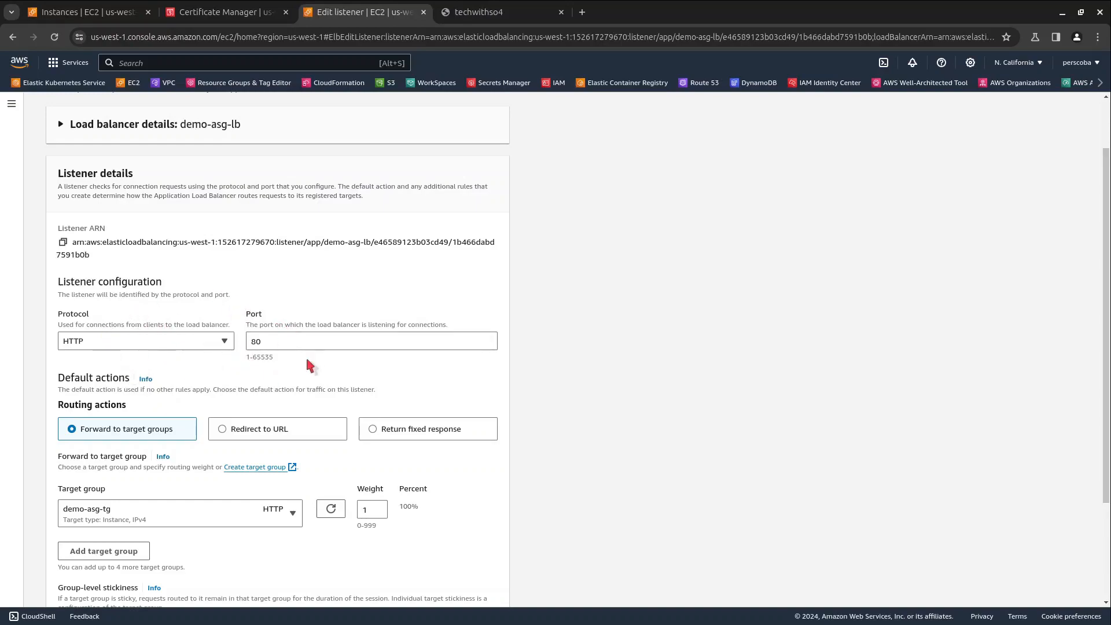
Step: Change the default action to redirect to a URL over HTTPS on port 443 and save the listener changes
{"action": "left_click", "coordinate": [222, 428]}
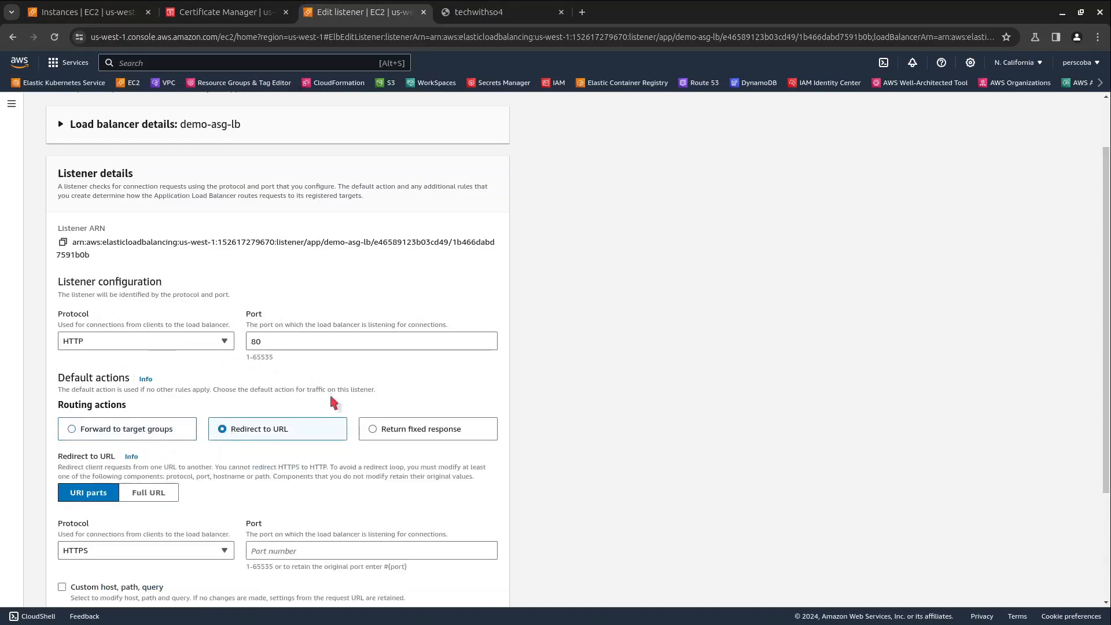
{"action": "scroll", "coordinate": [333, 400], "scroll_direction": "down", "scroll_amount": 3}
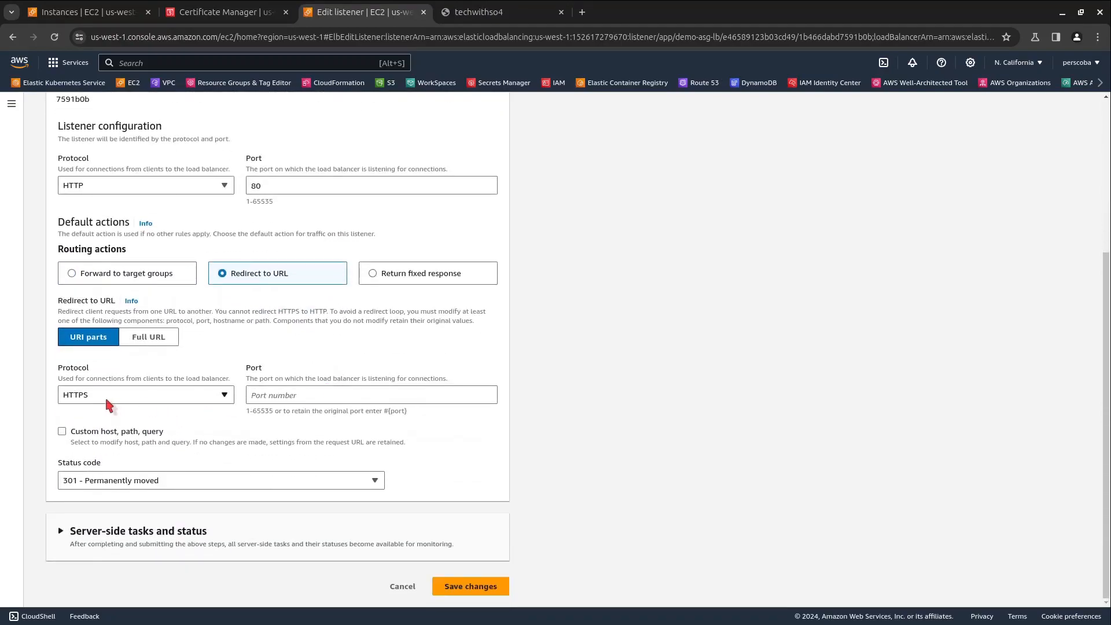
{"action": "left_click", "coordinate": [300, 395]}
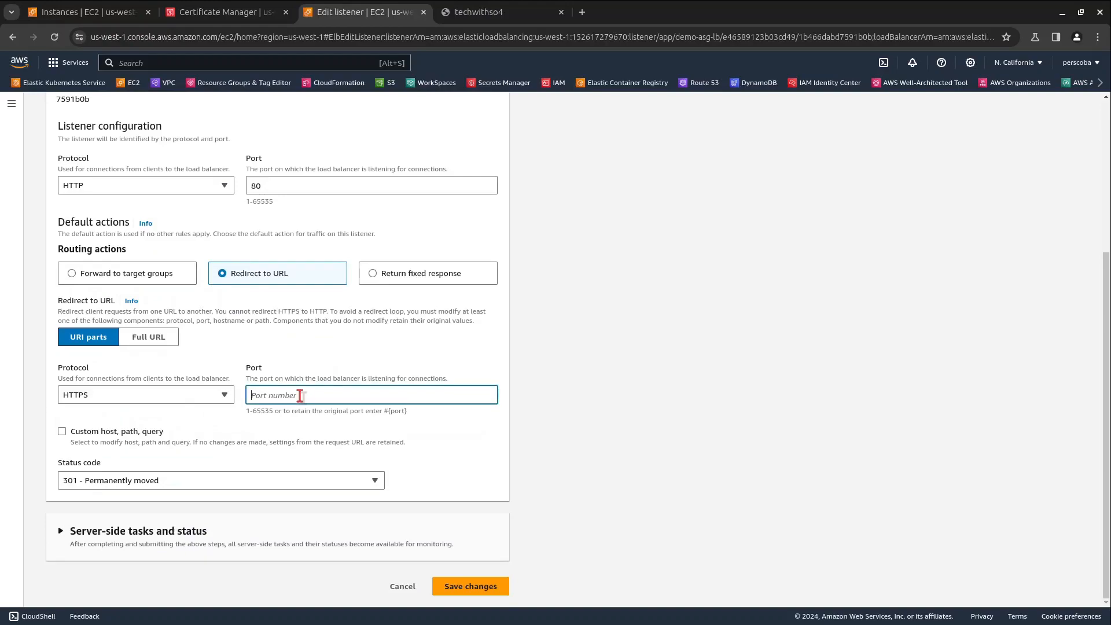
{"action": "type", "text": "443"}
{"action": "left_click", "coordinate": [464, 580]}
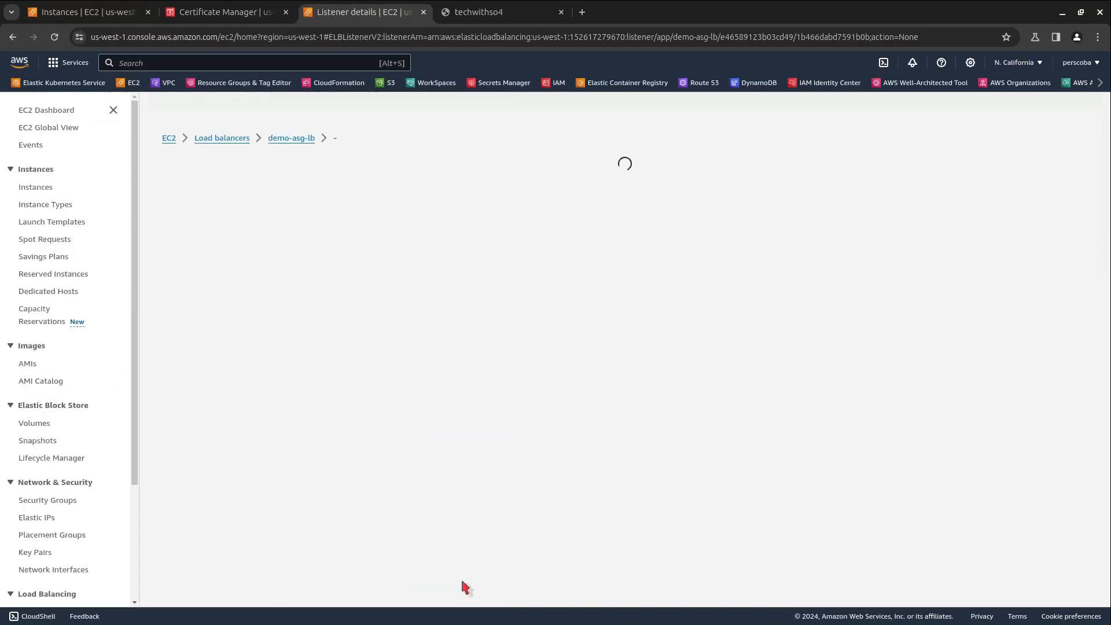
{"action": "left_click", "coordinate": [463, 12]}
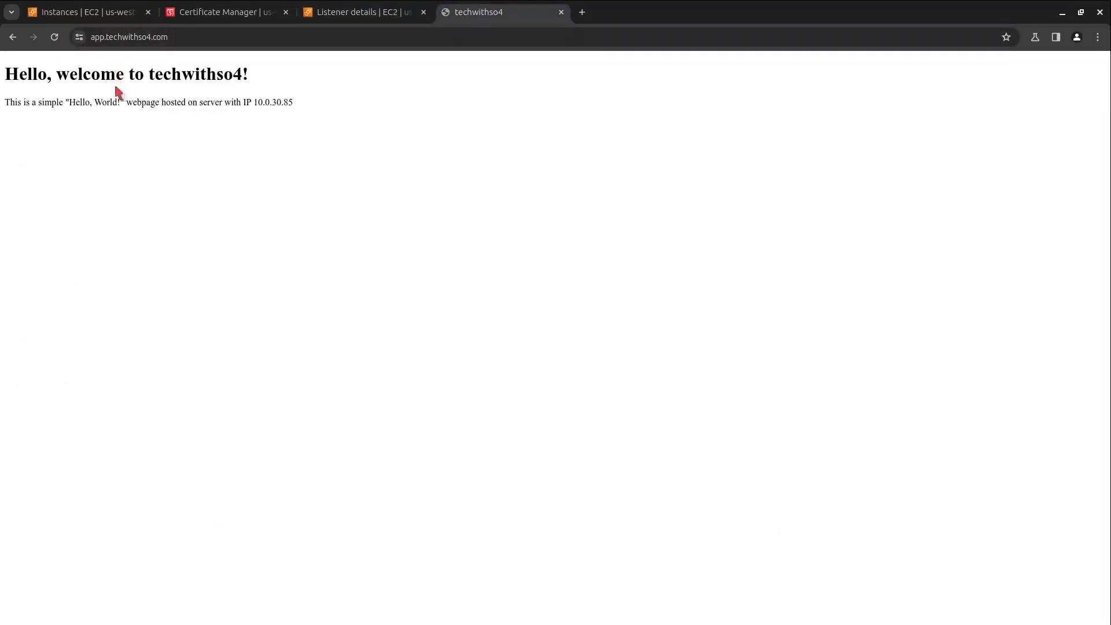
{"action": "left_click", "coordinate": [55, 37]}
{"action": "left_click", "coordinate": [98, 37]}
{"action": "key", "text": "End"}
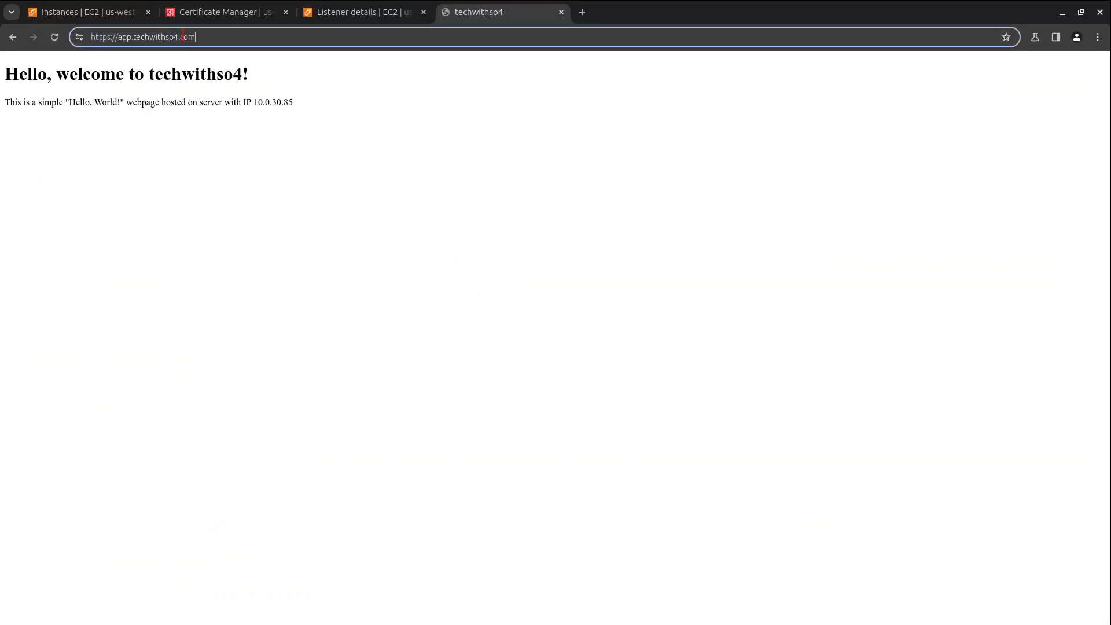
{"action": "left_click", "coordinate": [109, 37]}
{"action": "key", "text": "BackSpace"}
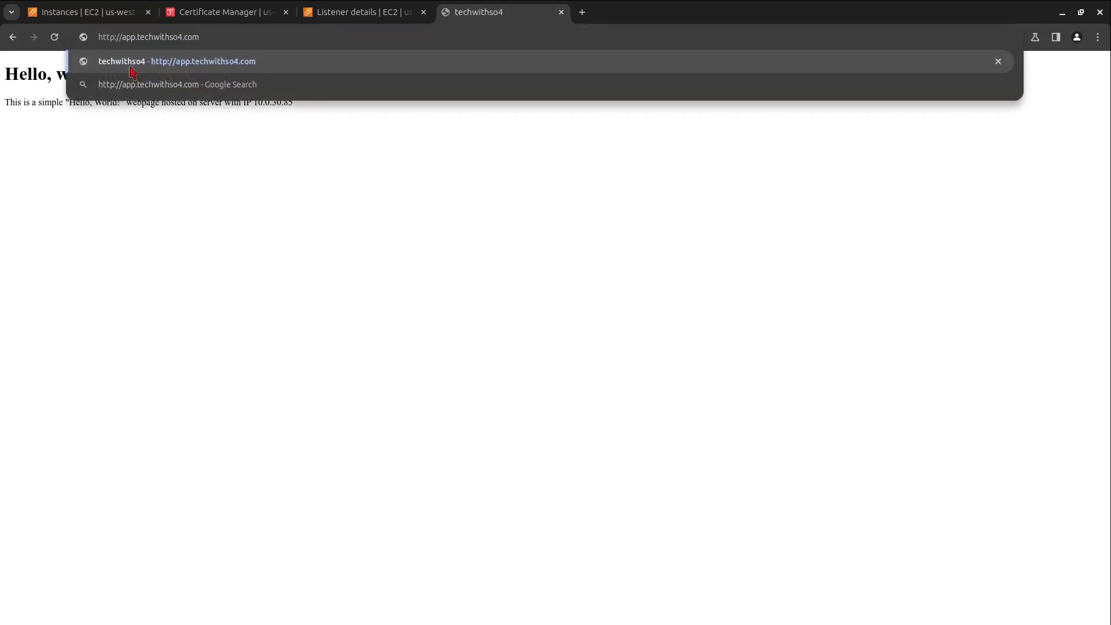
{"action": "key", "text": "Return"}
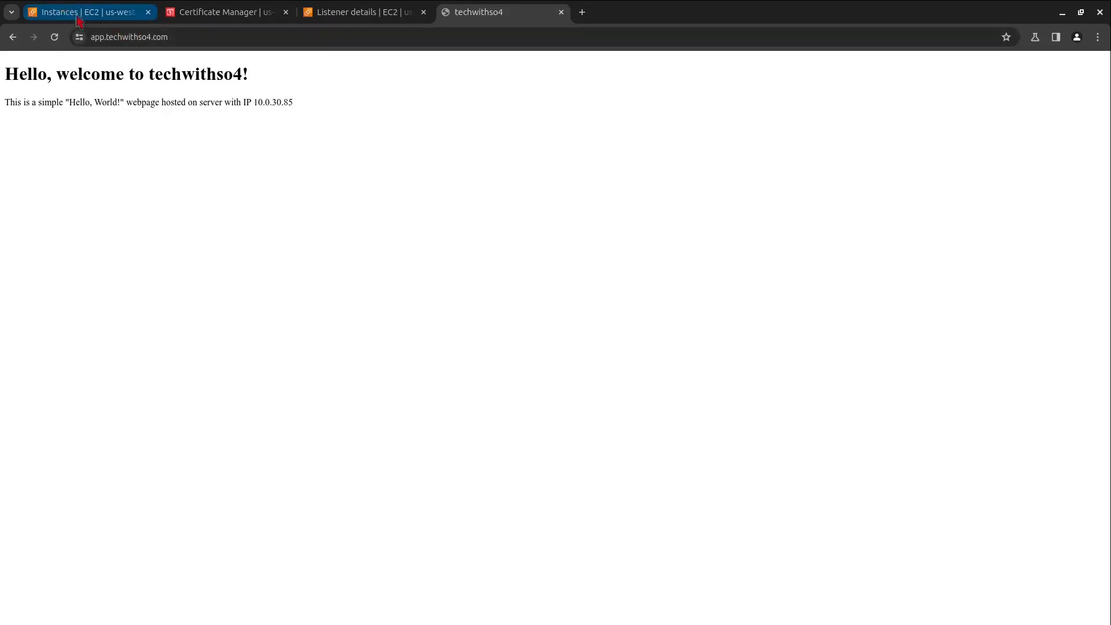
Step: Check the connection security of app.techwithso4.com and view the site's certificate
{"action": "left_click", "coordinate": [80, 38]}
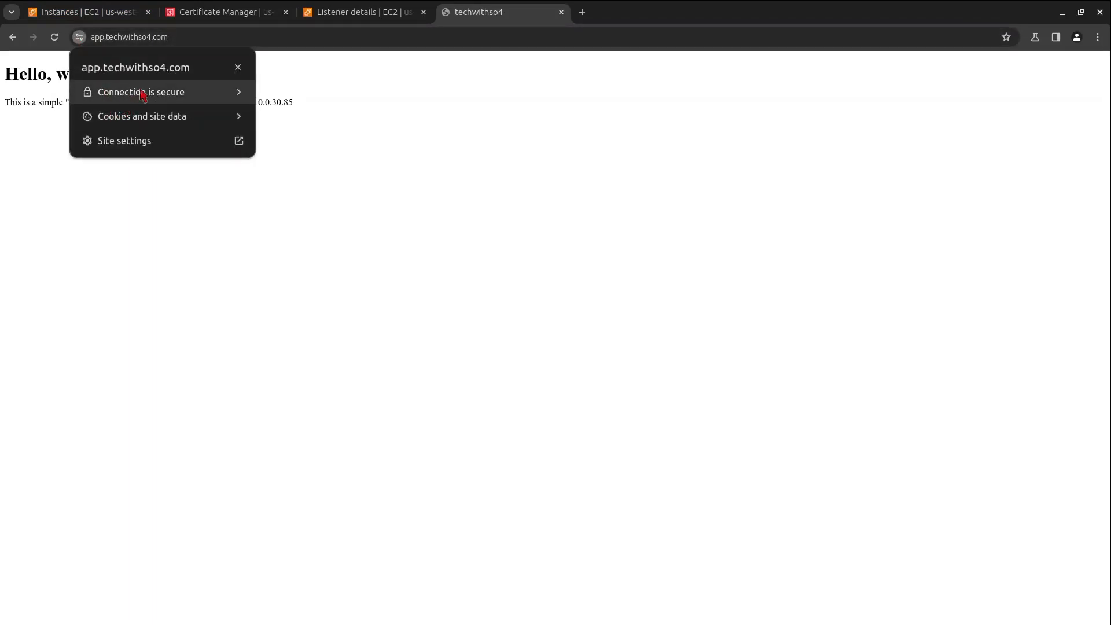
{"action": "left_click", "coordinate": [237, 92]}
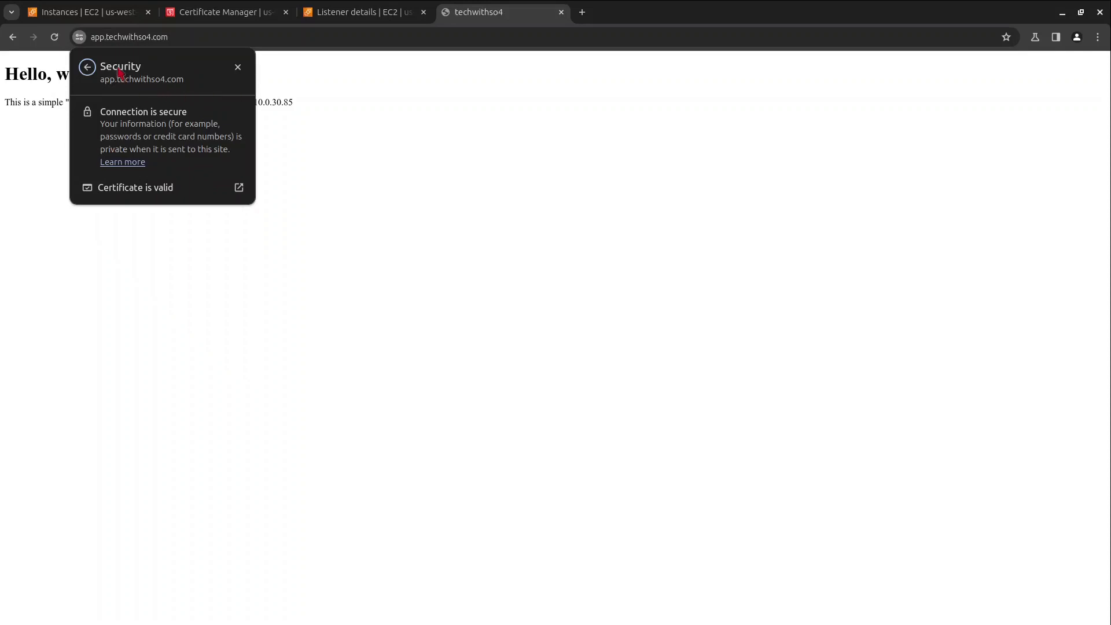
{"action": "left_click", "coordinate": [141, 187]}
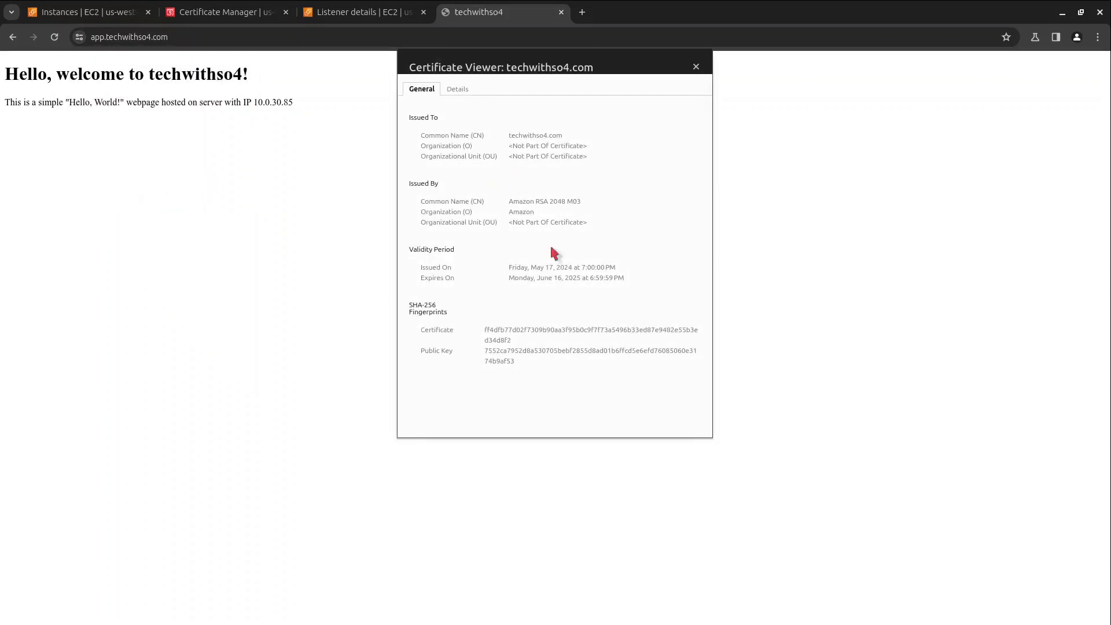